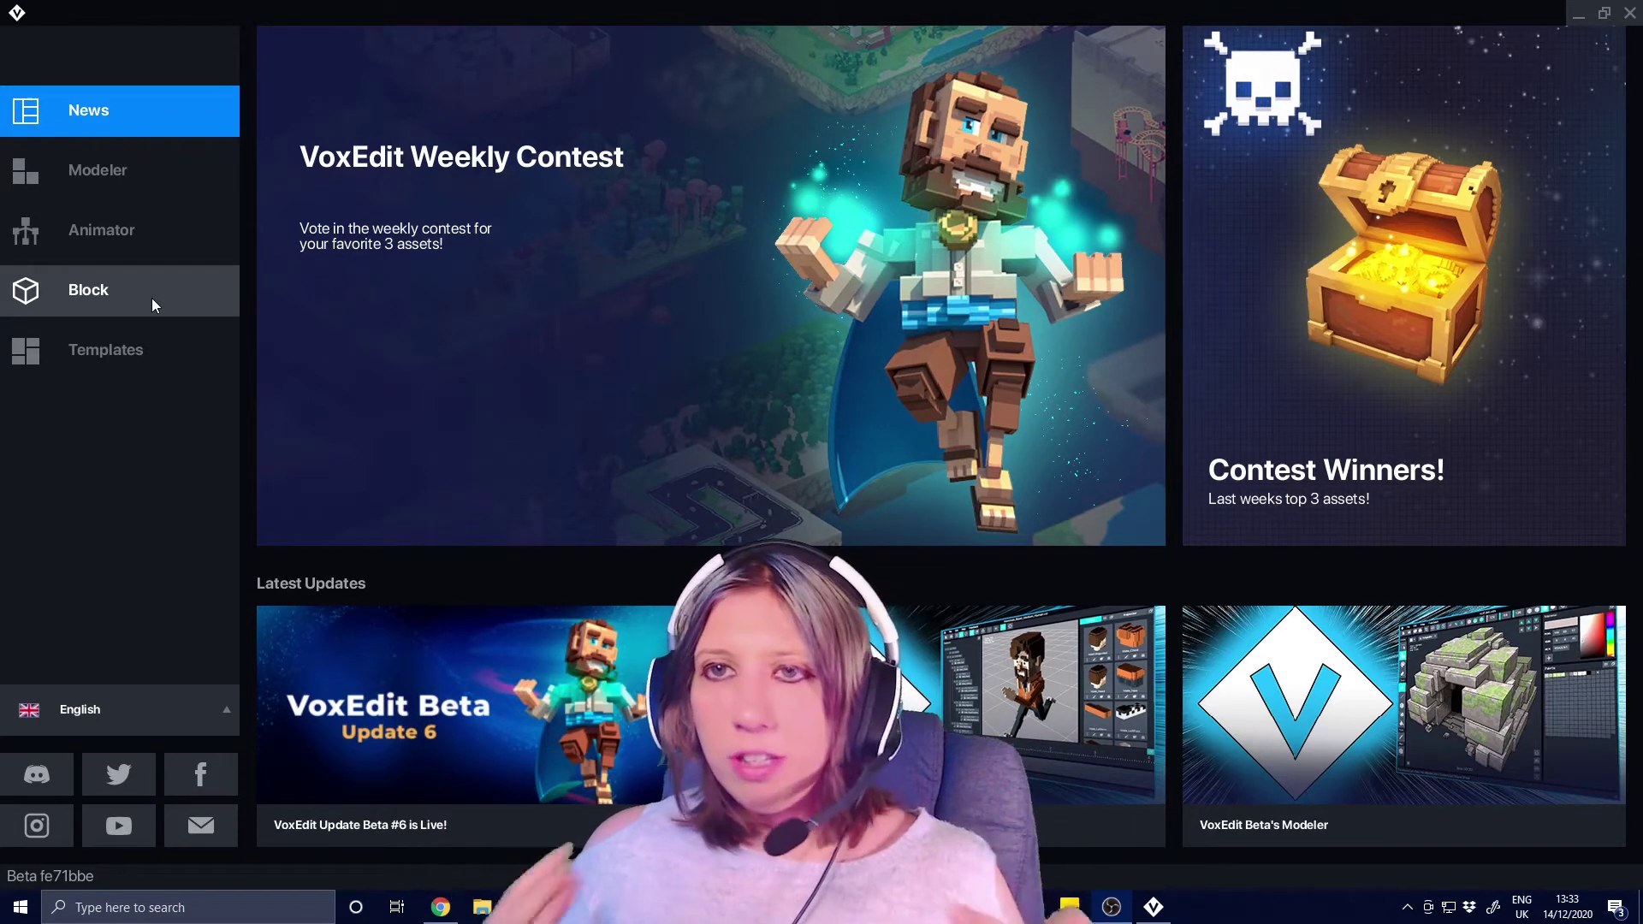
# Step: Browse the asset templates gallery, from the avatar and equipment templates to the animal and dragon templates
pyautogui.click(163, 344)
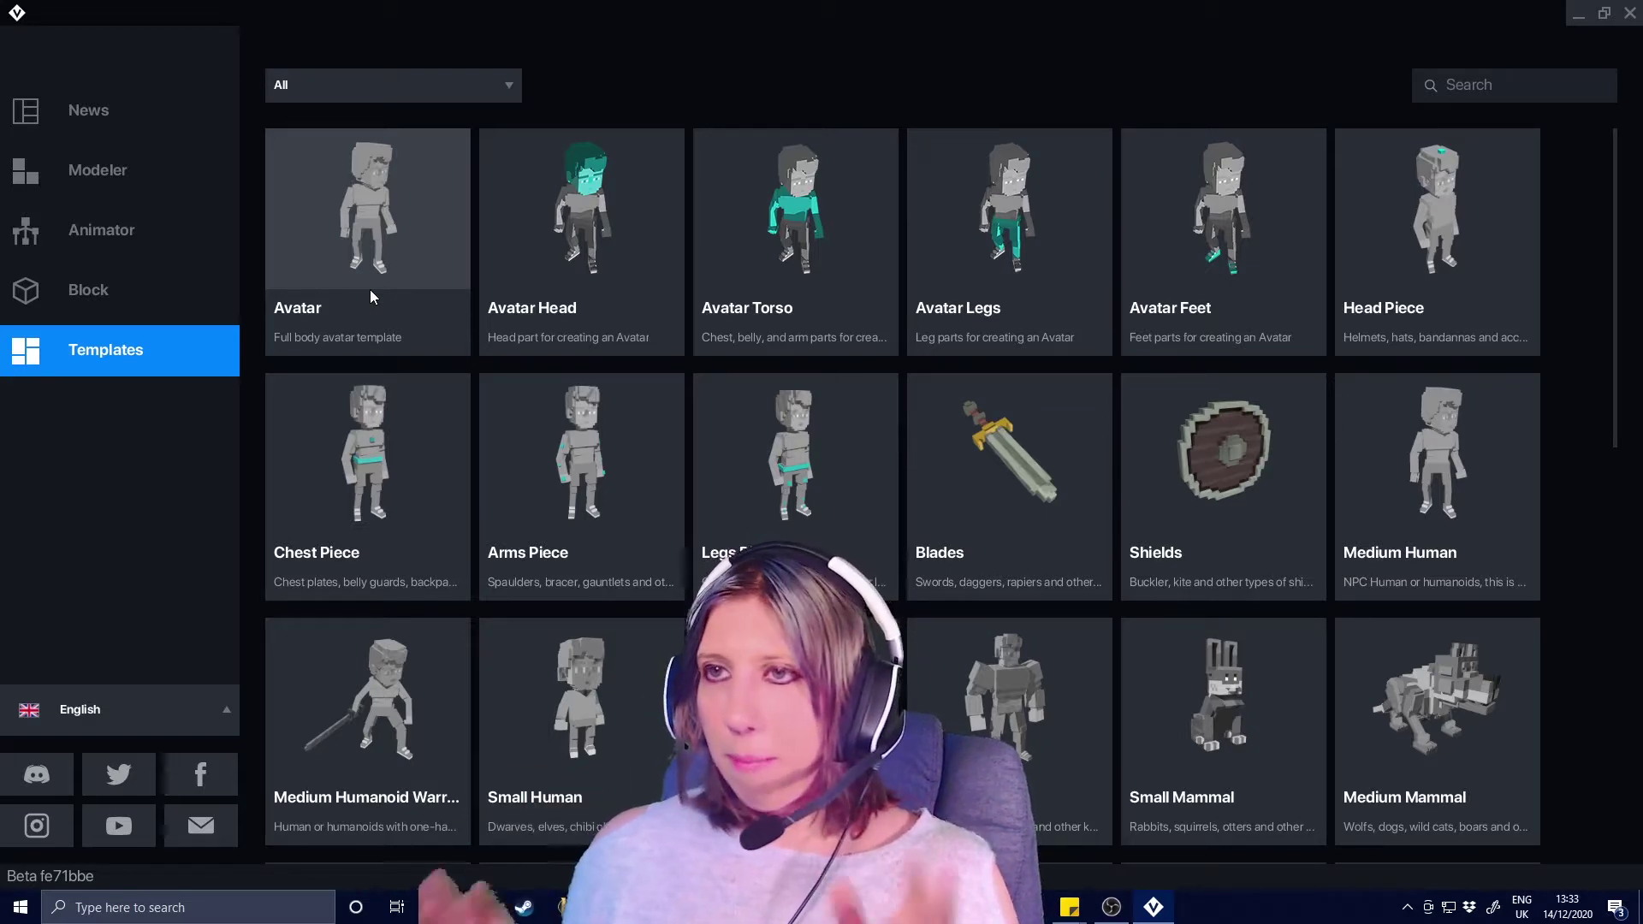
pyautogui.scroll(-2, 1131, 522)
pyautogui.scroll(-1, 1181, 573)
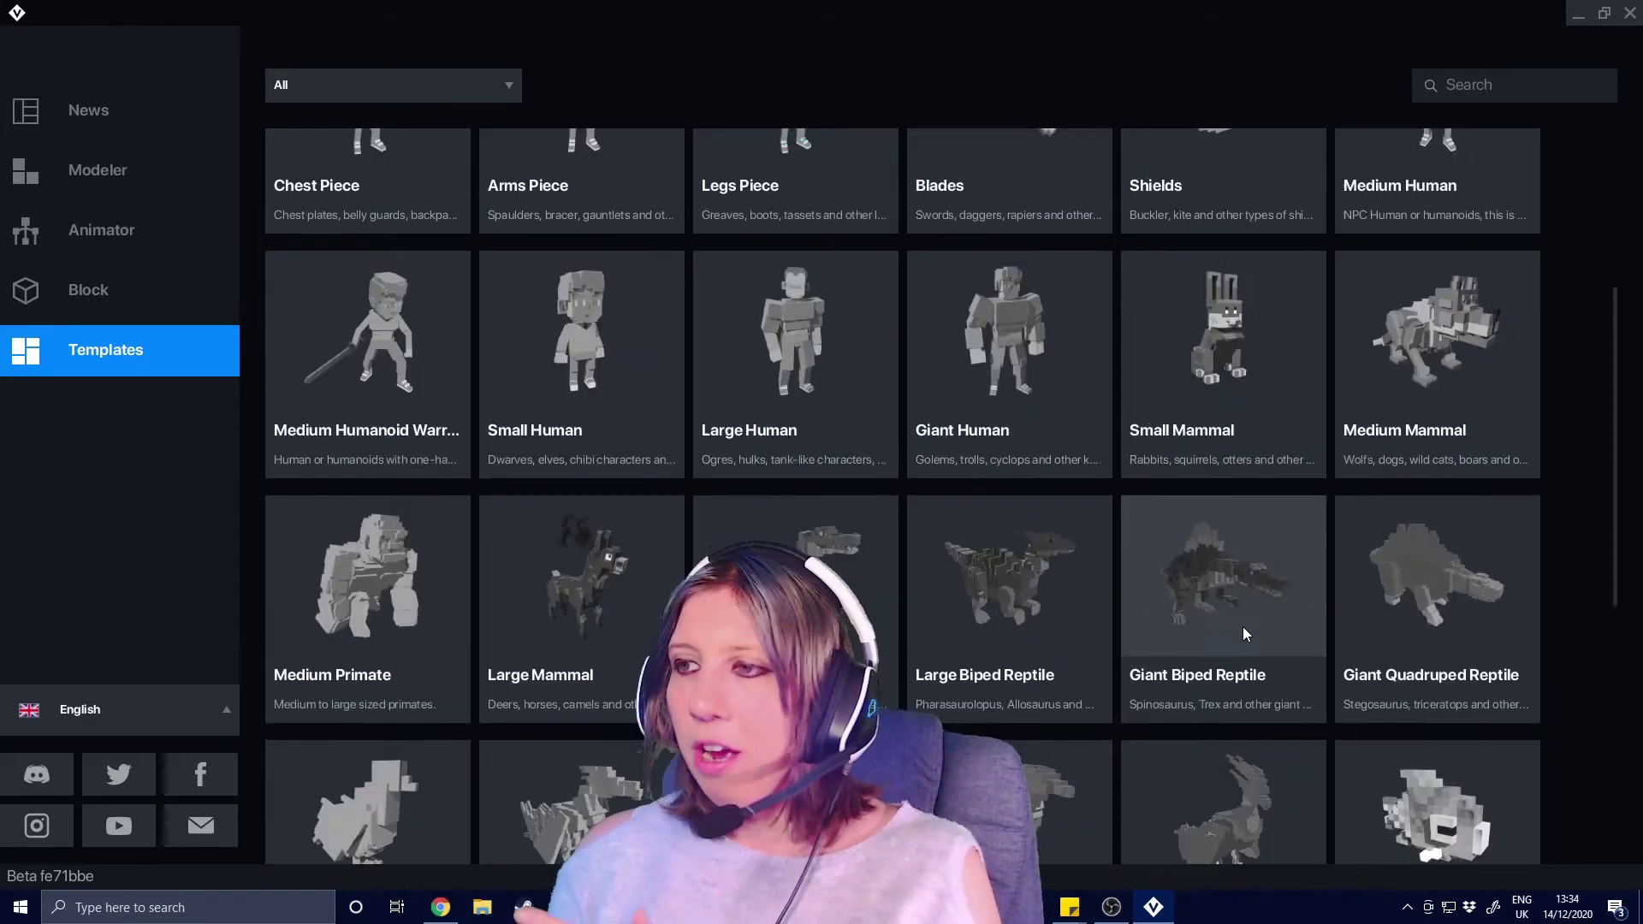
pyautogui.scroll(-1, 719, 490)
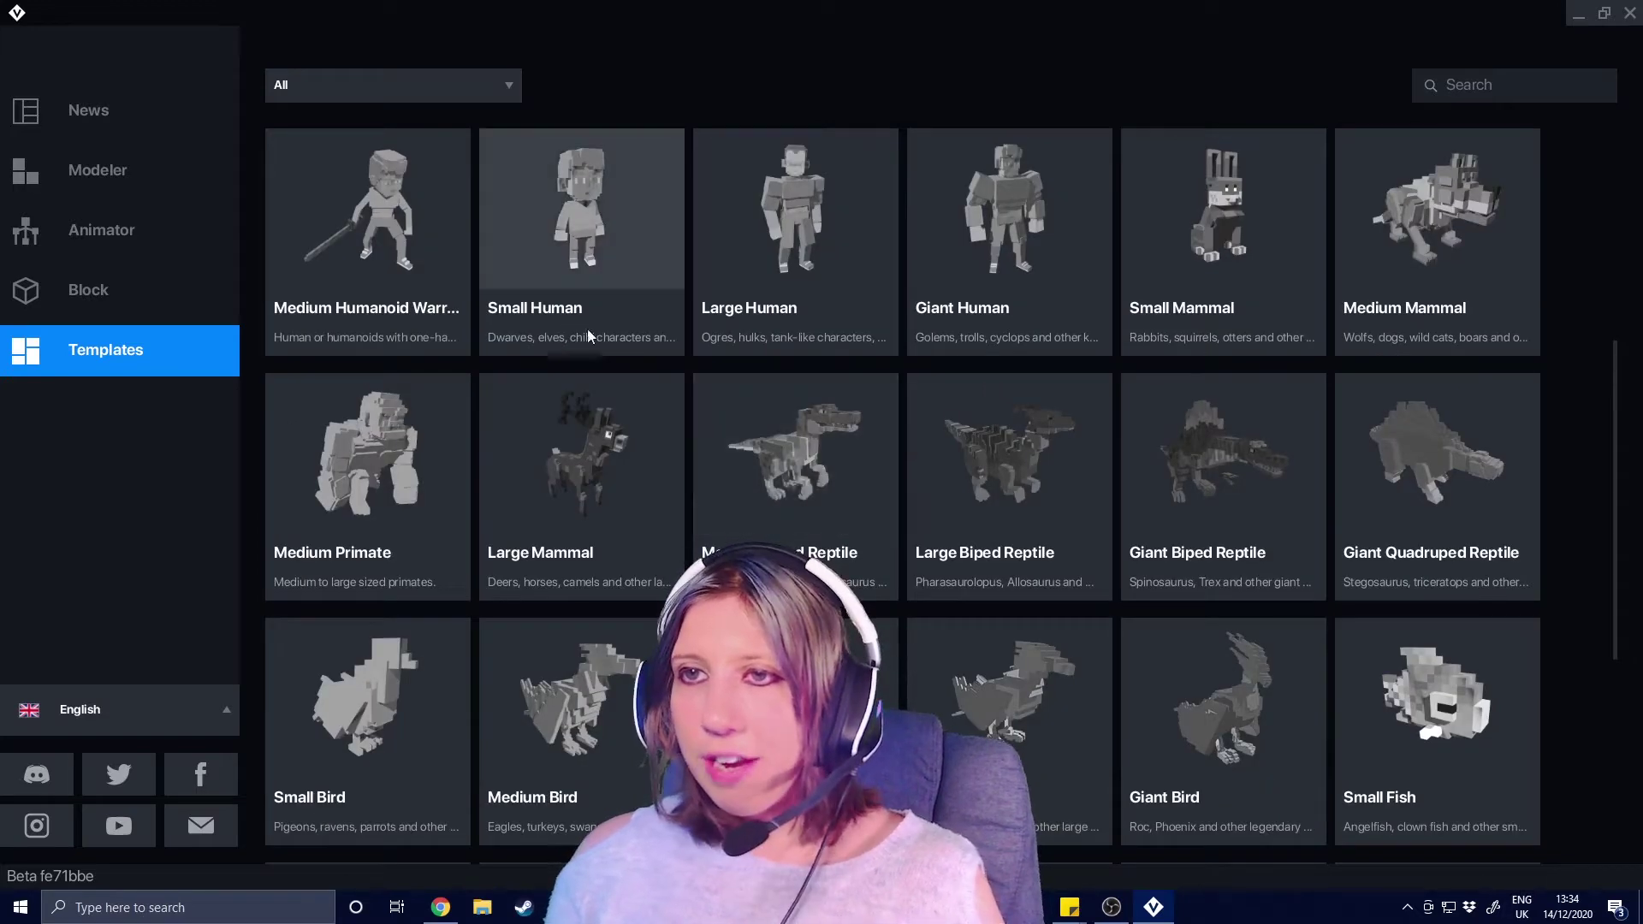
pyautogui.scroll(-1, 805, 492)
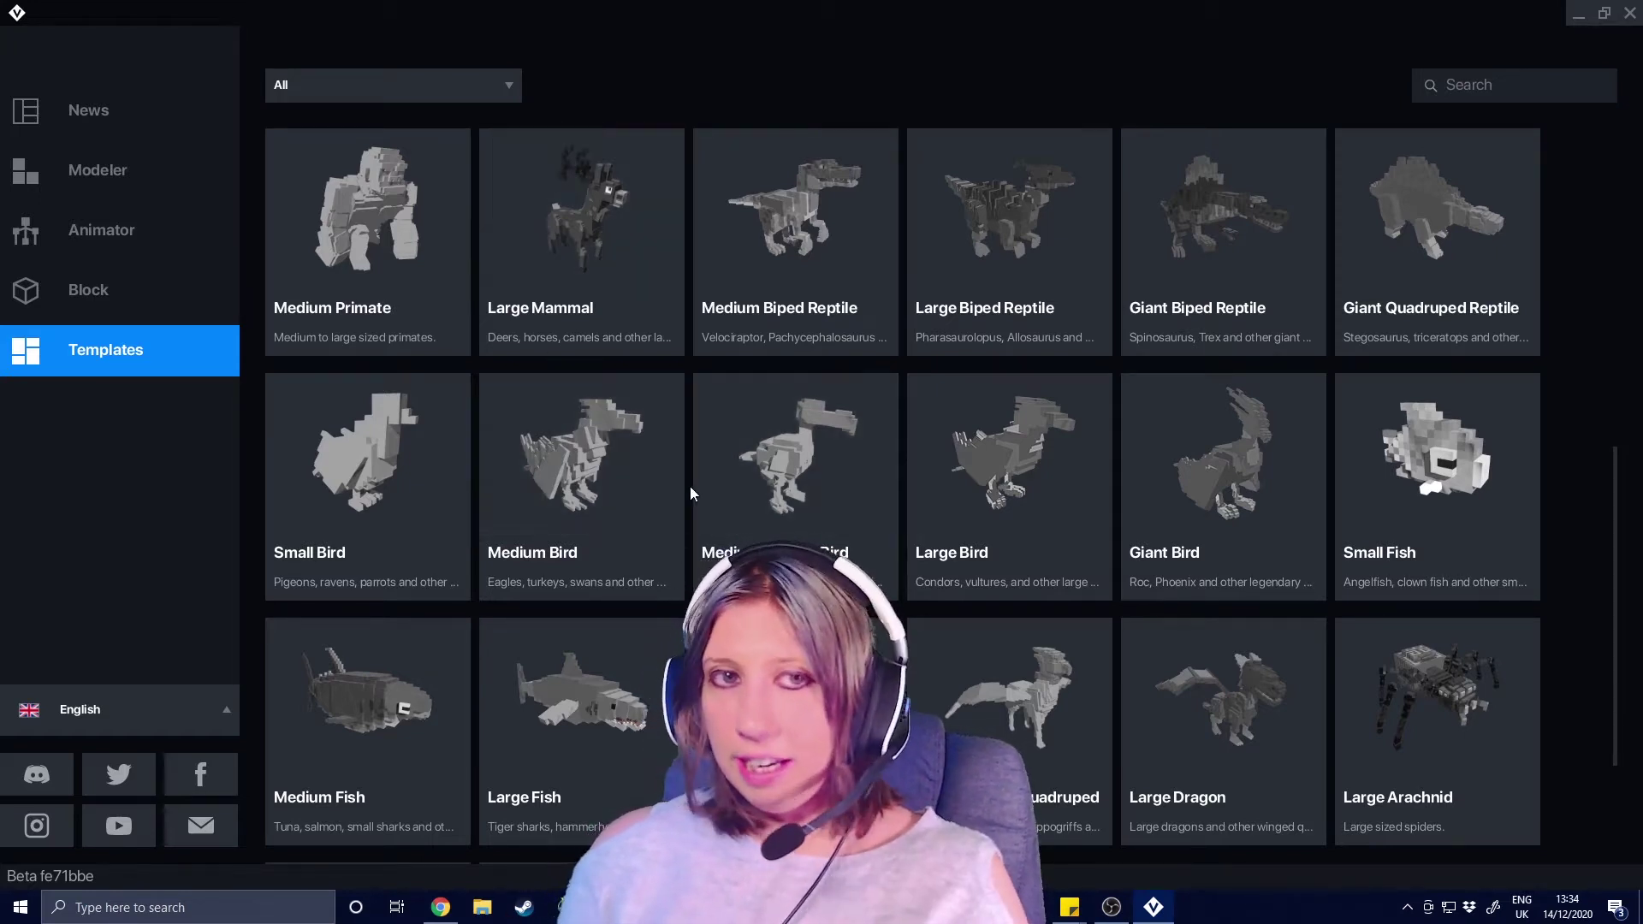
pyautogui.scroll(5, 712, 496)
pyautogui.scroll(1, 971, 529)
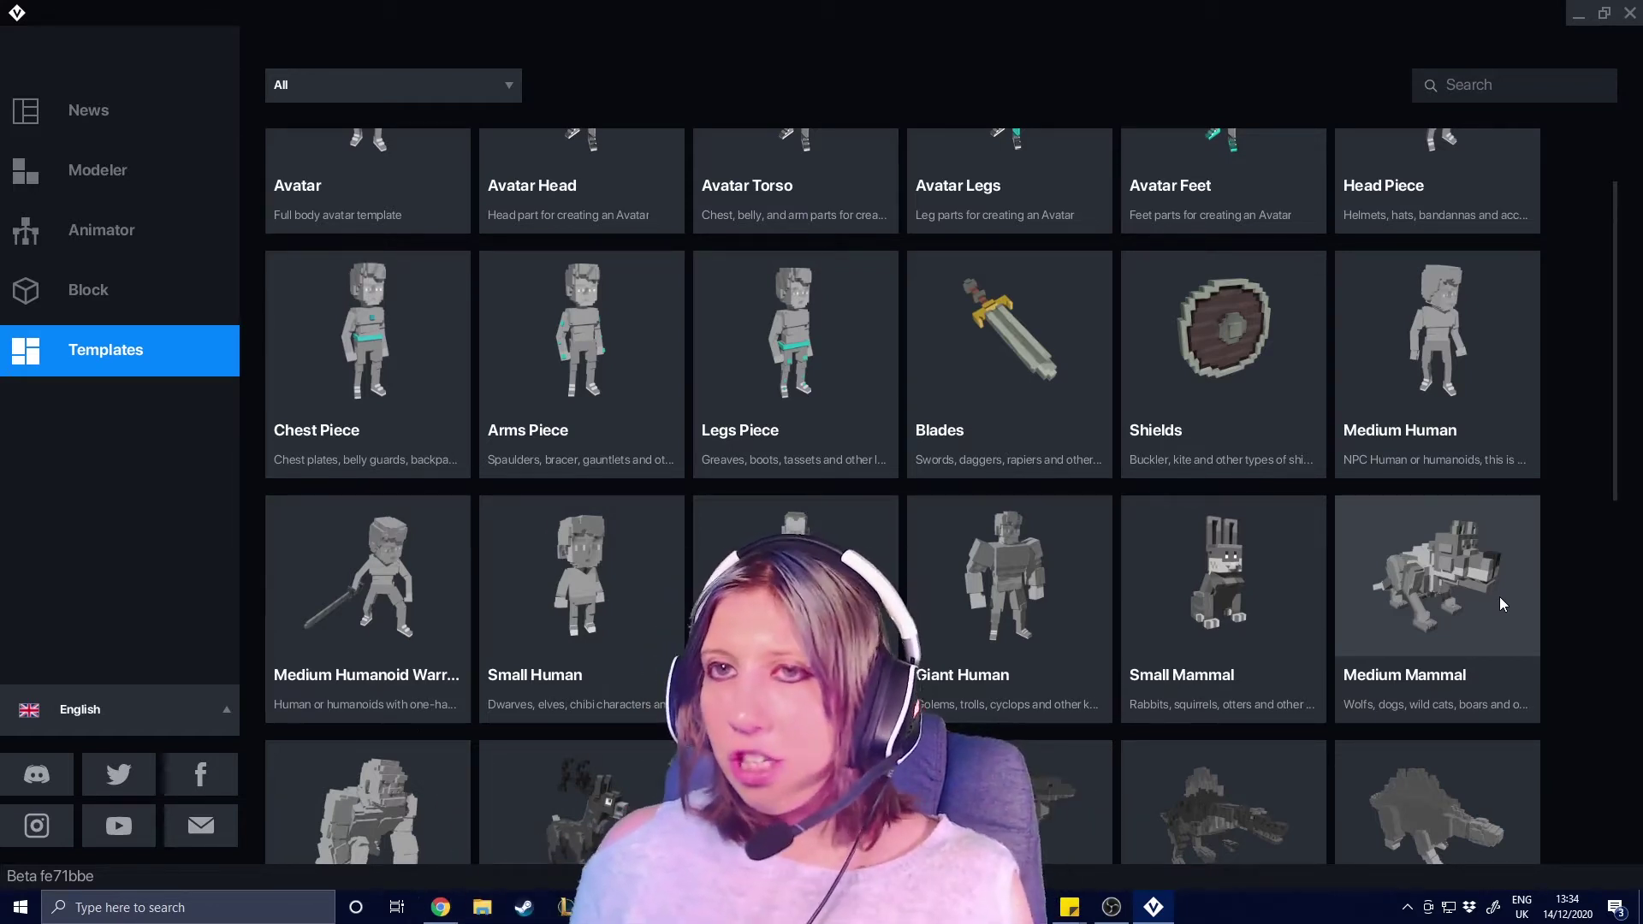
# Step: Start a new Modeler asset and choose the stream folder as its save location
pyautogui.click(171, 162)
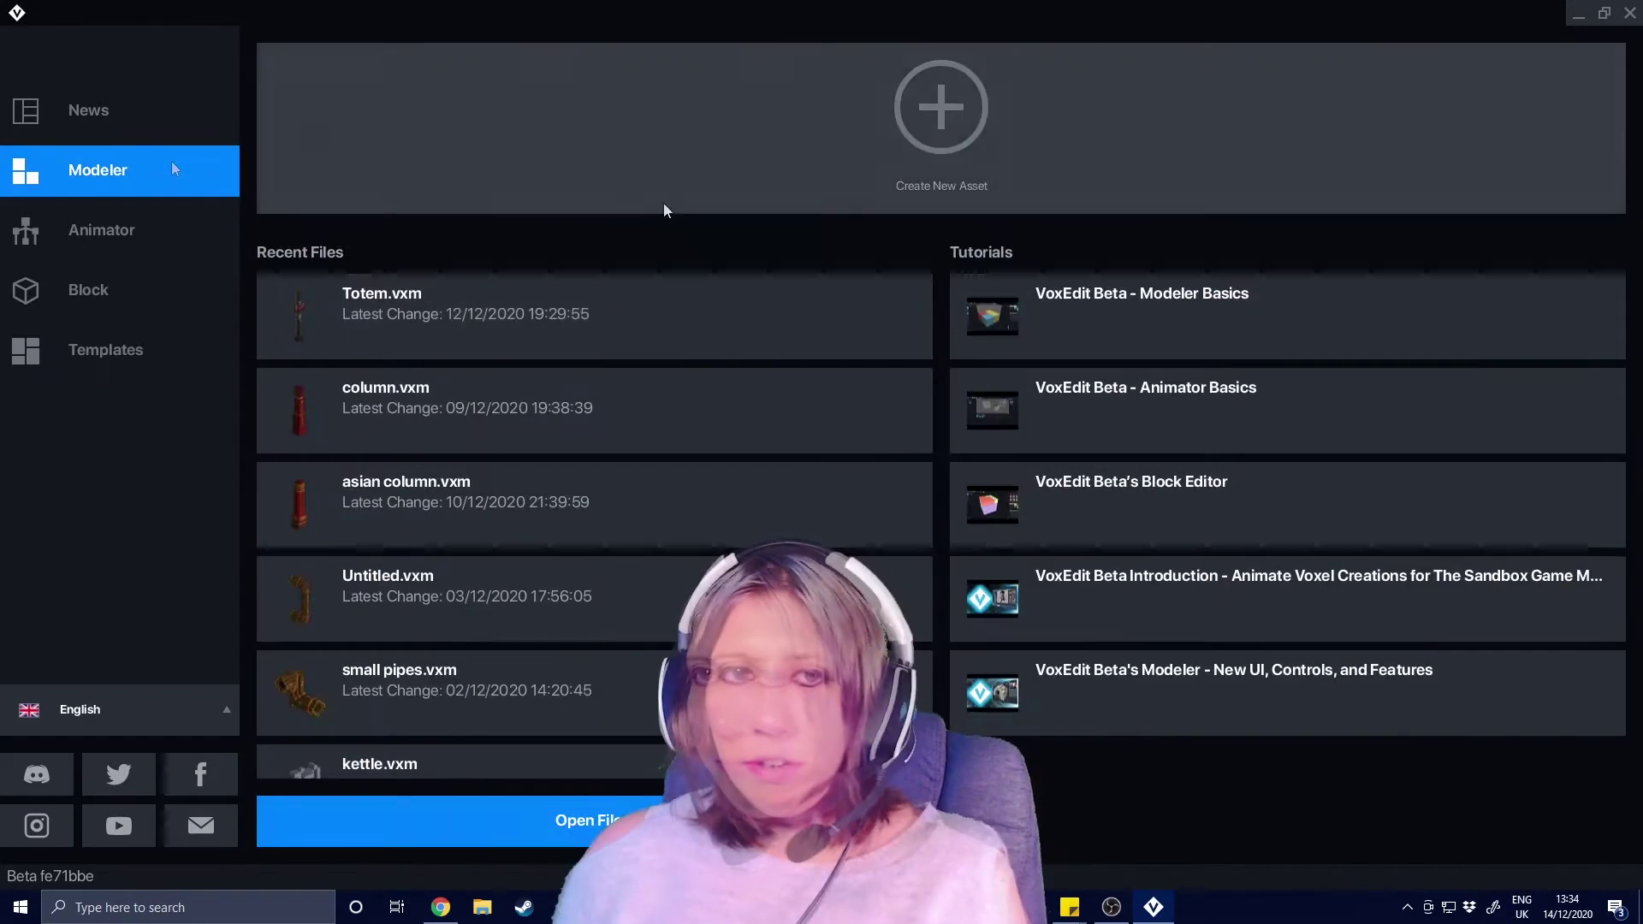
pyautogui.click(1023, 159)
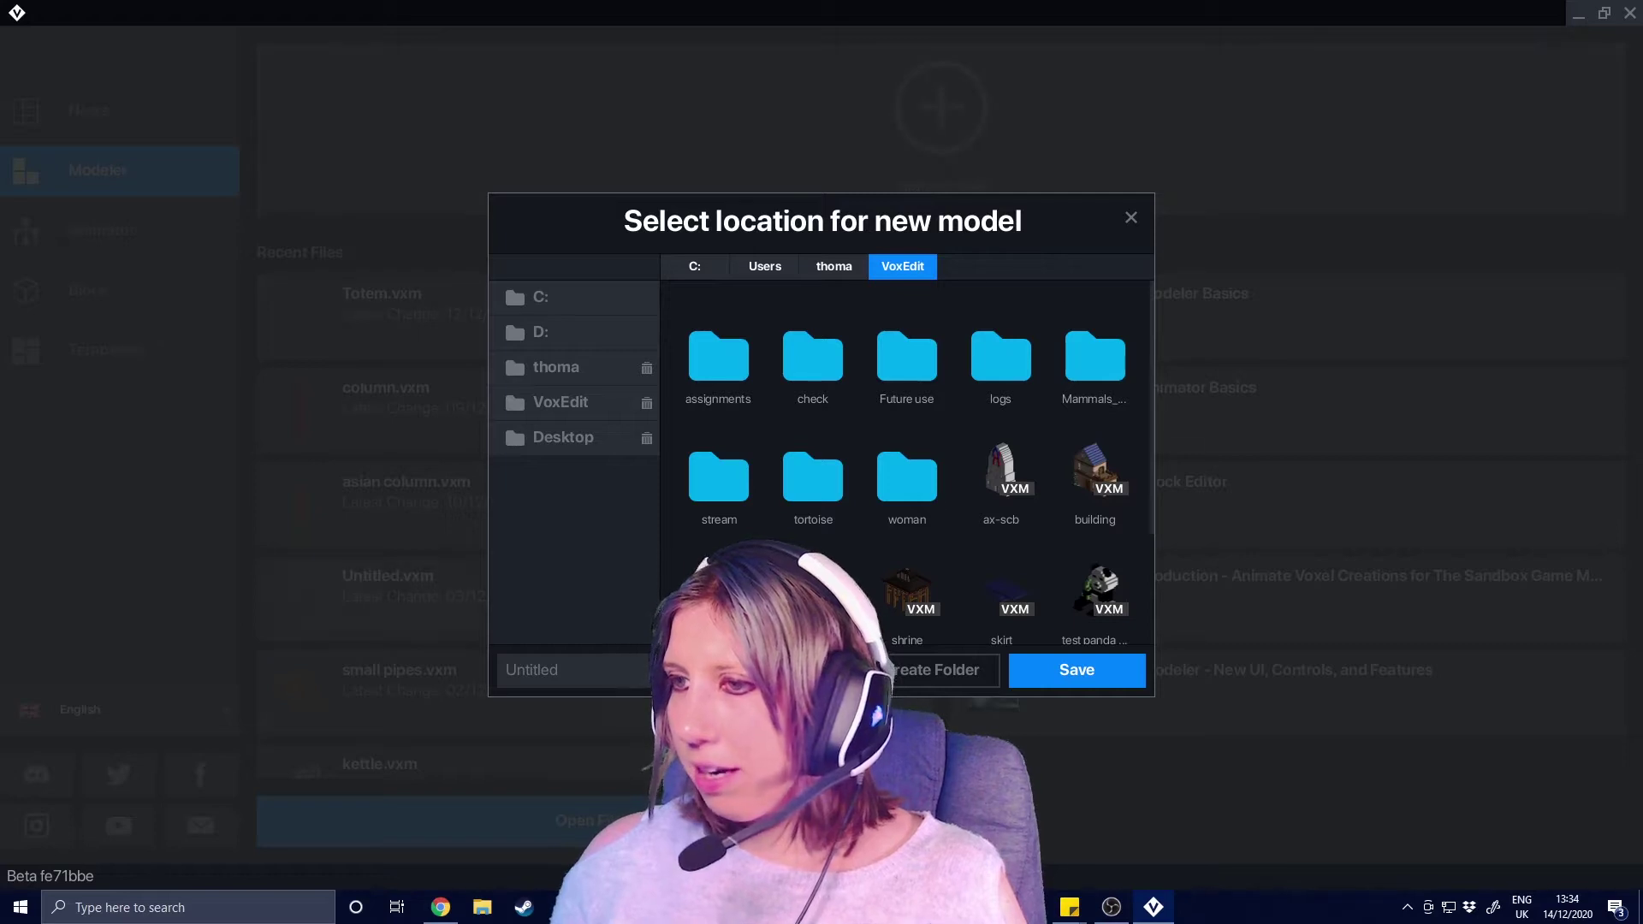
pyautogui.doubleClick(723, 479)
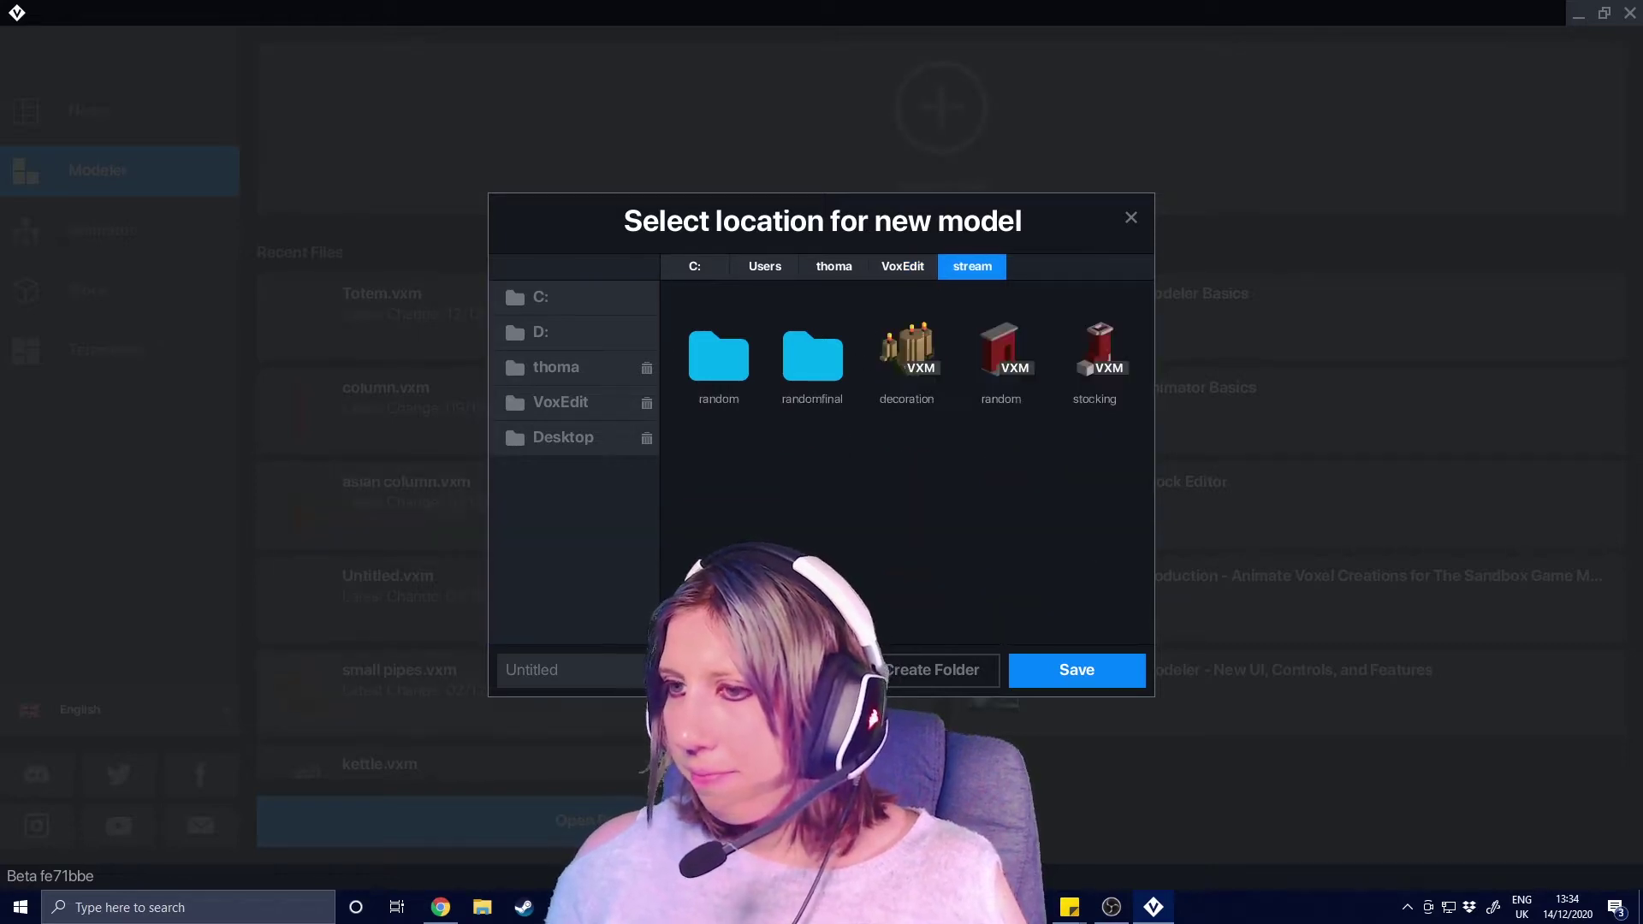
# Step: Try to save the new model in the stream folder under the name random
pyautogui.click(565, 669)
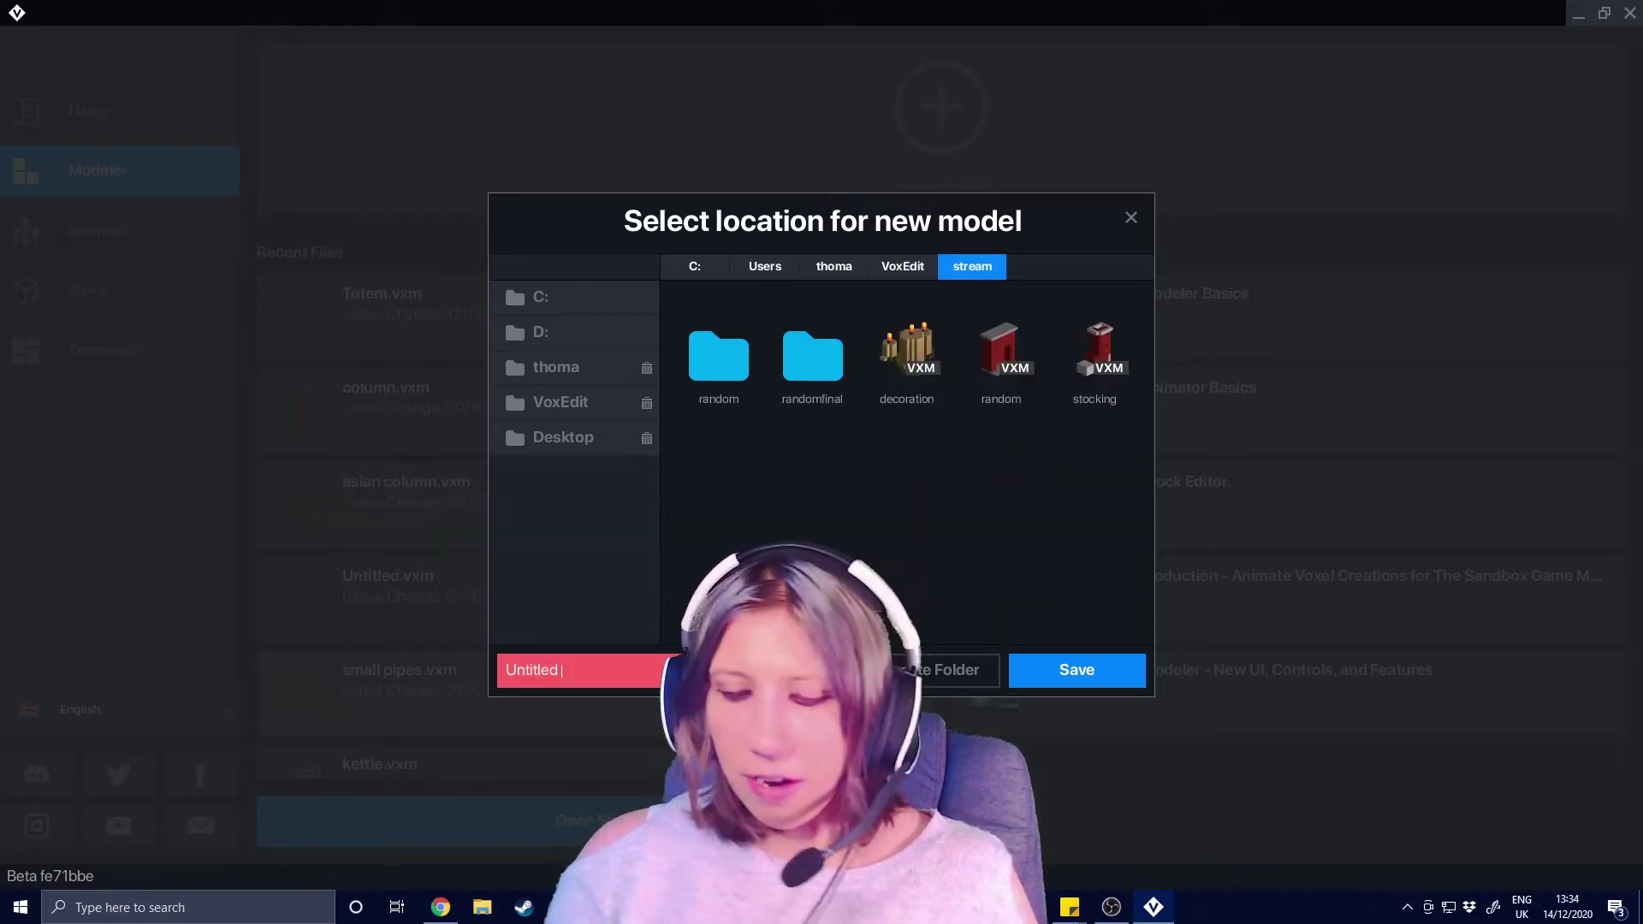
pyautogui.write('random')
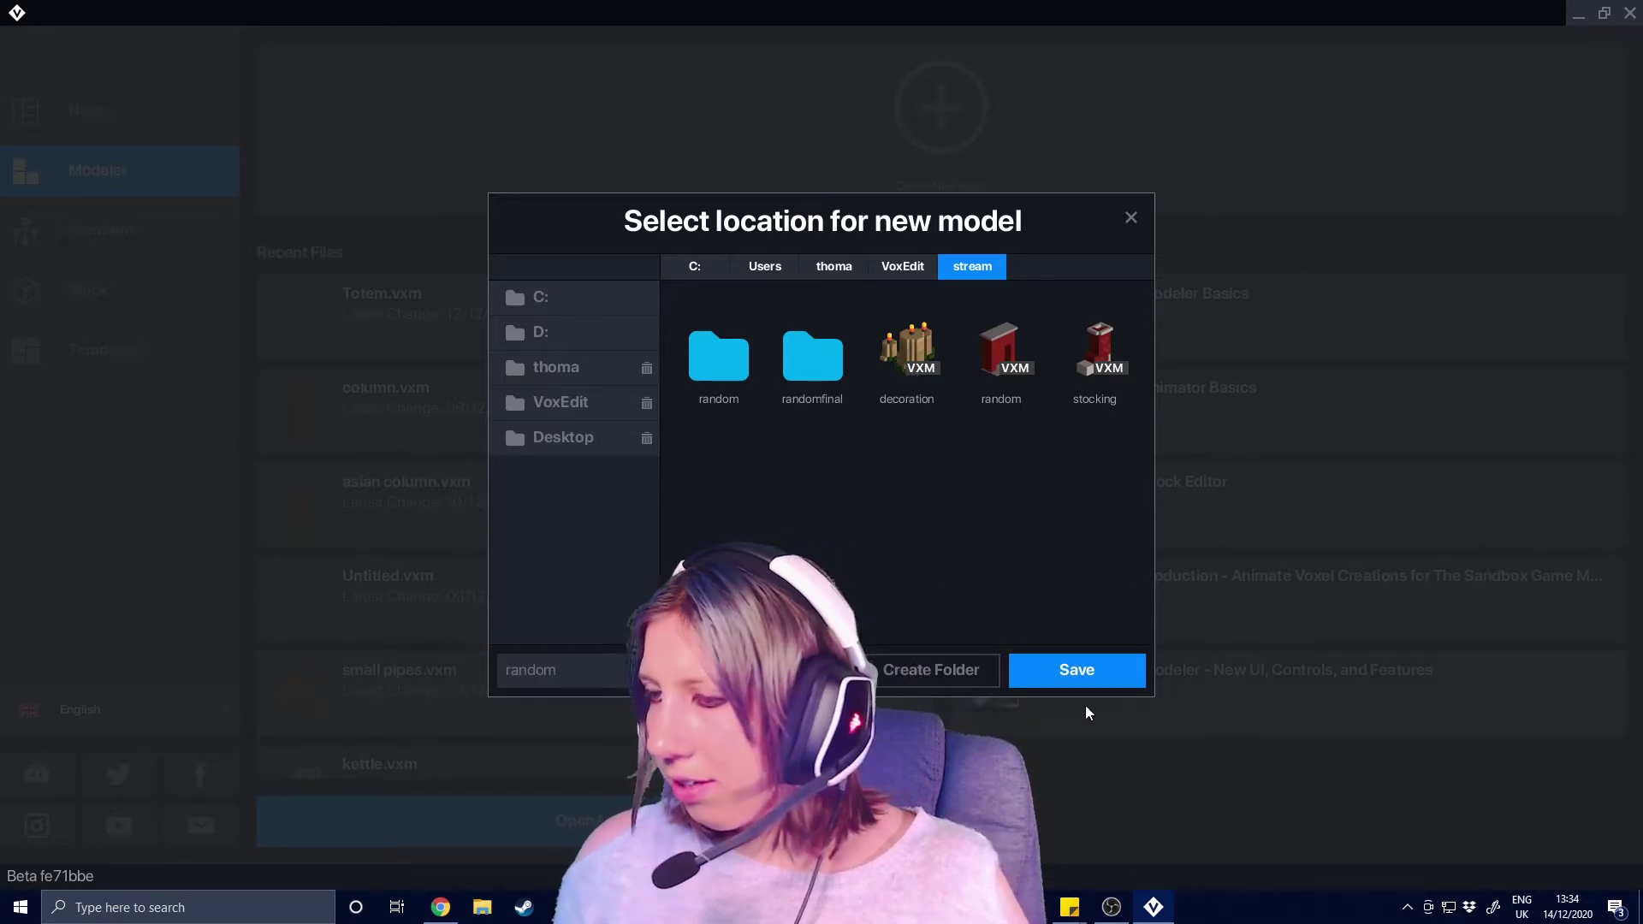
pyautogui.click(1092, 670)
pyautogui.click(899, 327)
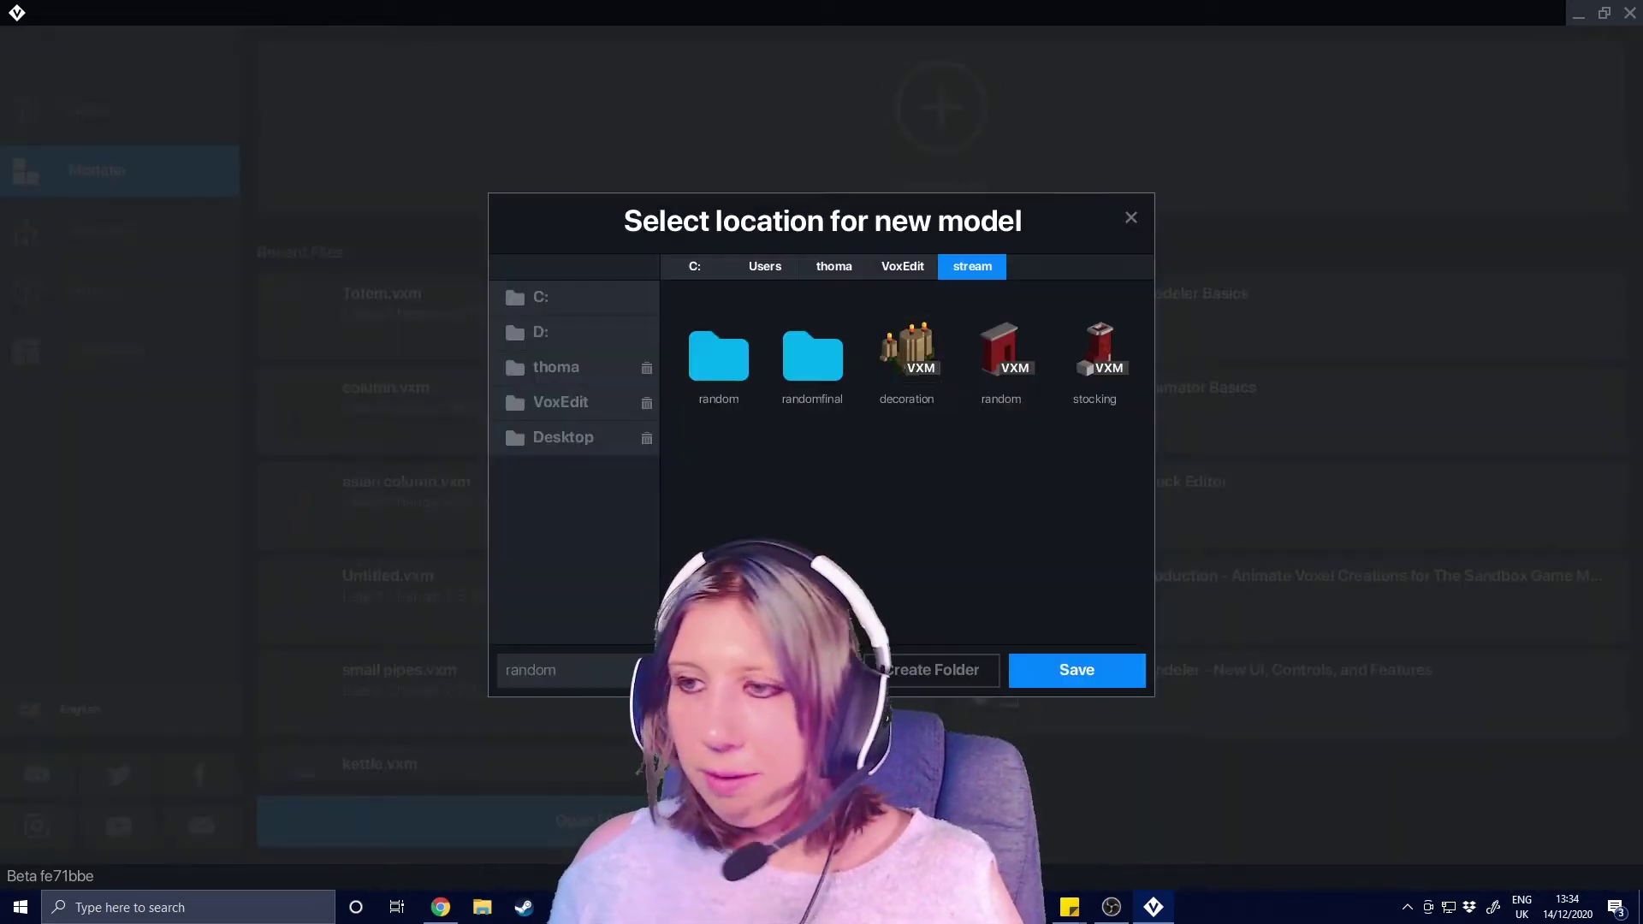
# Step: Name the new model youtube and save it in the stream folder
pyautogui.press('BackSpace')
pyautogui.press('BackSpace')
pyautogui.press('BackSpace')
pyautogui.press('BackSpace')
pyautogui.press('BackSpace')
pyautogui.press('BackSpace')
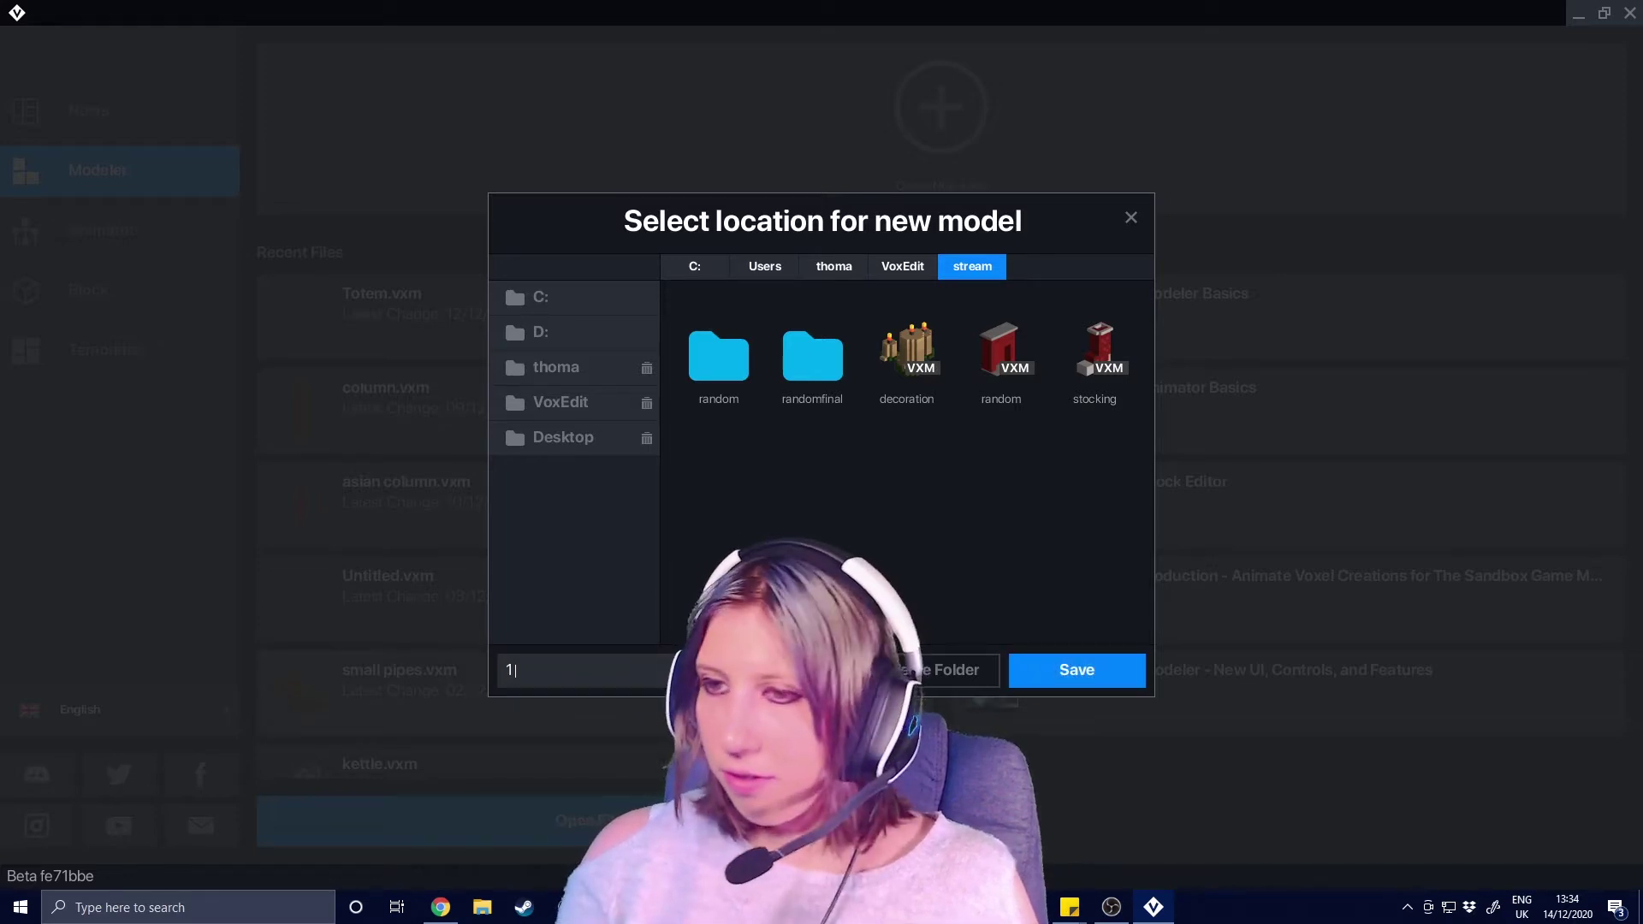
pyautogui.write('youtube')
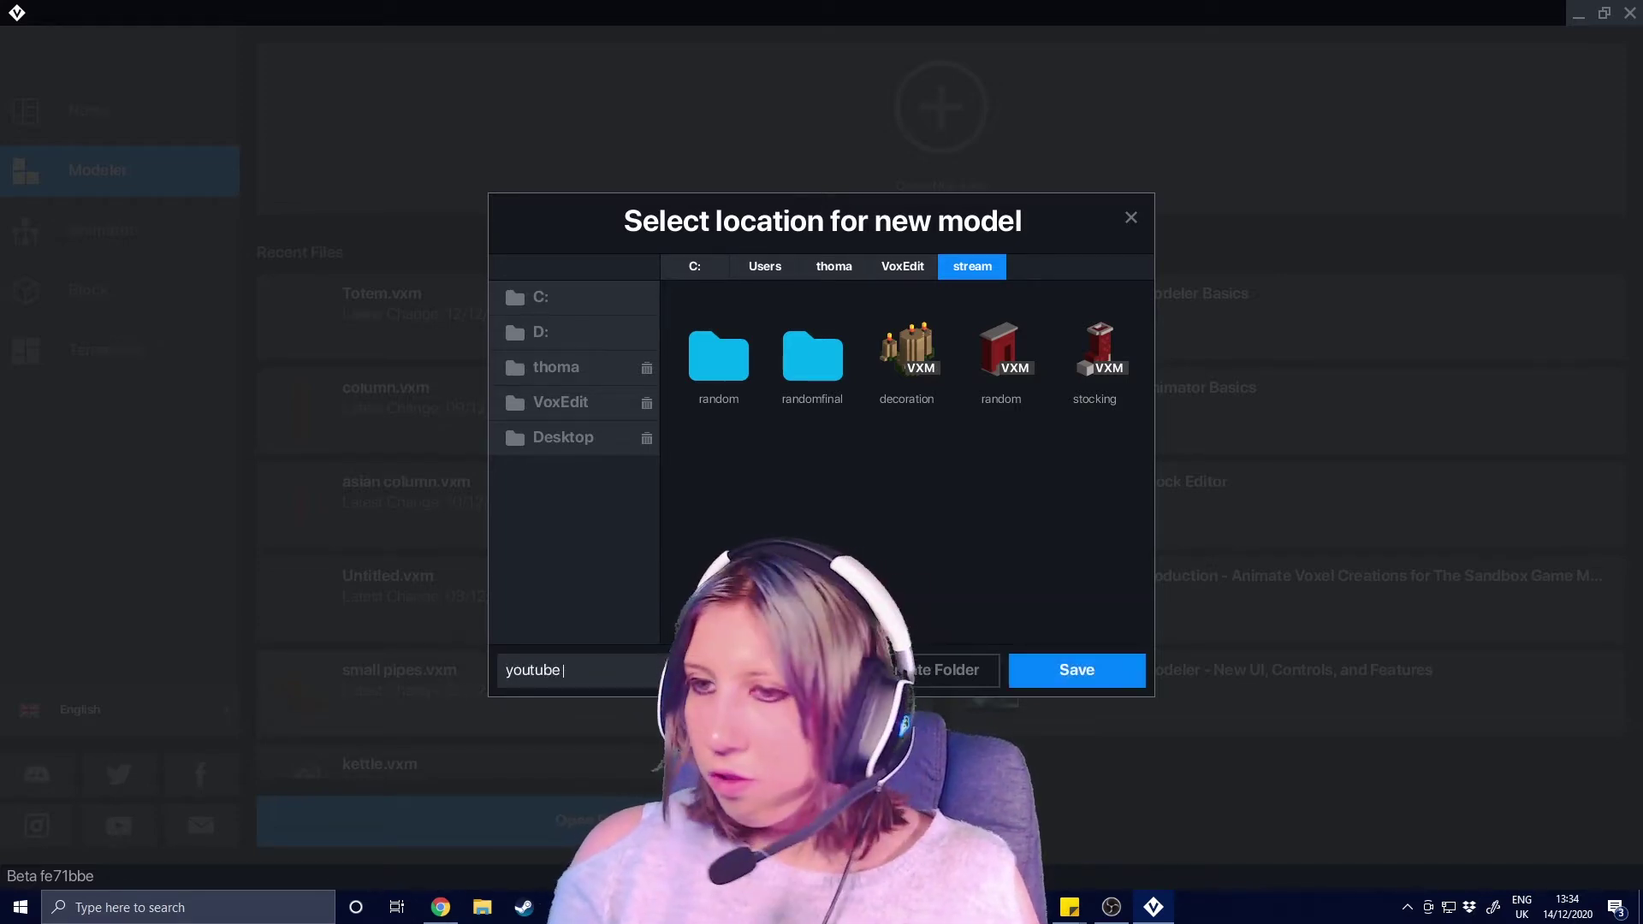
pyautogui.click(1111, 668)
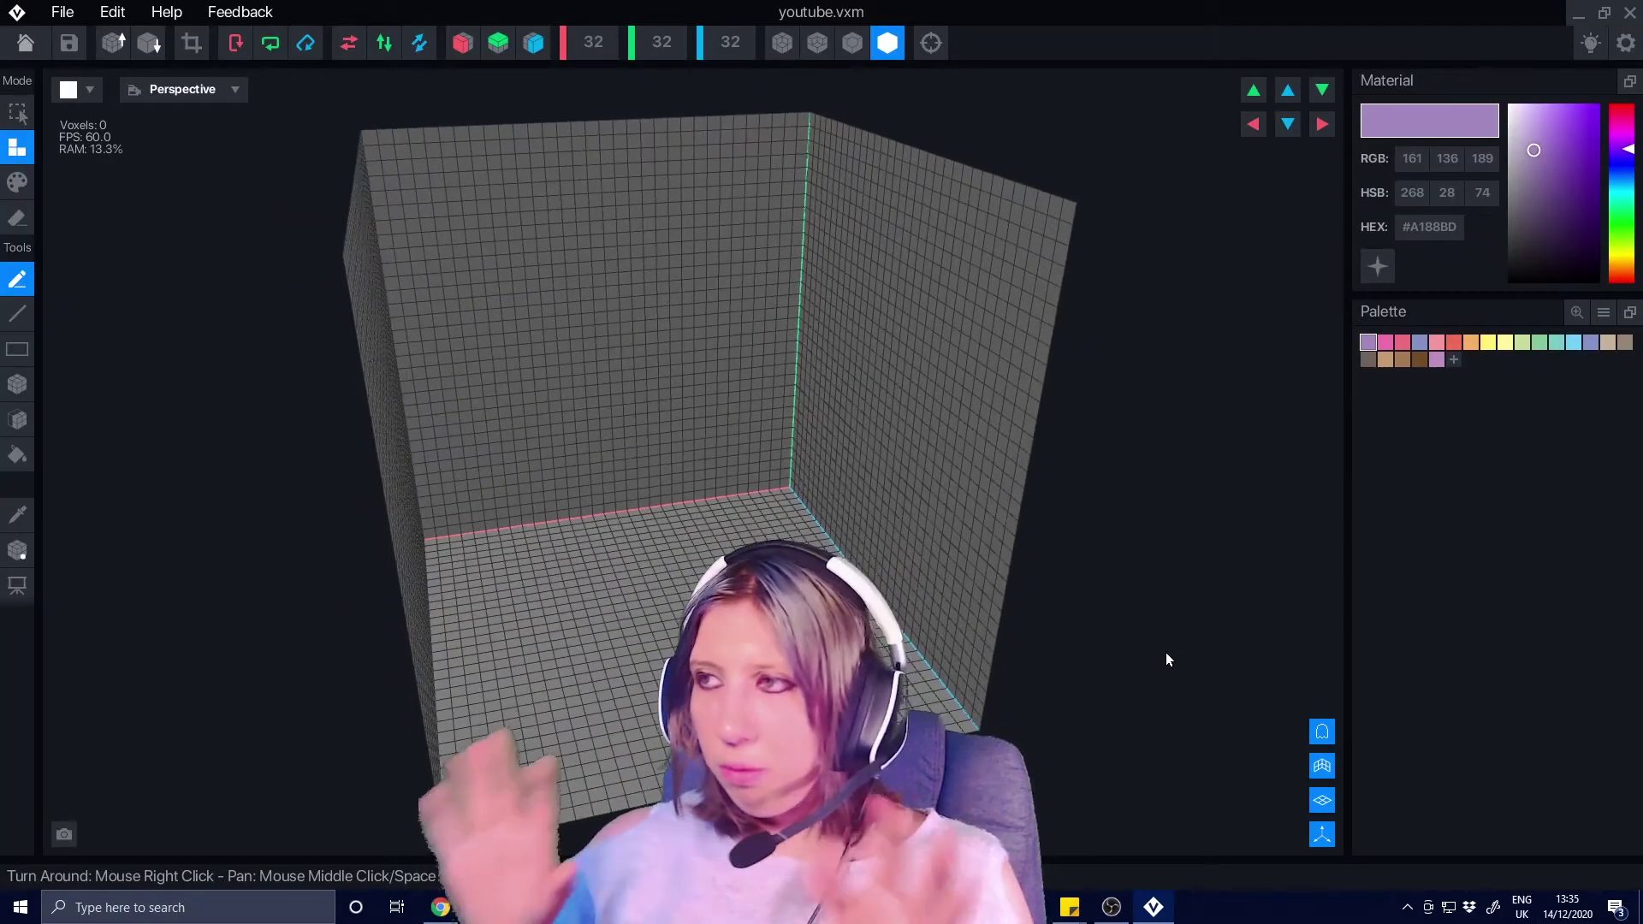
pyautogui.moveTo(705, 208); pyautogui.dragTo(563, 255, button='right')
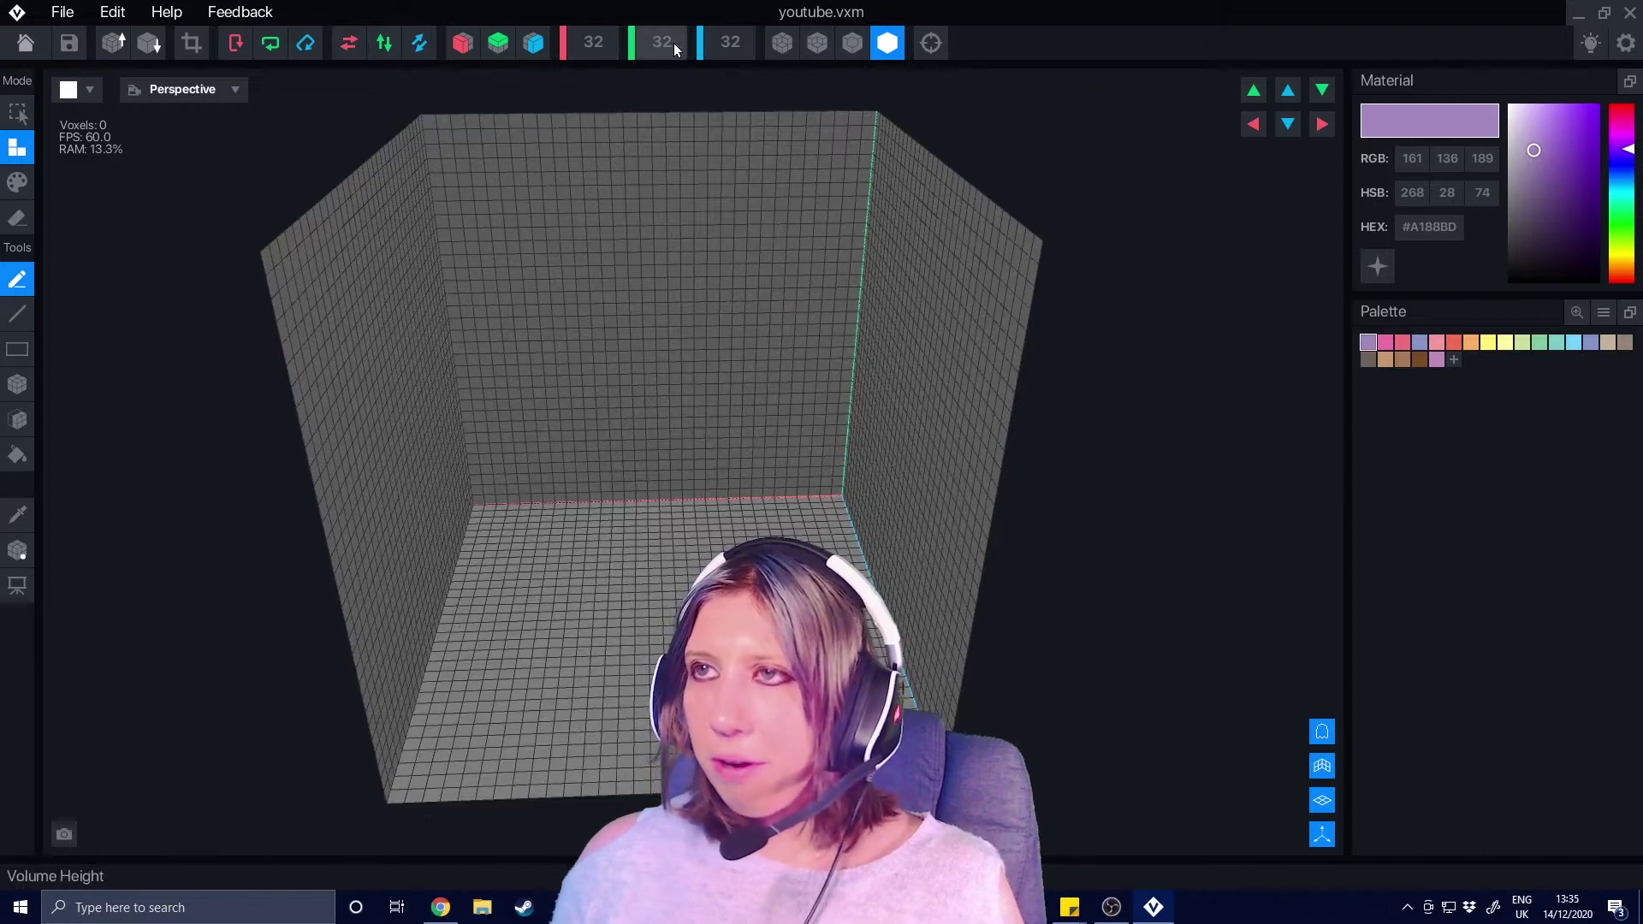
pyautogui.moveTo(1019, 403); pyautogui.dragTo(1034, 443, button='right')
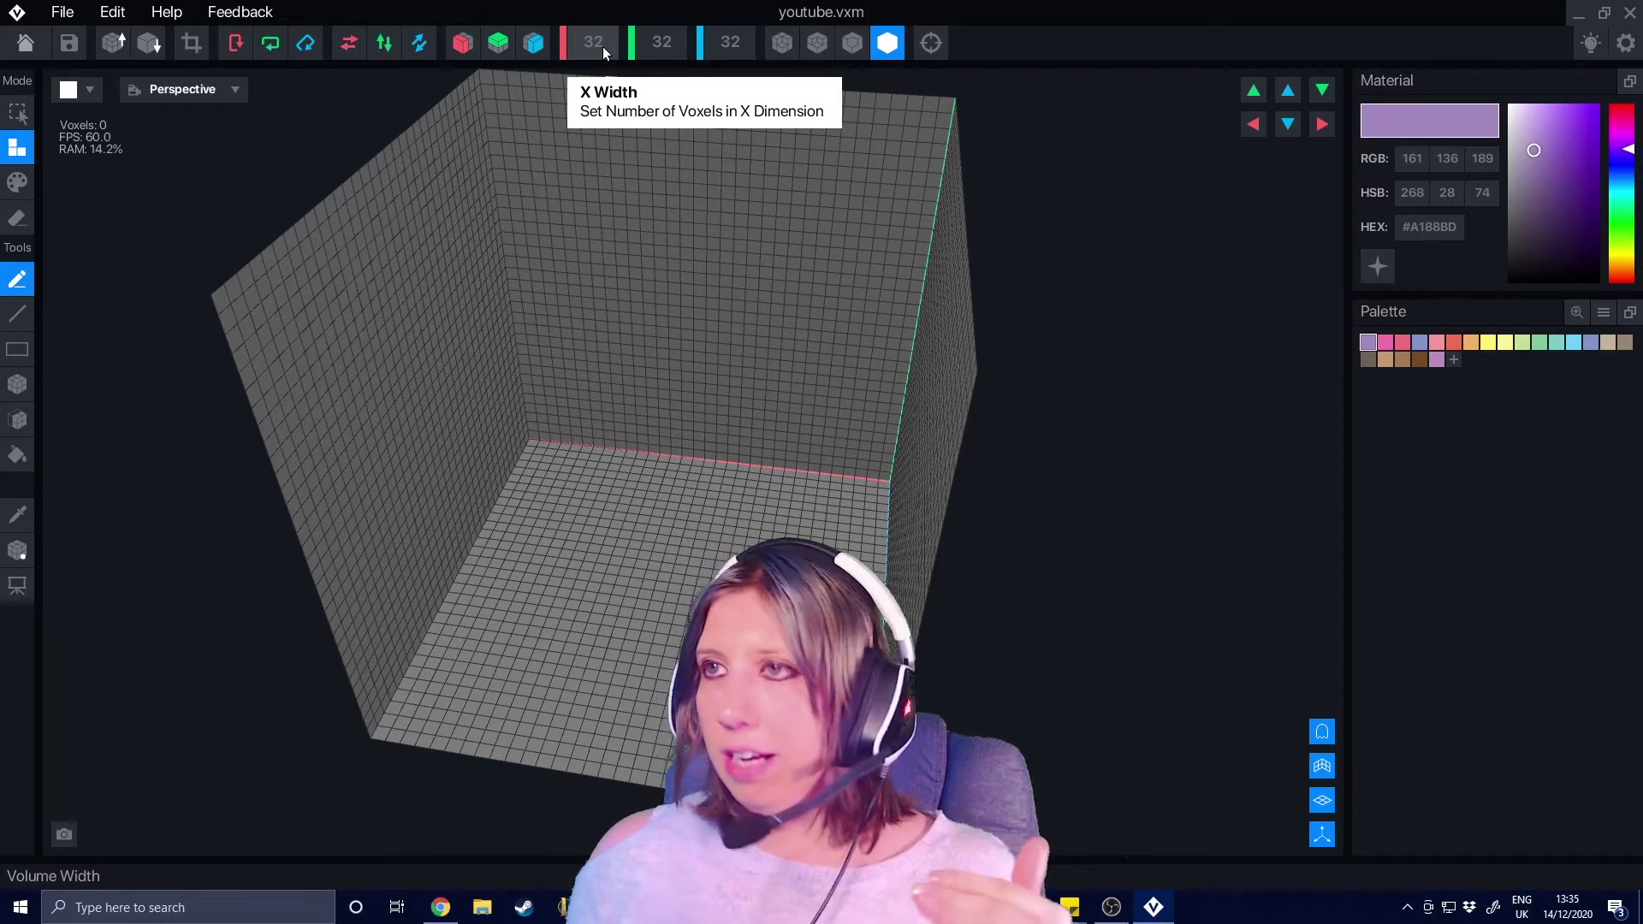
pyautogui.moveTo(727, 351); pyautogui.dragTo(737, 443, button='right')
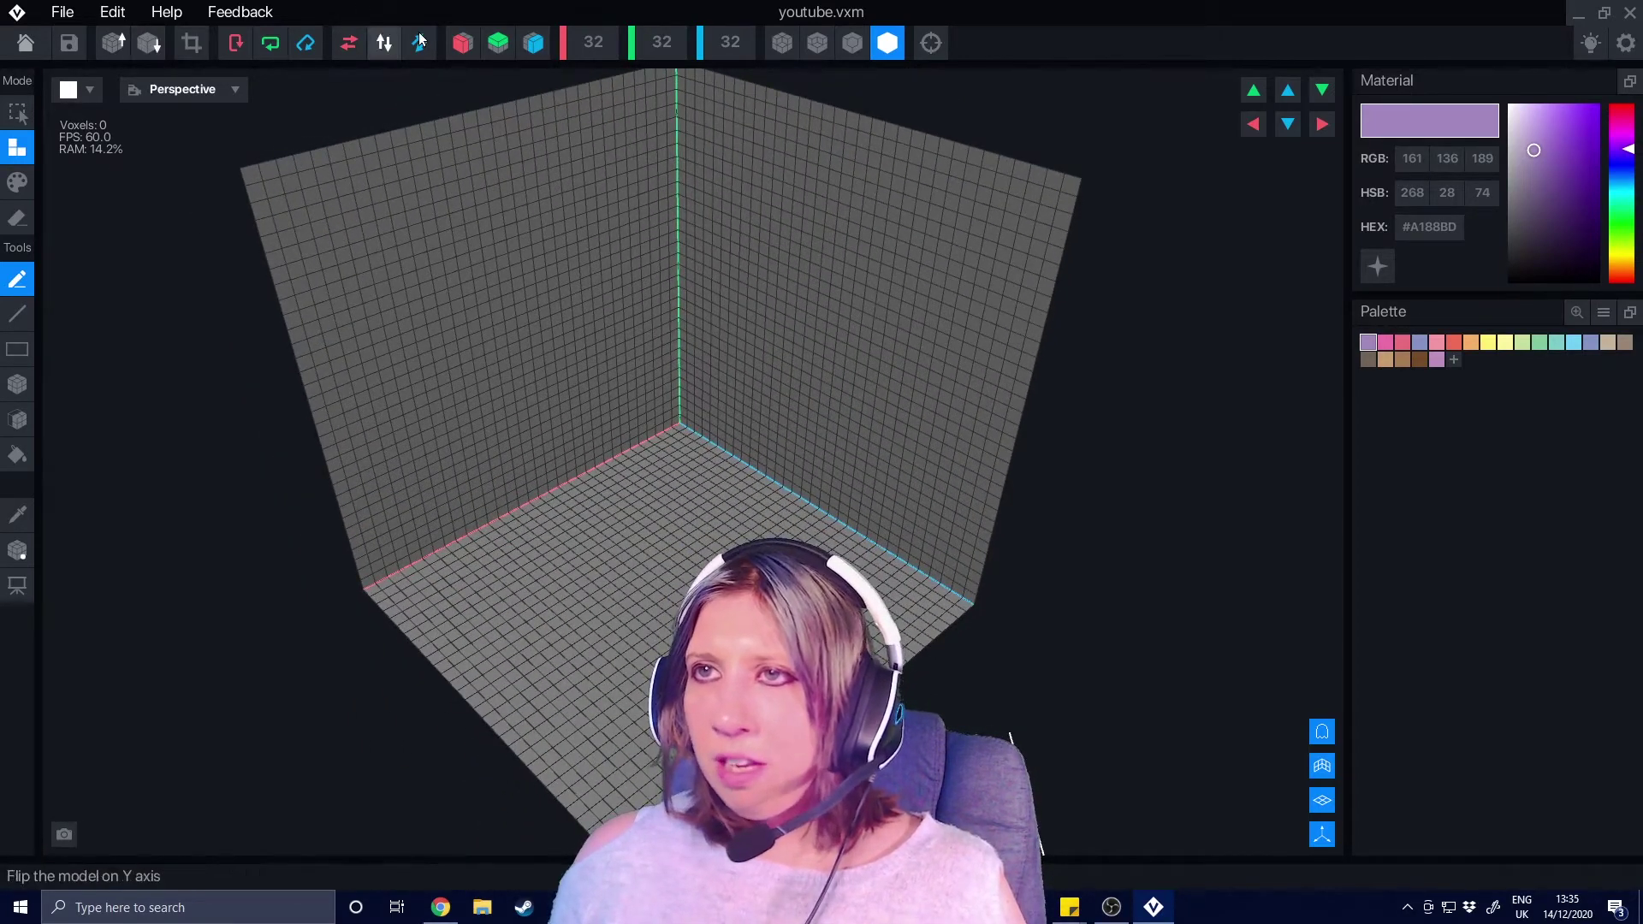
# Step: Turn on mirroring along the X axis and draw mirrored purple voxel strokes and single voxels on the floor grid
pyautogui.click(464, 47)
pyautogui.moveTo(529, 128); pyautogui.dragTo(576, 419, button='right')
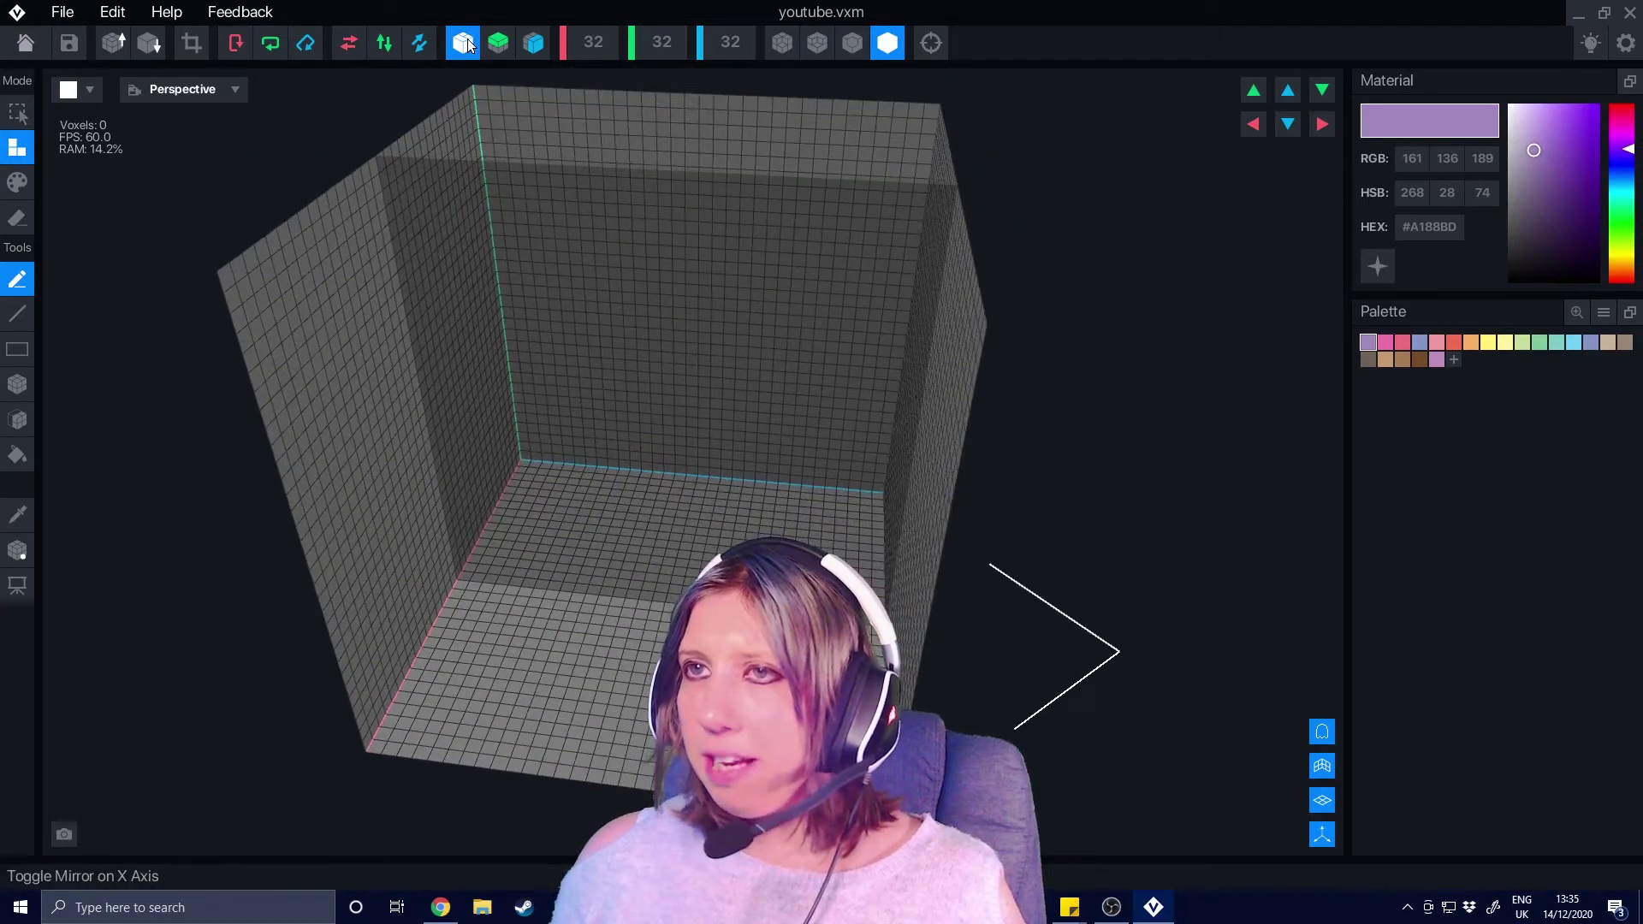
pyautogui.moveTo(633, 359); pyautogui.dragTo(608, 548, button='right')
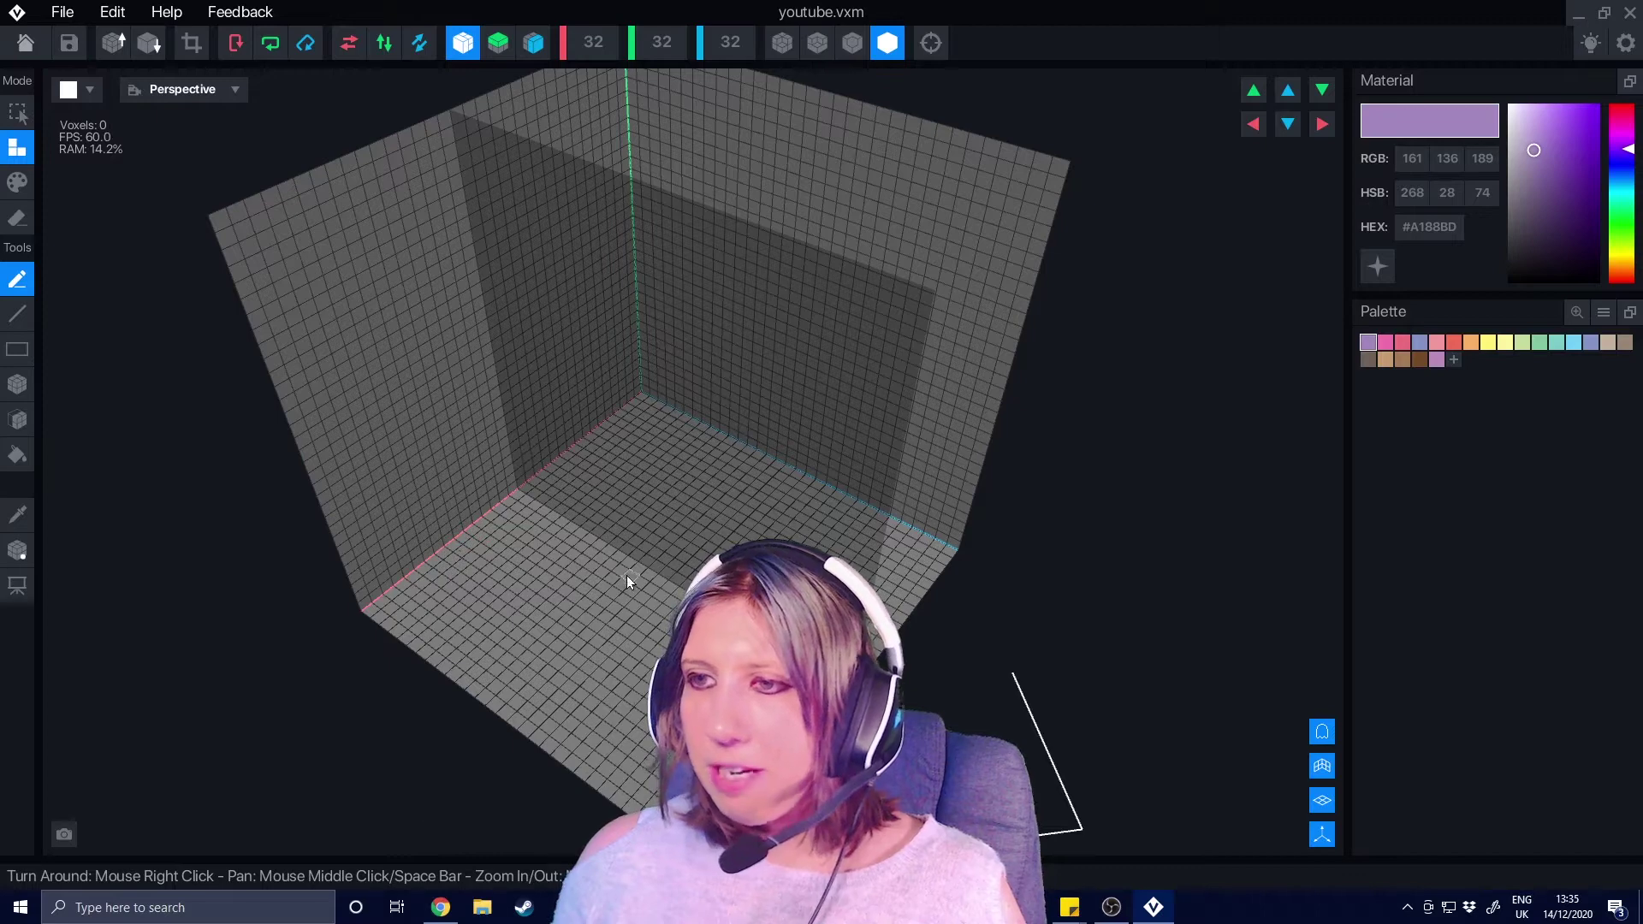
pyautogui.moveTo(615, 555); pyautogui.dragTo(711, 604)
pyautogui.moveTo(710, 603); pyautogui.dragTo(662, 419, button='right')
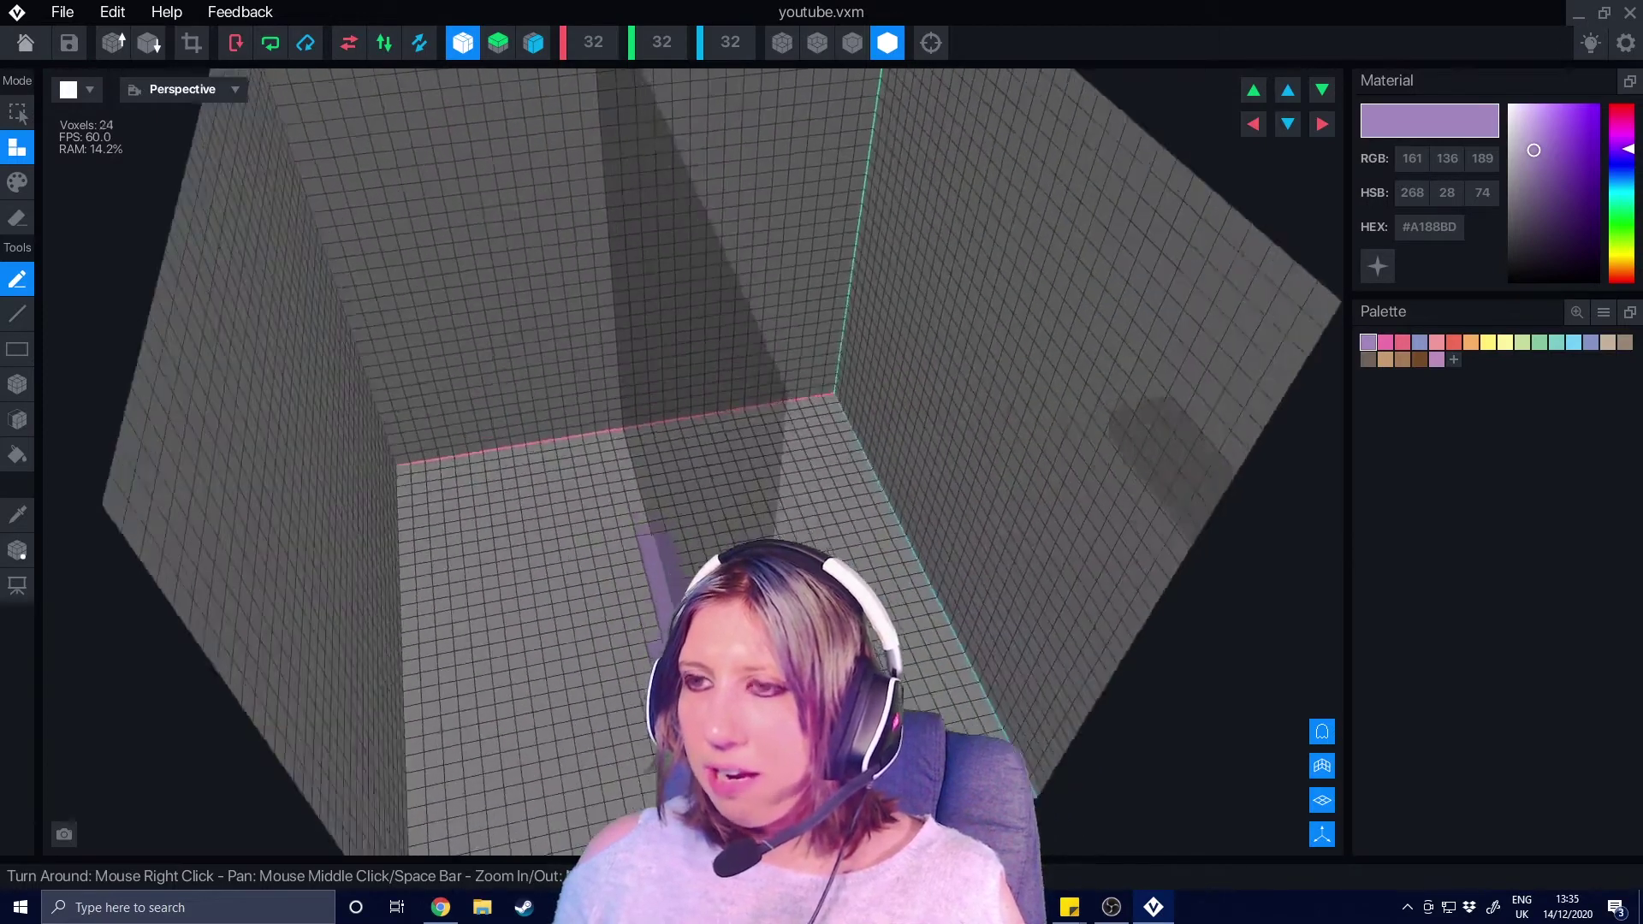
pyautogui.scroll(1, 576, 624)
pyautogui.click(571, 631)
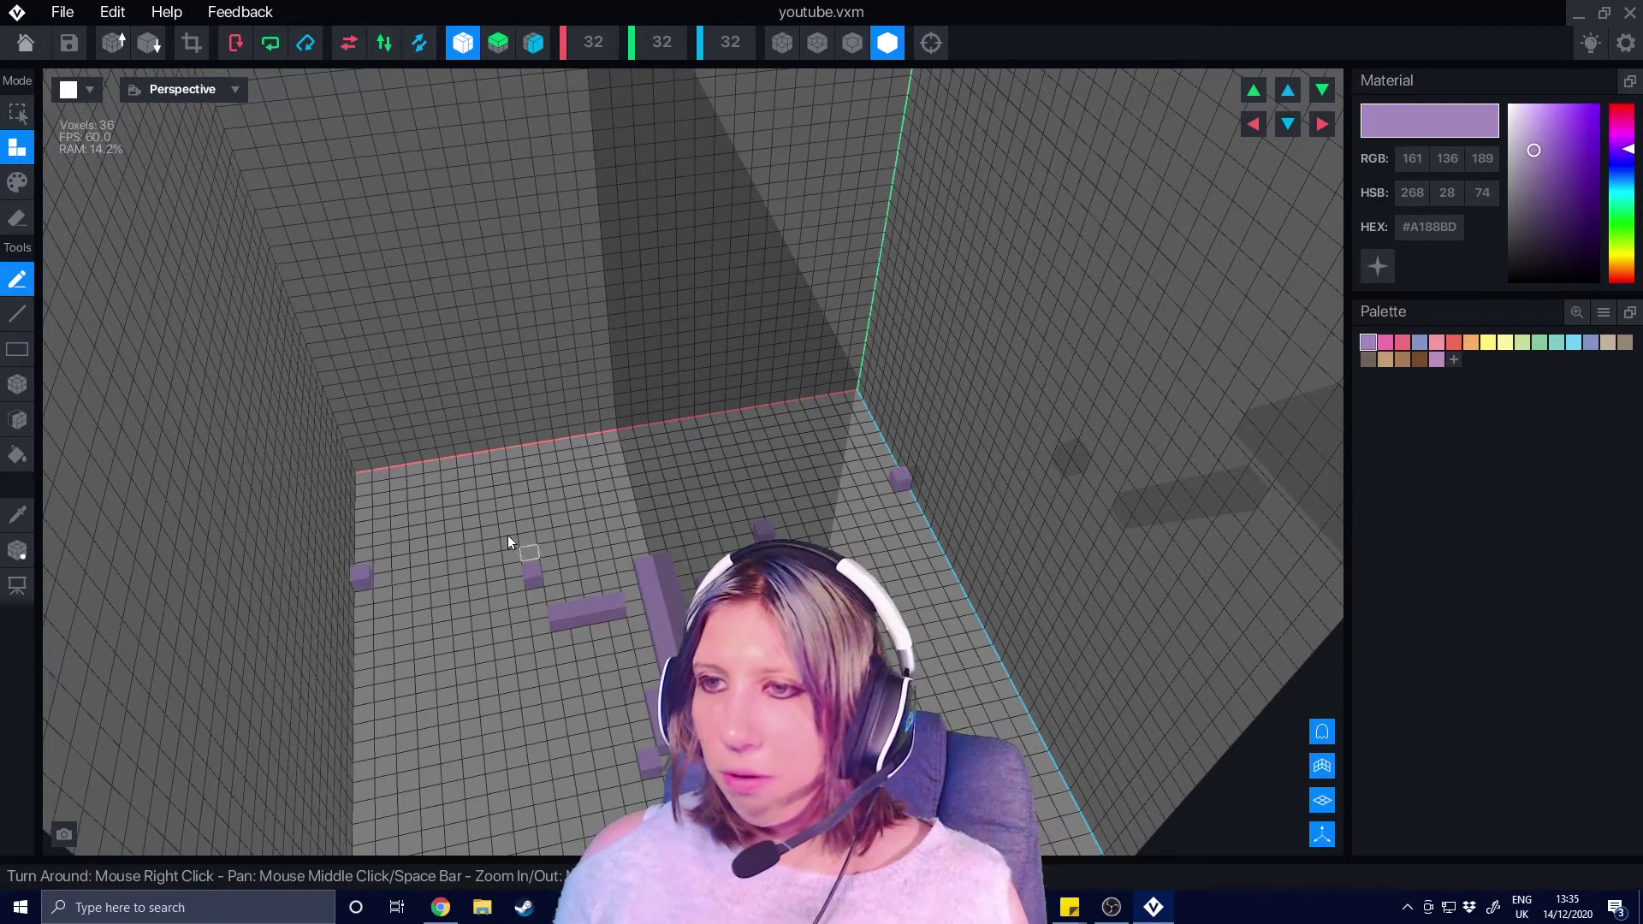
pyautogui.moveTo(491, 687); pyautogui.dragTo(543, 695, button='right')
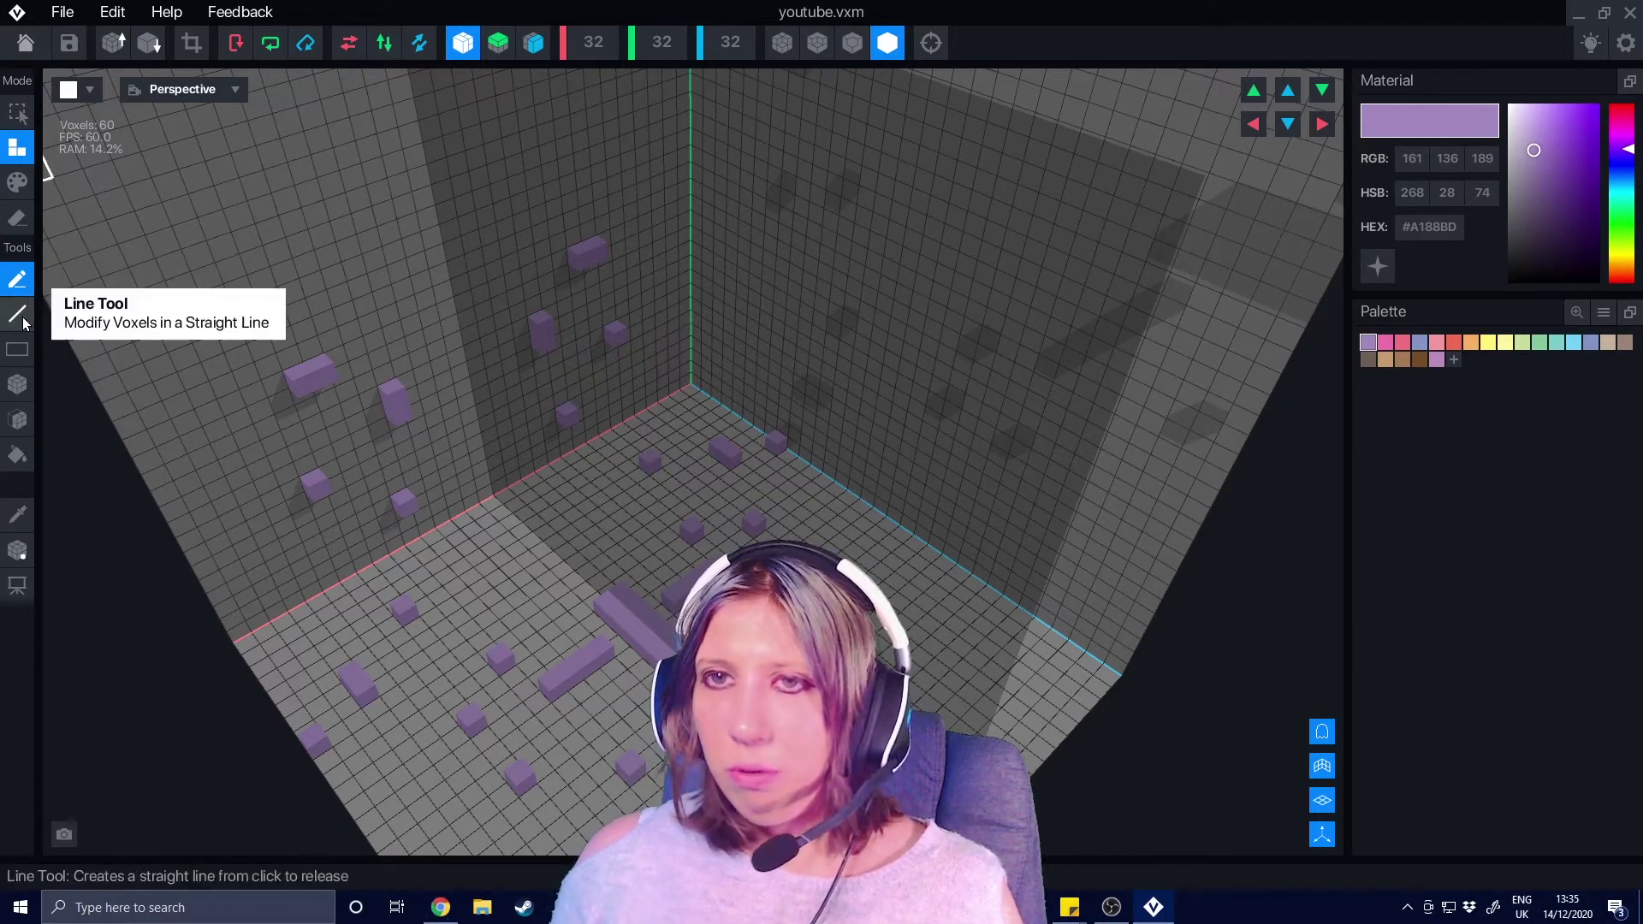
# Step: Draw mirrored straight voxel lines with the Line Tool, one across the floor and one rising along each side
pyautogui.moveTo(445, 659); pyautogui.dragTo(484, 536, button='right')
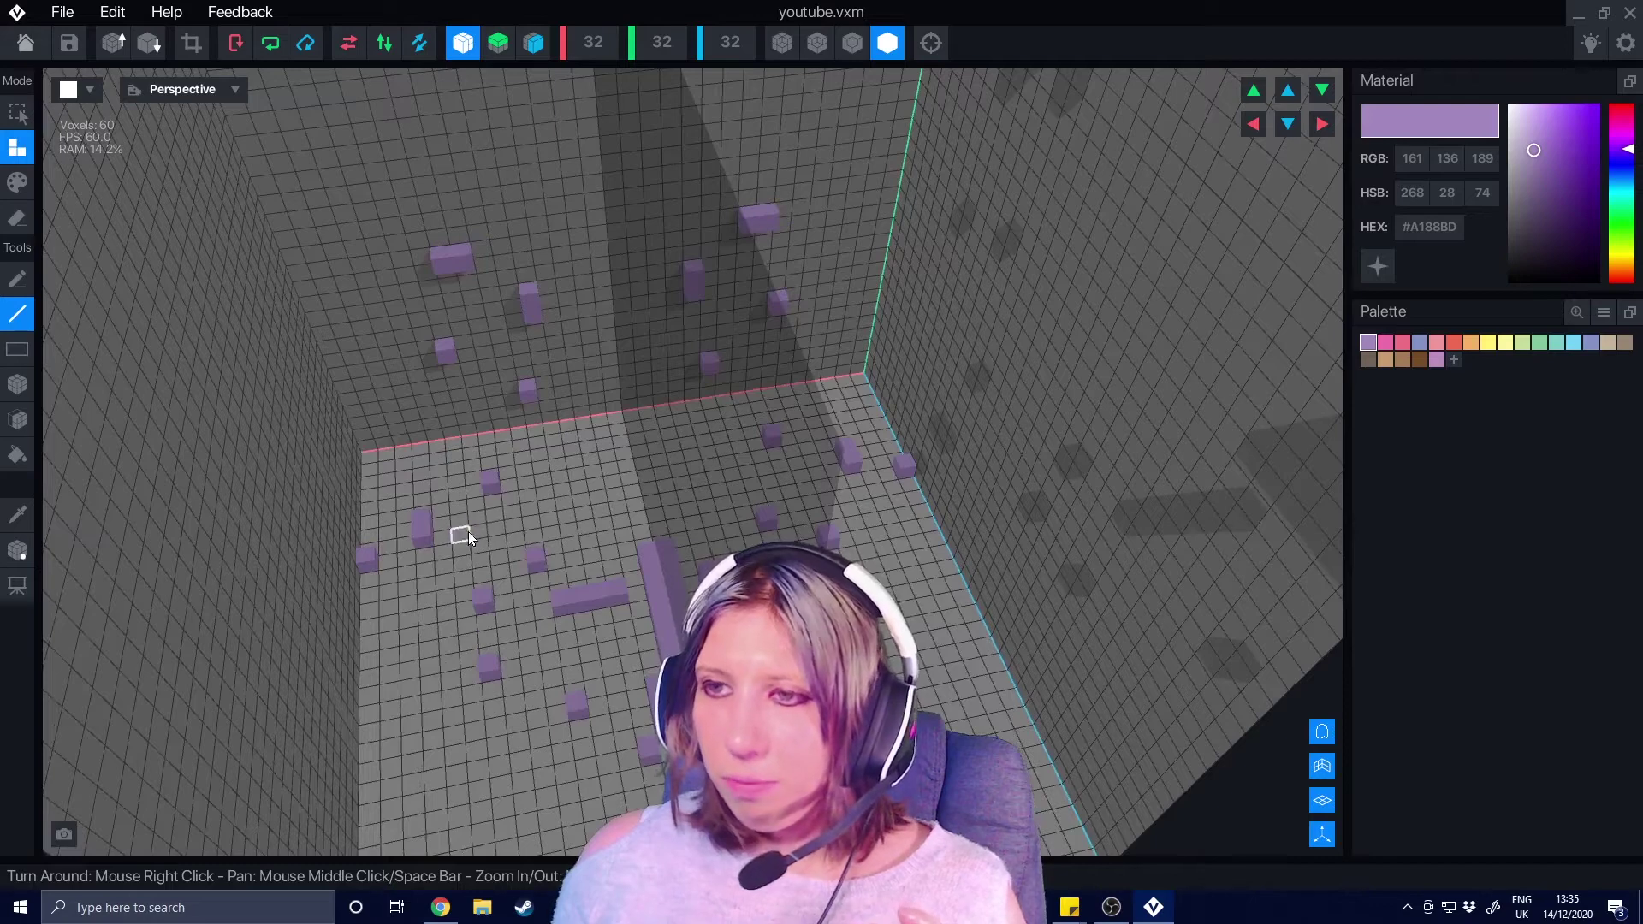
pyautogui.moveTo(629, 497); pyautogui.dragTo(818, 473)
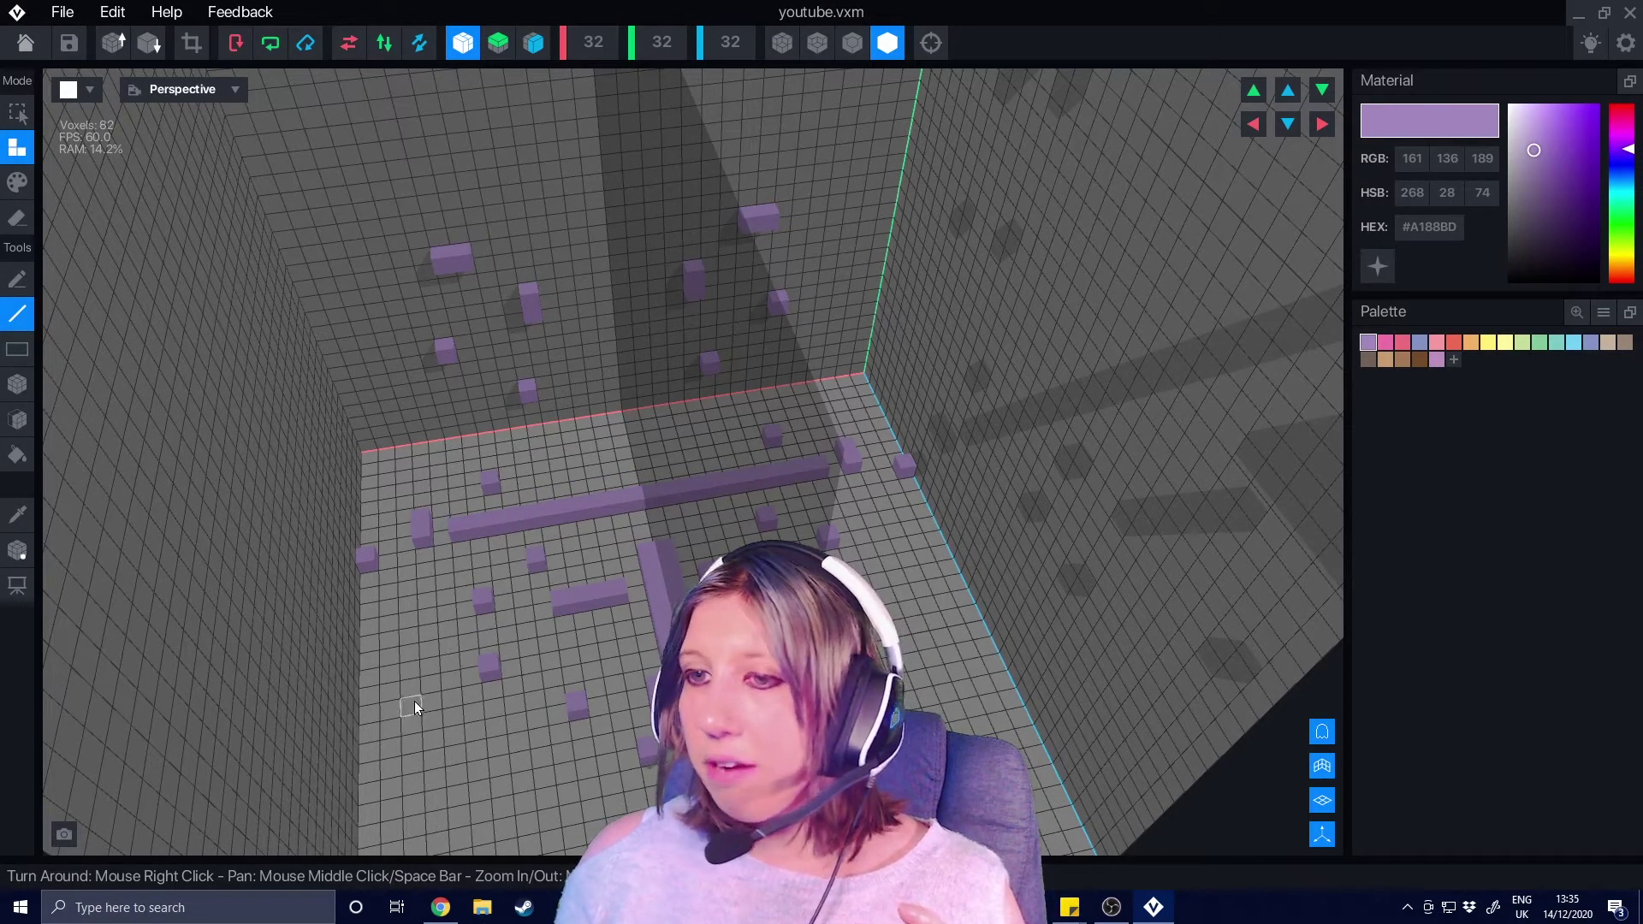
pyautogui.moveTo(396, 678); pyautogui.dragTo(130, 268)
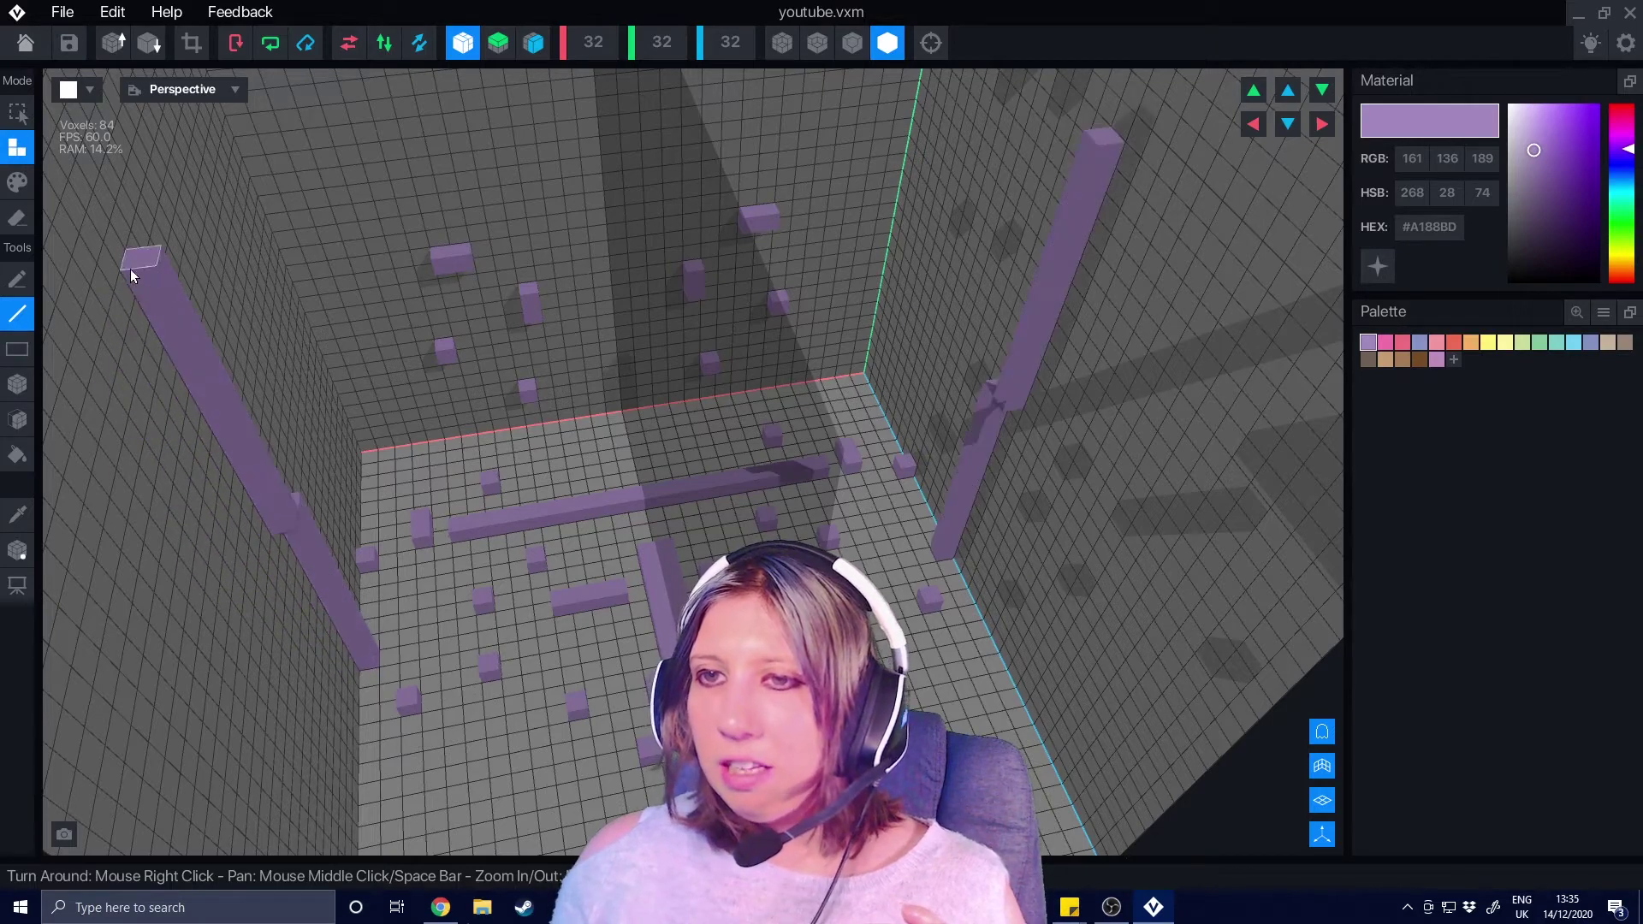
# Step: Enable Z-axis mirroring in addition to X and add mirrored voxels around the centre of the floor
pyautogui.click(530, 36)
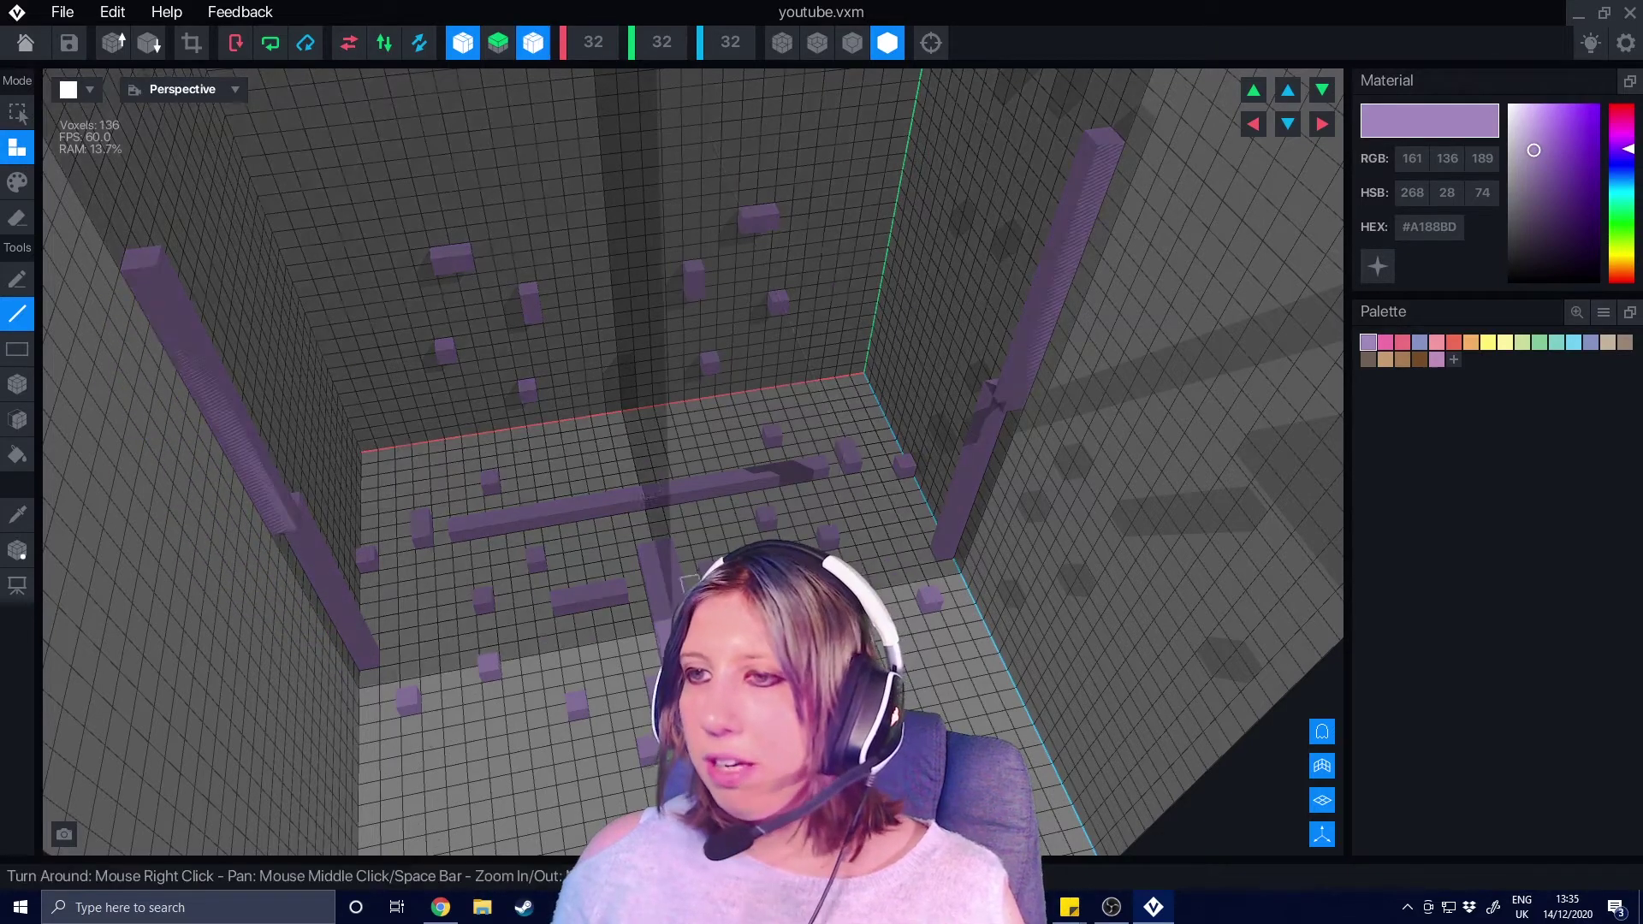
pyautogui.click(611, 628)
pyautogui.click(626, 660)
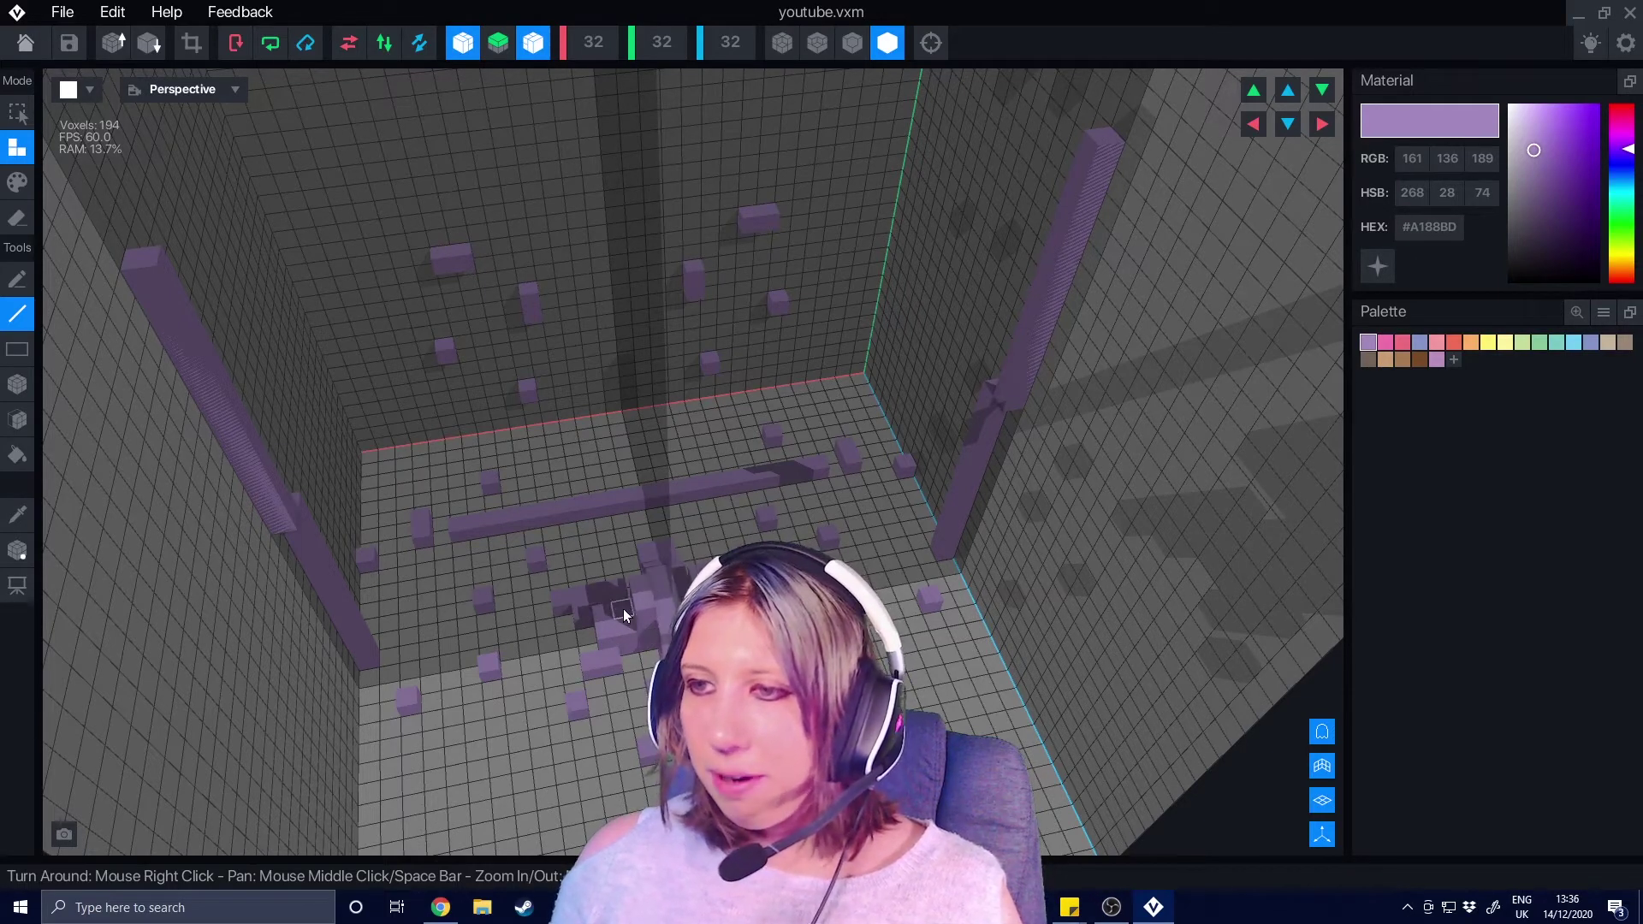
pyautogui.click(606, 640)
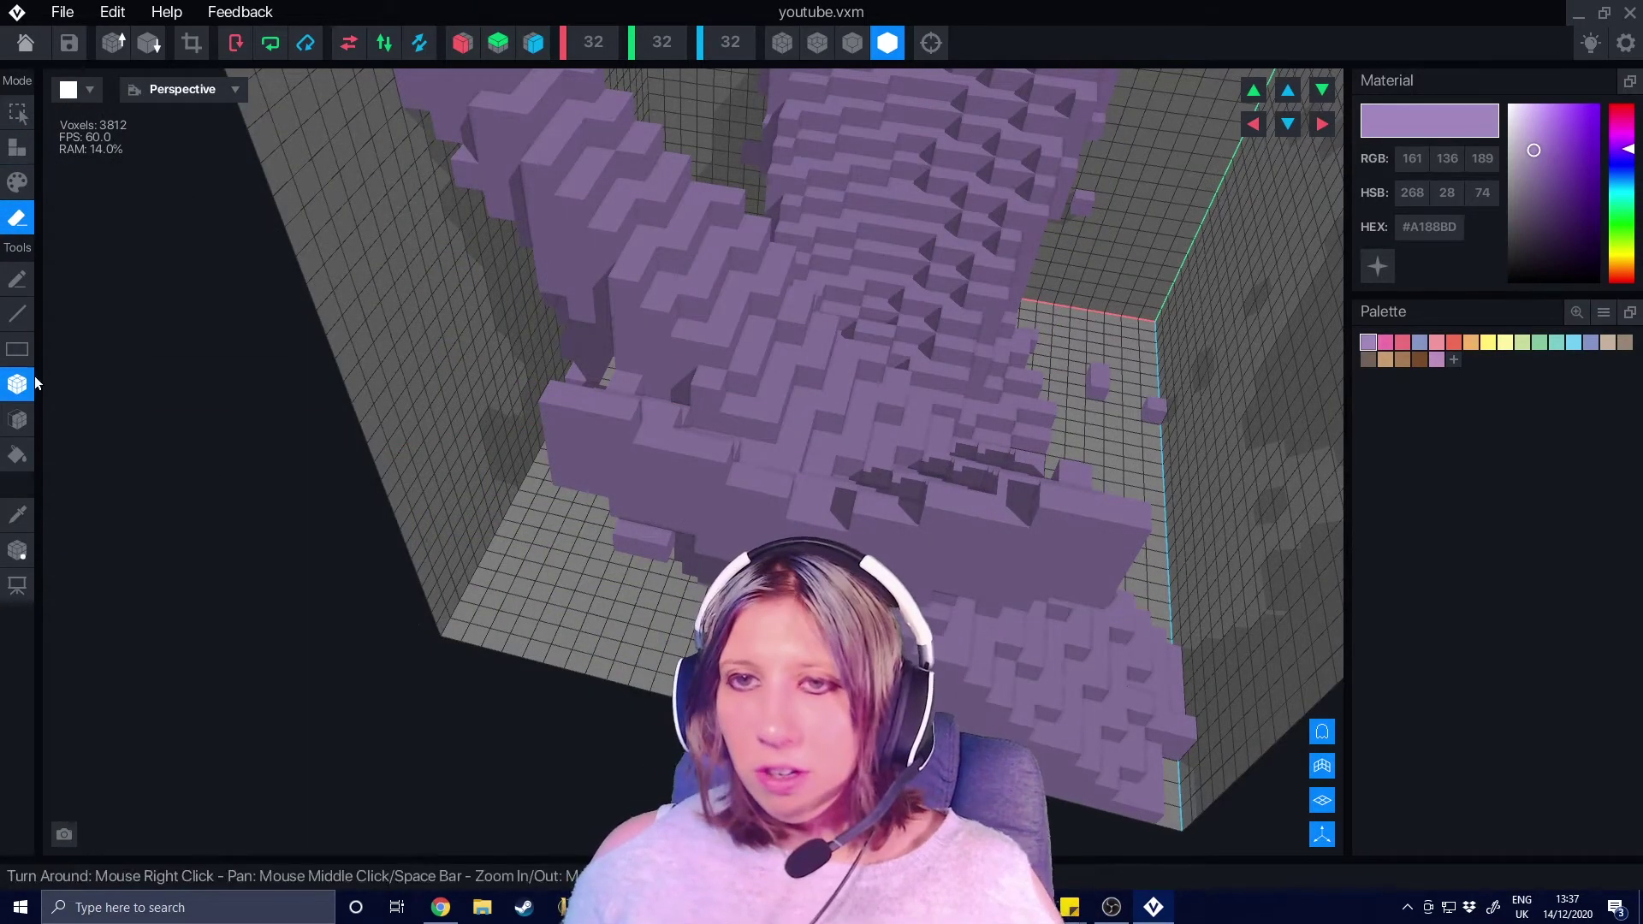
# Step: Erase single voxels and larger rectangular blocks from the front wall of the purple shape using the Box tool
pyautogui.moveTo(557, 505); pyautogui.dragTo(695, 394, button='right')
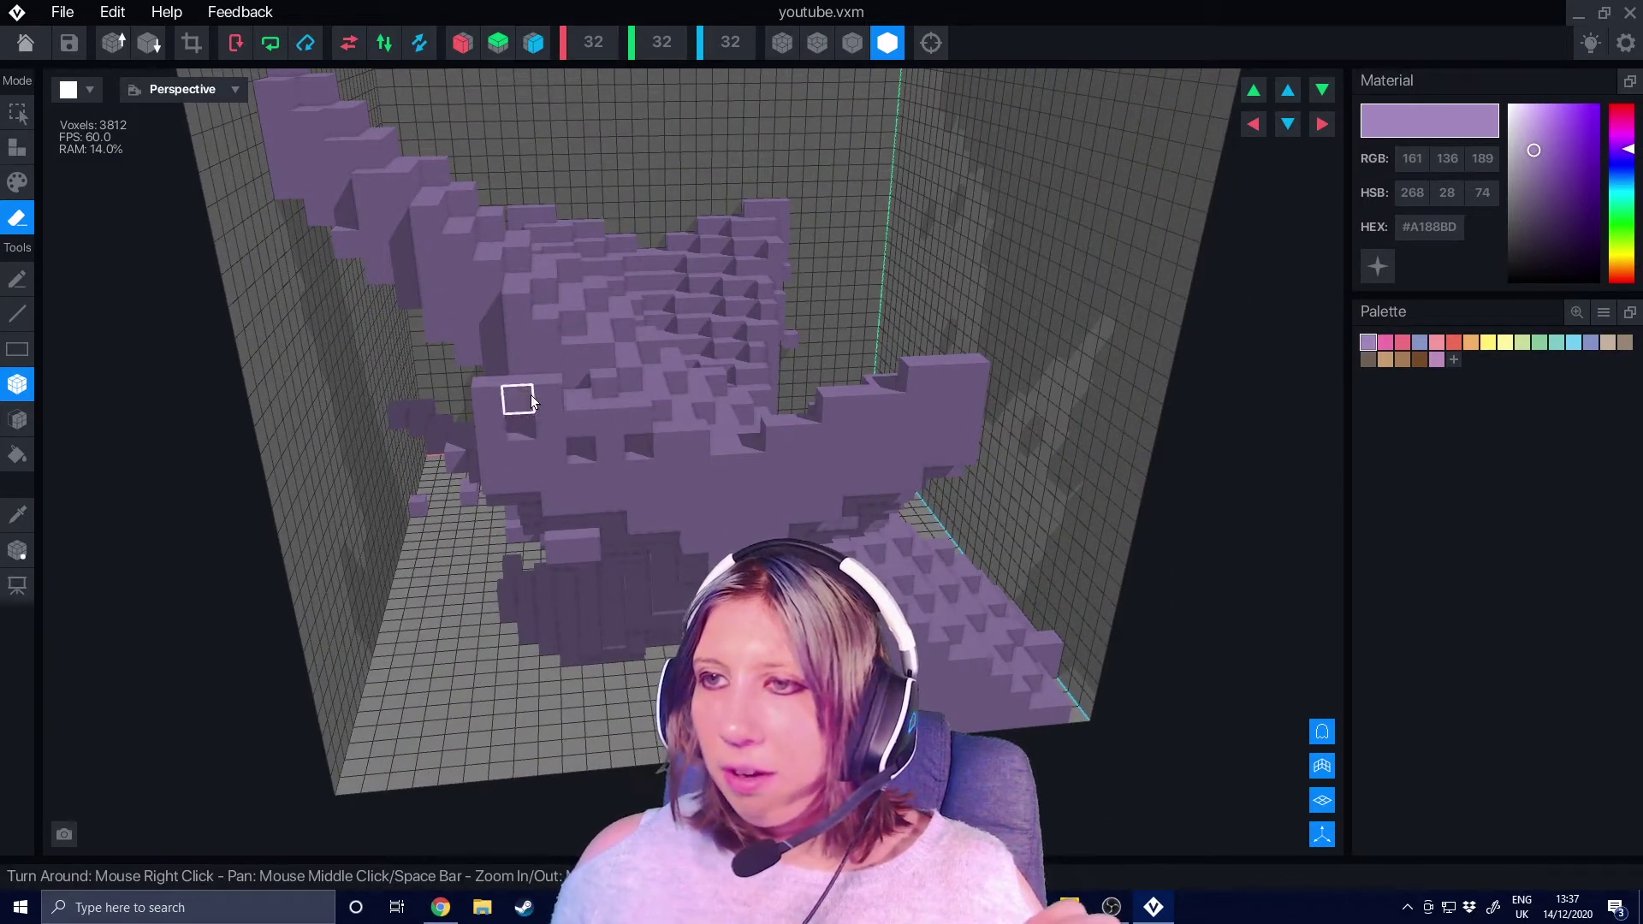
pyautogui.click(550, 438)
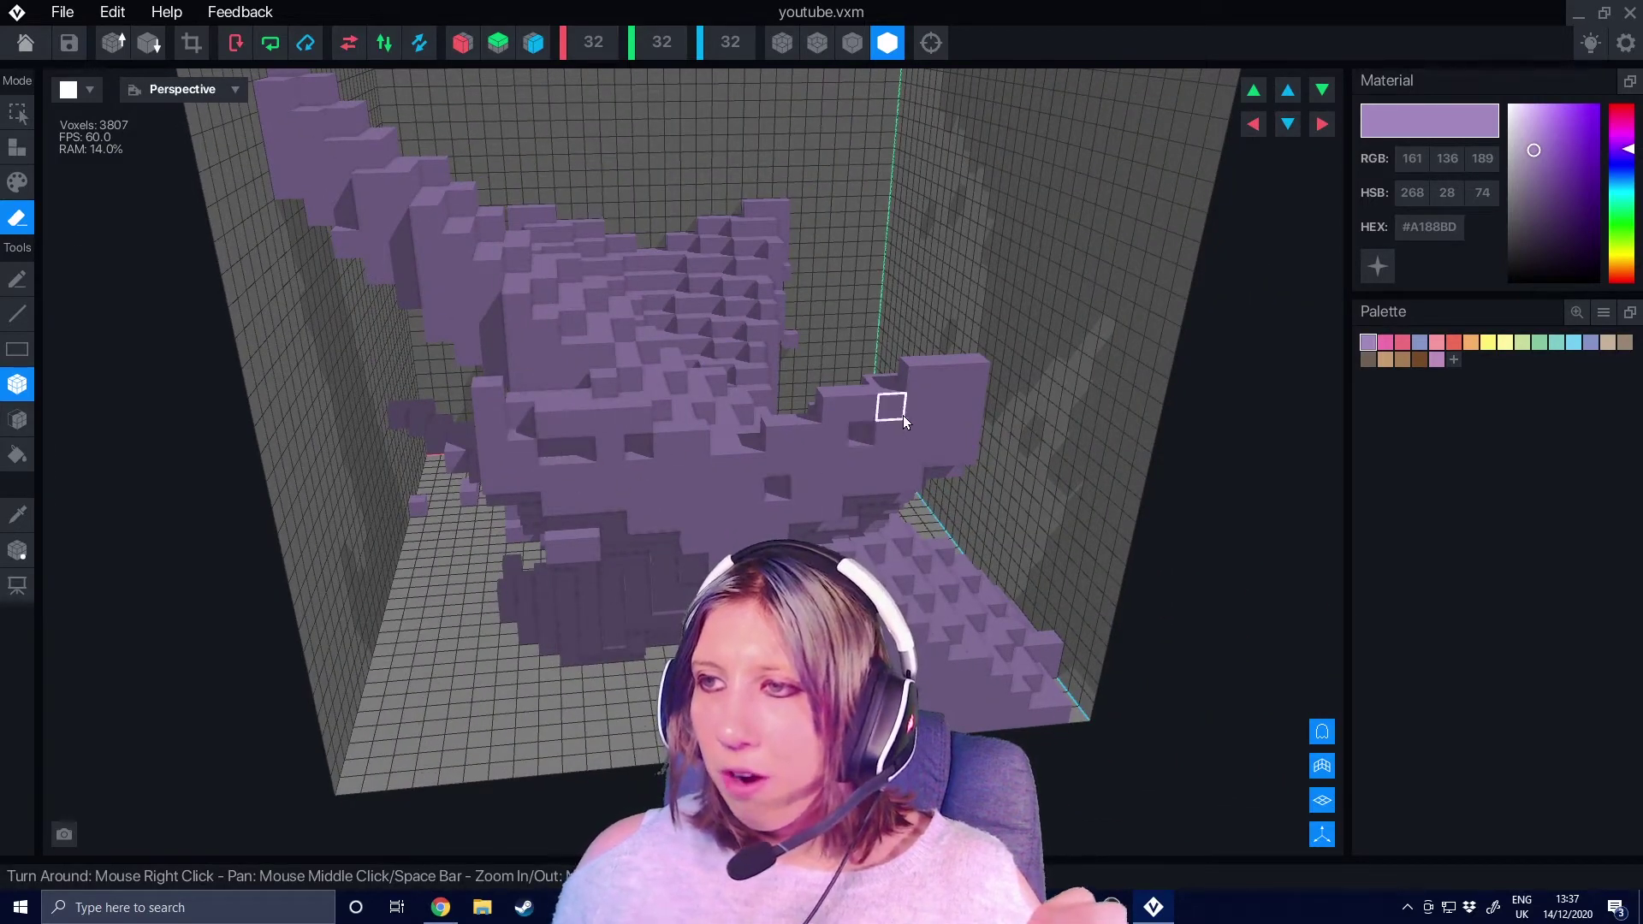
pyautogui.click(946, 409)
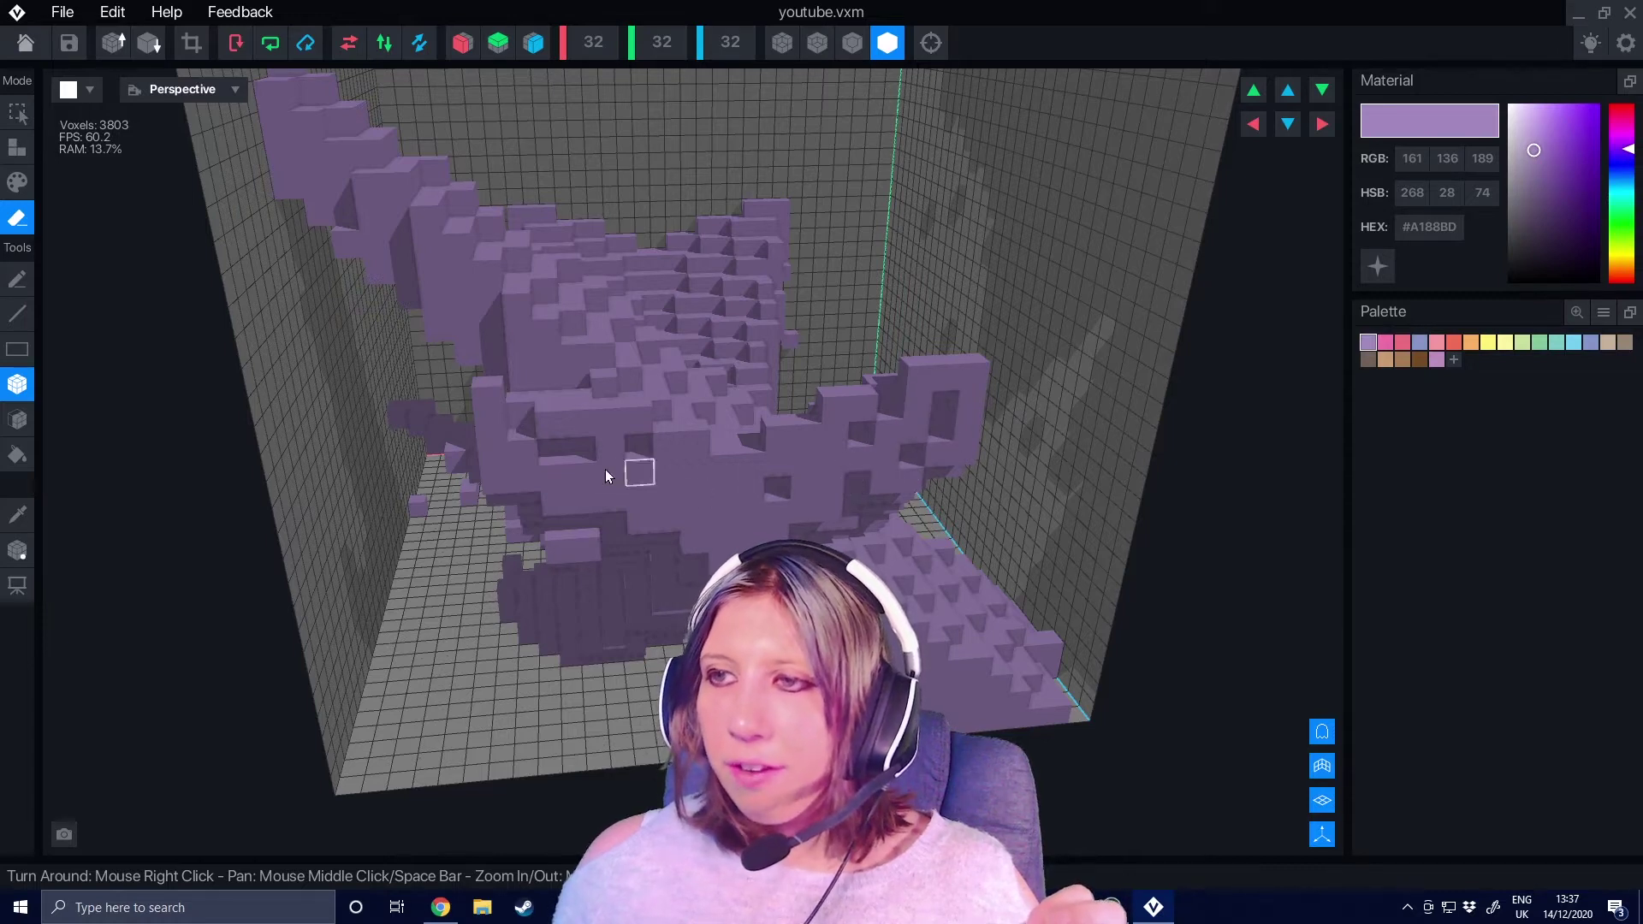
pyautogui.moveTo(553, 423)
pyautogui.mouseDown()
pyautogui.moveTo(839, 548)
pyautogui.moveTo(1018, 707)
pyautogui.mouseUp()
pyautogui.moveTo(663, 454)
pyautogui.mouseDown()
pyautogui.moveTo(993, 721)
pyautogui.moveTo(1042, 681)
pyautogui.mouseUp()
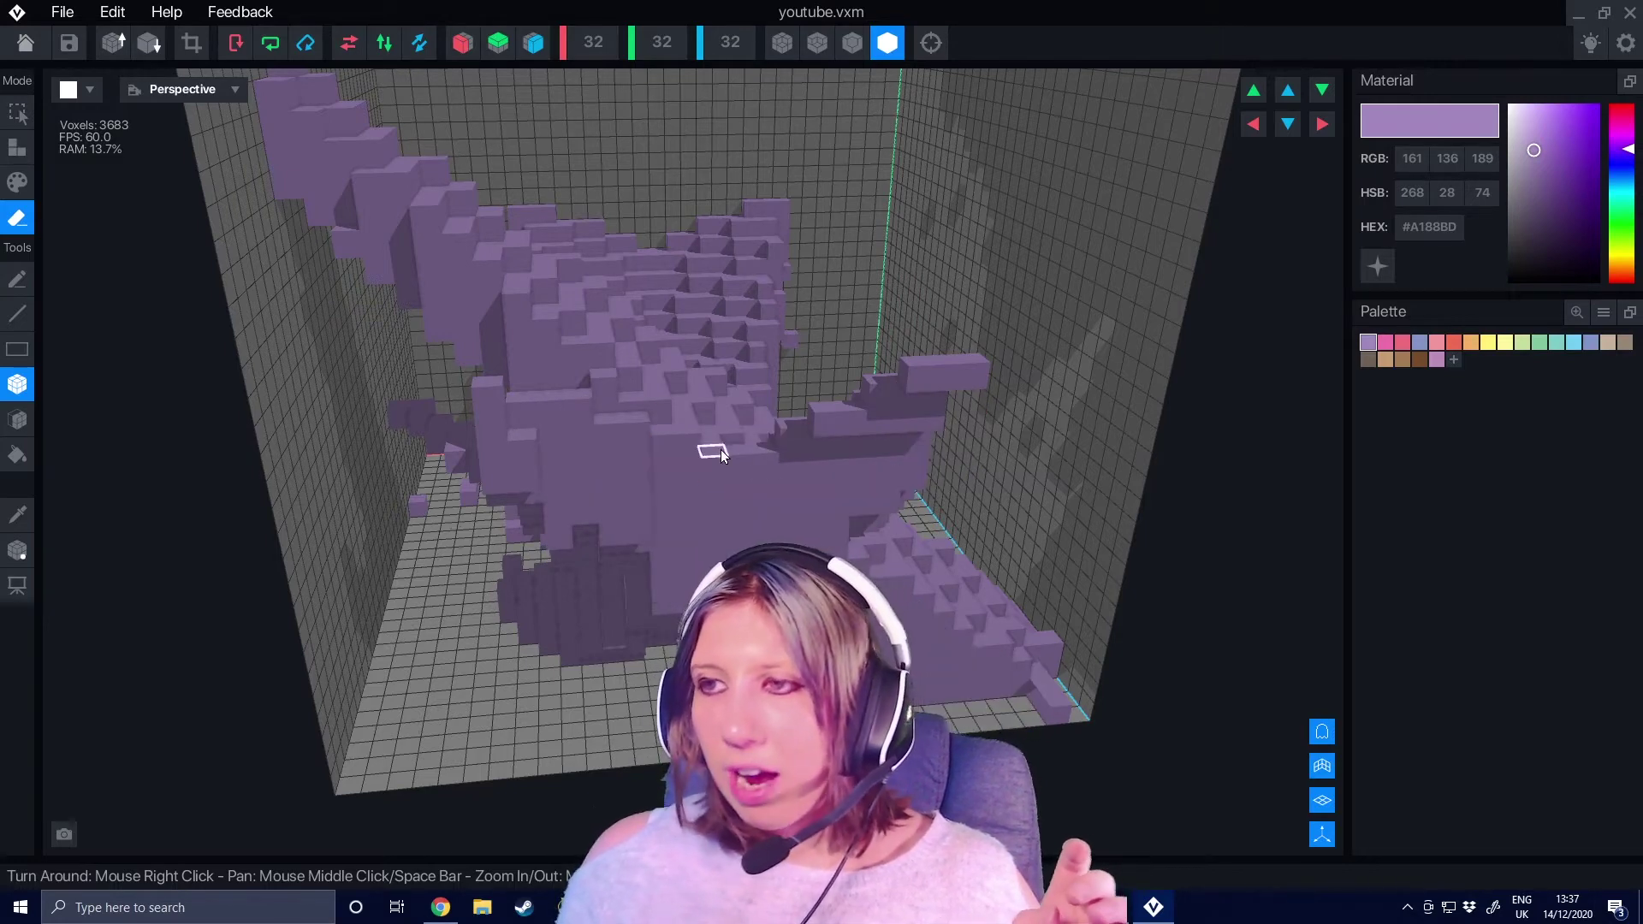
pyautogui.moveTo(719, 457)
pyautogui.mouseDown()
pyautogui.moveTo(935, 695)
pyautogui.moveTo(1031, 707)
pyautogui.mouseUp()
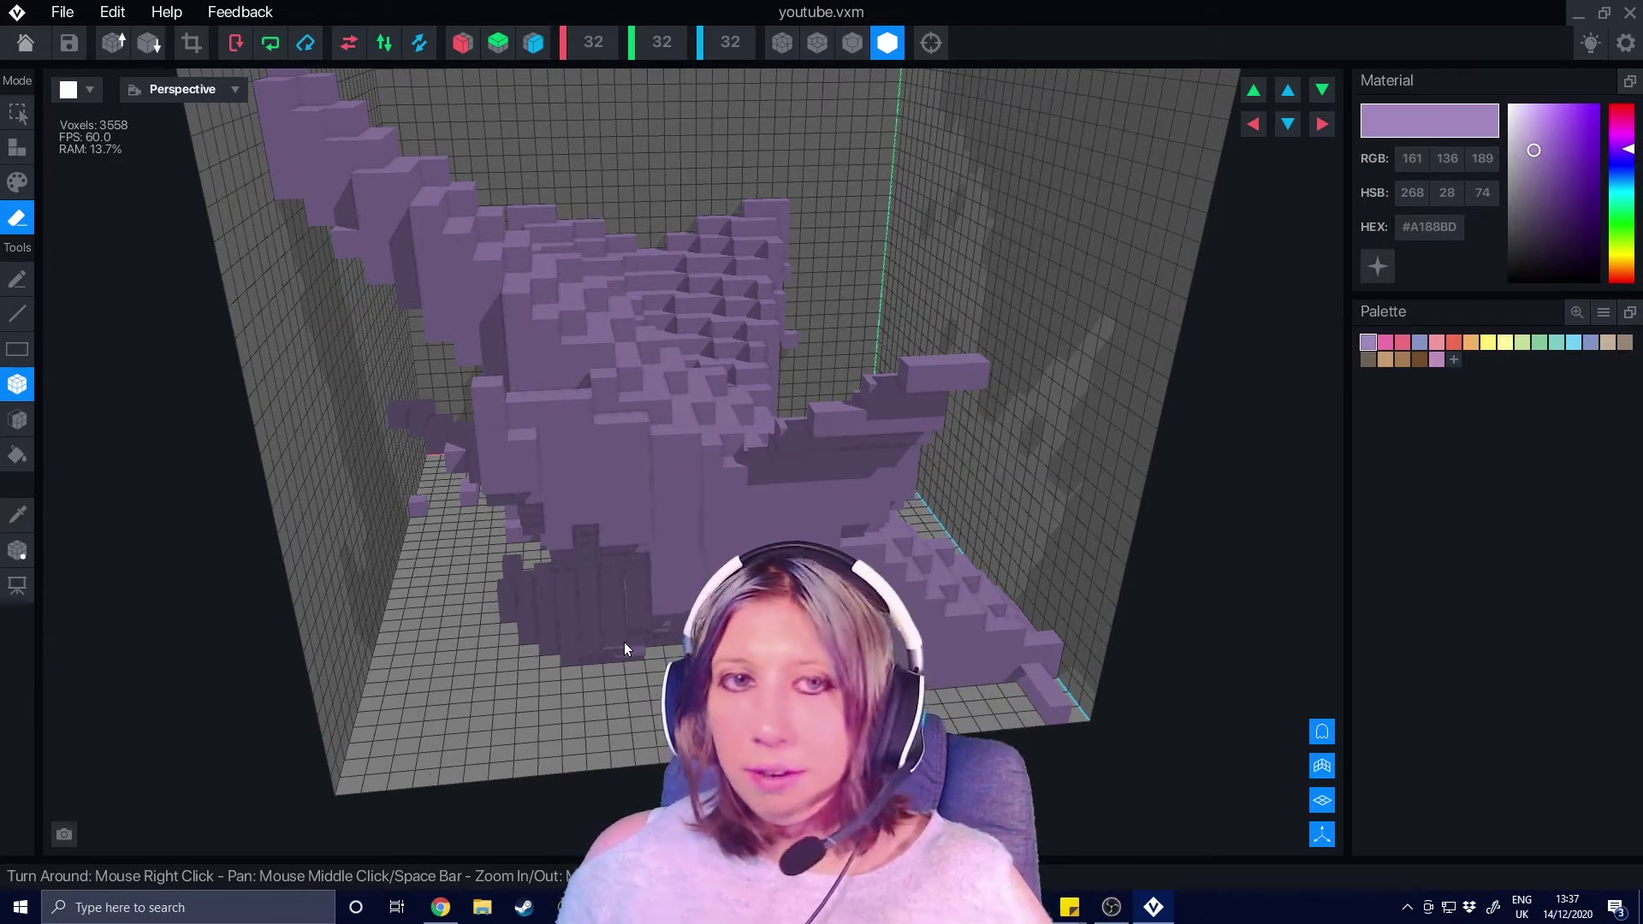
# Step: Erase a connected layer of voxels from the front wall of the purple shape with the Face tool
pyautogui.click(17, 421)
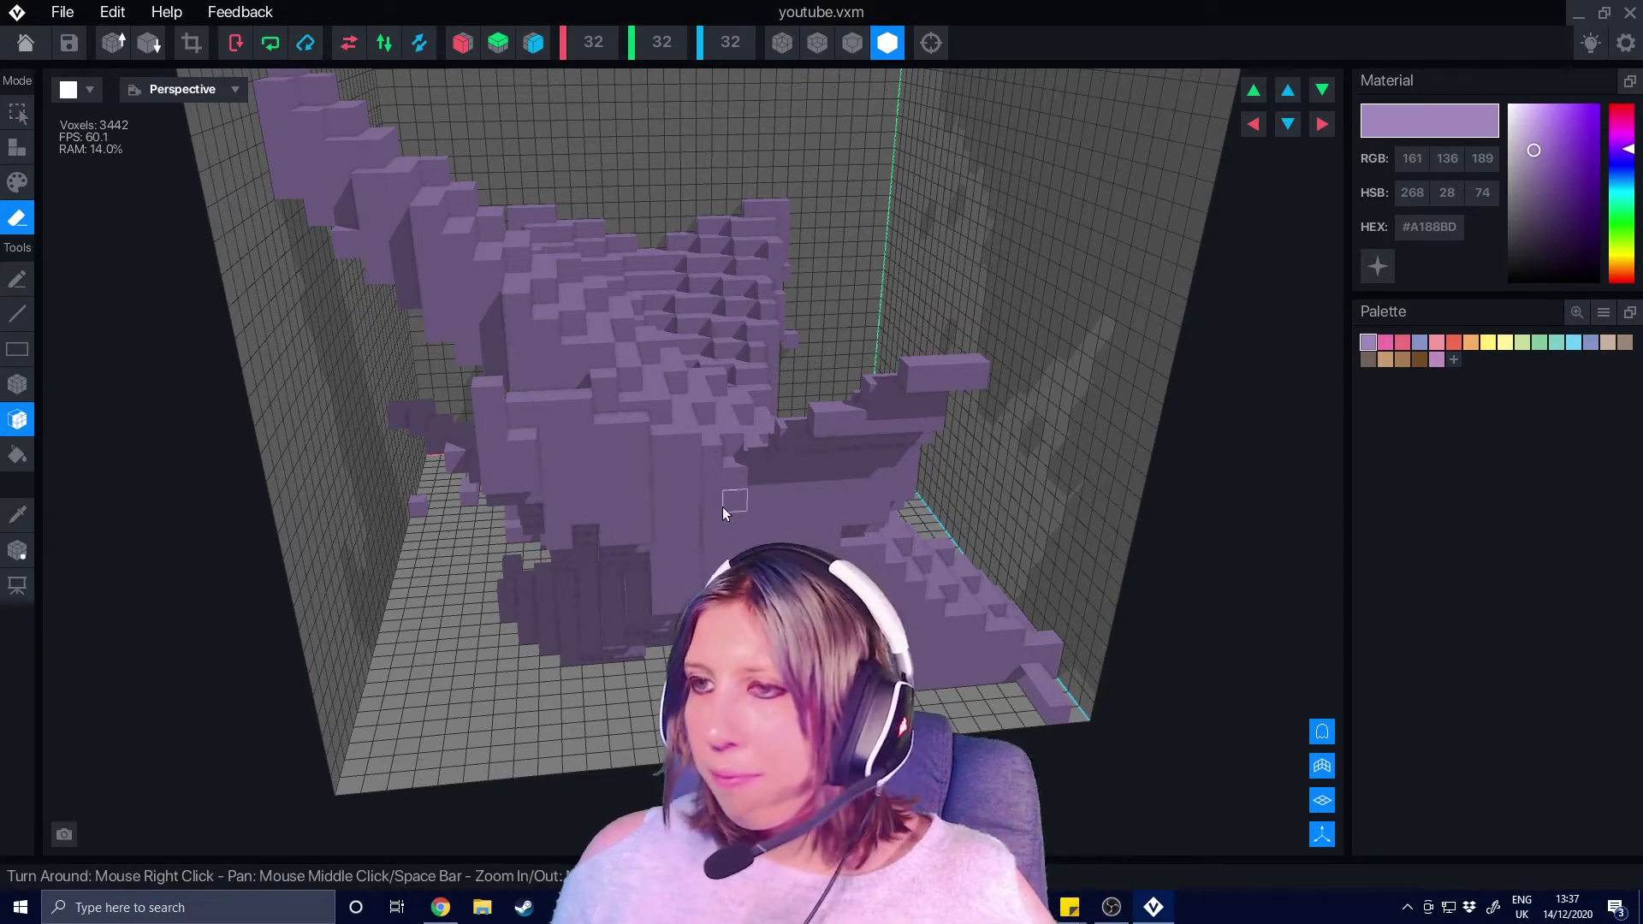
pyautogui.click(757, 541)
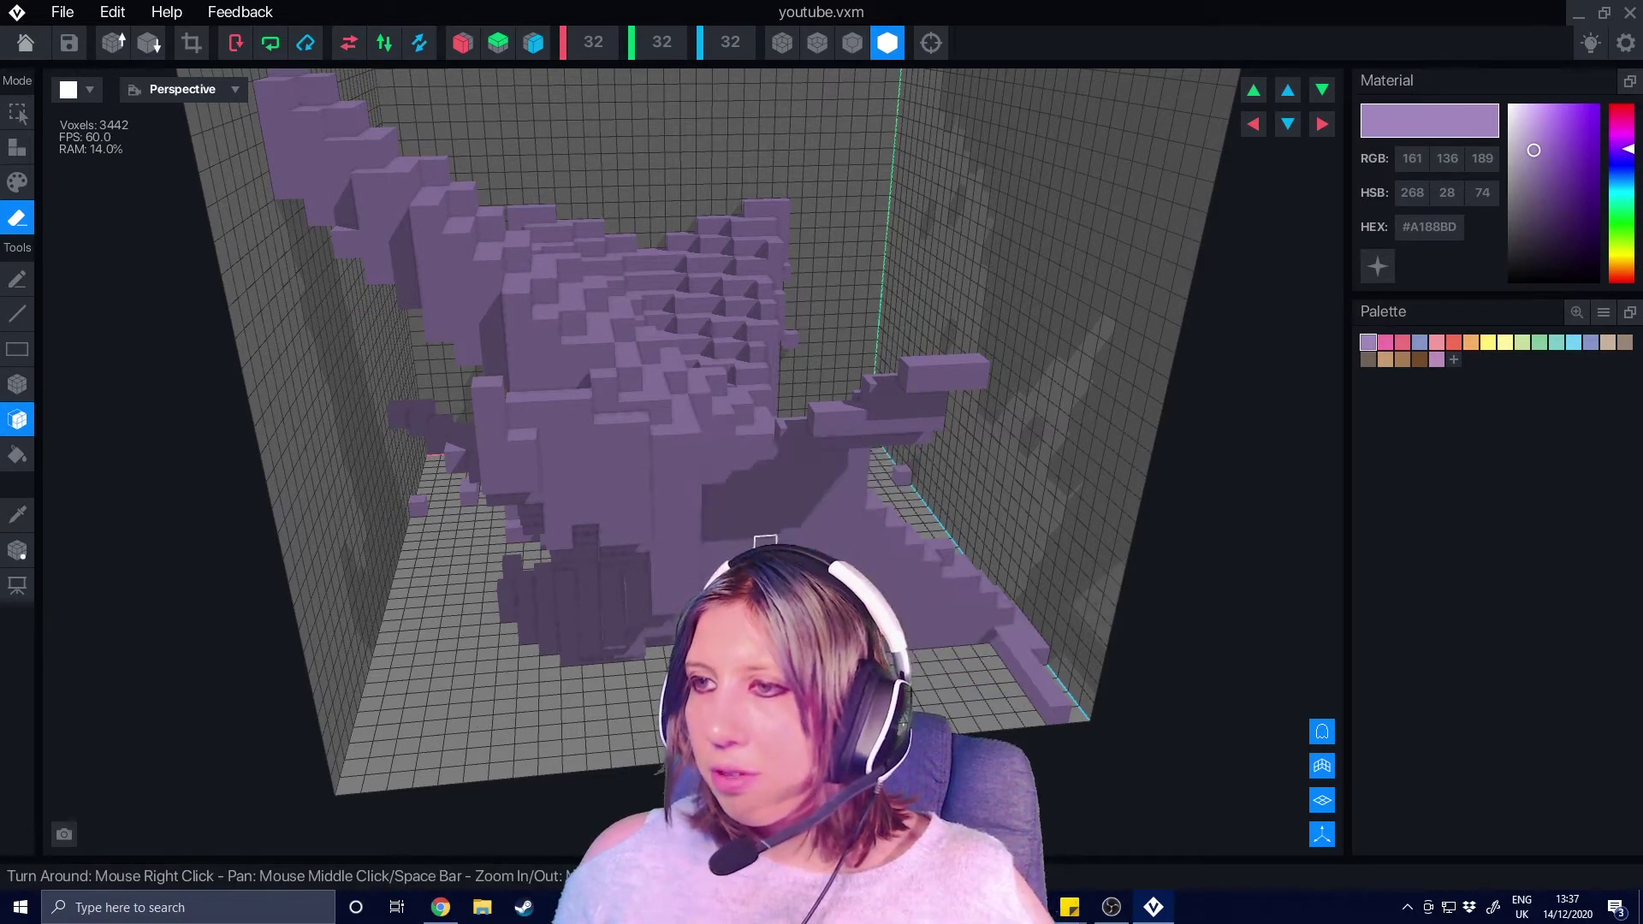
# Step: Erase further connected voxel layers from opposite sides of the purple shape with the Face tool
pyautogui.moveTo(760, 545)
pyautogui.mouseDown(button='right')
pyautogui.moveTo(701, 535)
pyautogui.moveTo(809, 514)
pyautogui.moveTo(719, 504)
pyautogui.moveTo(803, 502)
pyautogui.mouseUp(button='right')
pyautogui.click(761, 500)
pyautogui.click(809, 514)
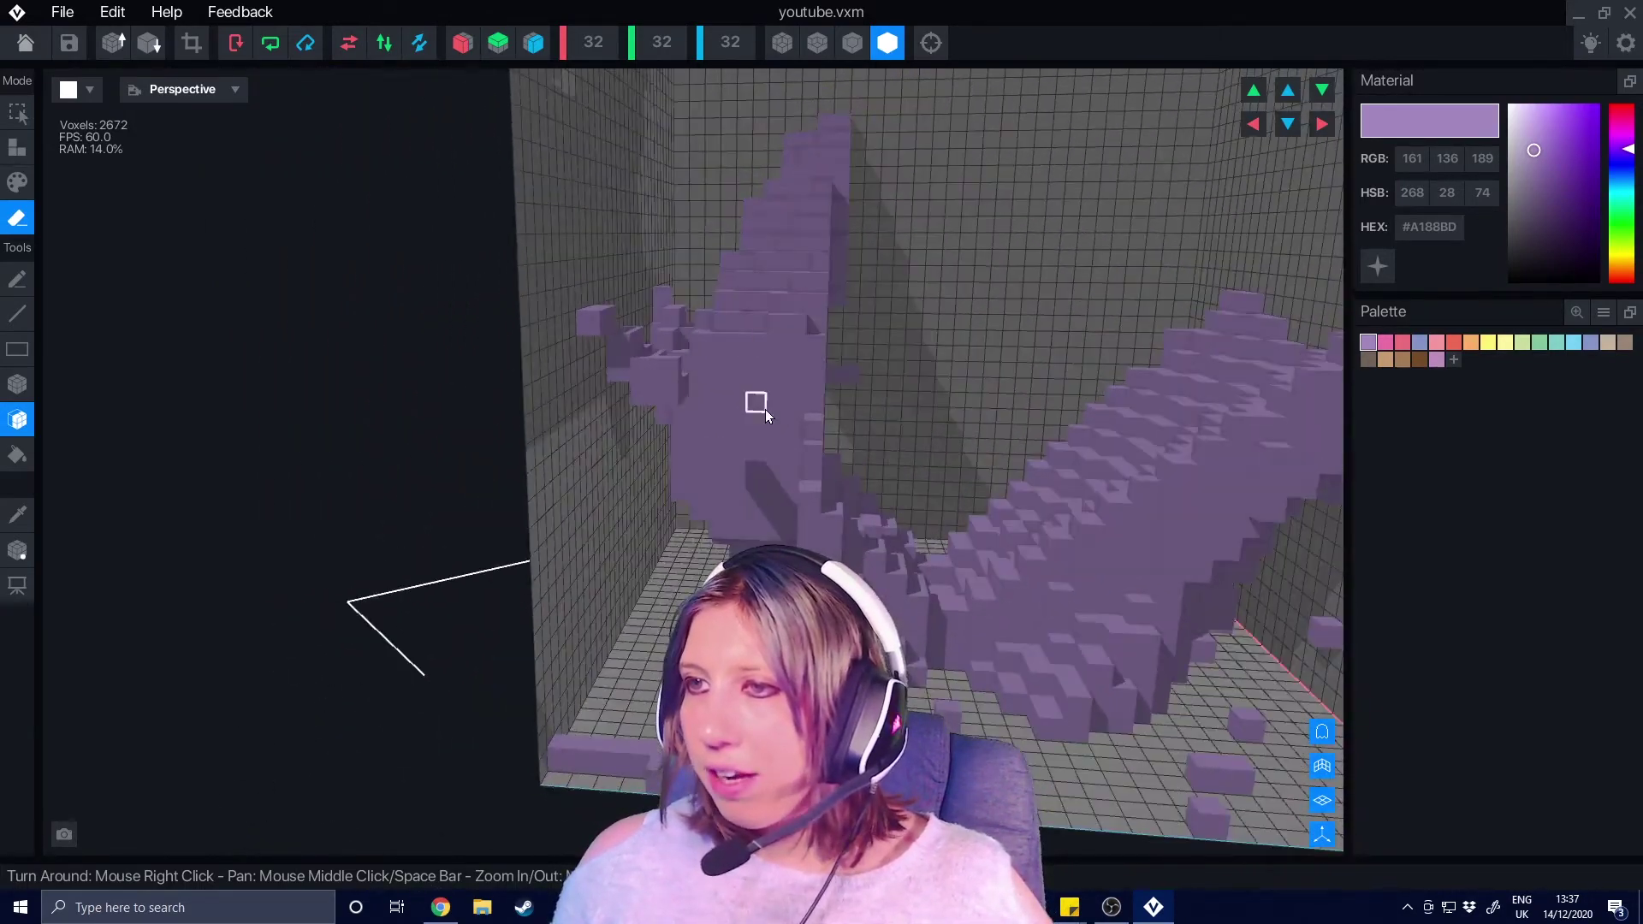
pyautogui.moveTo(765, 409); pyautogui.dragTo(886, 440, button='right')
pyautogui.click(740, 414)
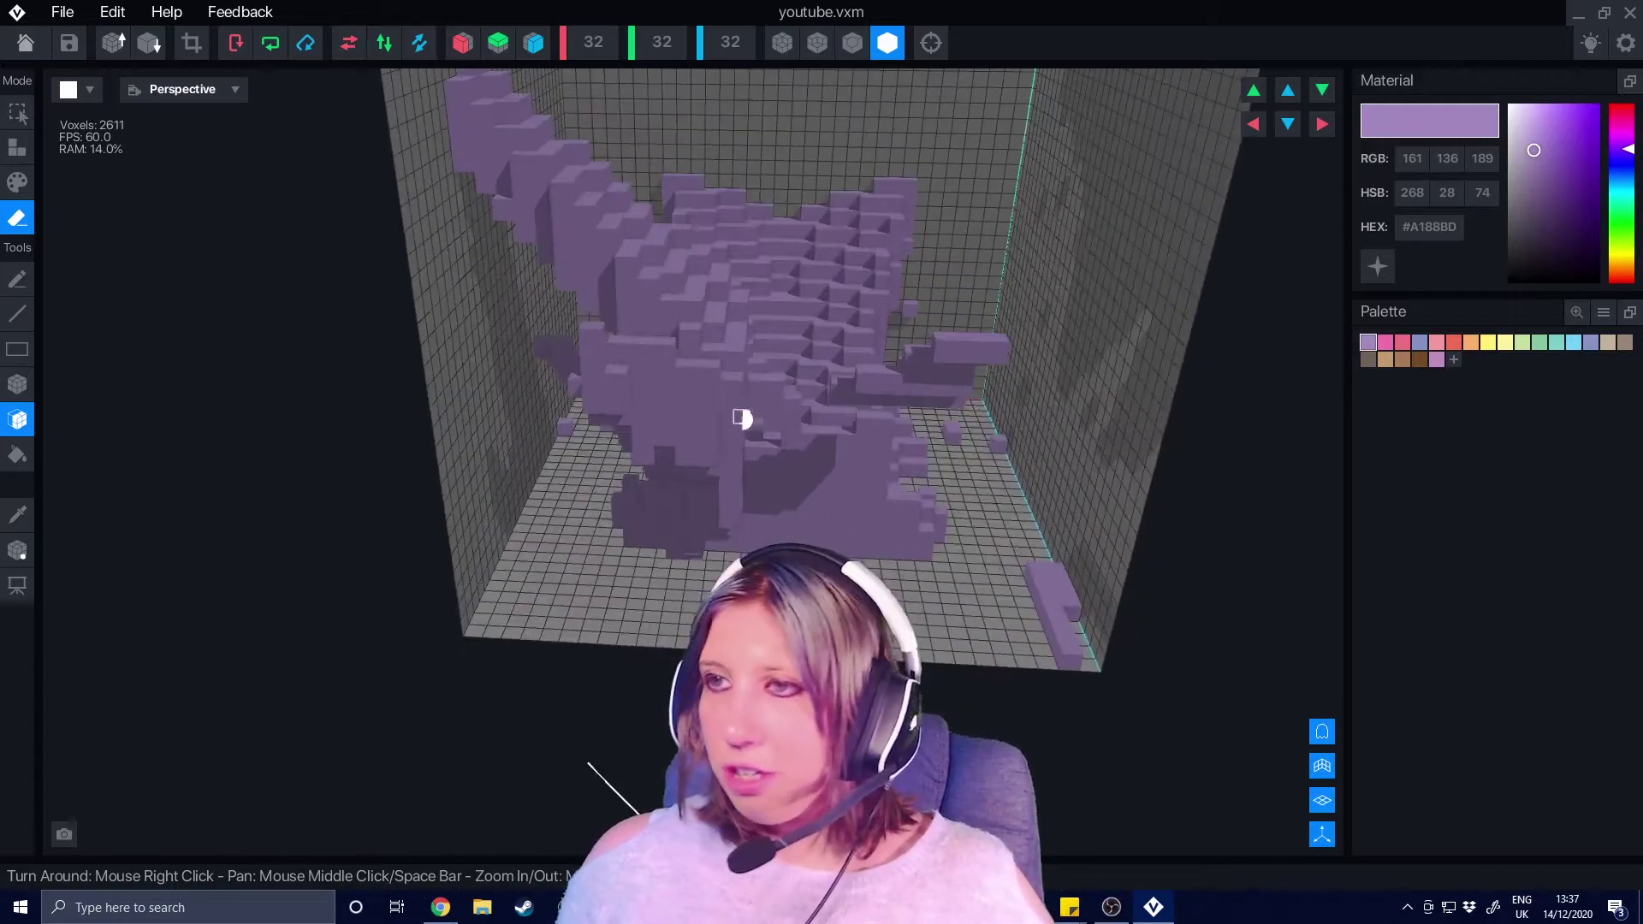
# Step: Switch the model display to the shaded style with black outlines around the voxel shapes
pyautogui.moveTo(686, 389); pyautogui.dragTo(861, 113, button='right')
pyautogui.click(852, 42)
pyautogui.moveTo(847, 256); pyautogui.dragTo(783, 469, button='right')
pyautogui.scroll(3, 685, 285)
pyautogui.moveTo(532, 278); pyautogui.dragTo(513, 403, button='right')
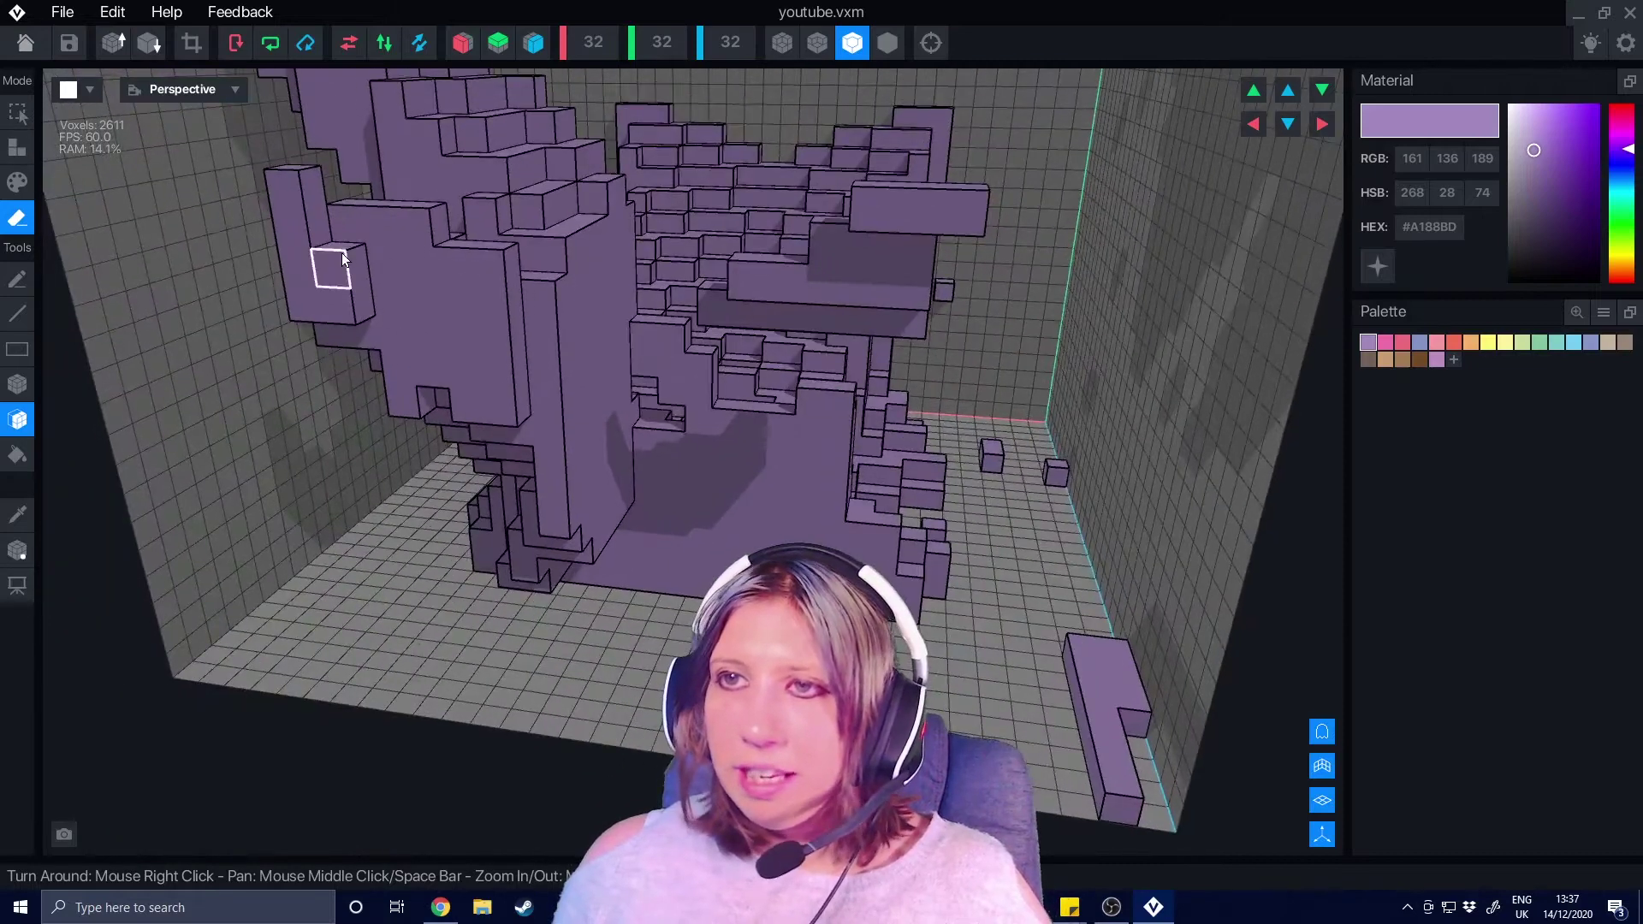
# Step: Strip successive connected voxel layers off the outlined purple shape's front wall and projecting side arm with the Face tool
pyautogui.click(447, 304)
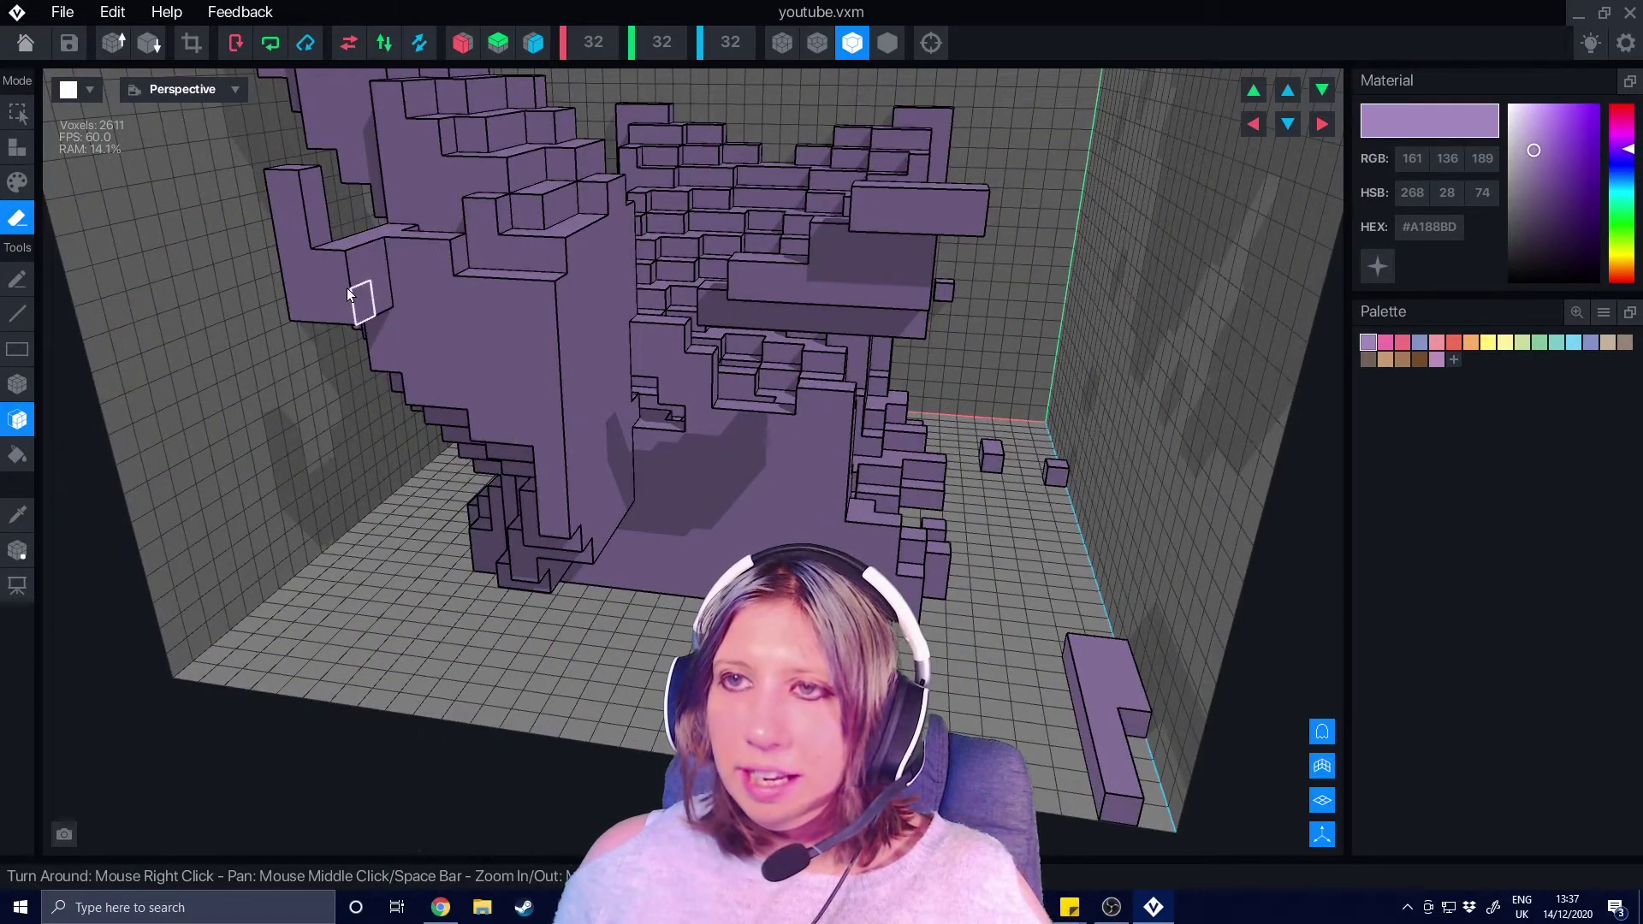
pyautogui.moveTo(429, 315); pyautogui.dragTo(480, 334, button='right')
pyautogui.click(481, 334)
pyautogui.click(484, 339)
pyautogui.click(500, 339)
pyautogui.click(520, 337)
pyautogui.click(522, 328)
pyautogui.moveTo(381, 261); pyautogui.dragTo(315, 282, button='right')
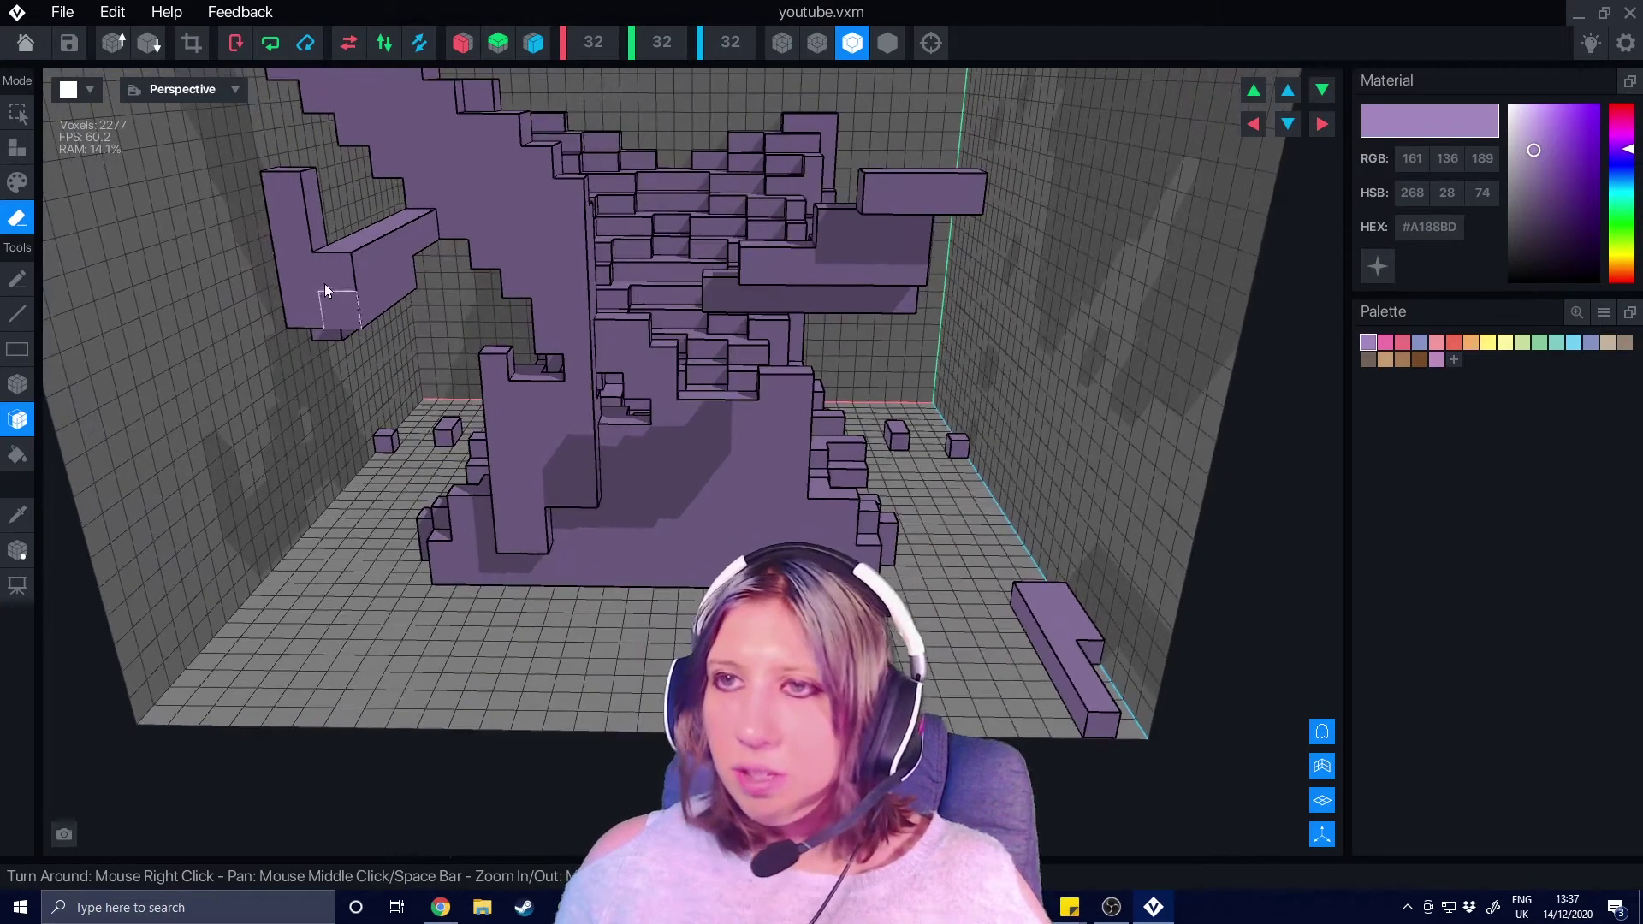
pyautogui.click(513, 285)
pyautogui.moveTo(513, 285); pyautogui.dragTo(471, 319, button='right')
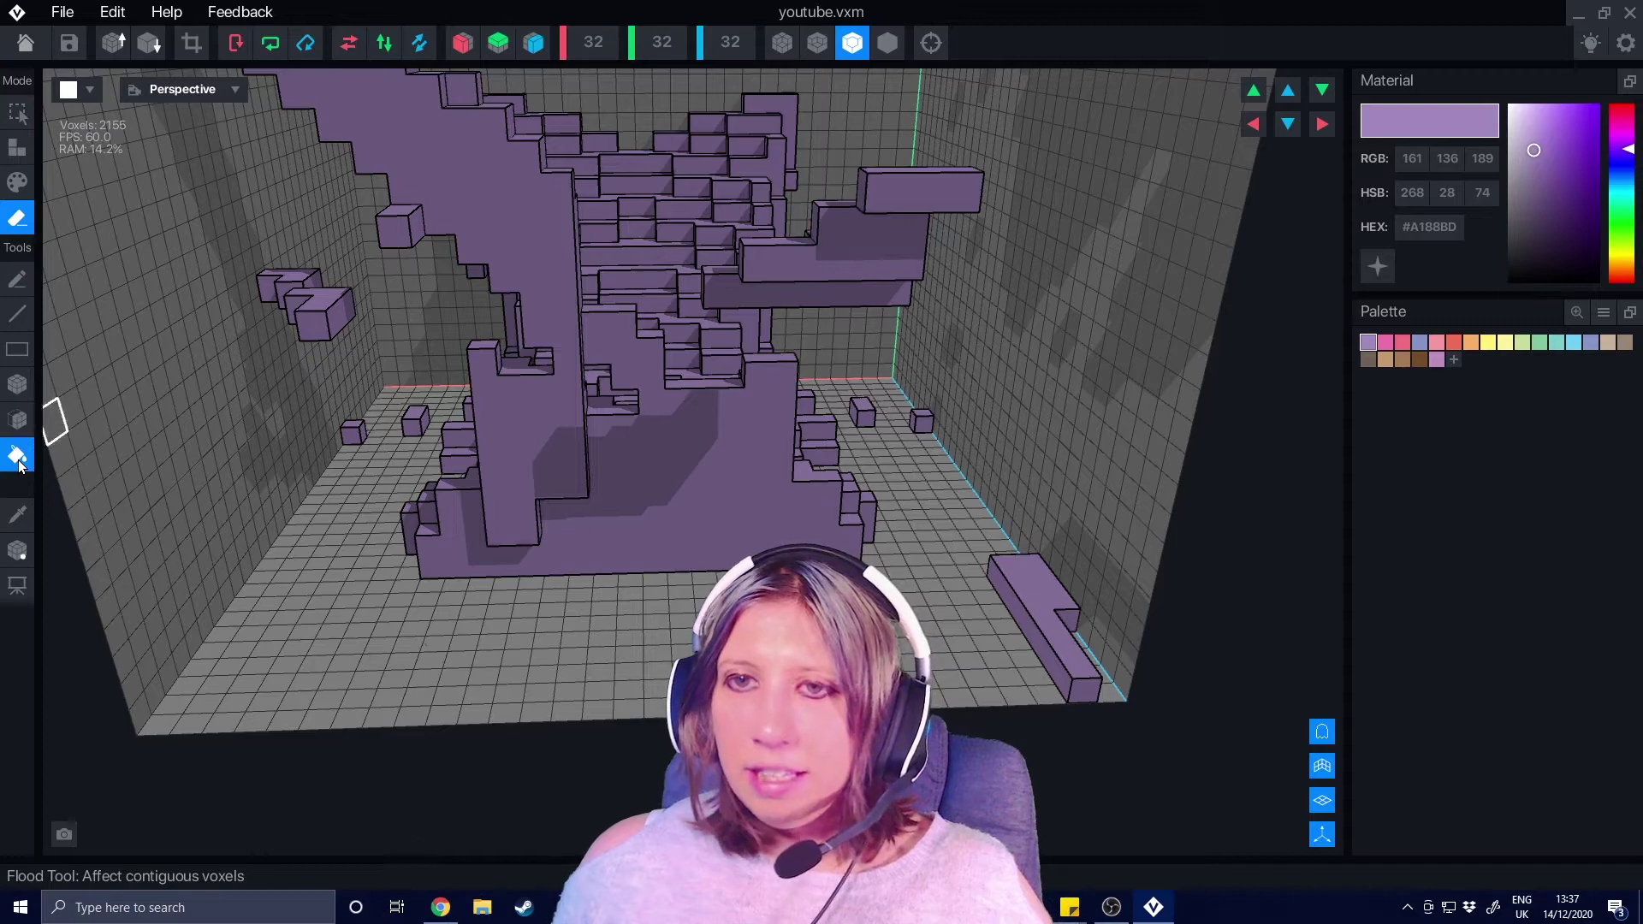
# Step: Erase the whole main purple shape and the leftover detached pieces with the Flood Tool until the volume is empty
pyautogui.click(503, 236)
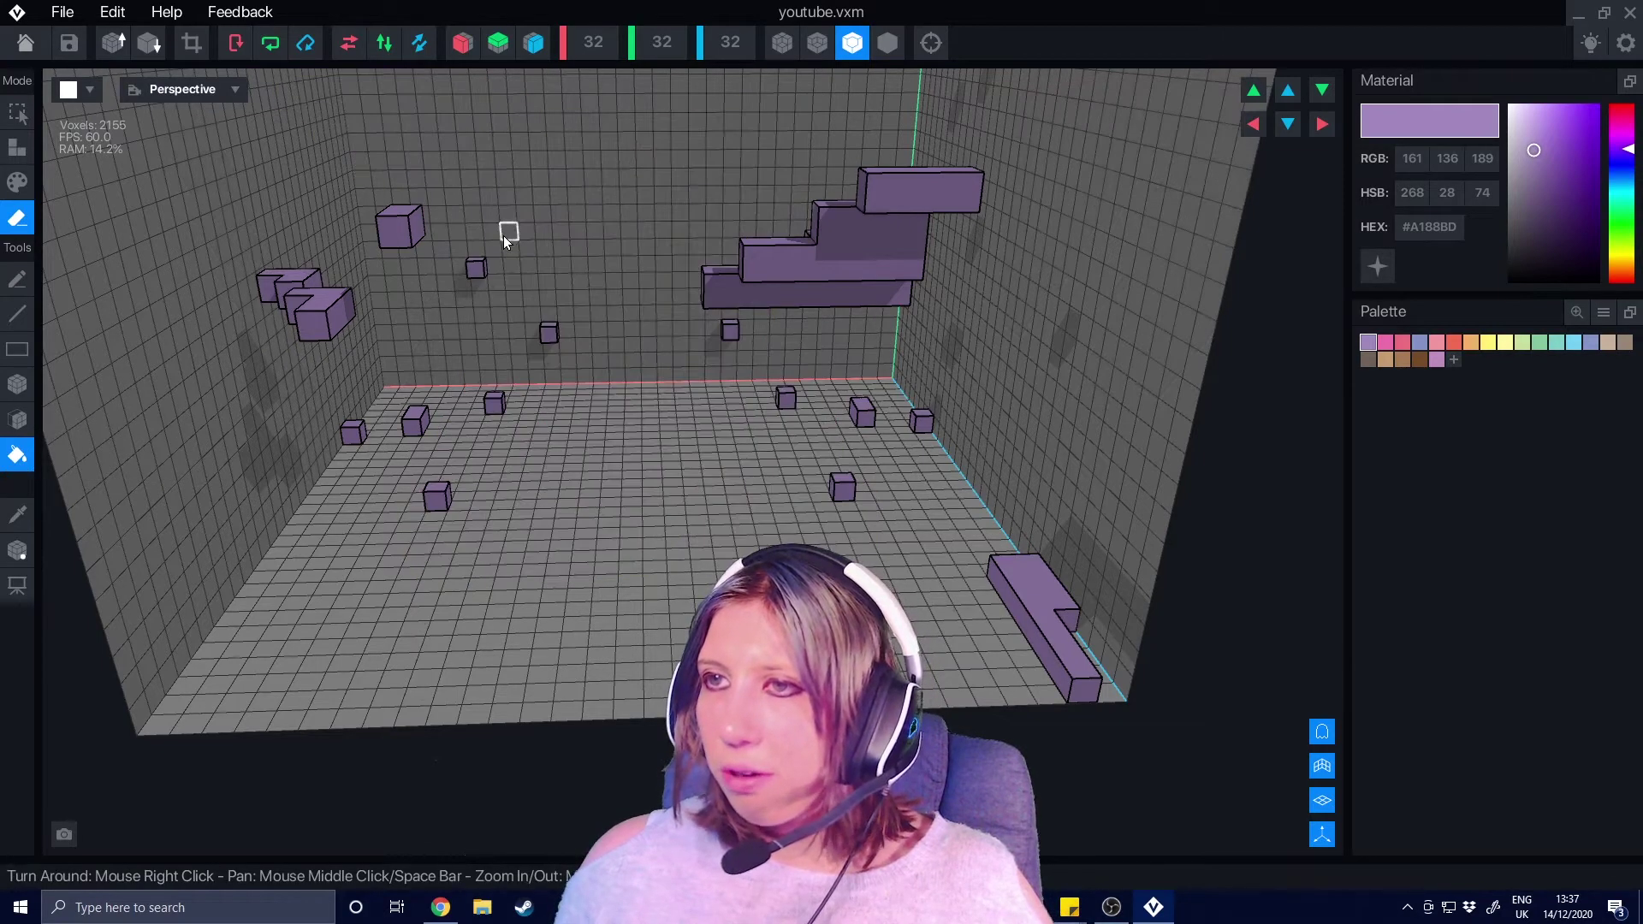
pyautogui.click(908, 251)
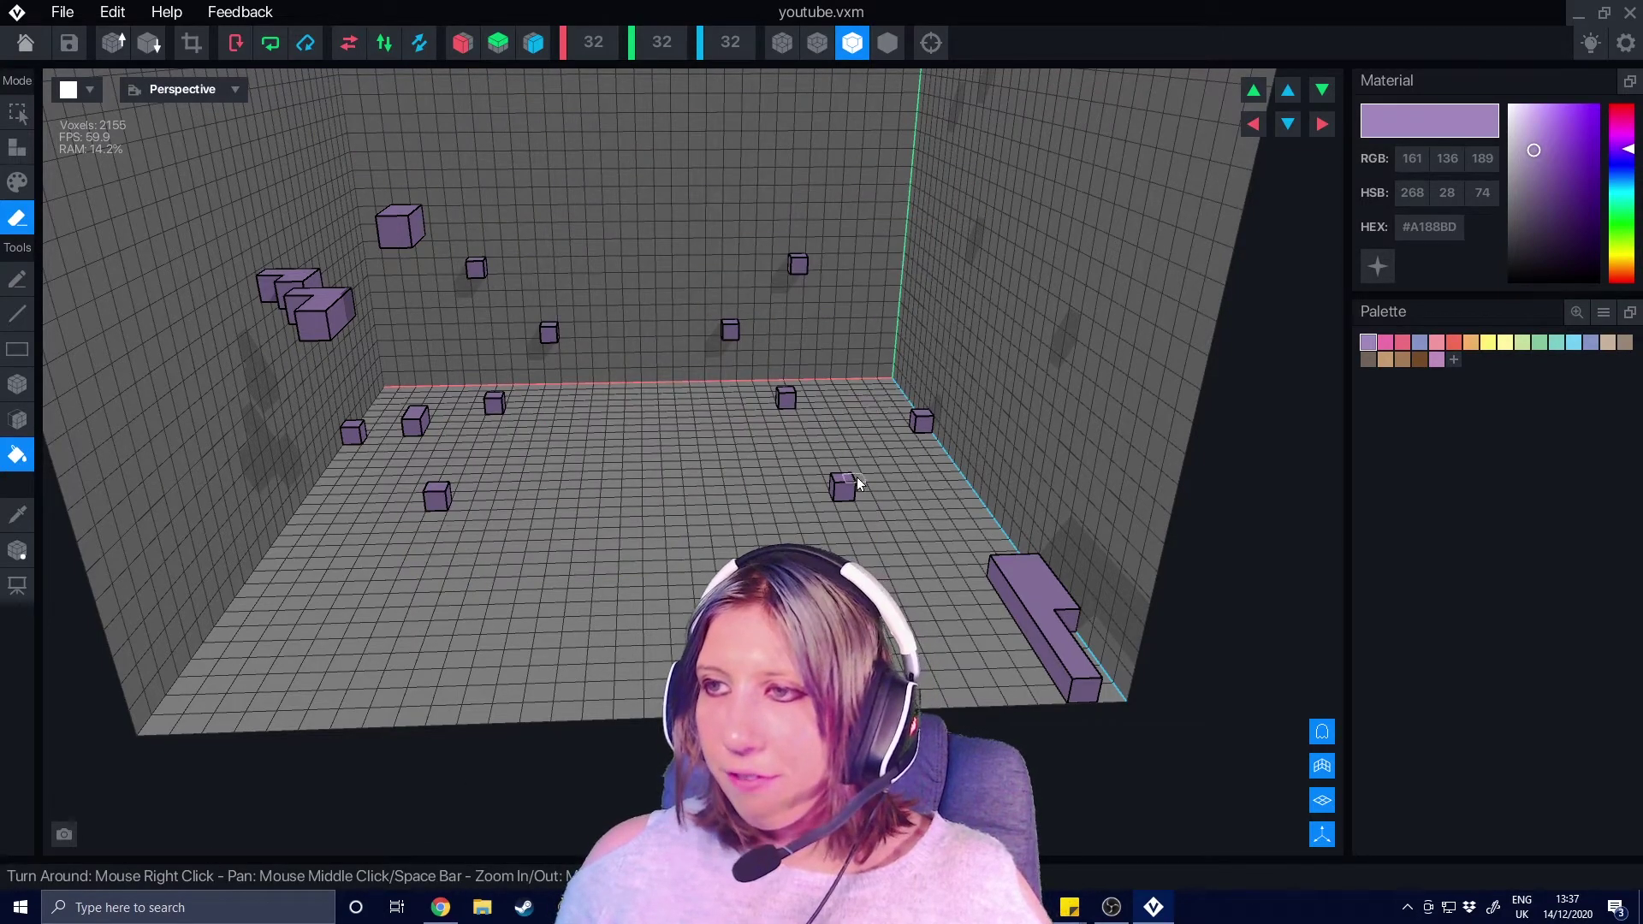
pyautogui.click(914, 432)
pyautogui.click(1019, 546)
pyautogui.click(782, 403)
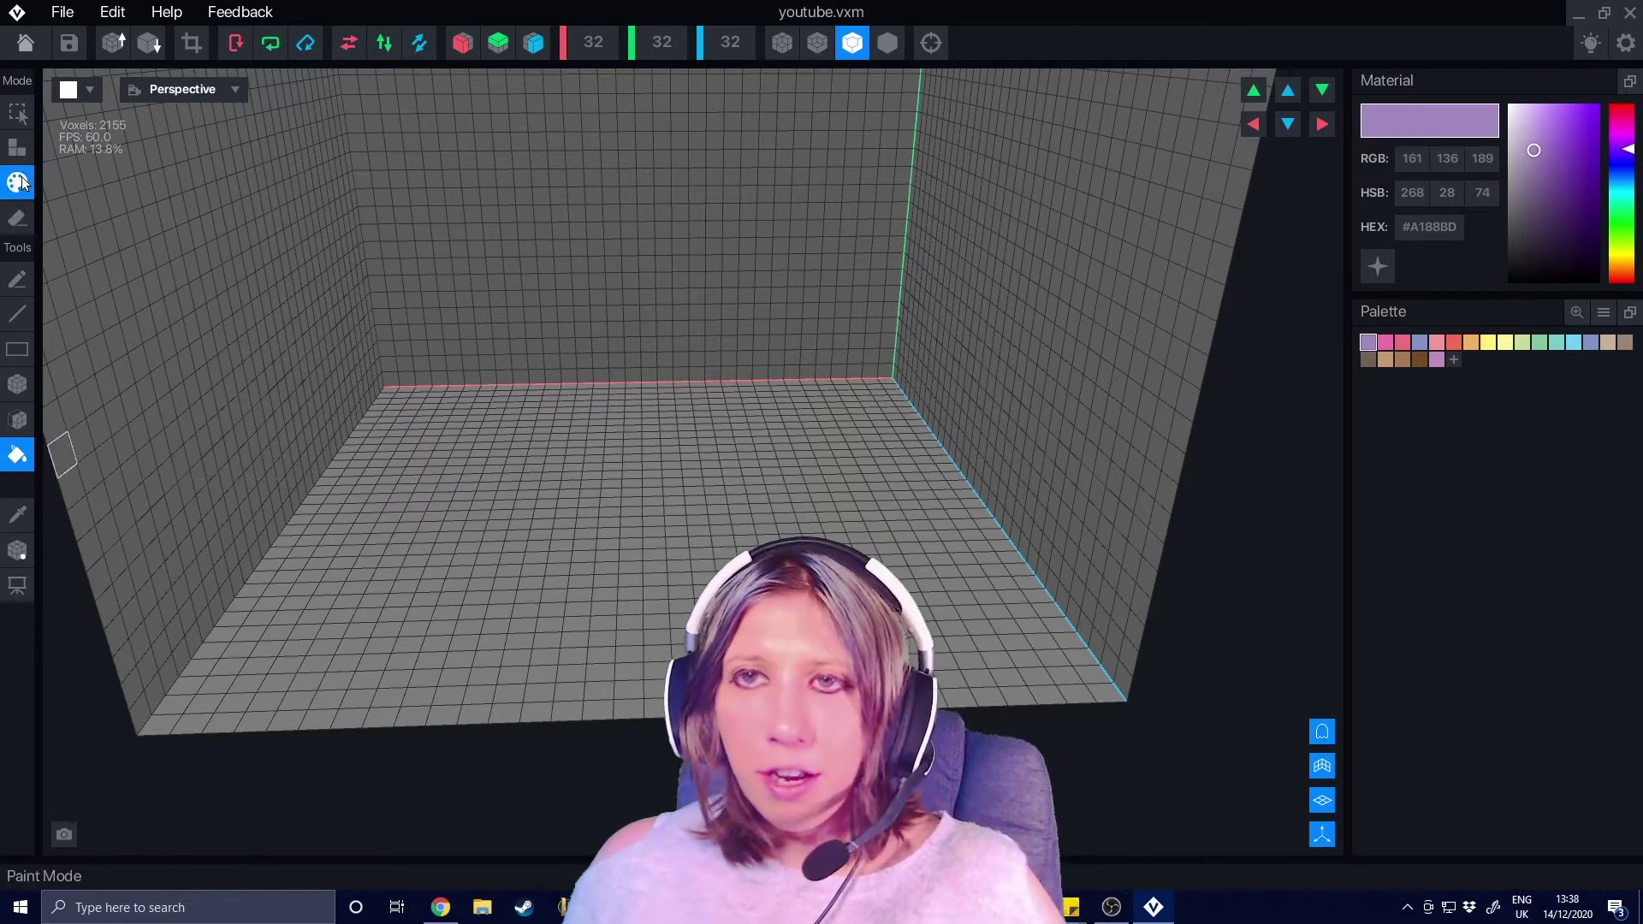
# Step: Add a long rectangular pink (#EE71A9) block on the floor of the empty volume with the Box Tool
pyautogui.click(17, 147)
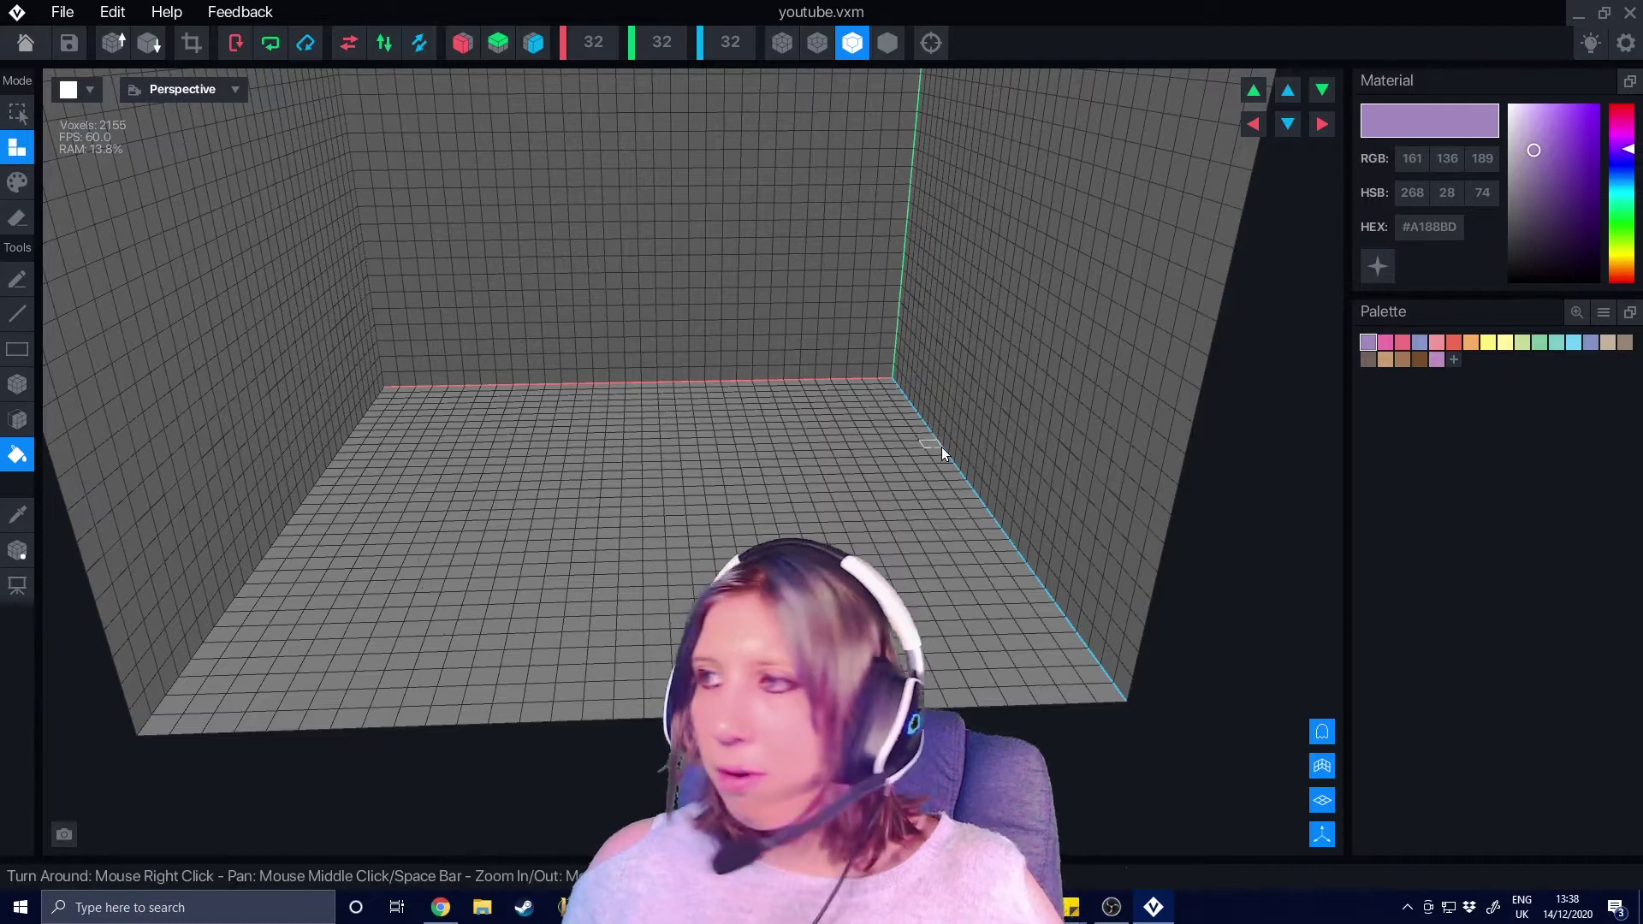
pyautogui.click(1387, 342)
pyautogui.moveTo(469, 319); pyautogui.dragTo(476, 321, button='right')
pyautogui.click(16, 384)
pyautogui.moveTo(268, 444); pyautogui.dragTo(604, 274, button='right')
pyautogui.moveTo(616, 241); pyautogui.dragTo(809, 684)
pyautogui.moveTo(809, 667); pyautogui.dragTo(1070, 650, button='right')
# Step: Repaint the entire pink block in blue (#8494C8) with the Flood Tool in Paint Mode
pyautogui.click(1419, 342)
pyautogui.click(18, 182)
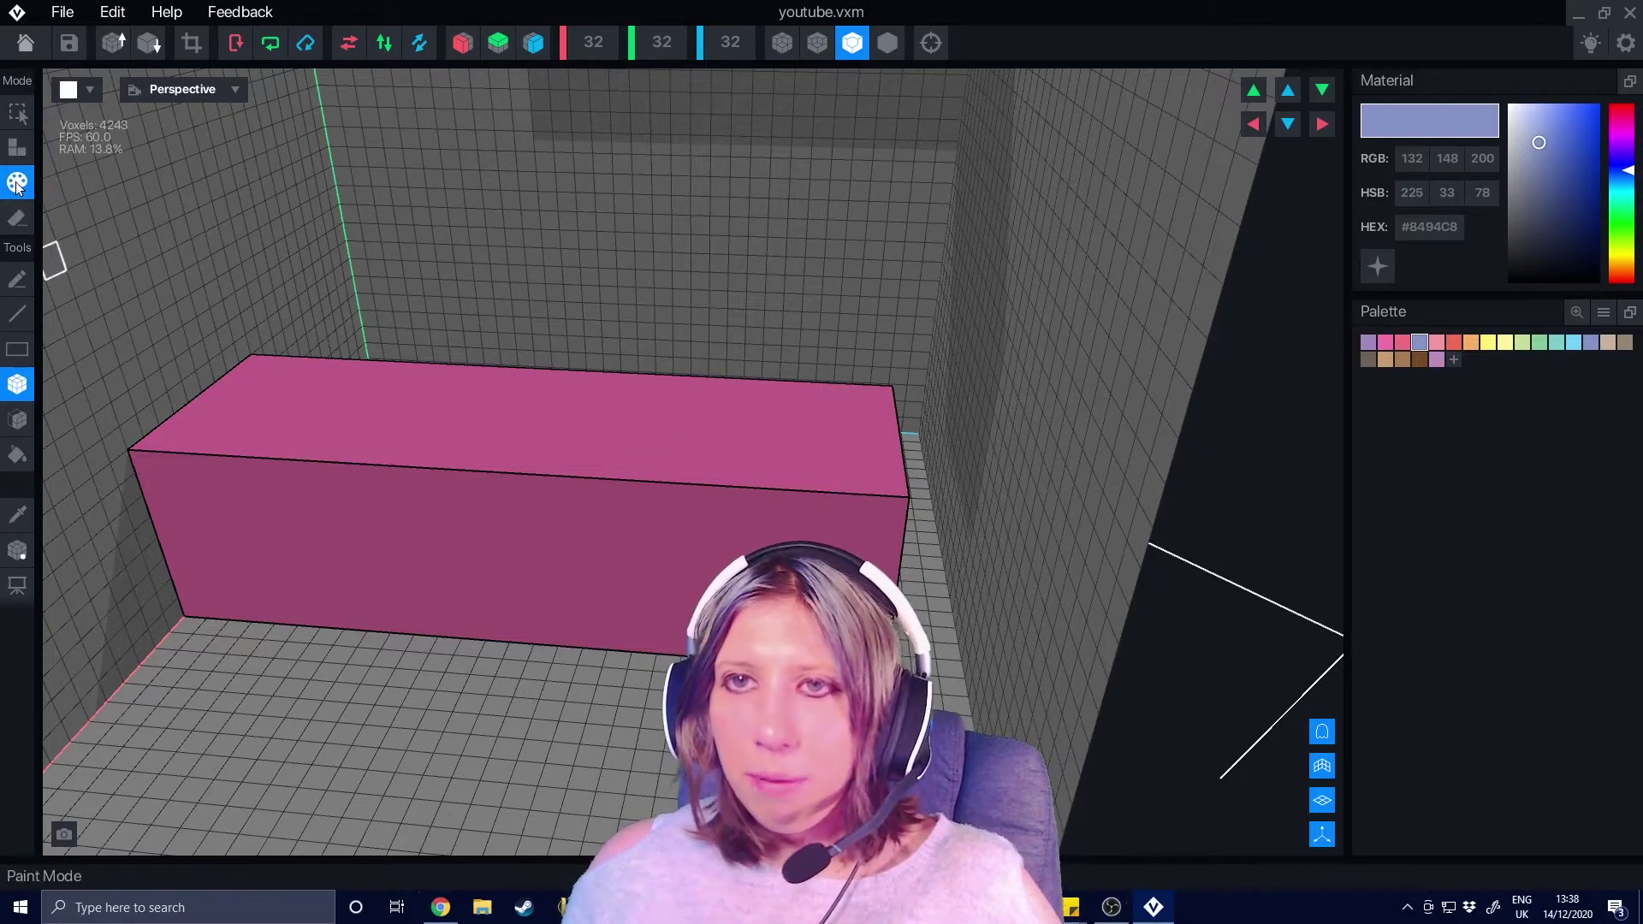
pyautogui.click(24, 280)
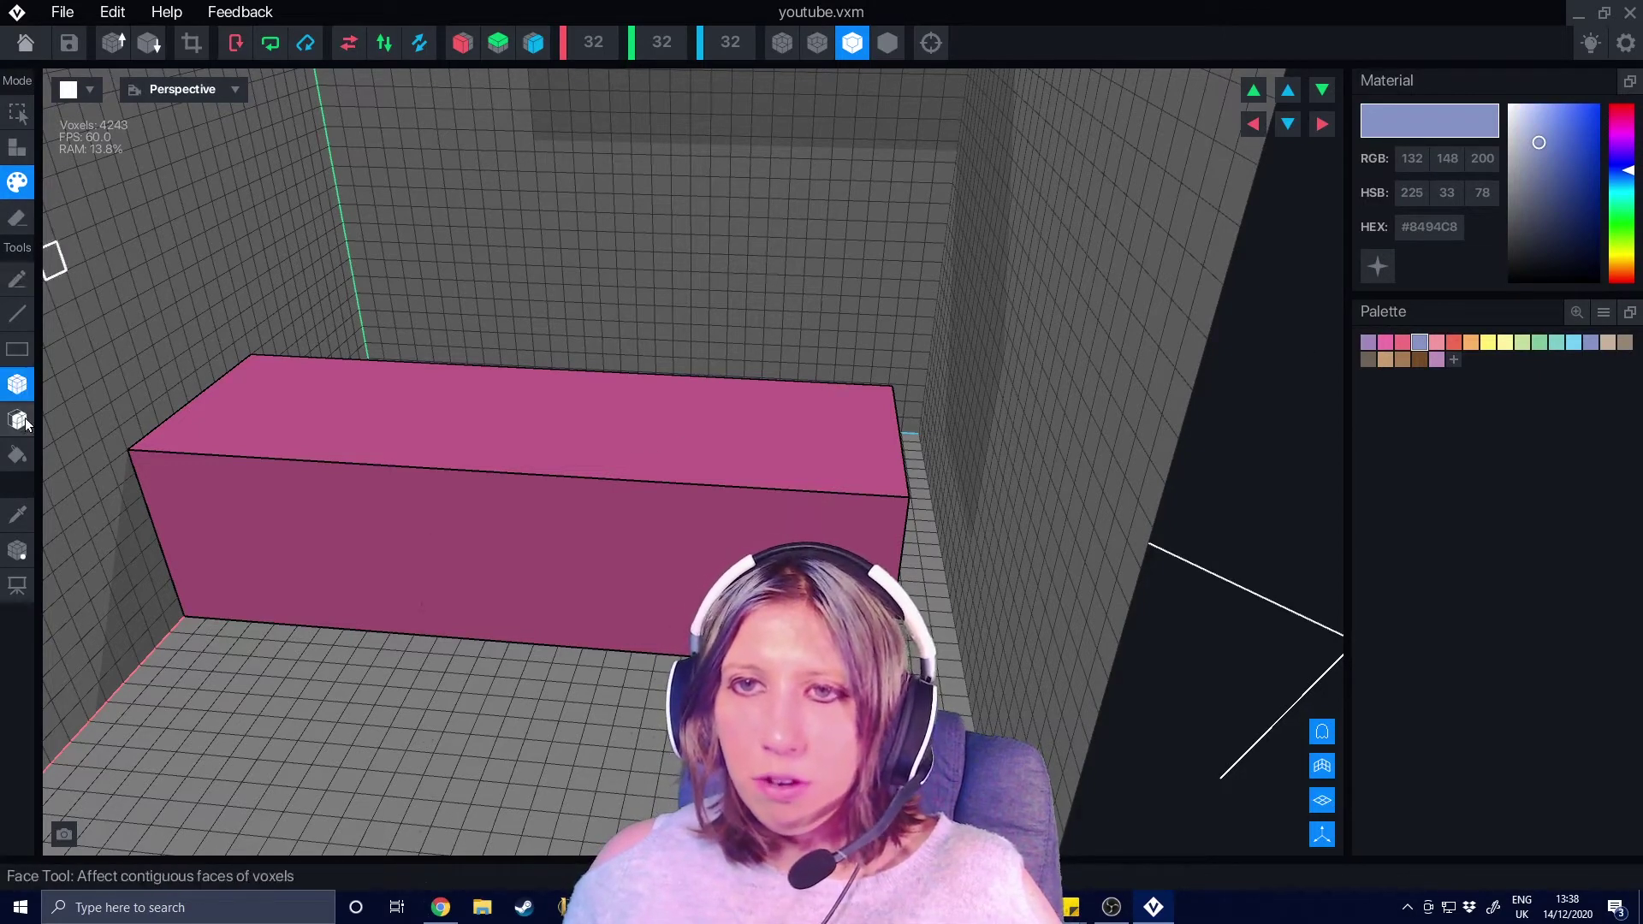
pyautogui.click(25, 424)
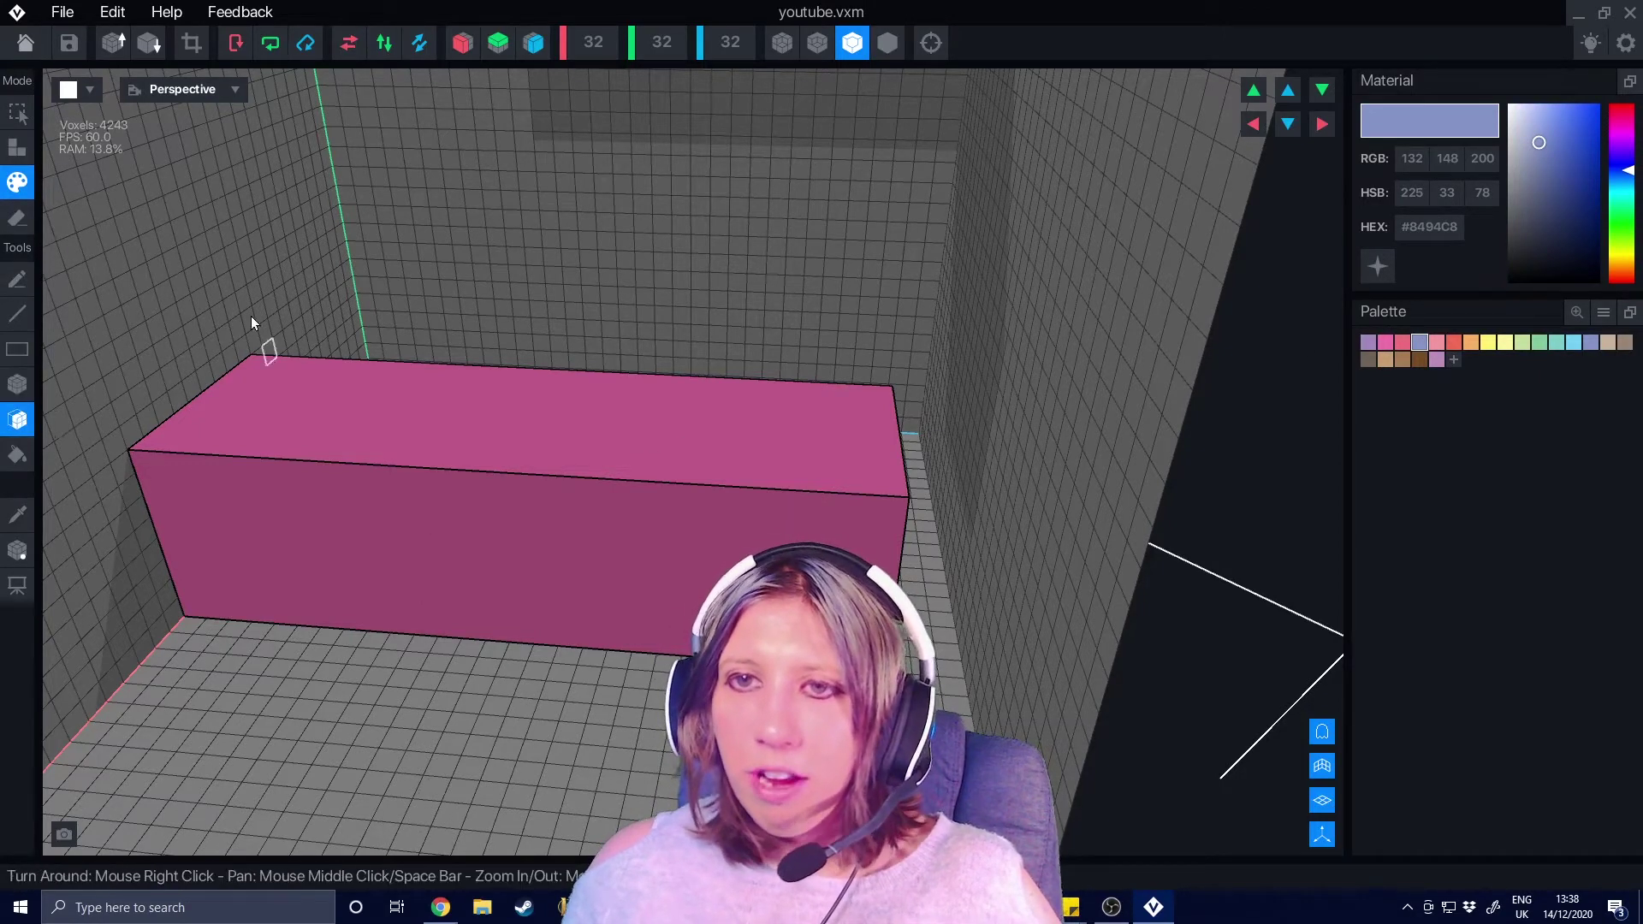
pyautogui.click(19, 455)
pyautogui.click(373, 524)
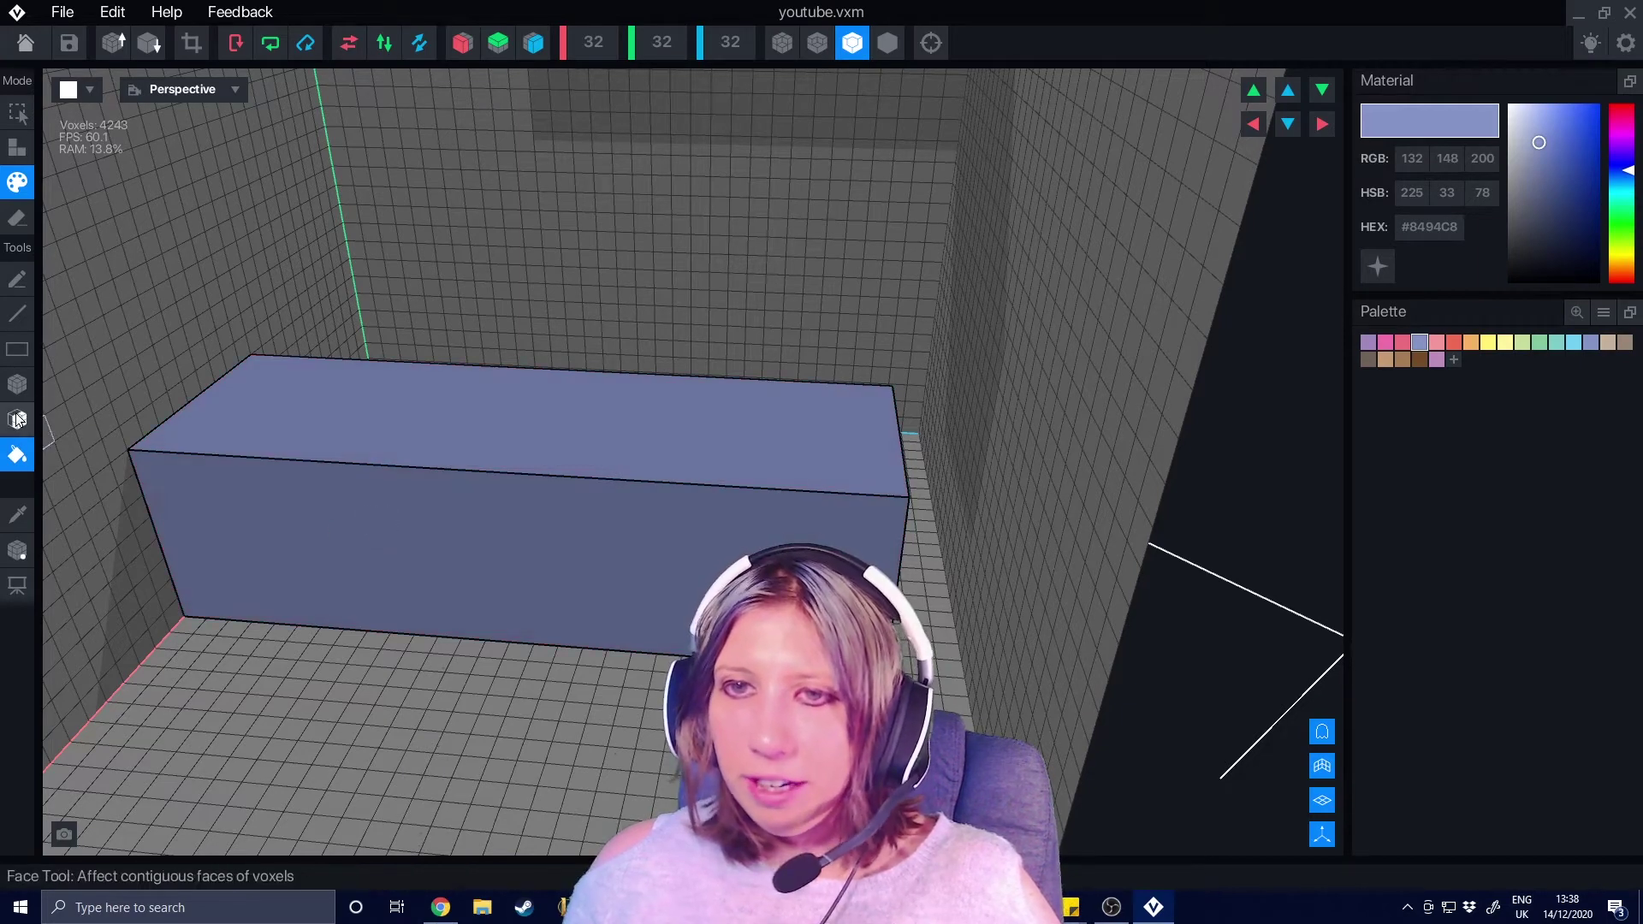
# Step: Paint the block's long front face pink (#EE71A9) with the Face Tool
pyautogui.click(1384, 343)
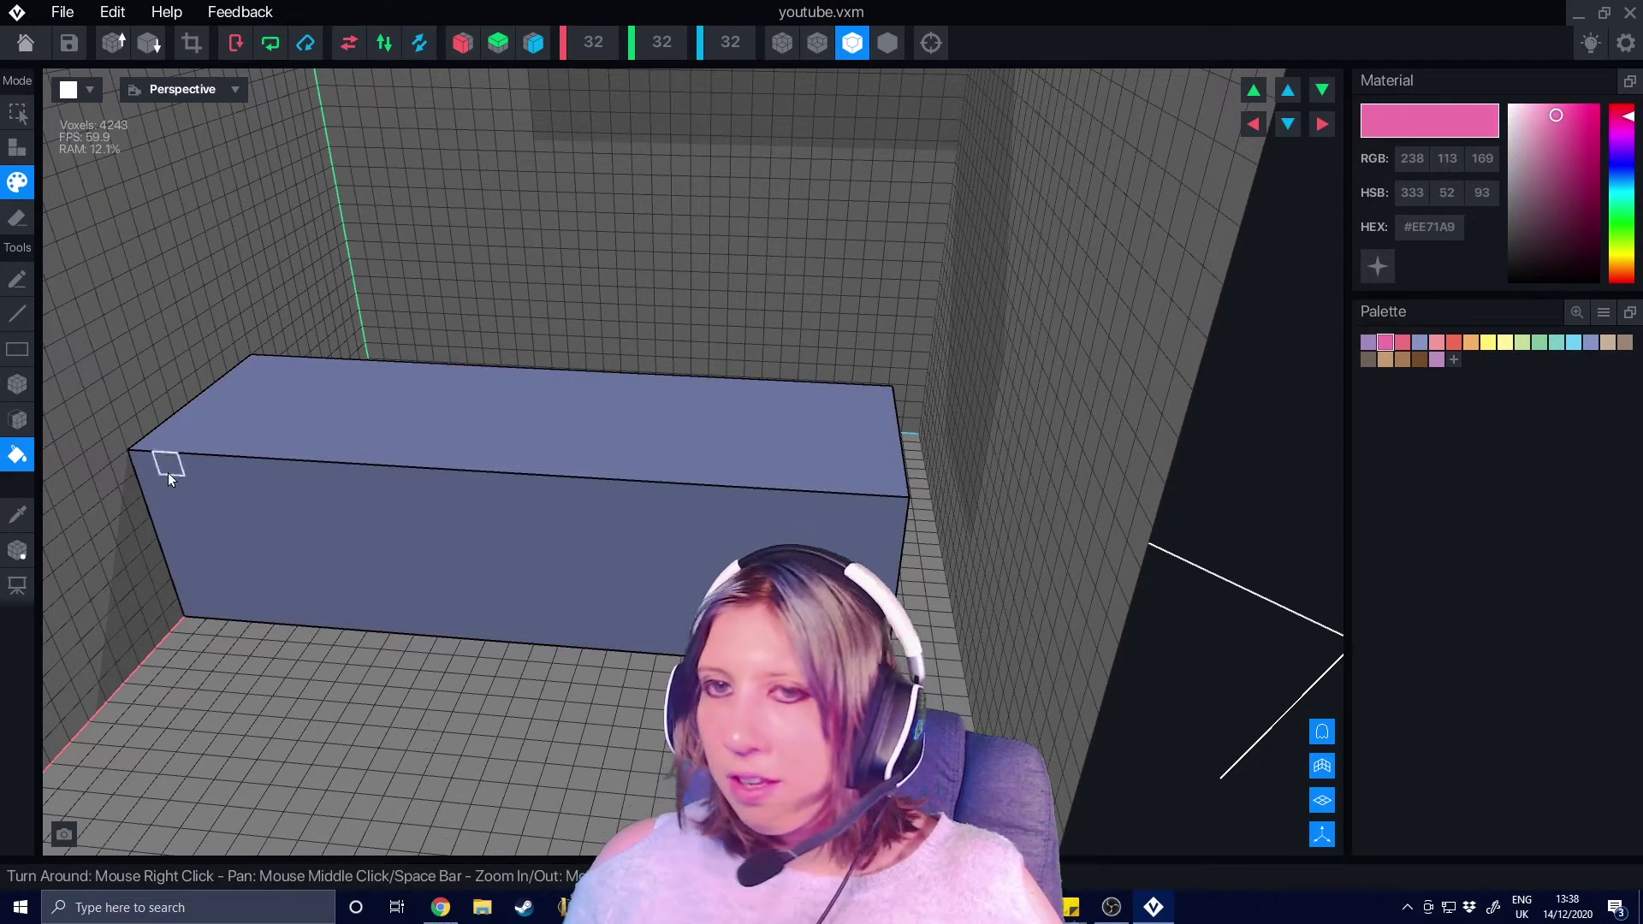
pyautogui.click(17, 421)
pyautogui.click(358, 531)
# Step: Paint a pink strip and three single pink voxels on the block's blue top face with the Box Tool
pyautogui.moveTo(513, 650); pyautogui.dragTo(60, 503, button='right')
pyautogui.click(18, 384)
pyautogui.moveTo(364, 462); pyautogui.dragTo(389, 531)
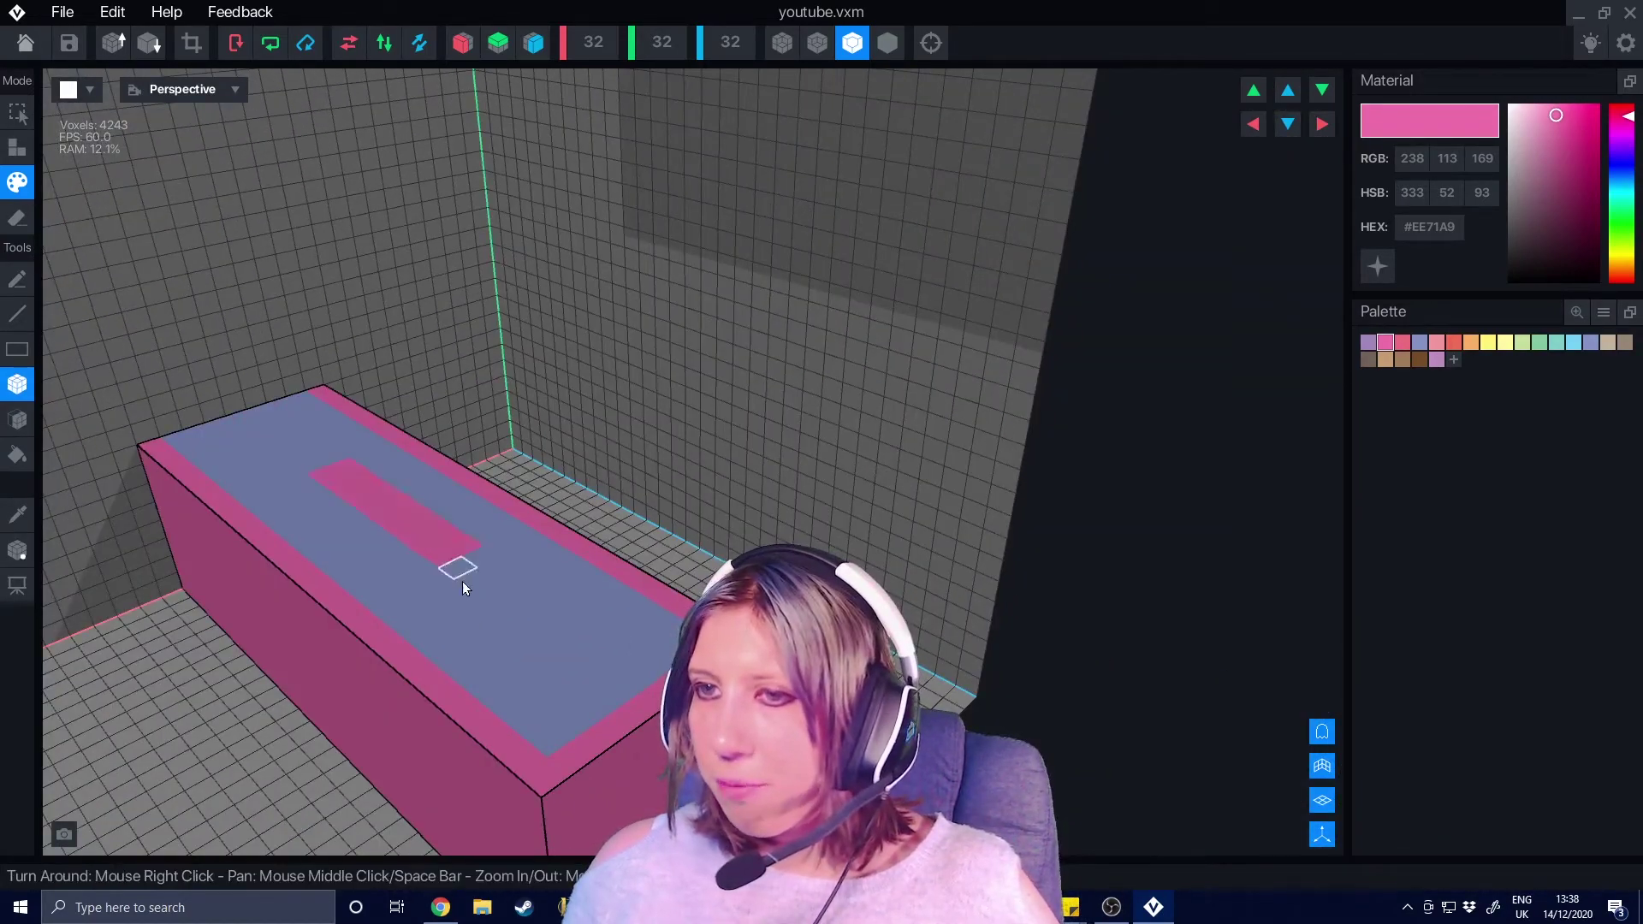
pyautogui.click(506, 603)
pyautogui.click(611, 642)
pyautogui.click(549, 655)
# Step: Paint a pink area on the block's narrow end face with the Box Tool
pyautogui.moveTo(238, 666); pyautogui.dragTo(449, 572, button='right')
pyautogui.moveTo(105, 416); pyautogui.dragTo(69, 599)
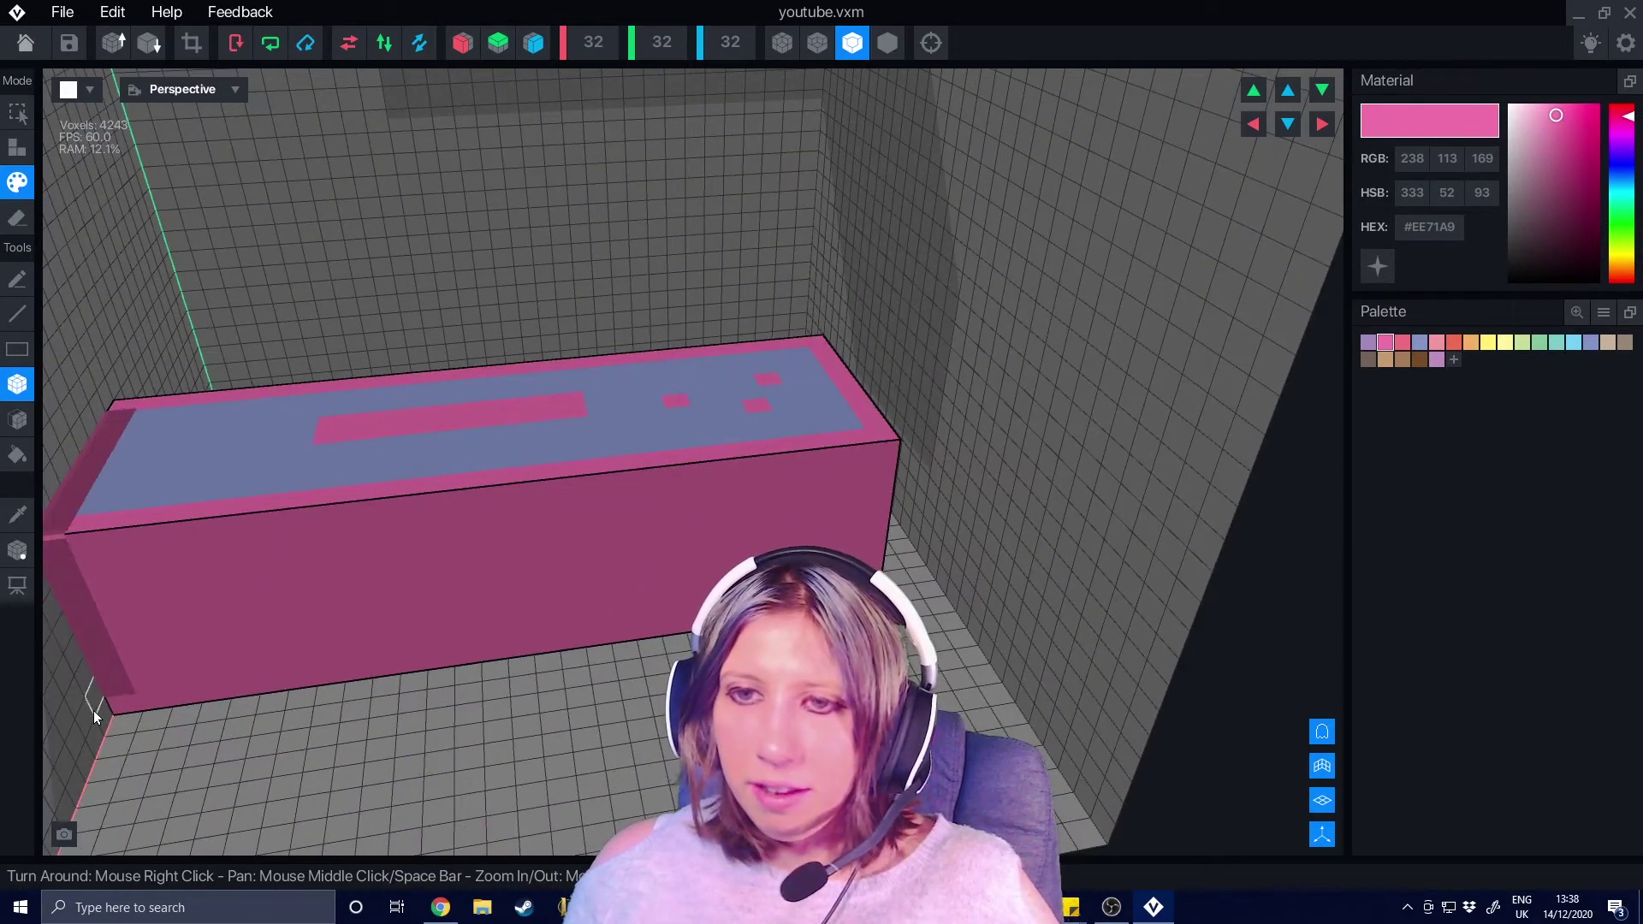
pyautogui.moveTo(149, 718); pyautogui.dragTo(943, 583, button='right')
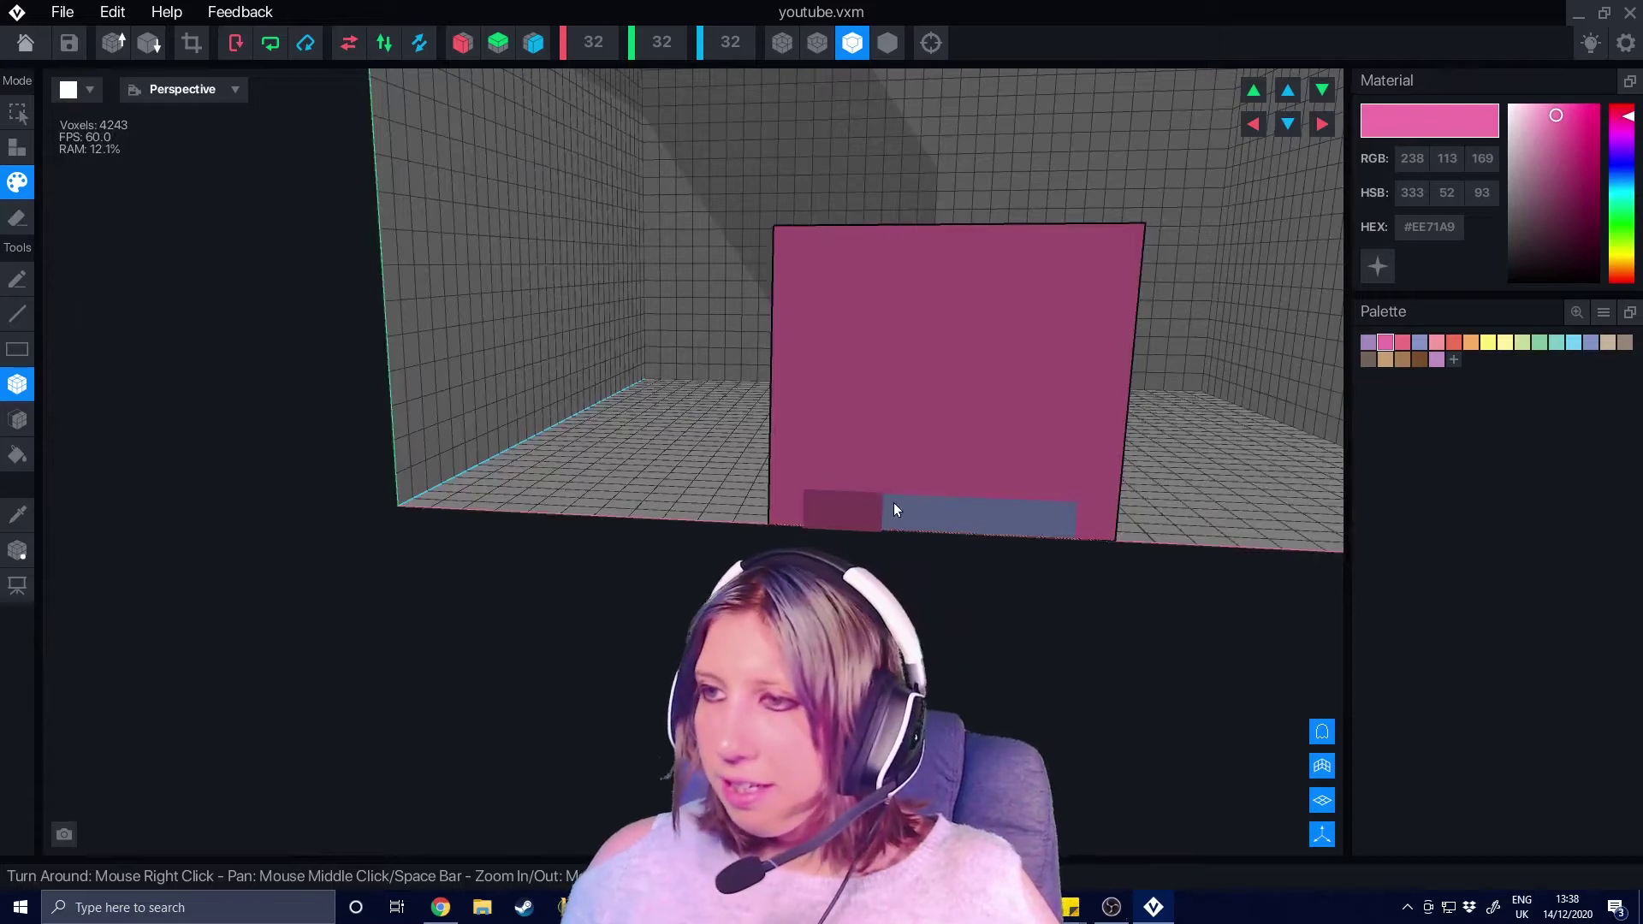
pyautogui.moveTo(1116, 536); pyautogui.dragTo(1024, 550, button='right')
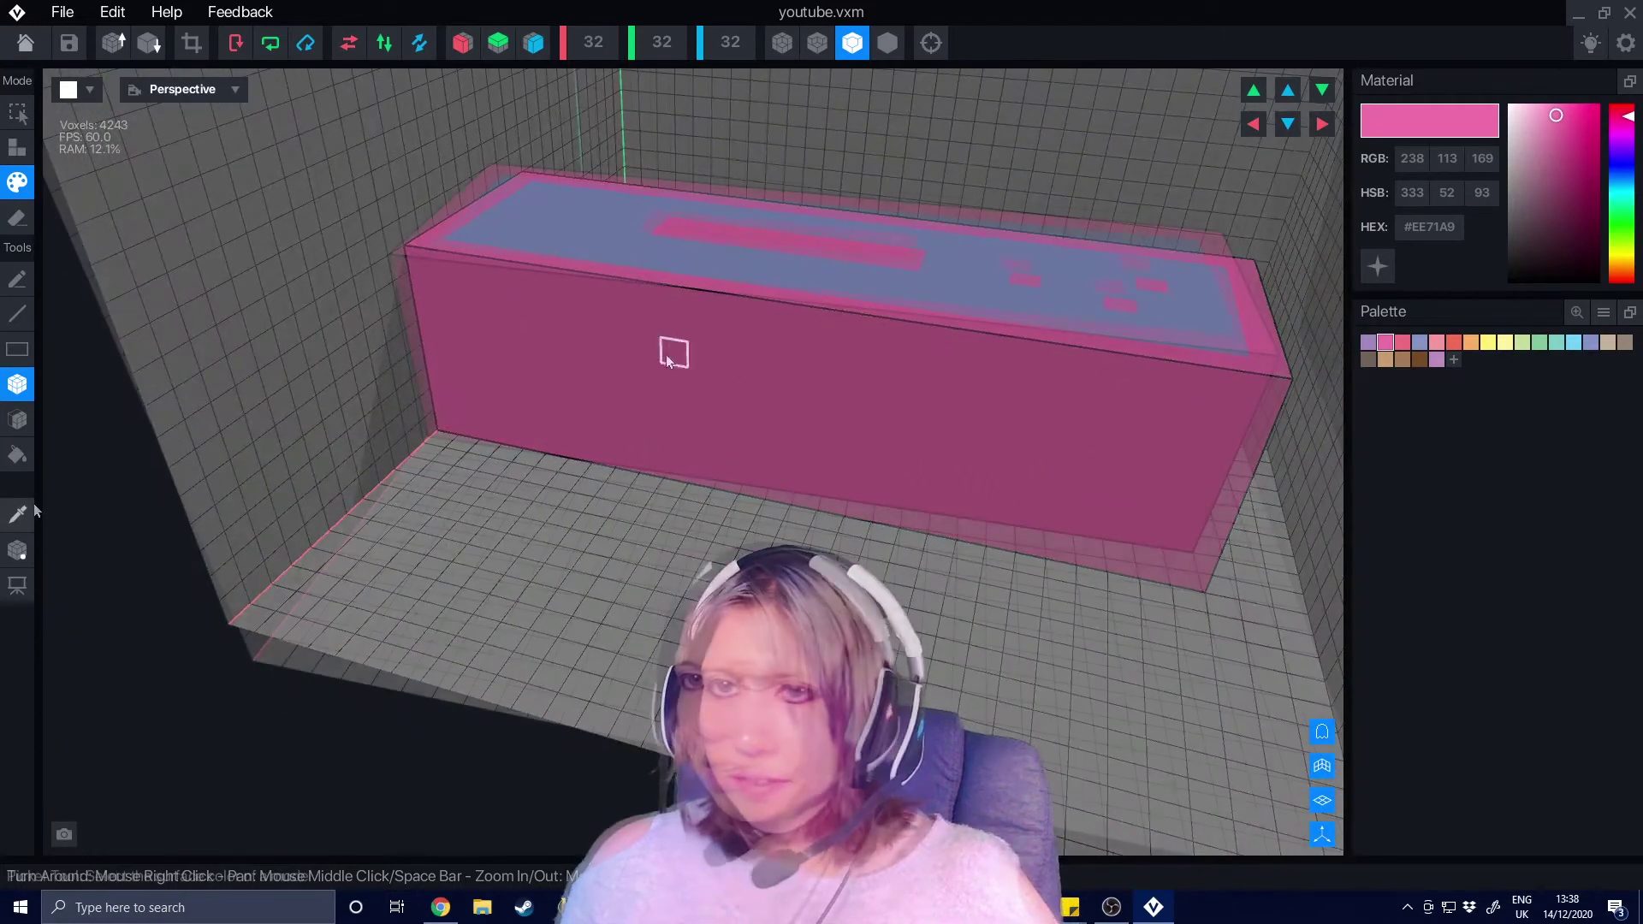
# Step: Sample the blue from the block's top with the Picker Tool and paint two blue rectangles on the pink front face
pyautogui.click(20, 513)
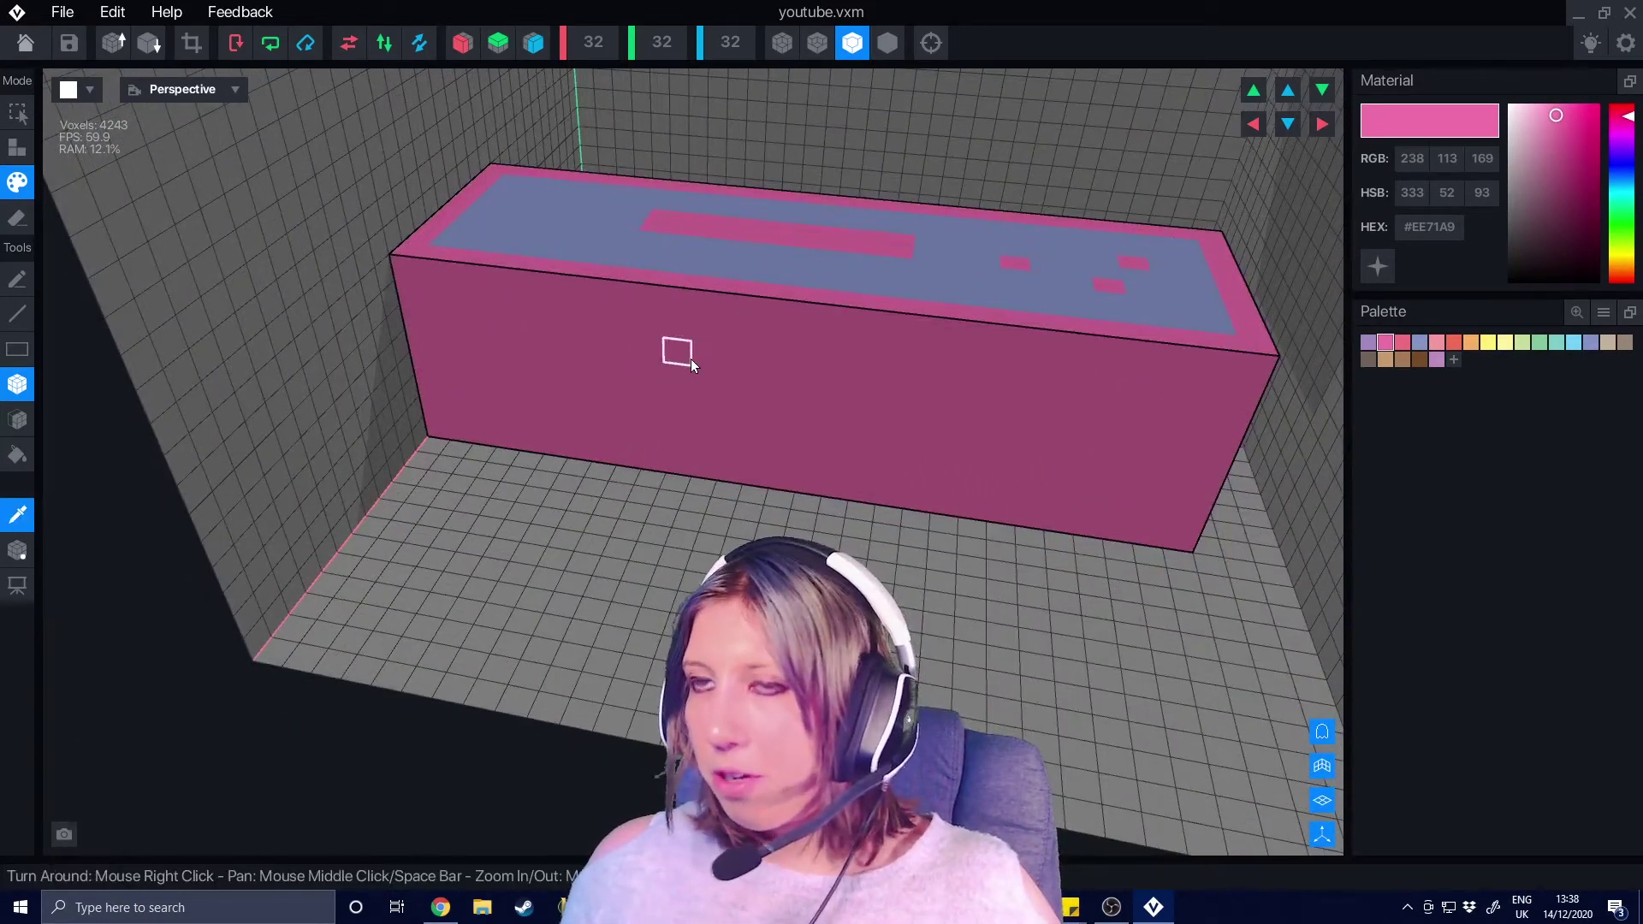
pyautogui.click(753, 261)
pyautogui.moveTo(485, 383); pyautogui.dragTo(801, 431)
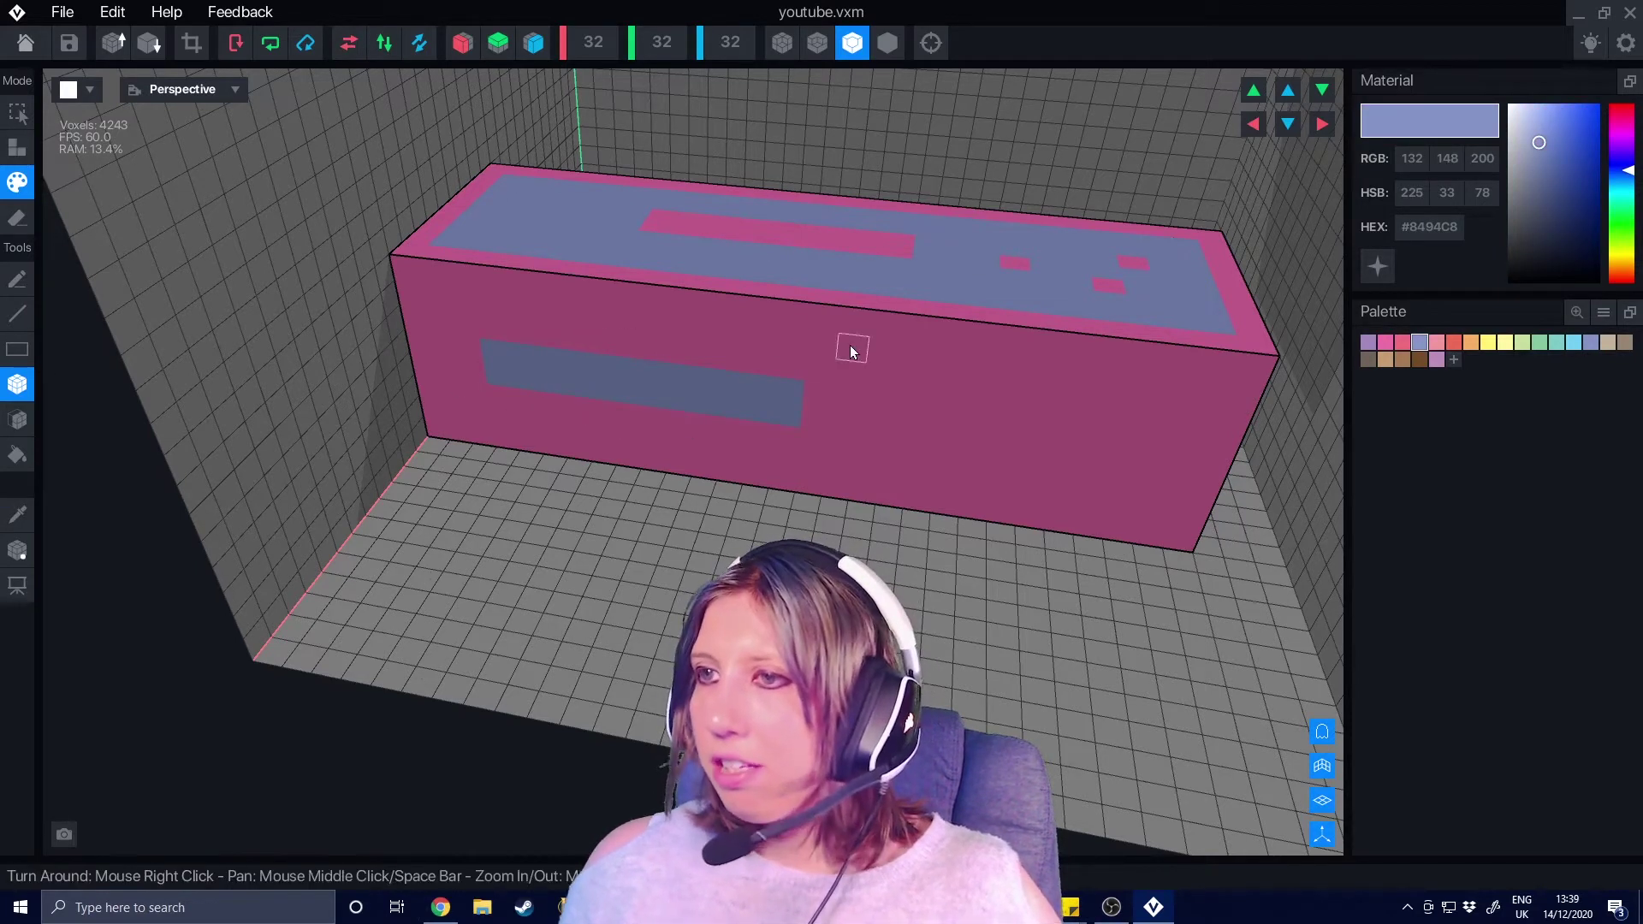
pyautogui.moveTo(846, 344); pyautogui.dragTo(1014, 450)
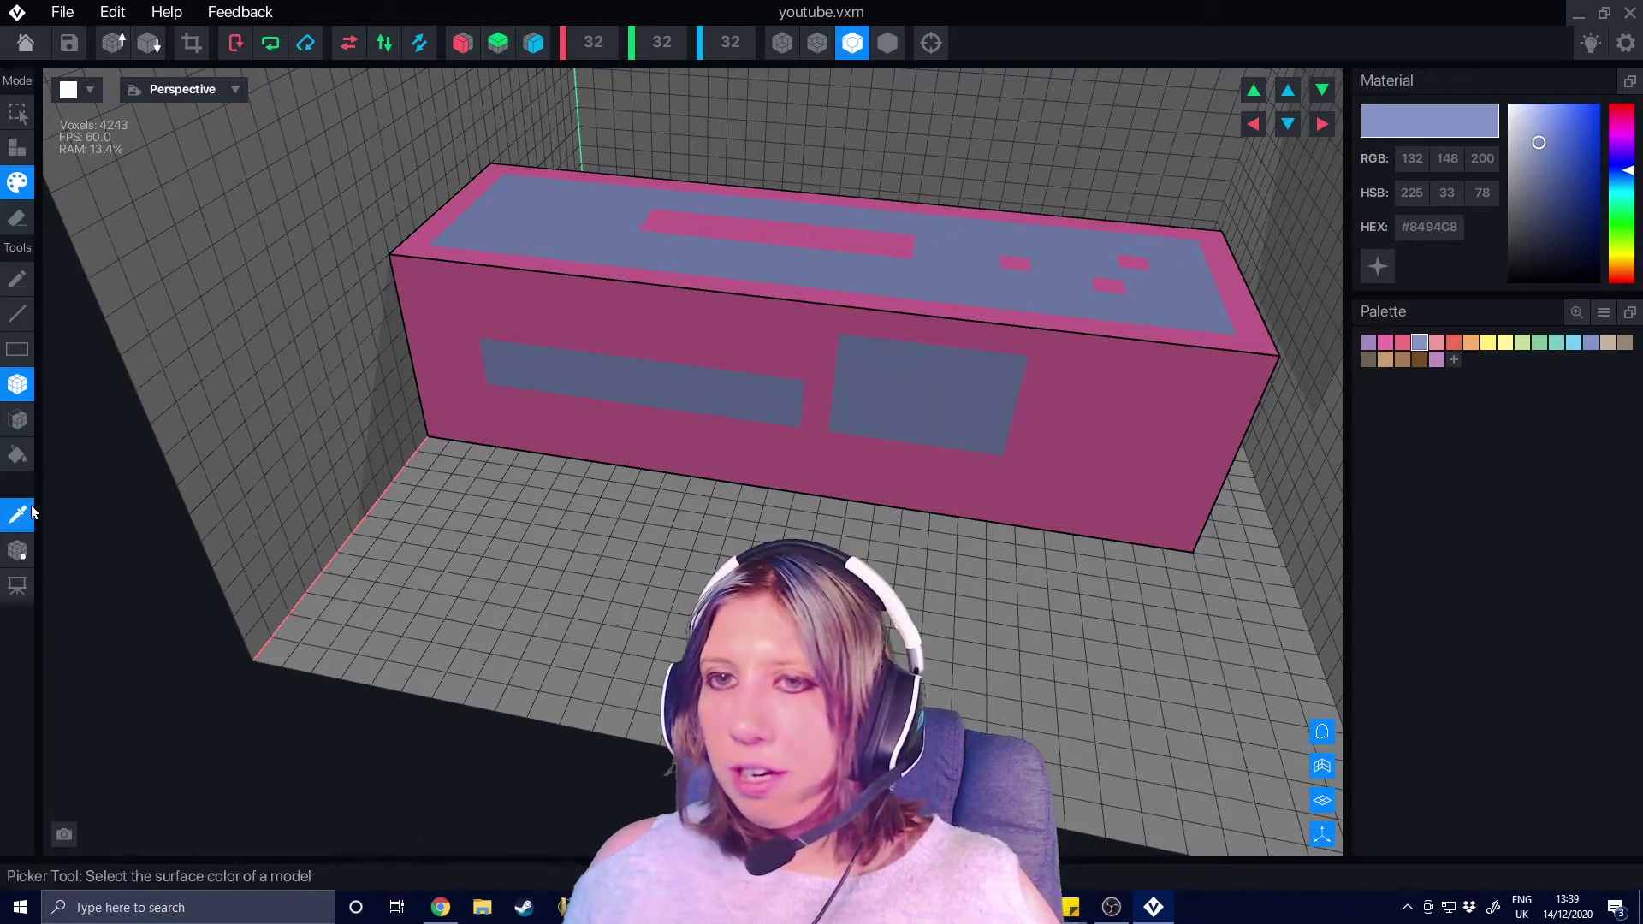
# Step: Sample the pink from the block and attach a few pink voxels over the long blue rectangle on the front face
pyautogui.click(421, 322)
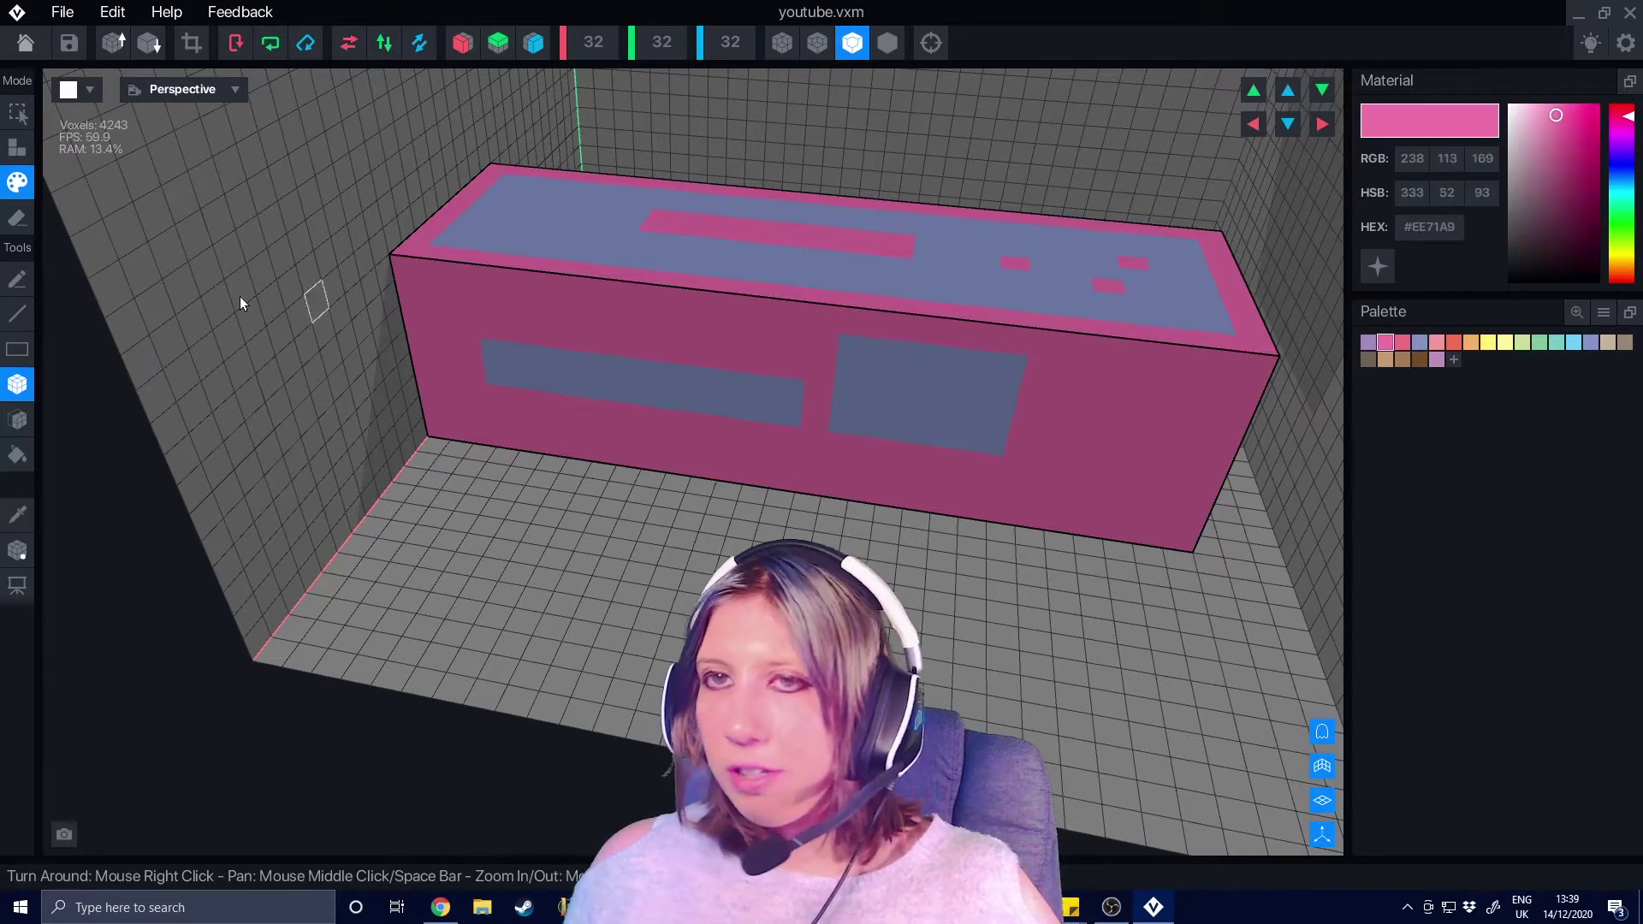
pyautogui.click(17, 151)
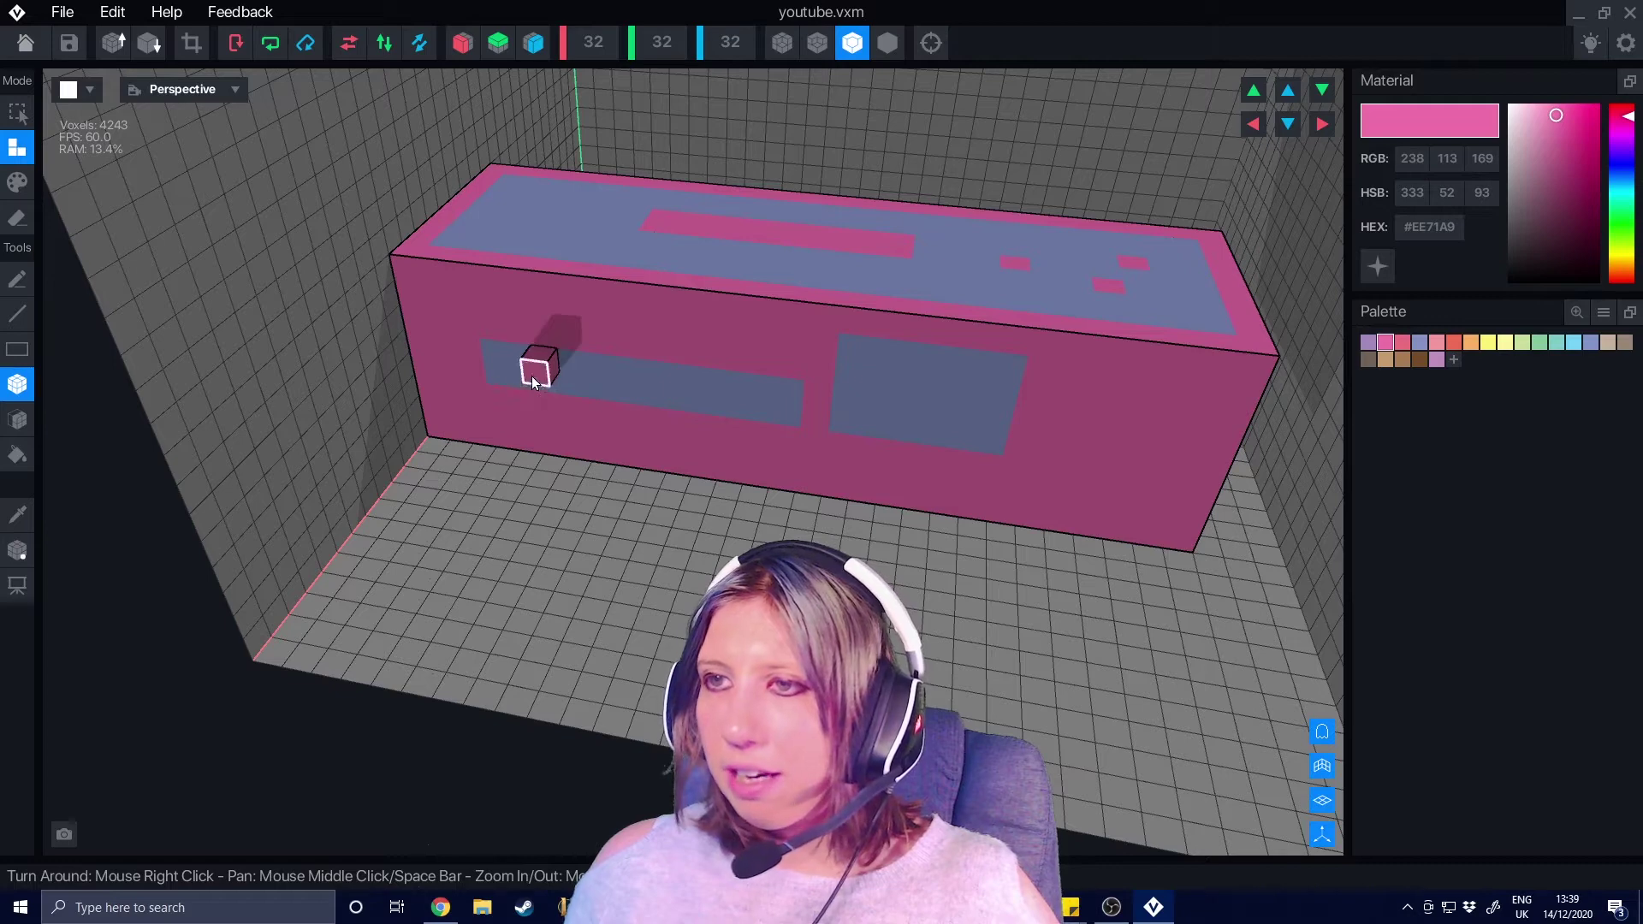
pyautogui.click(525, 362)
pyautogui.click(537, 332)
pyautogui.scroll(-2, 548, 479)
pyautogui.moveTo(548, 480); pyautogui.dragTo(700, 461, button='right')
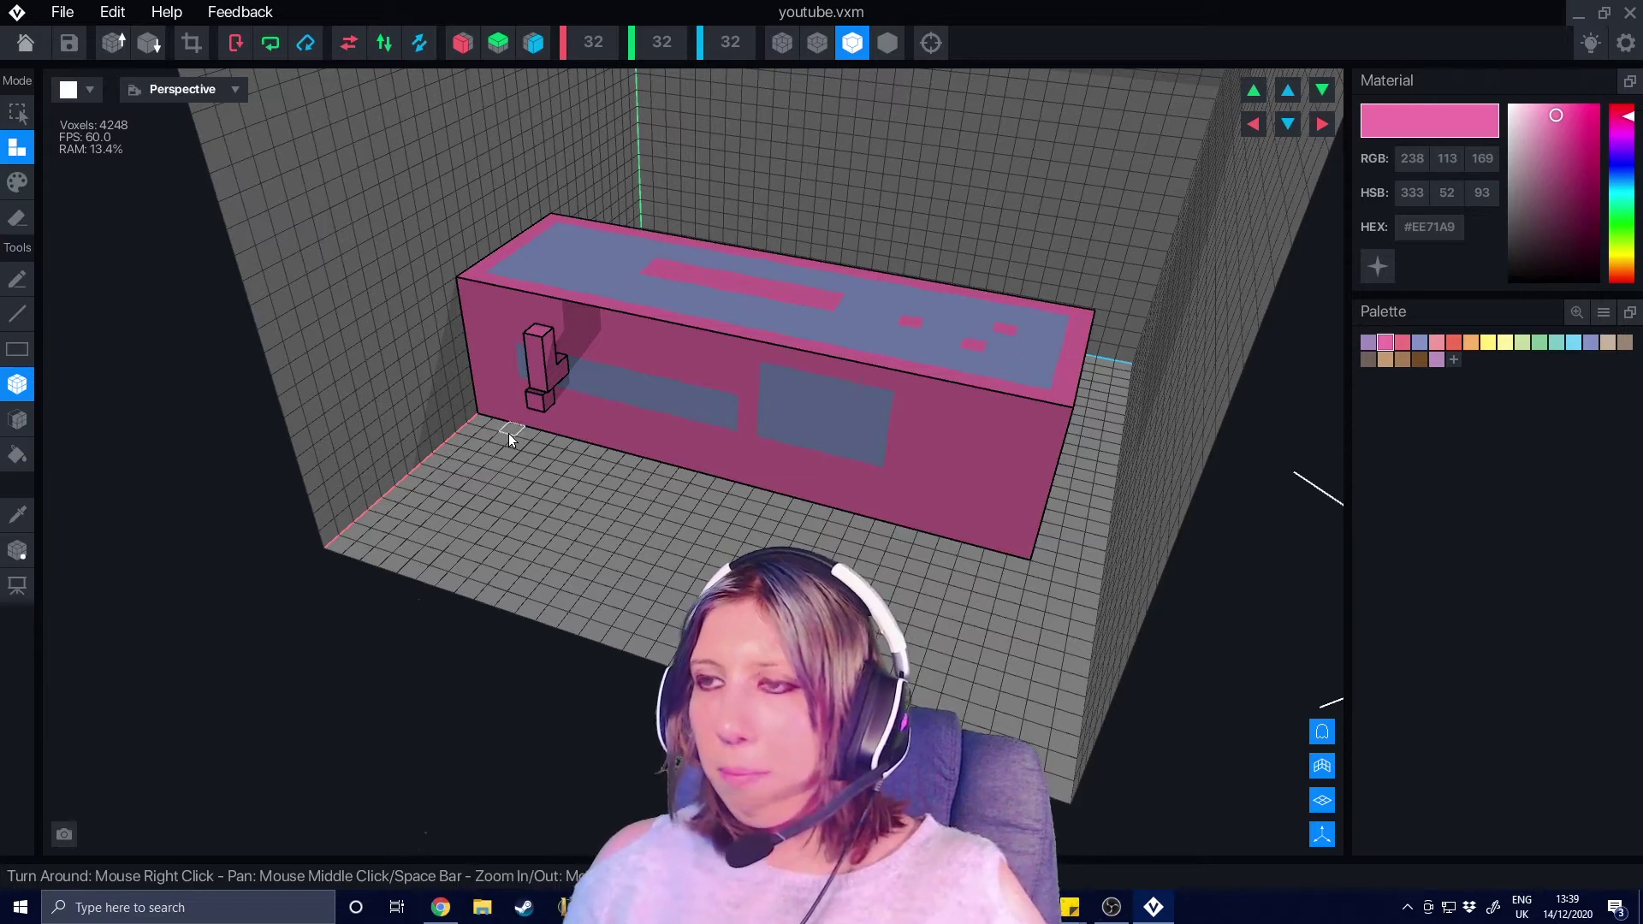
# Step: Extrude the pink strip on the block's top upward into a tall upright panel with the Face Tool
pyautogui.moveTo(742, 439); pyautogui.dragTo(719, 502, button='right')
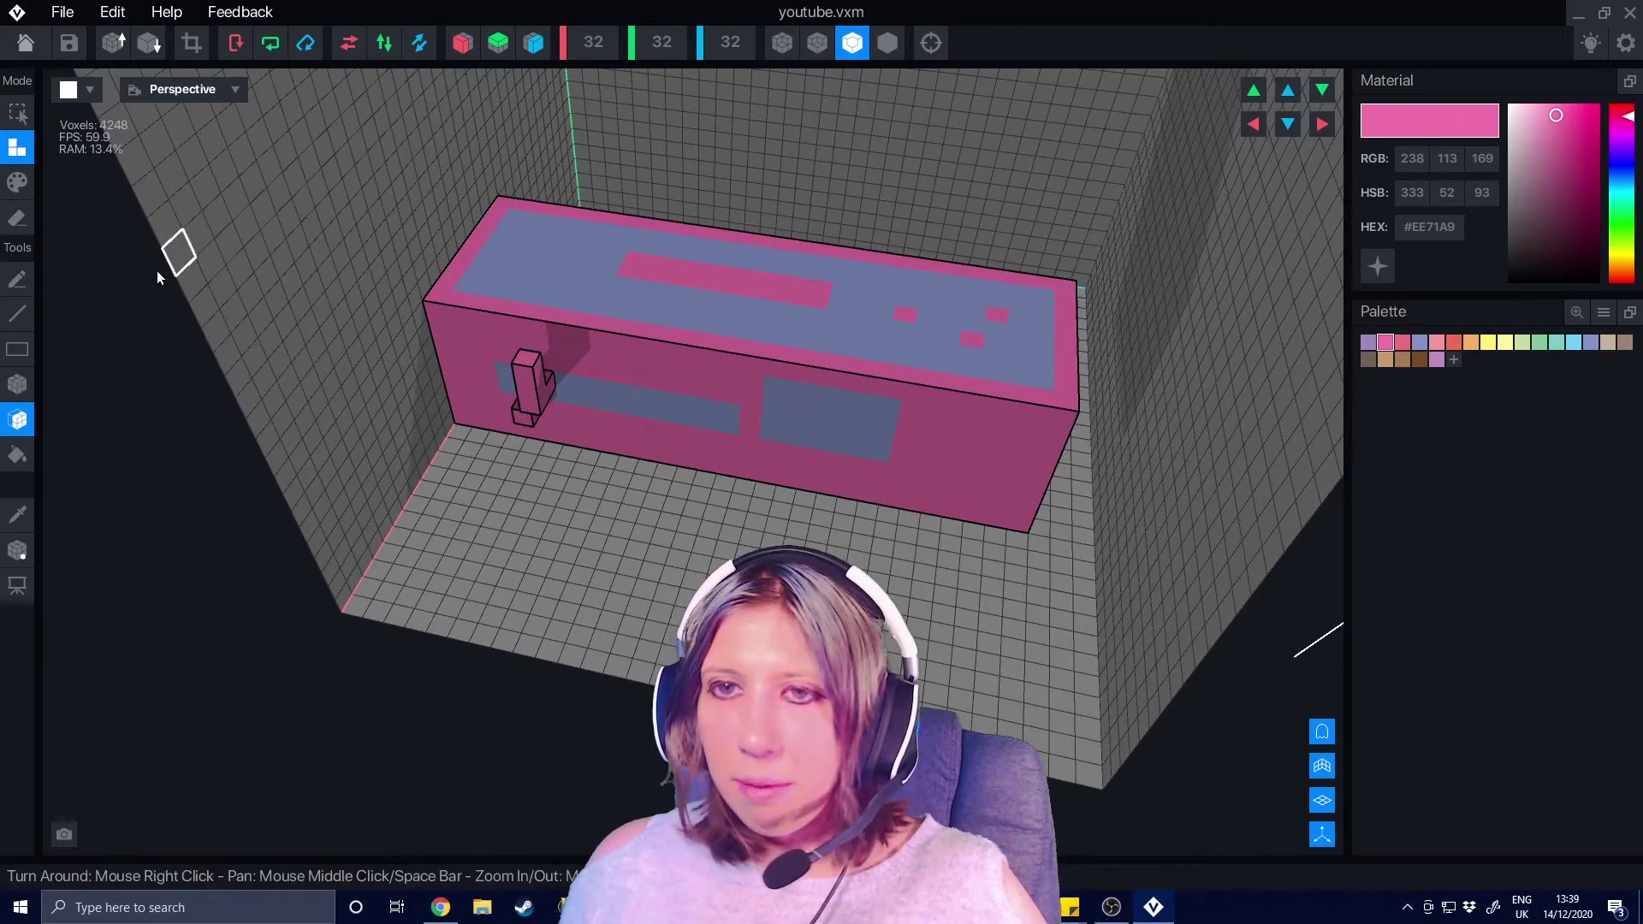
pyautogui.moveTo(719, 271); pyautogui.dragTo(724, 224)
pyautogui.moveTo(724, 224); pyautogui.dragTo(587, 322, button='right')
pyautogui.moveTo(587, 322); pyautogui.dragTo(589, 212)
# Step: Erase the lower part of the upright panel with the Box Tool, leaving only its upper bar floating above the block
pyautogui.click(17, 219)
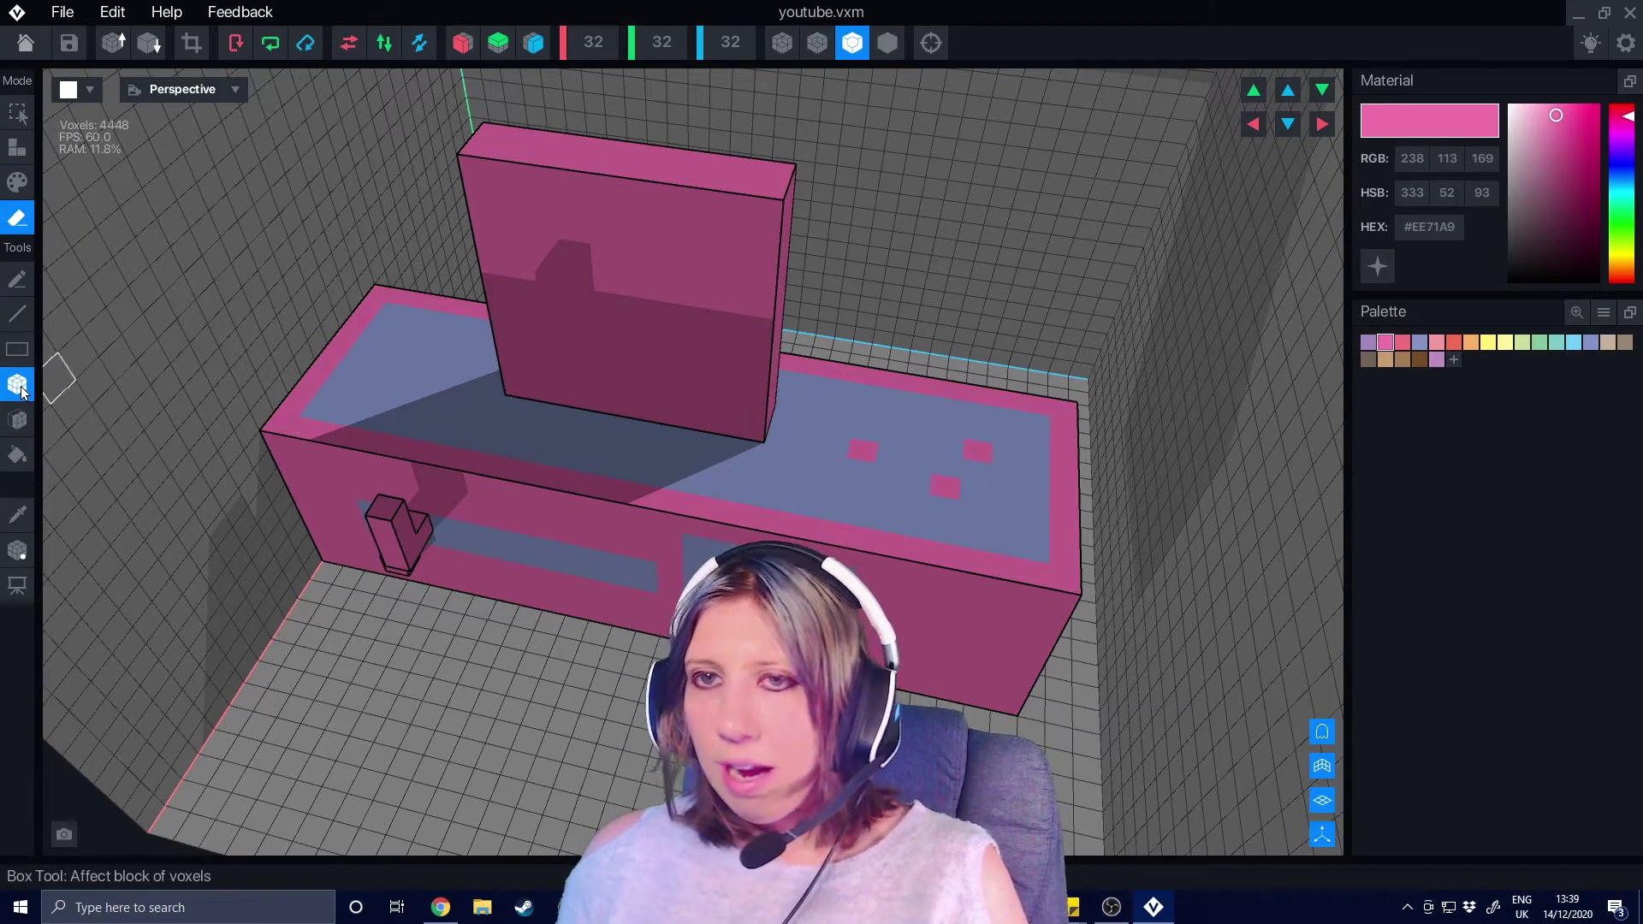
pyautogui.moveTo(495, 261)
pyautogui.mouseDown()
pyautogui.moveTo(678, 356)
pyautogui.moveTo(766, 428)
pyautogui.mouseUp()
pyautogui.moveTo(805, 439); pyautogui.dragTo(557, 249, button='right')
pyautogui.moveTo(565, 224); pyautogui.dragTo(785, 402)
pyautogui.moveTo(786, 403)
pyautogui.mouseDown(button='right')
pyautogui.moveTo(716, 403)
pyautogui.moveTo(727, 380)
pyautogui.mouseUp(button='right')
pyautogui.scroll(-3, 727, 386)
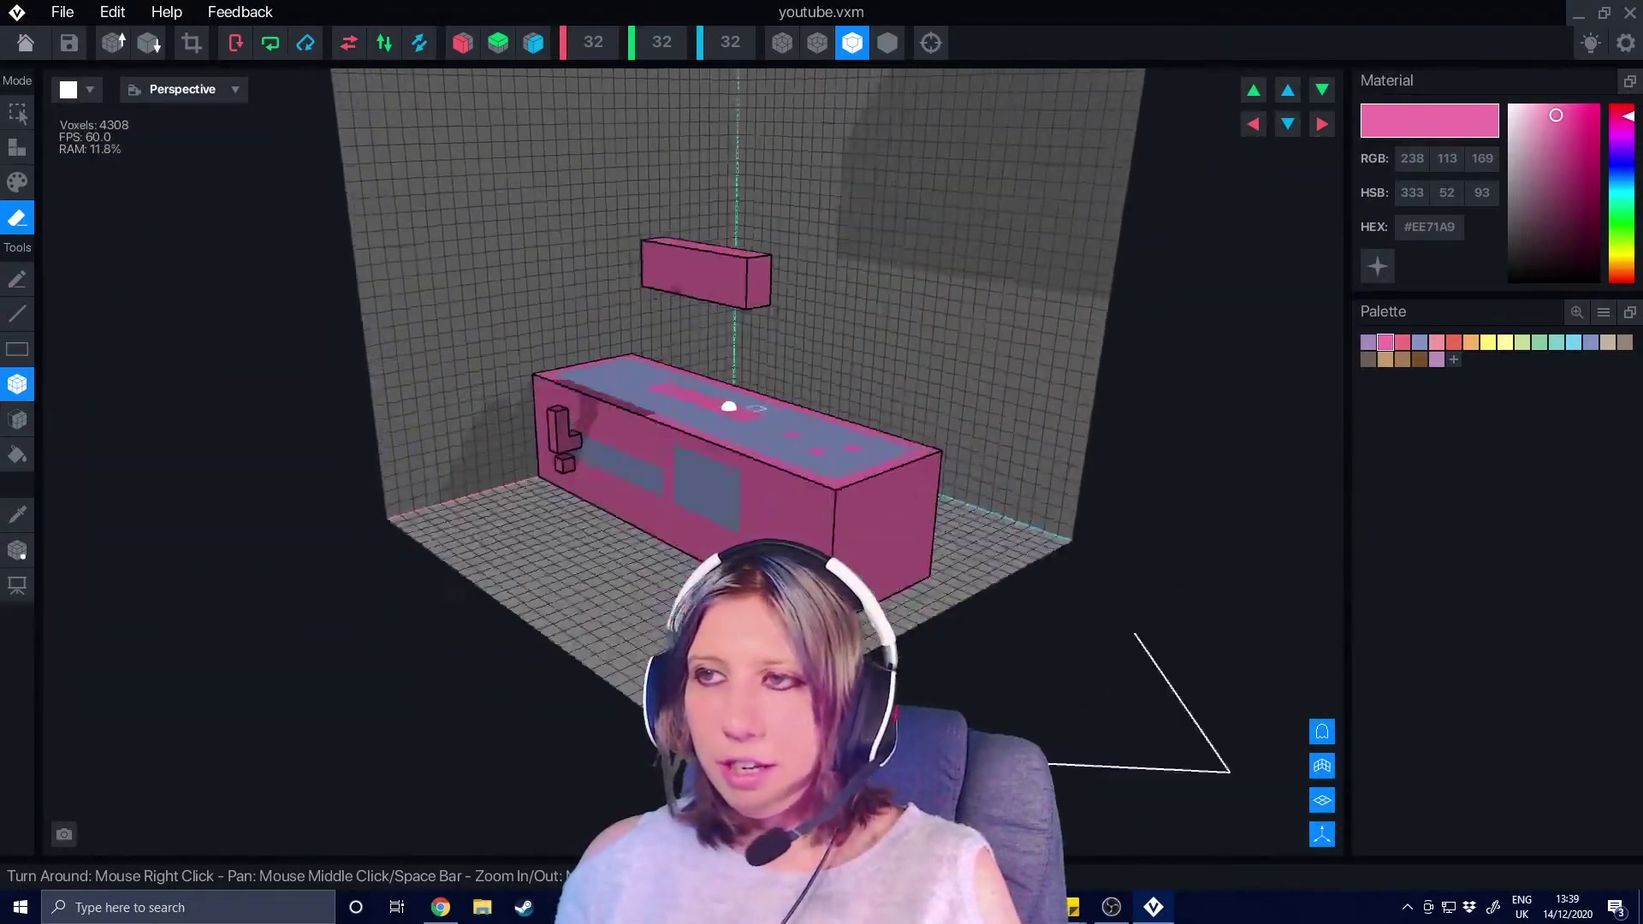
# Step: Activate the Pivot Tool and examine the model's origin from several angles
pyautogui.click(17, 551)
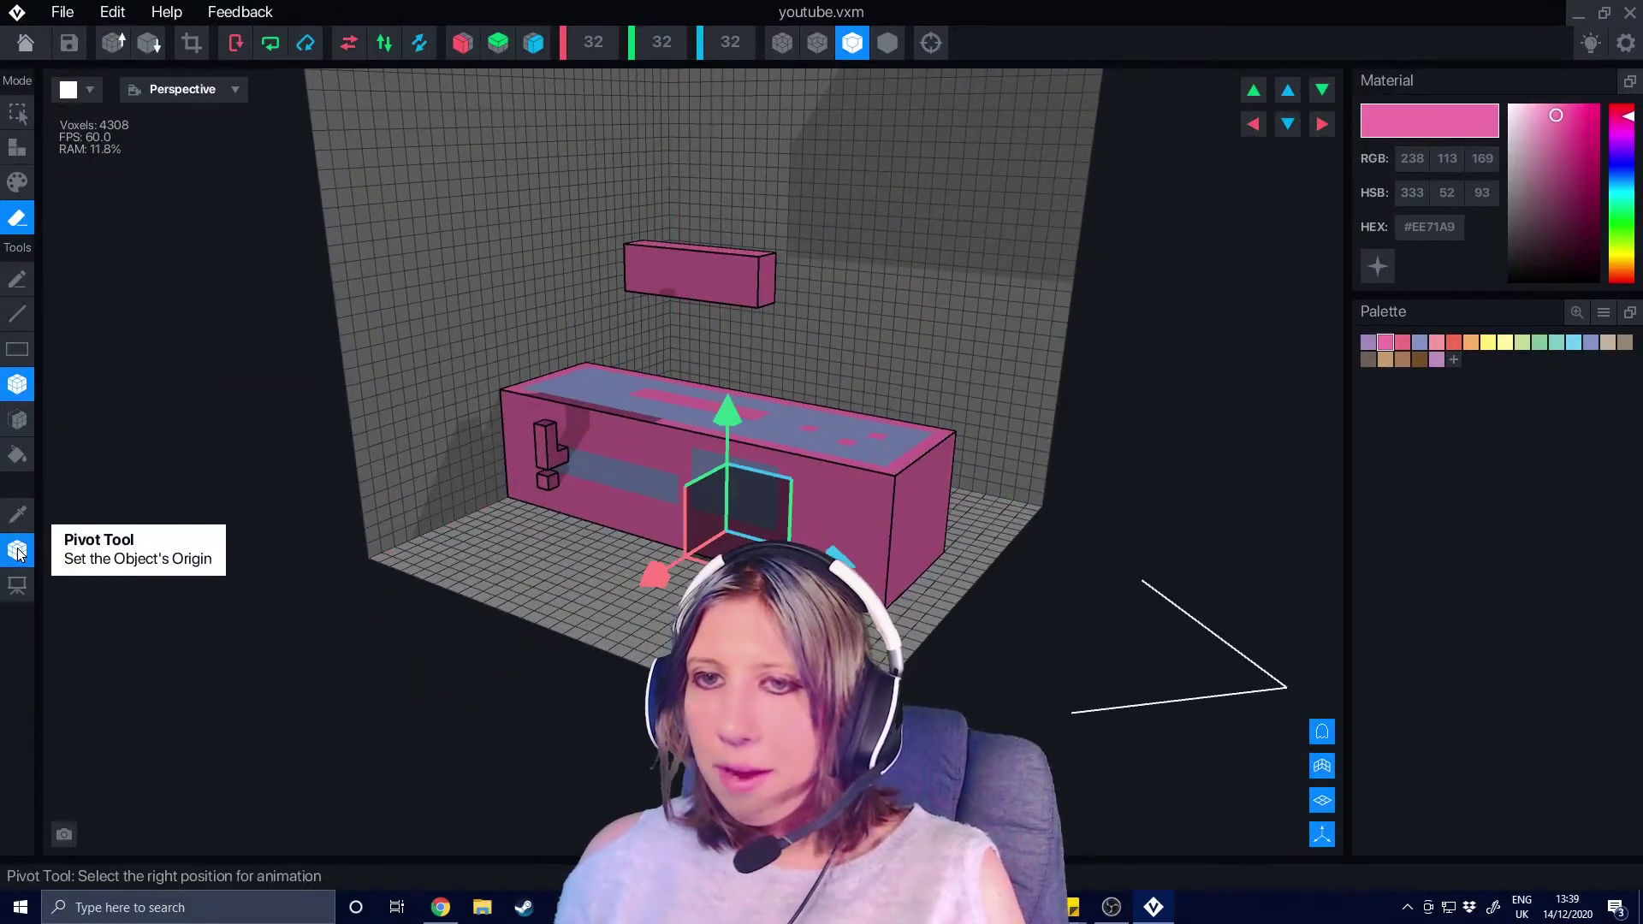
pyautogui.moveTo(414, 607); pyautogui.dragTo(408, 615, button='right')
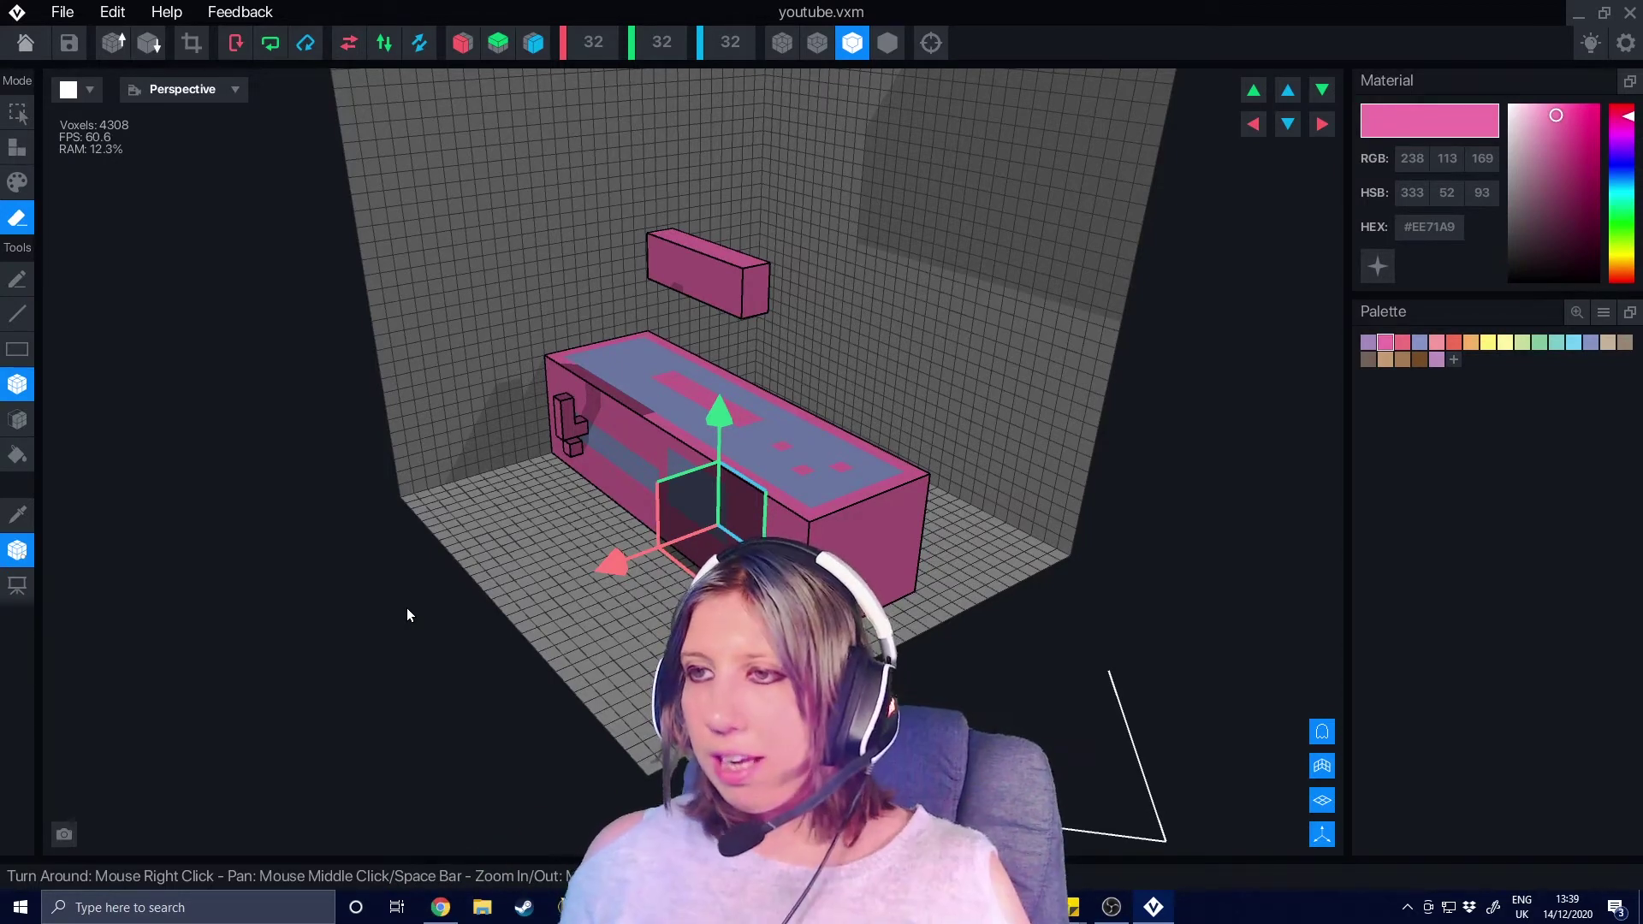
pyautogui.moveTo(539, 579); pyautogui.dragTo(922, 613, button='right')
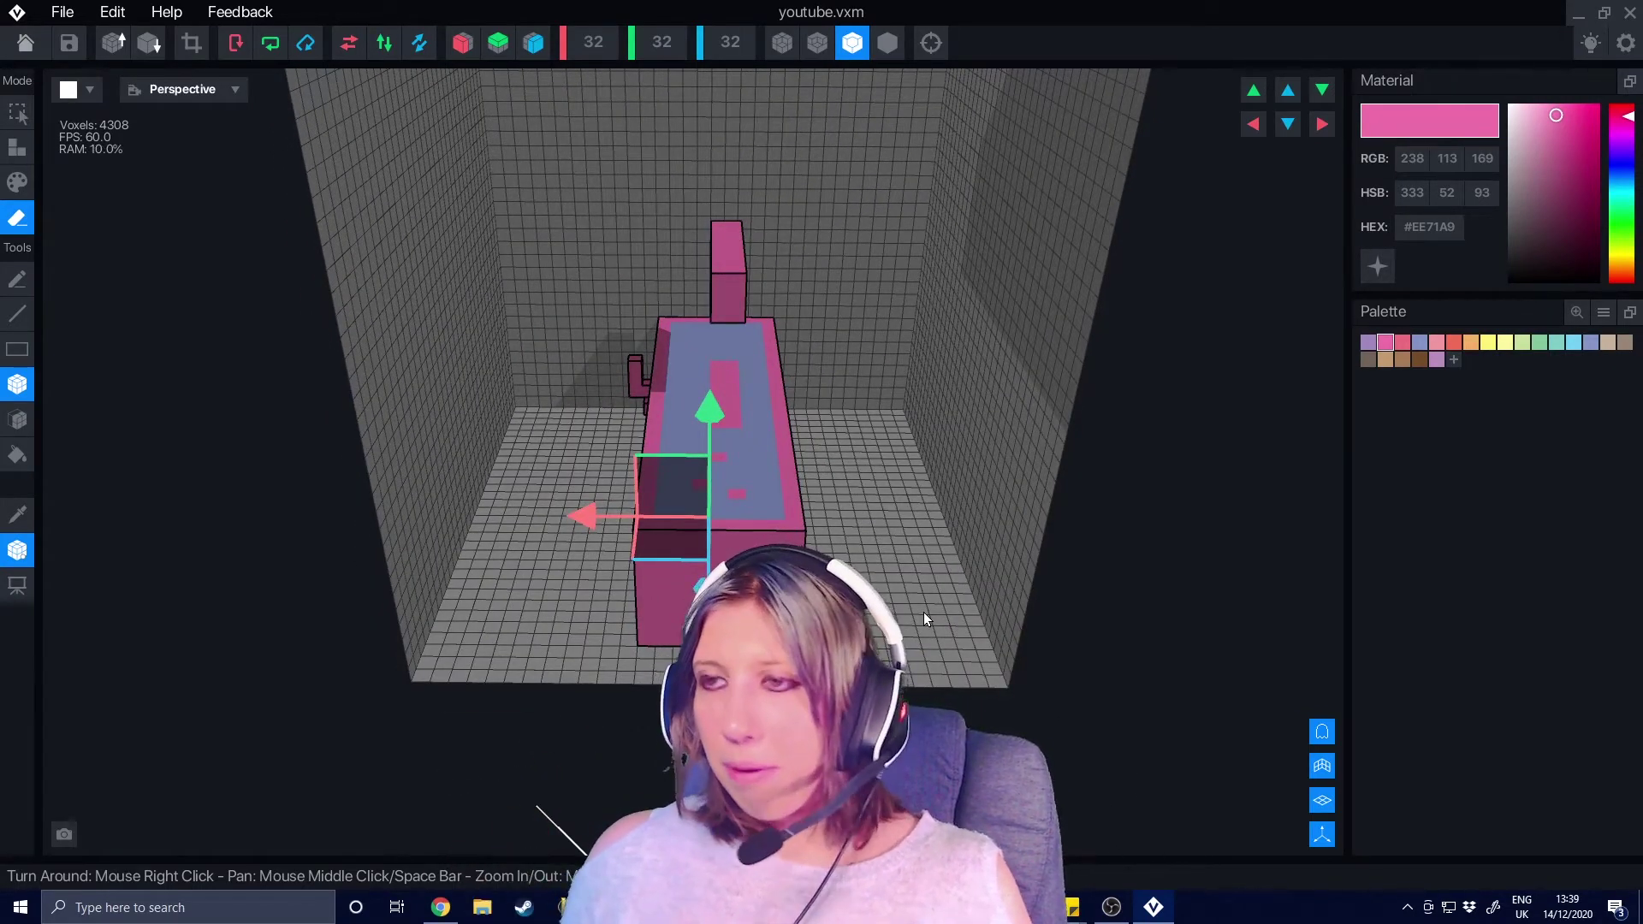
pyautogui.moveTo(922, 613); pyautogui.dragTo(813, 517, button='right')
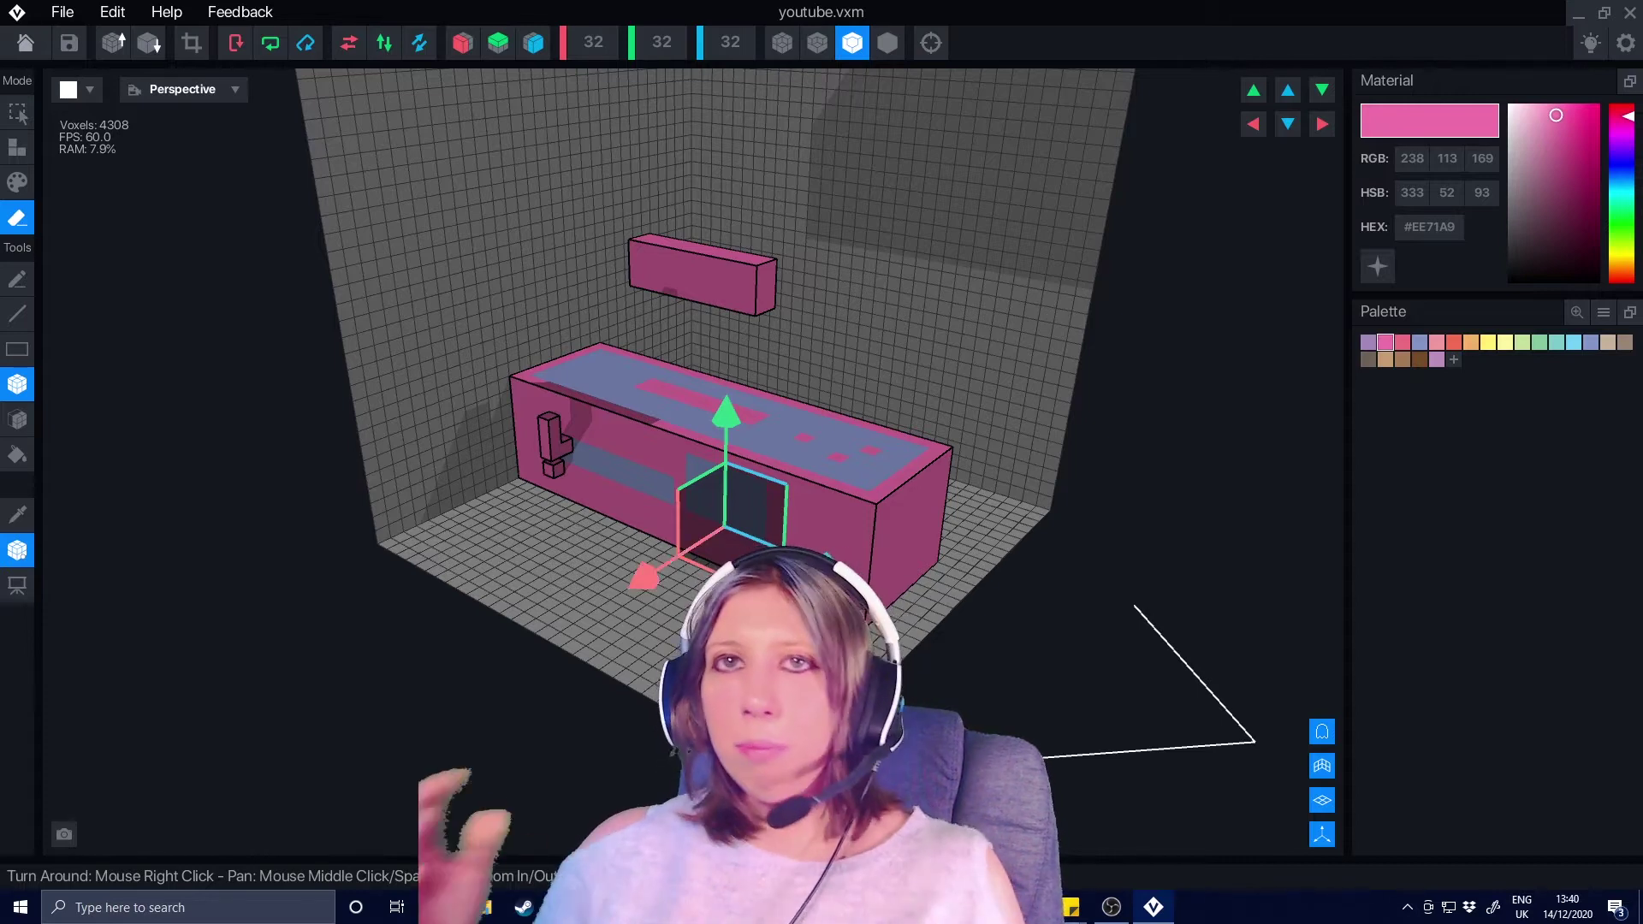
# Step: Trim the model's volume so the bounding box shrinks to fit the voxels
pyautogui.click(462, 42)
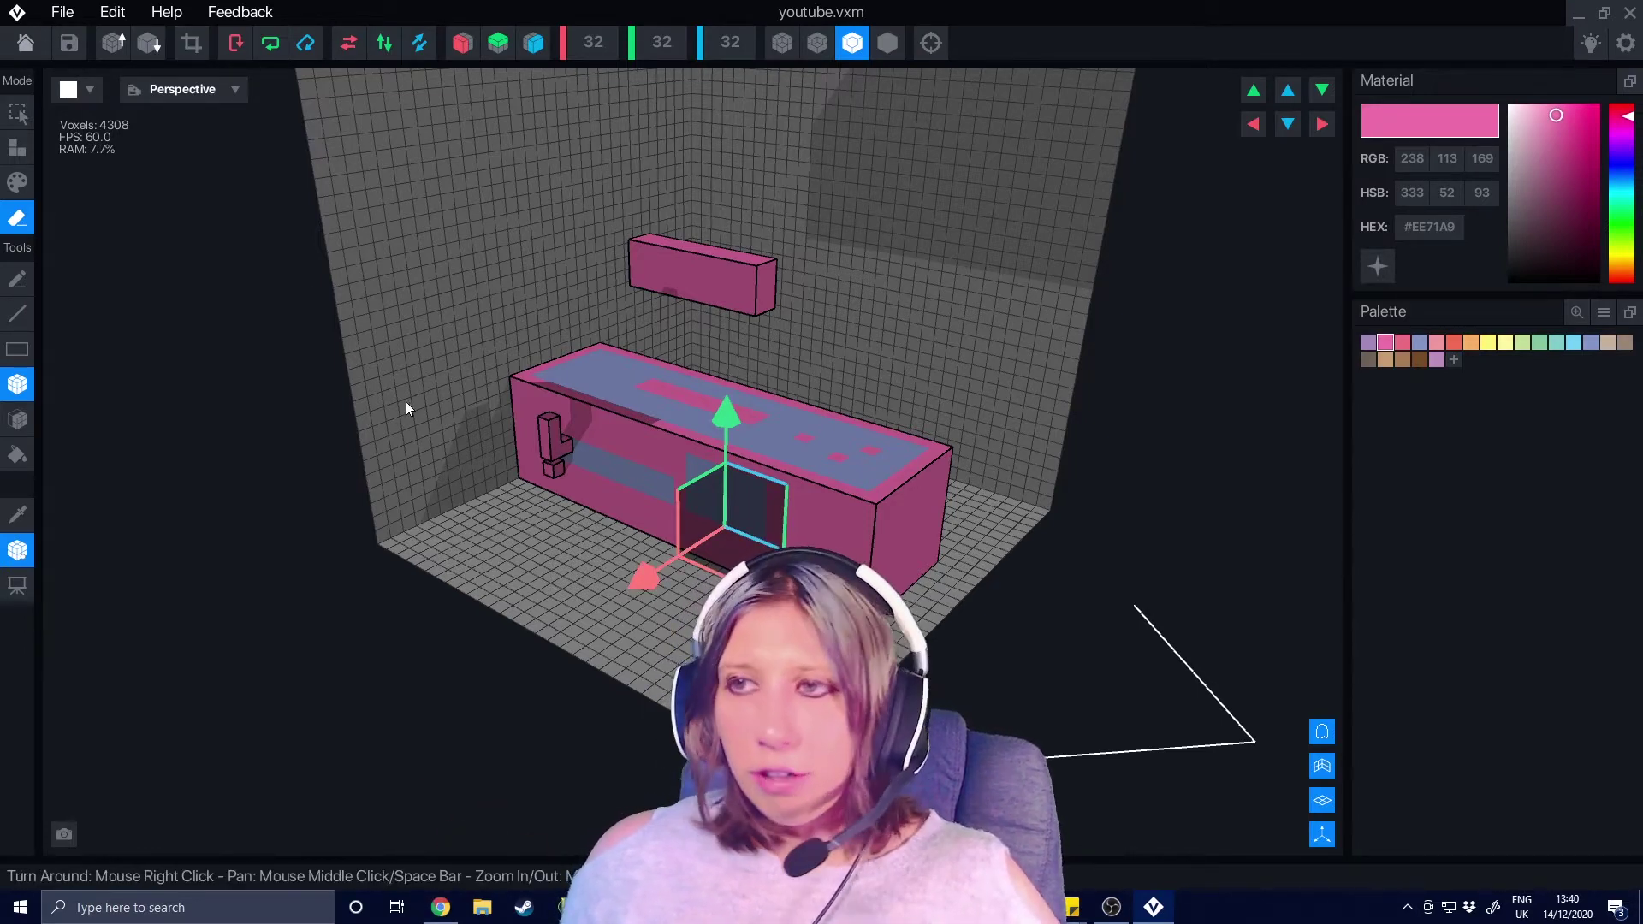
pyautogui.moveTo(406, 403); pyautogui.dragTo(600, 257, button='right')
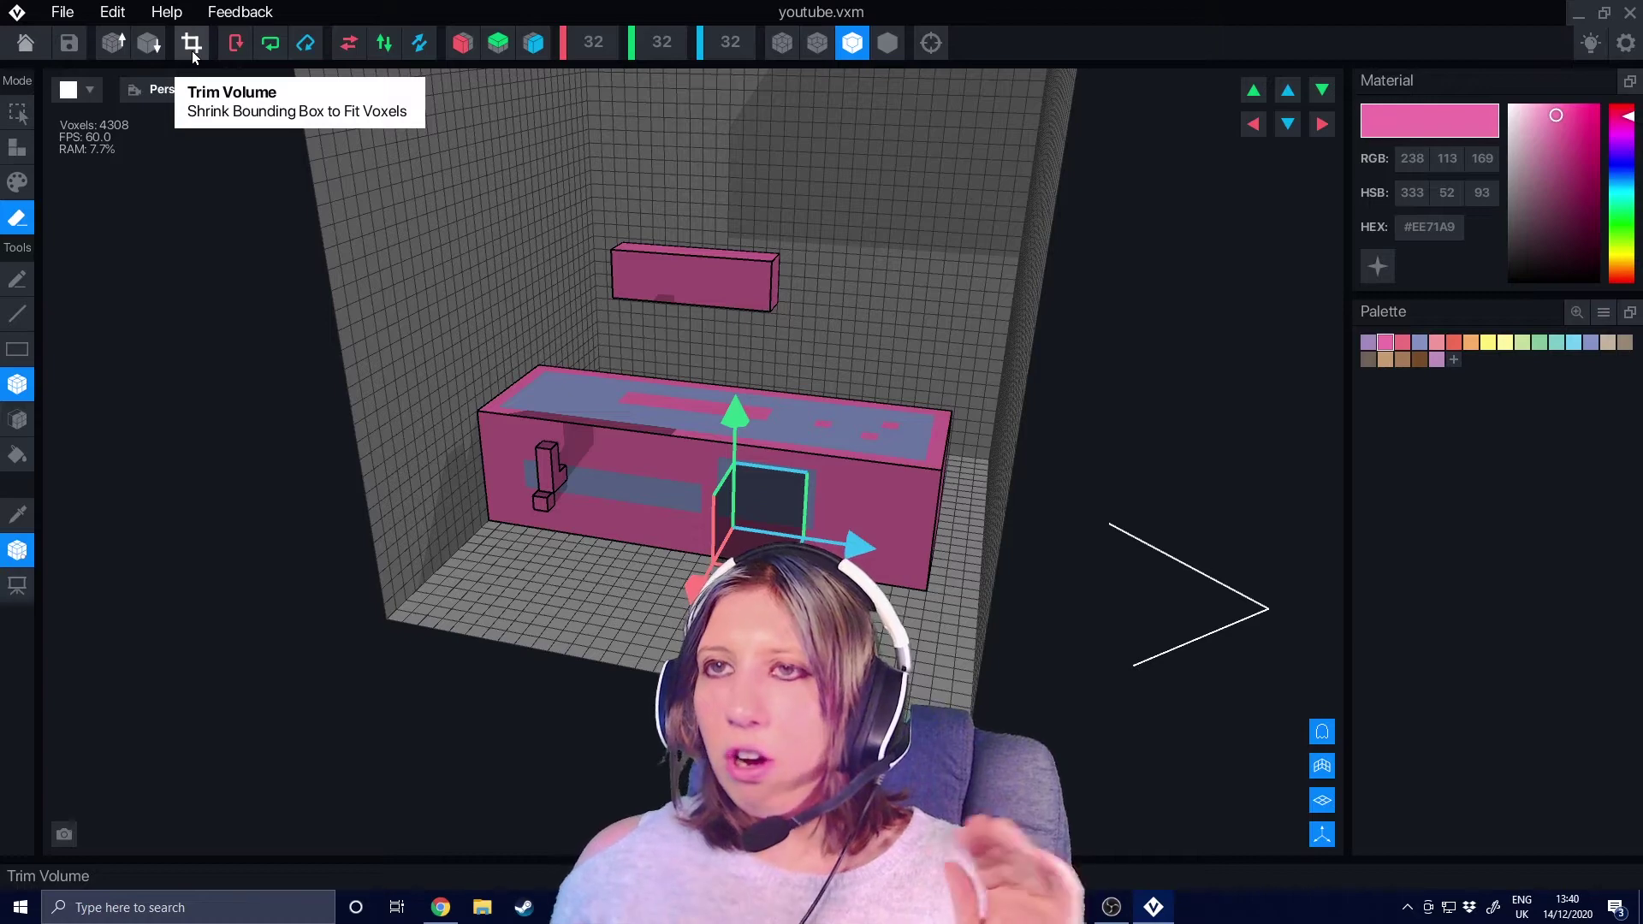
pyautogui.click(190, 44)
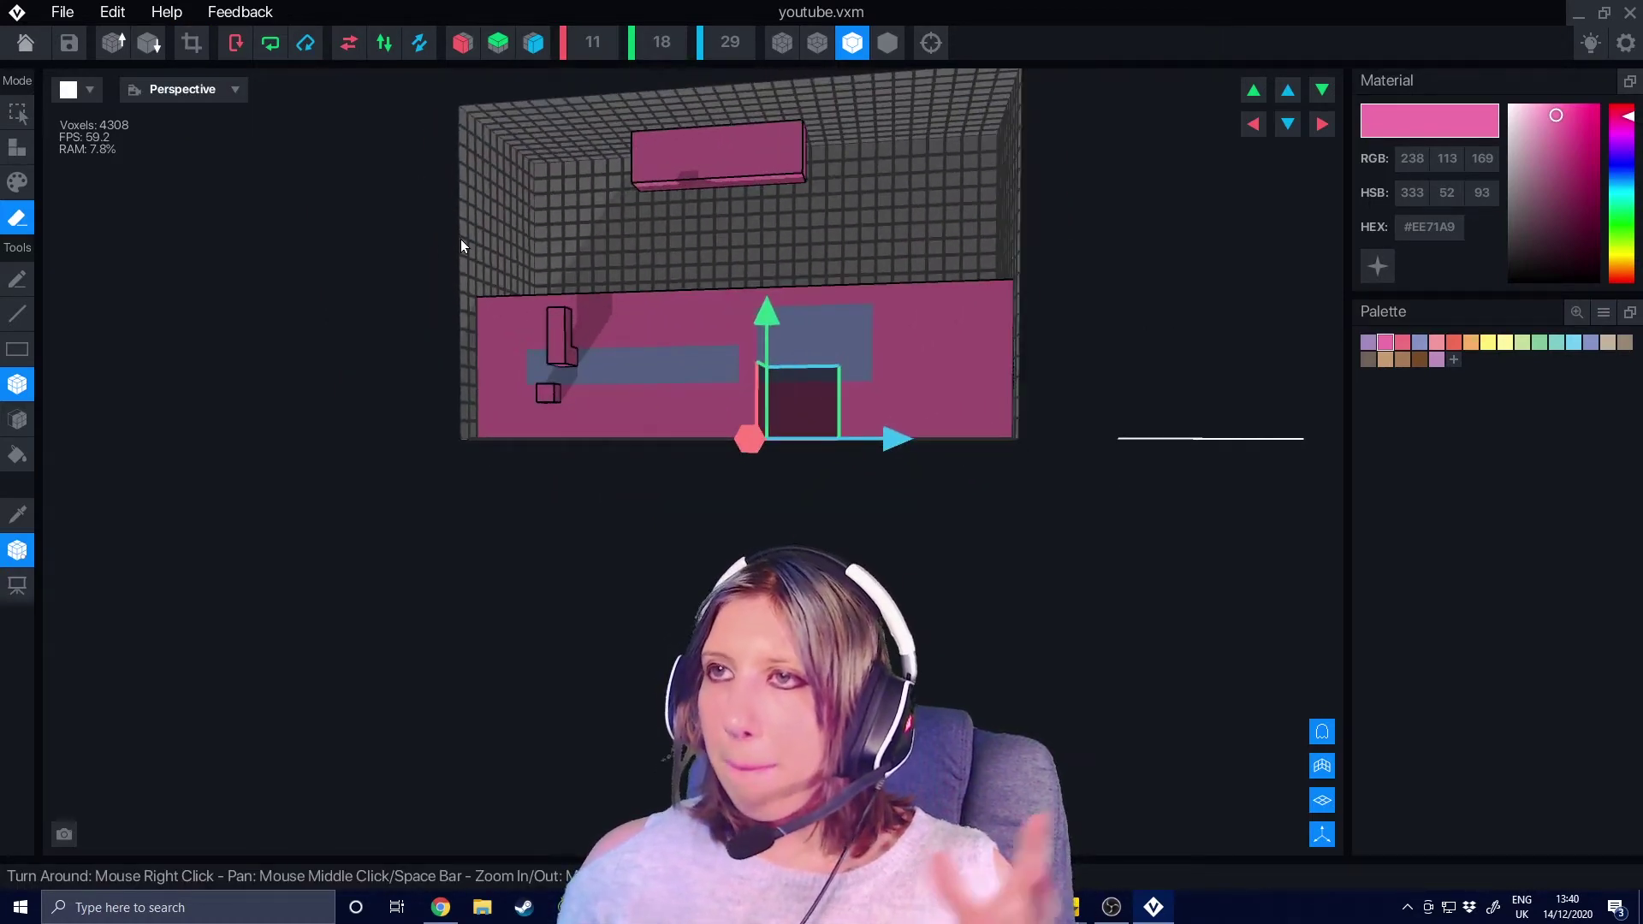
# Step: Examine the model's pivot point and the grid walls around the trimmed volume from several angles
pyautogui.moveTo(460, 239); pyautogui.dragTo(481, 89, button='right')
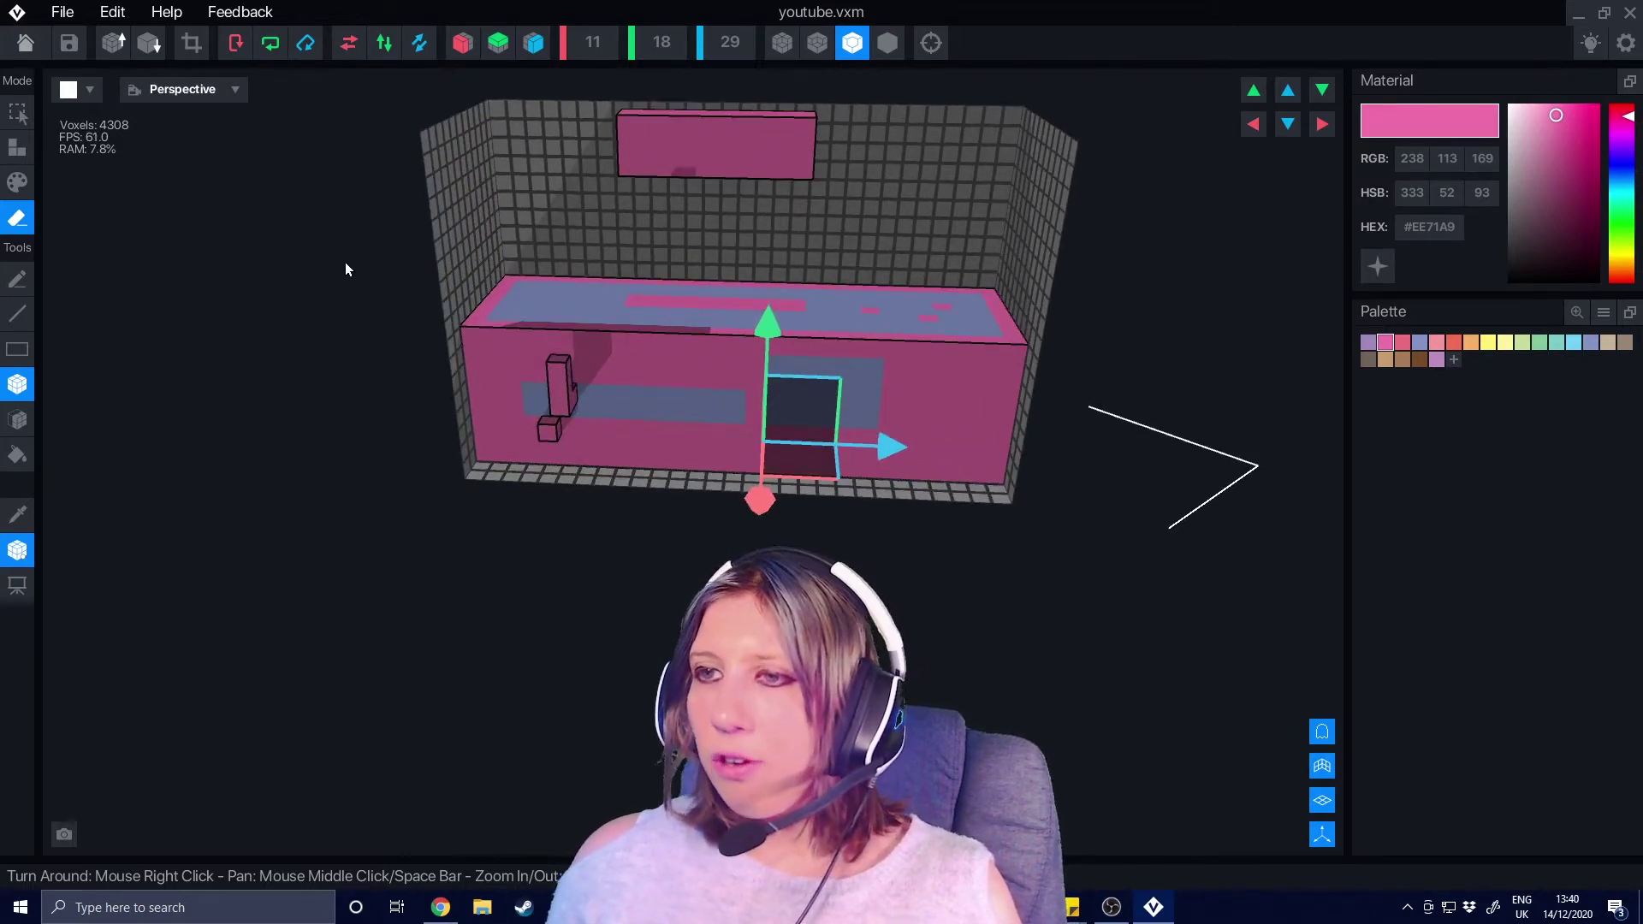
pyautogui.moveTo(419, 254); pyautogui.dragTo(244, 257, button='right')
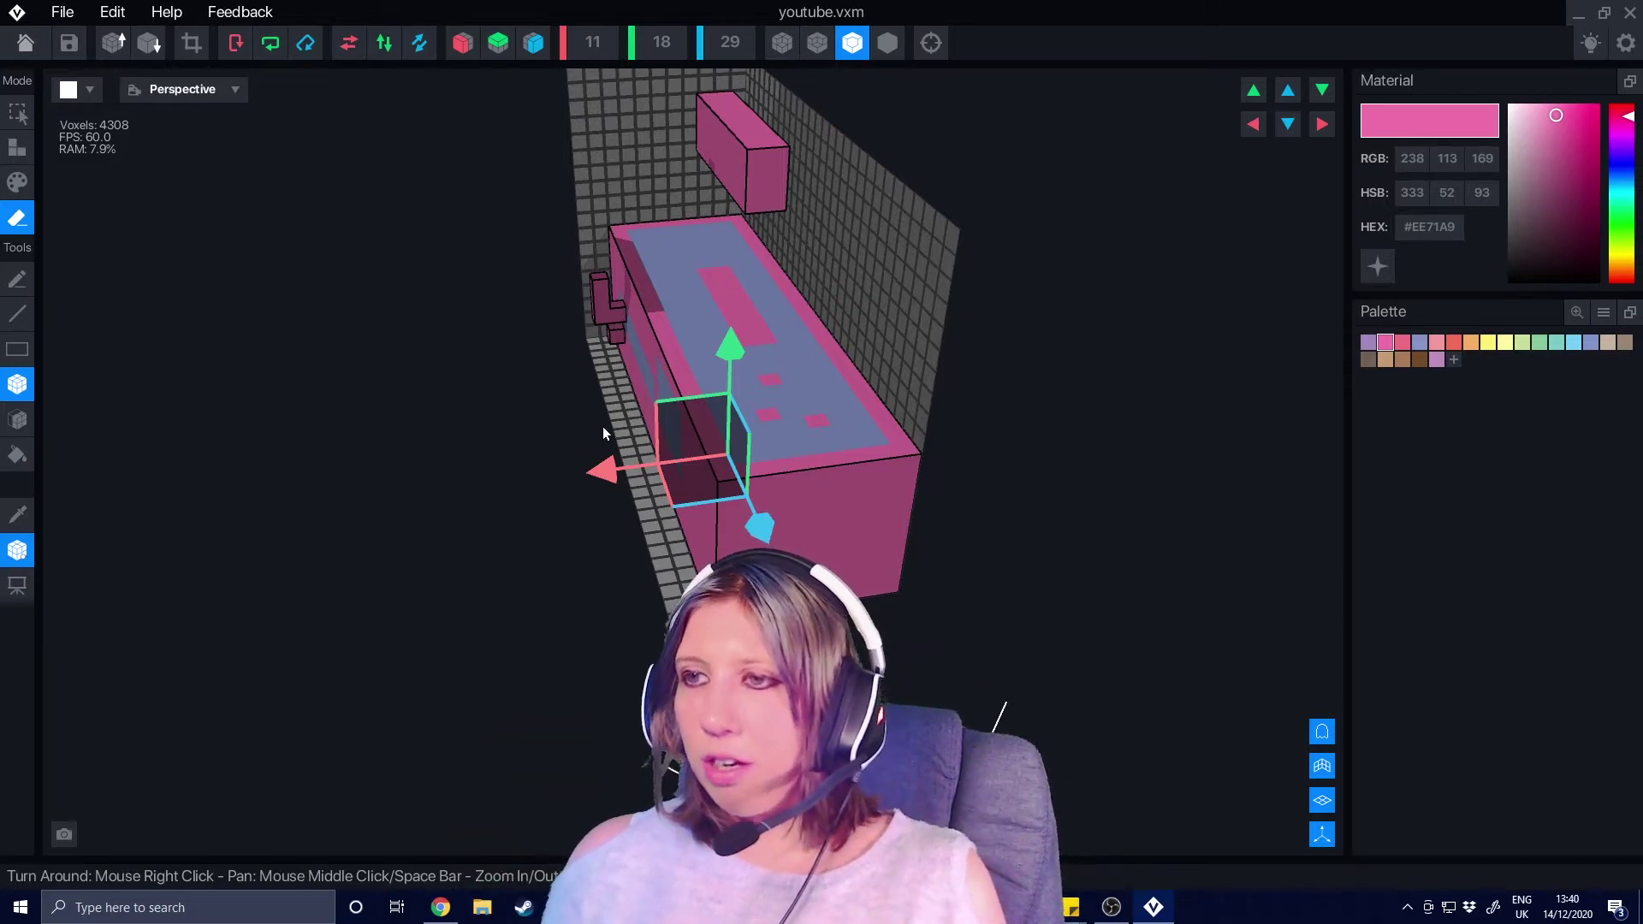
pyautogui.moveTo(580, 411); pyautogui.dragTo(730, 412, button='right')
pyautogui.moveTo(893, 447); pyautogui.dragTo(886, 479)
pyautogui.moveTo(880, 517); pyautogui.dragTo(897, 517, button='right')
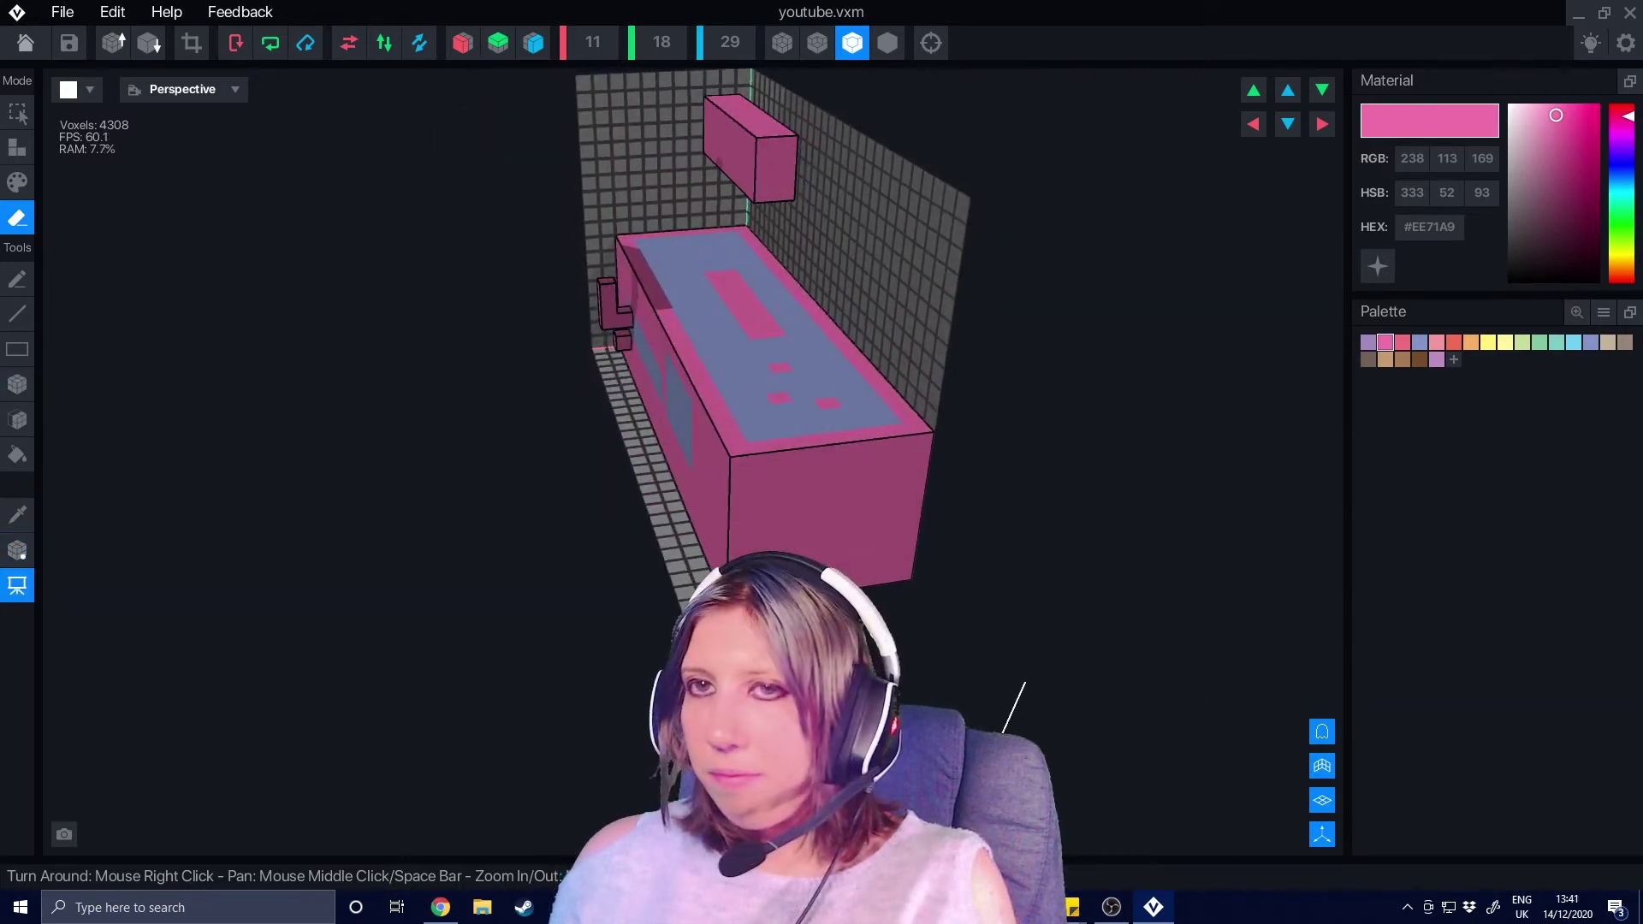
pyautogui.moveTo(876, 443); pyautogui.dragTo(1105, 604, button='right')
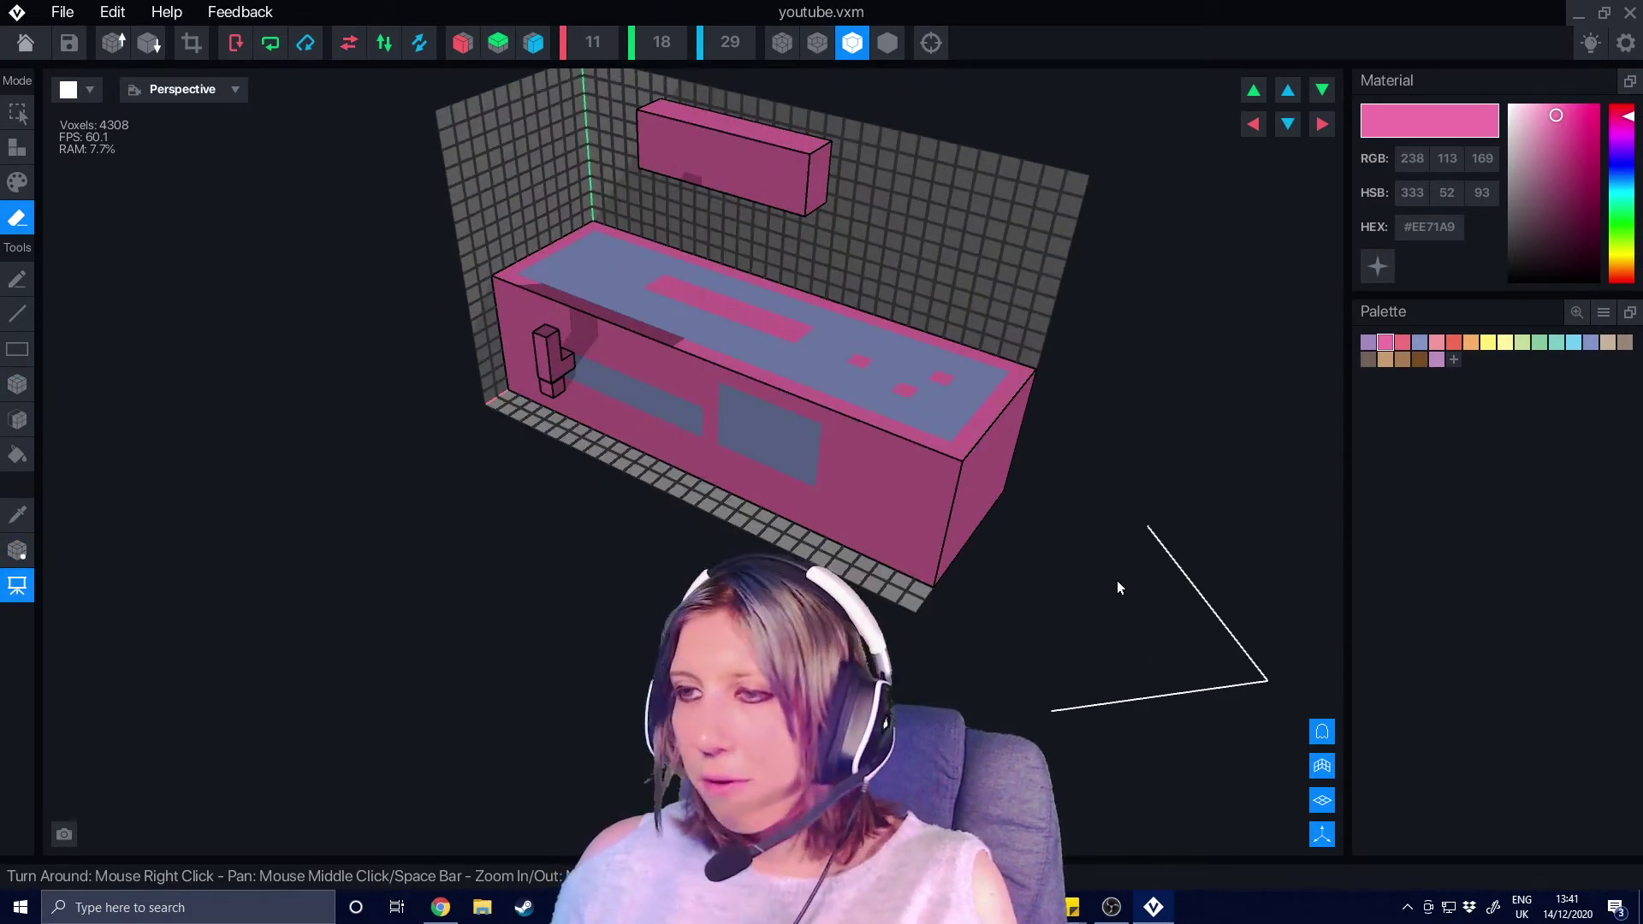
pyautogui.moveTo(1048, 721); pyautogui.dragTo(899, 651, button='right')
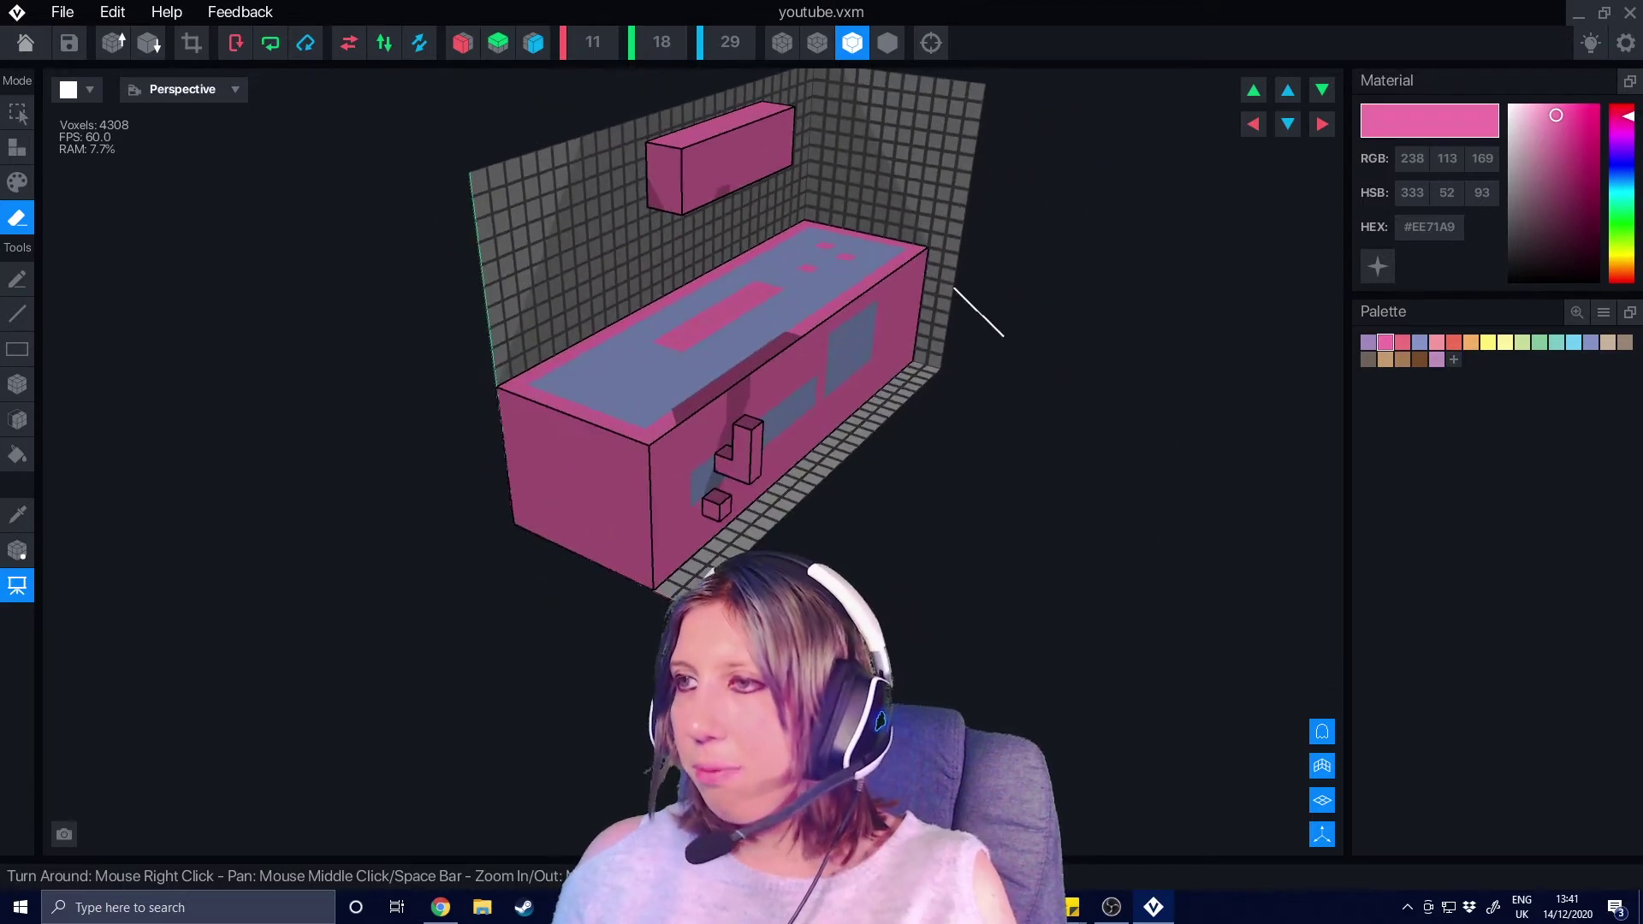
pyautogui.moveTo(998, 681); pyautogui.dragTo(1127, 419, button='right')
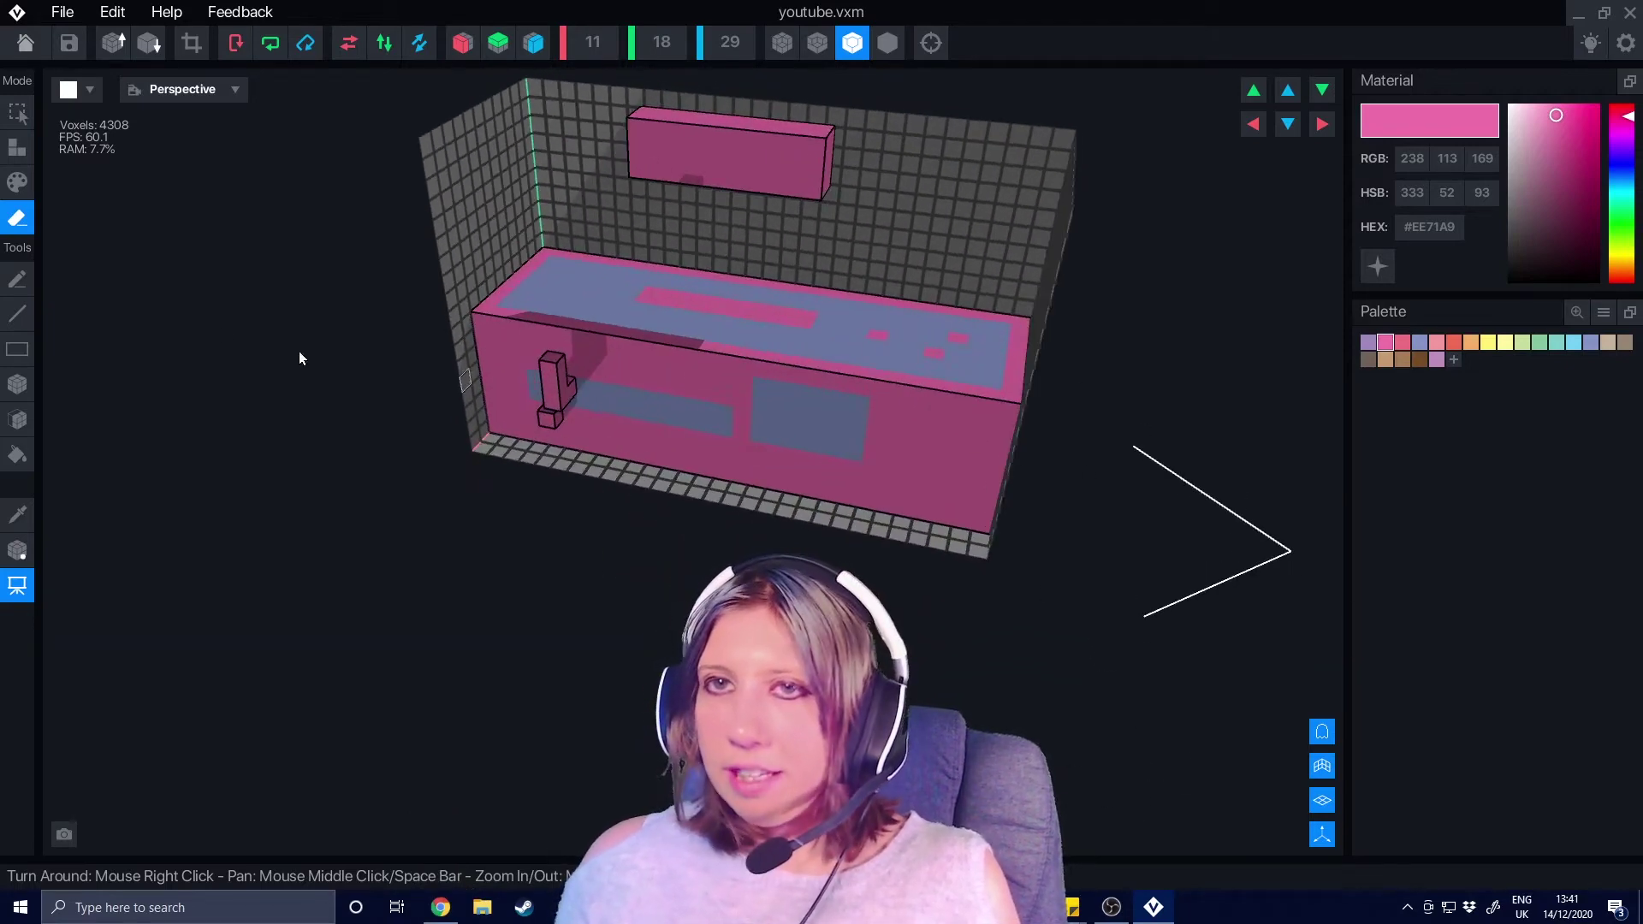
# Step: Box-select the voxels around the larger blue rectangle on the block's front face and move them outward along the red axis
pyautogui.click(17, 113)
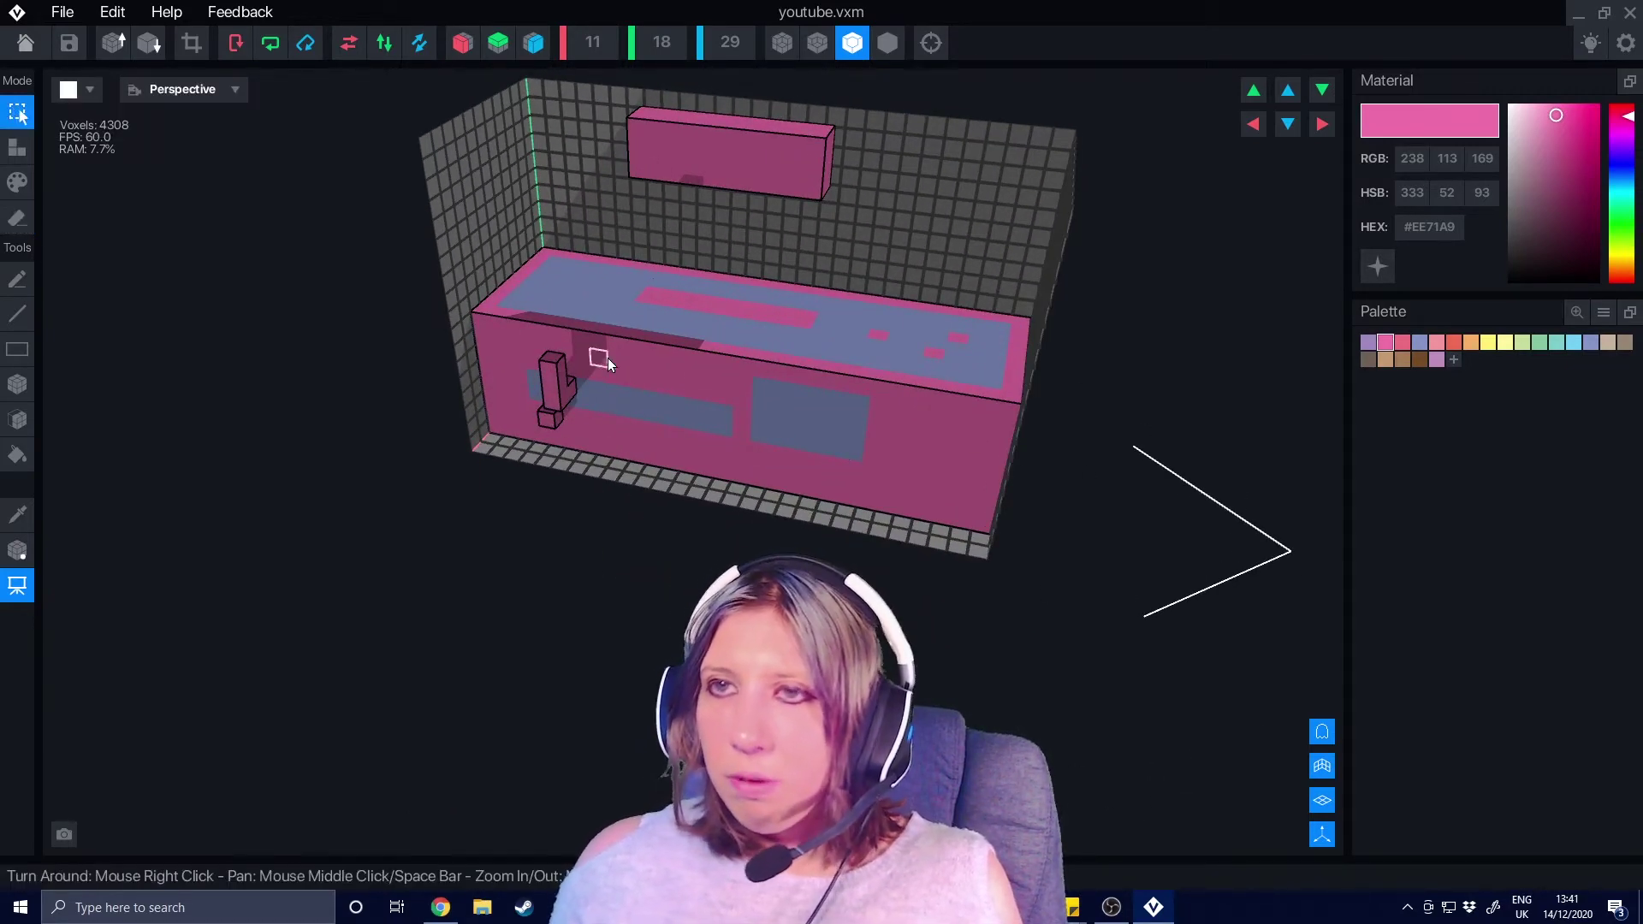
pyautogui.moveTo(611, 362); pyautogui.dragTo(856, 504)
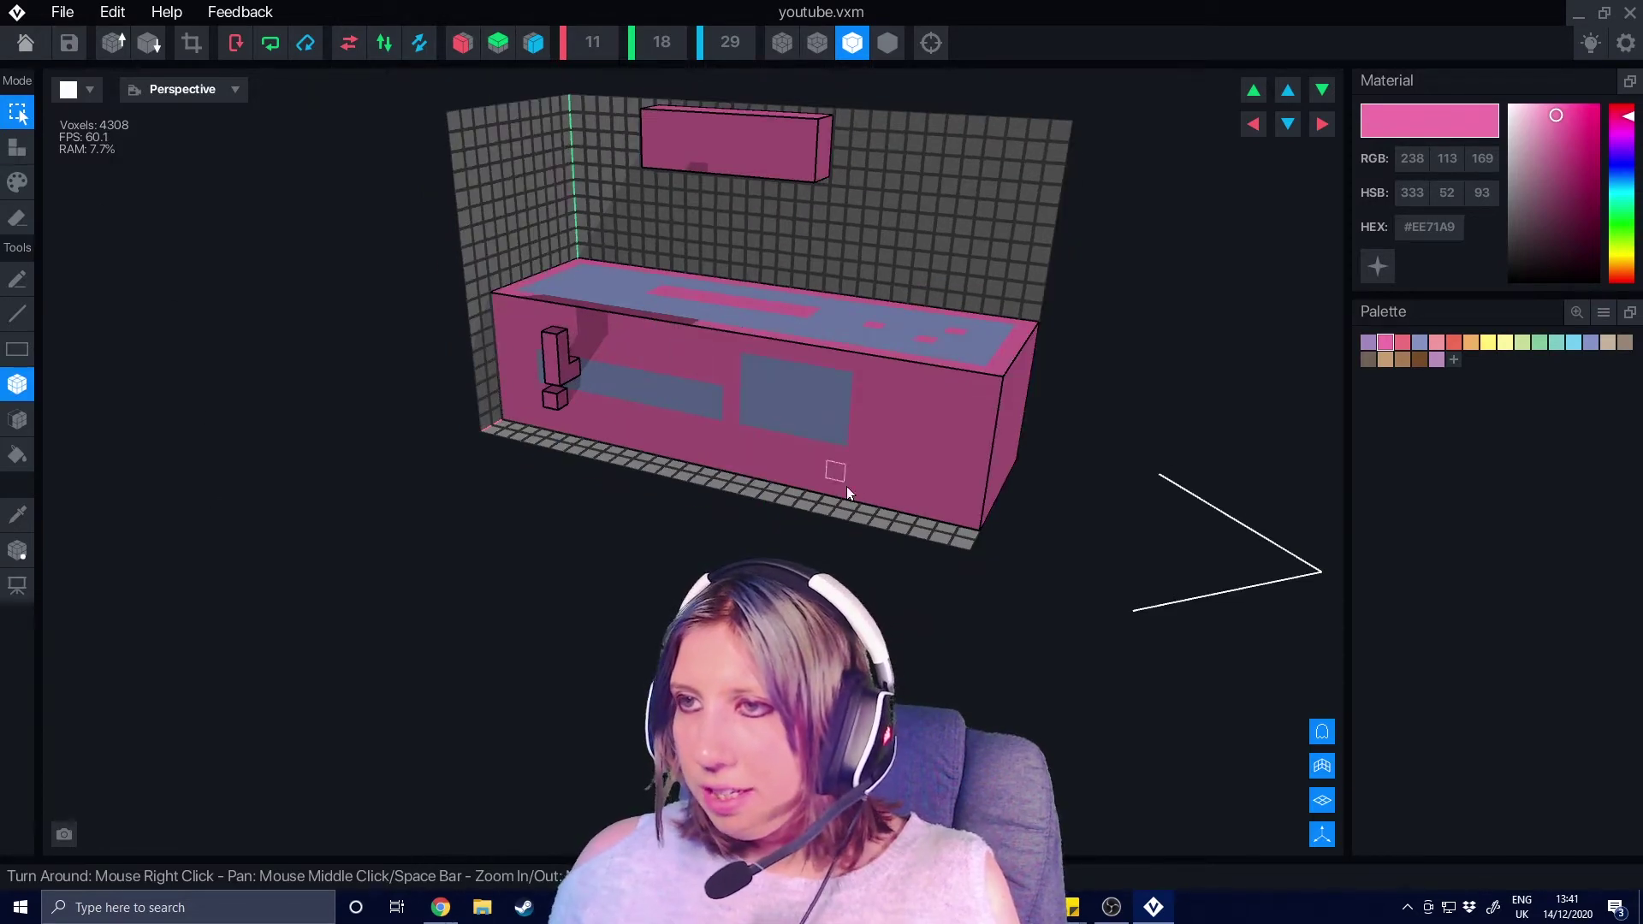
pyautogui.moveTo(860, 489); pyautogui.dragTo(706, 359)
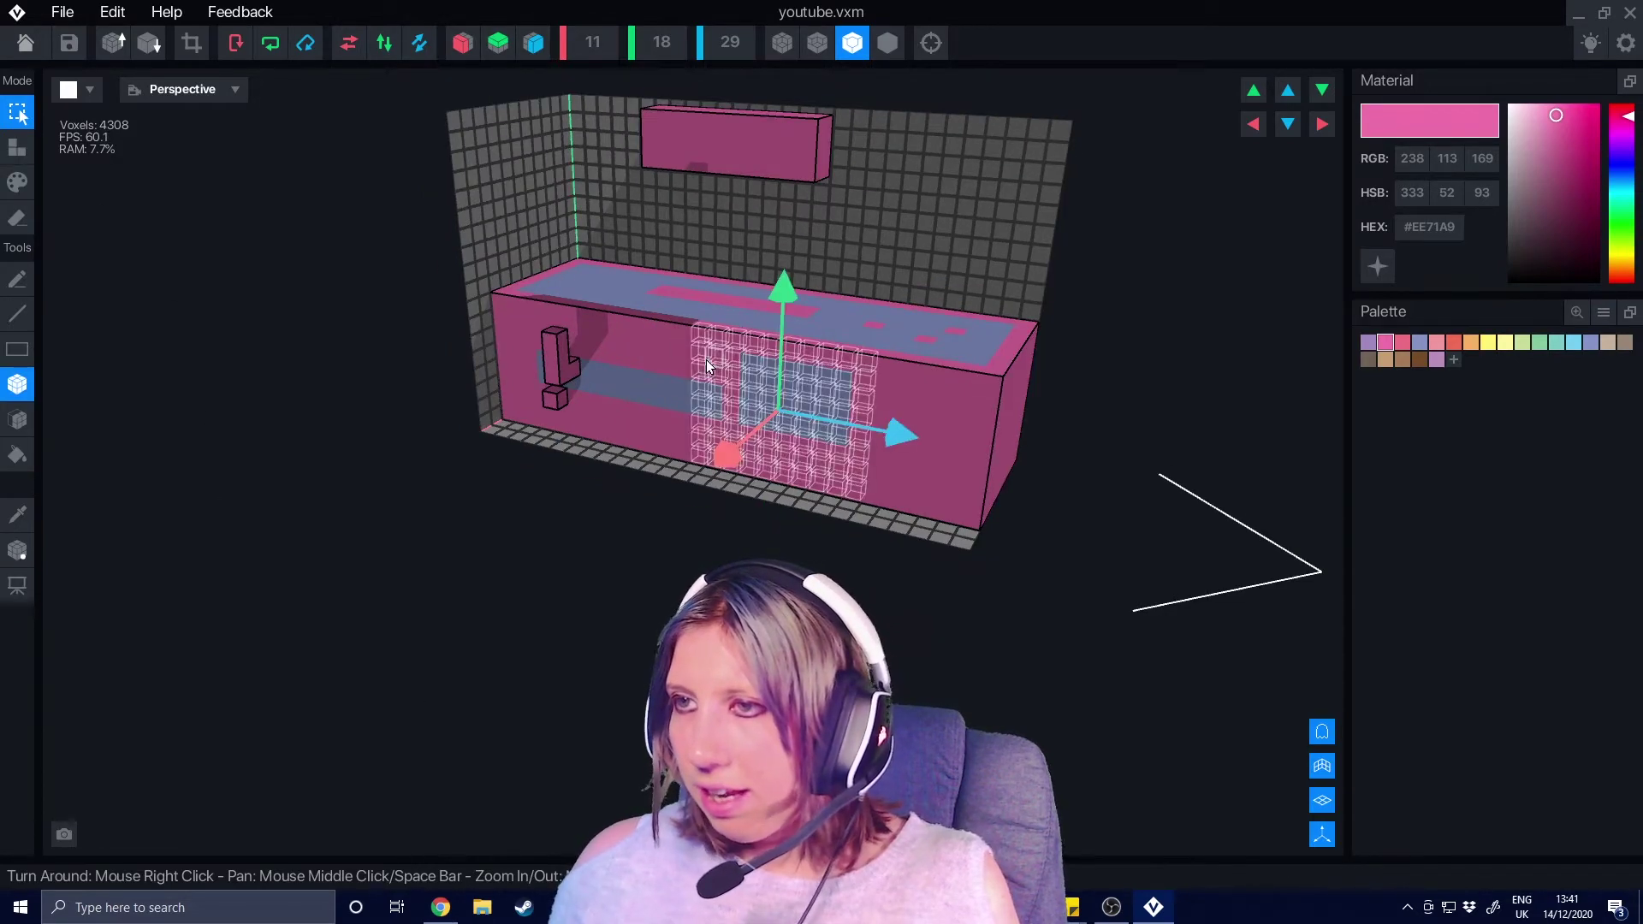
pyautogui.moveTo(762, 453); pyautogui.dragTo(644, 469, button='right')
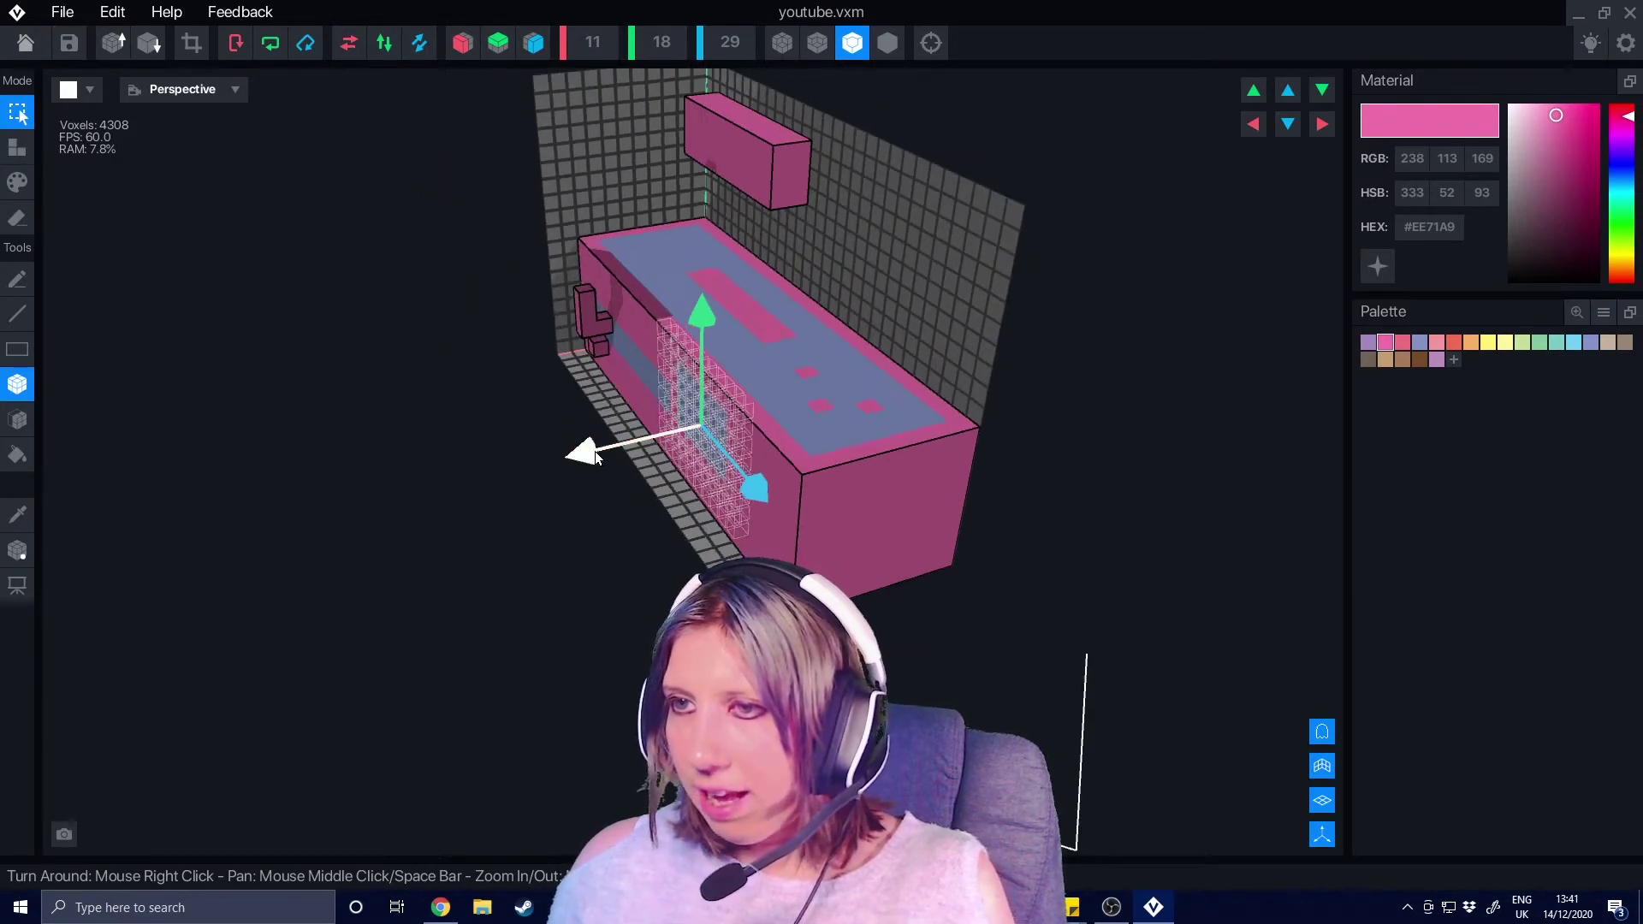
pyautogui.moveTo(587, 453); pyautogui.dragTo(524, 468)
pyautogui.moveTo(461, 580); pyautogui.dragTo(171, 394, button='right')
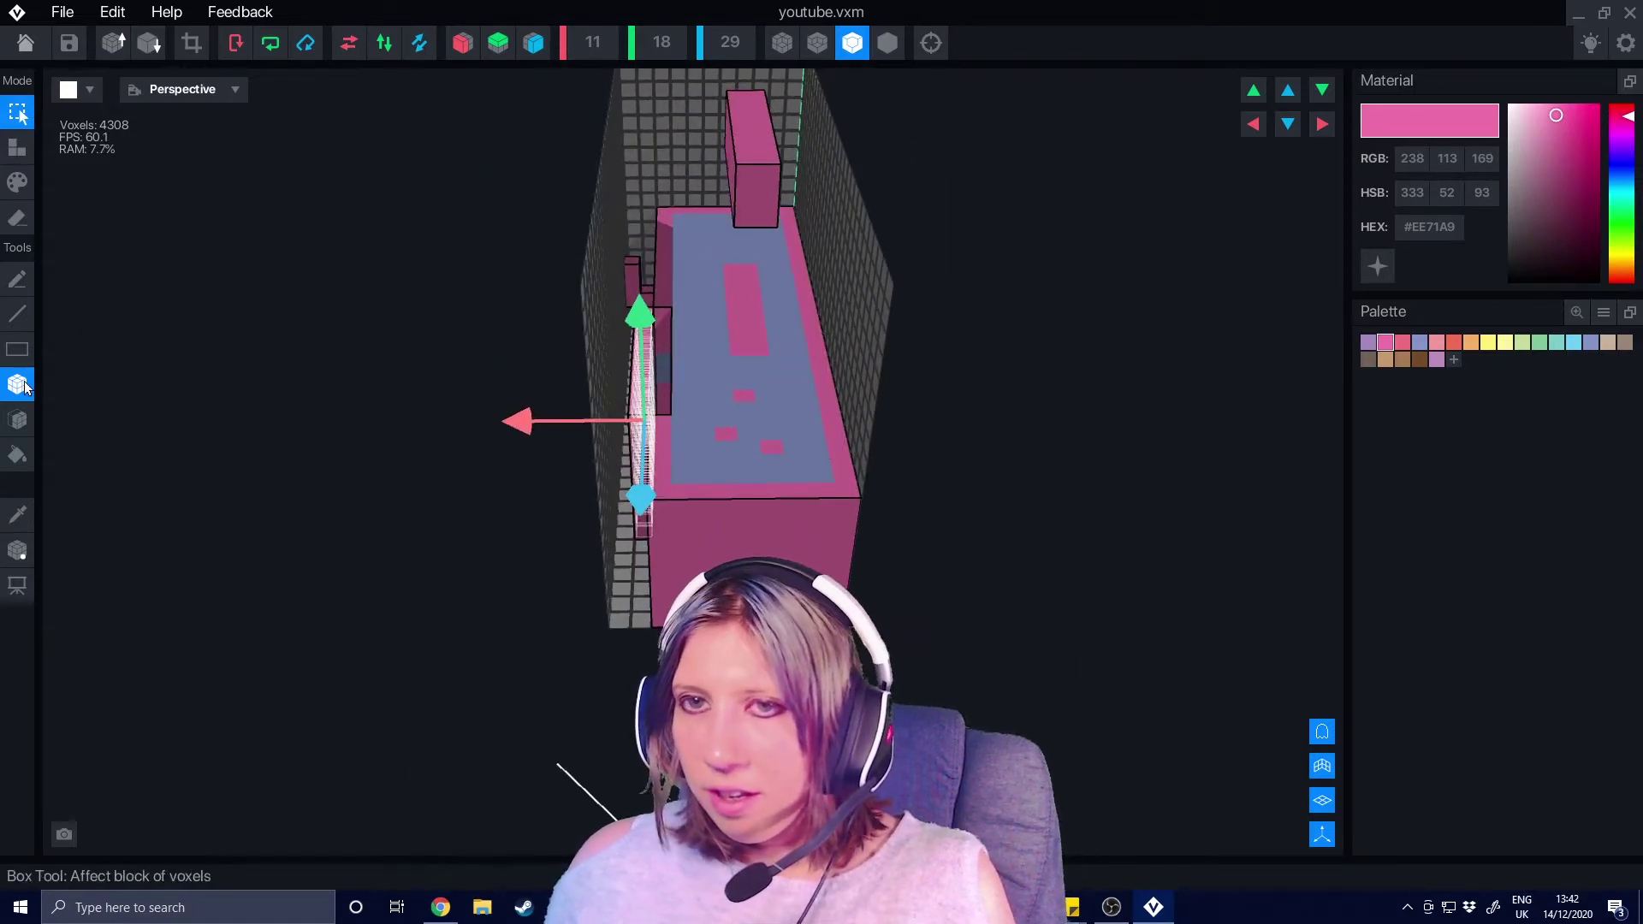
pyautogui.click(17, 146)
pyautogui.moveTo(242, 423); pyautogui.dragTo(684, 423, button='right')
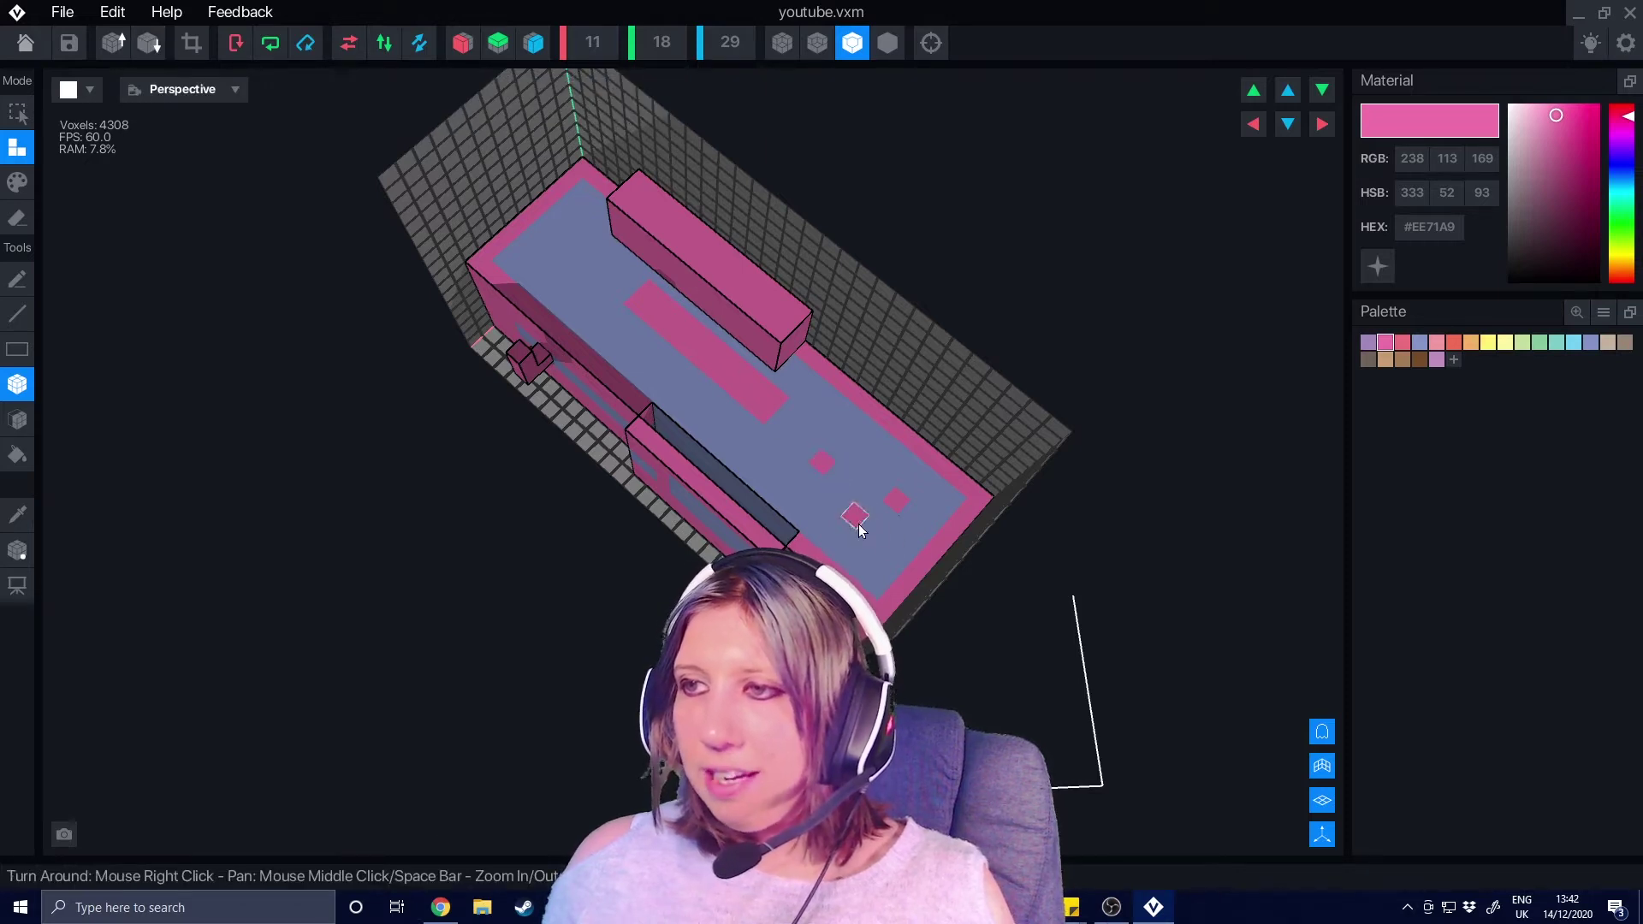
# Step: Reduce the volume resolution once and increase it twice, bringing the volume to 20 × 36 × 56 voxels
pyautogui.click(150, 44)
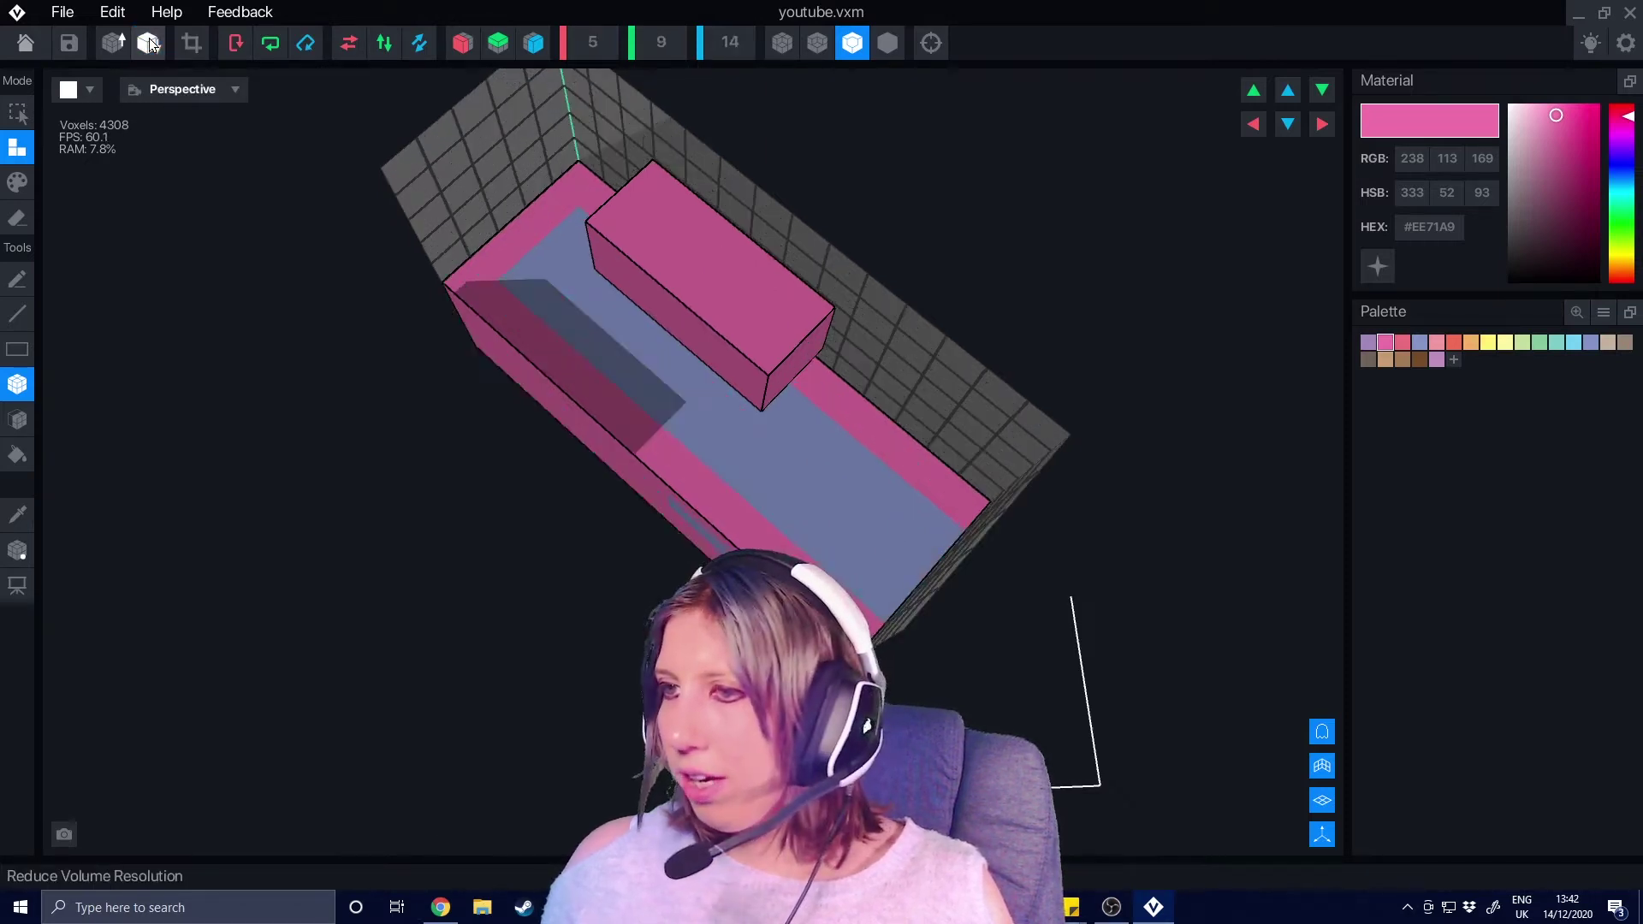
pyautogui.moveTo(227, 172); pyautogui.dragTo(631, 473, button='right')
pyautogui.moveTo(721, 323); pyautogui.dragTo(839, 355, button='right')
pyautogui.click(114, 43)
pyautogui.click(113, 42)
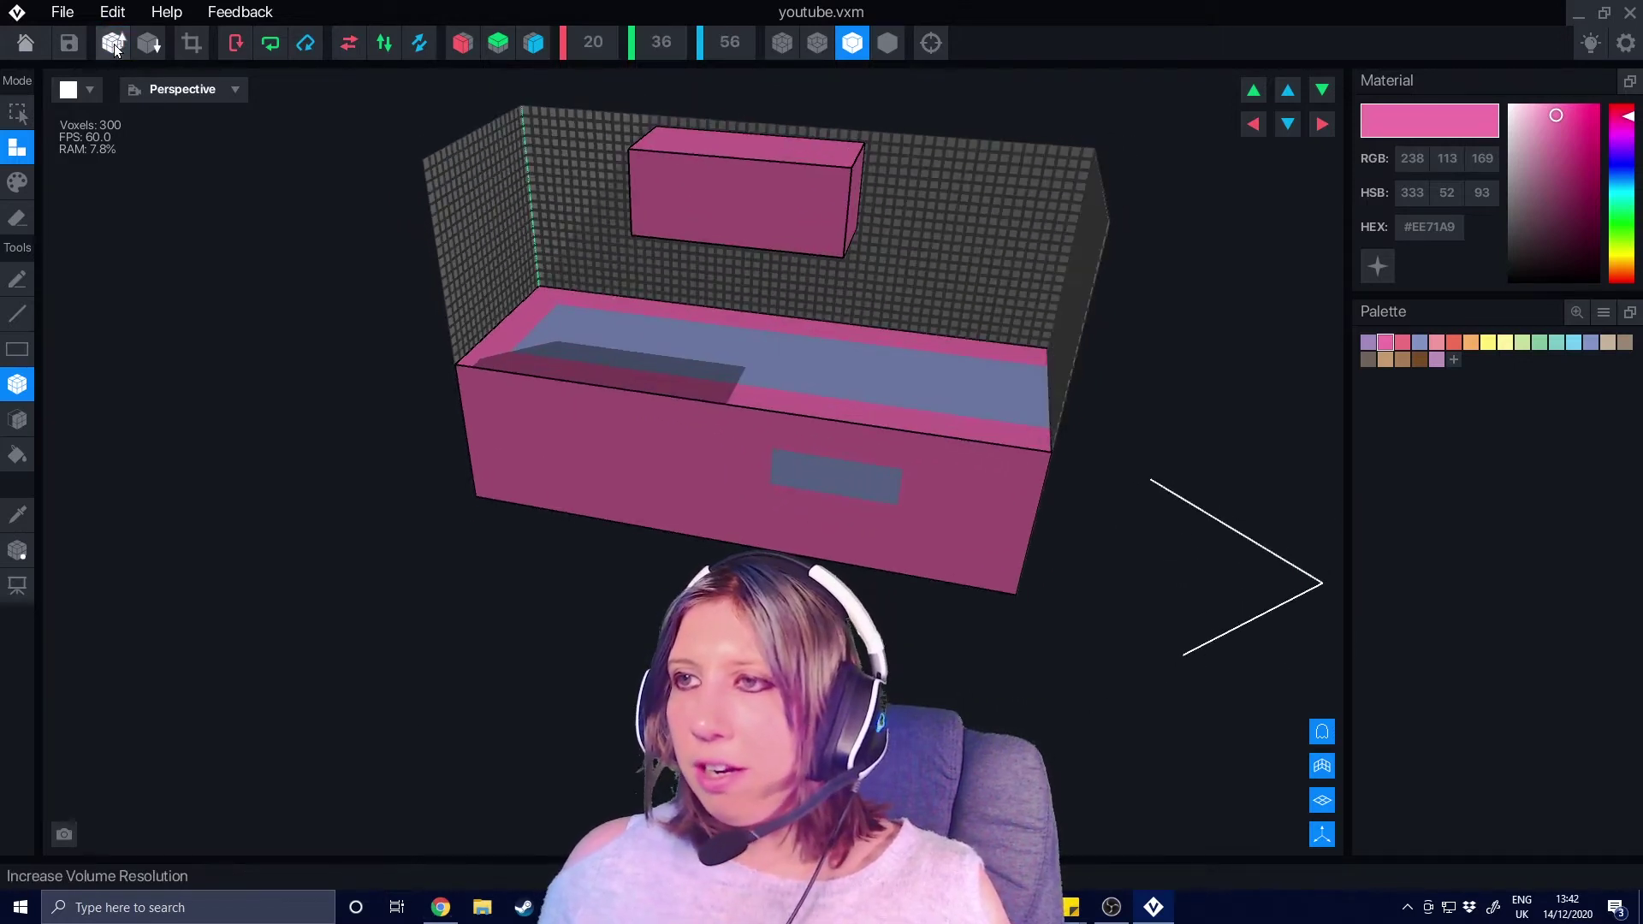
pyautogui.moveTo(796, 342); pyautogui.dragTo(813, 409, button='right')
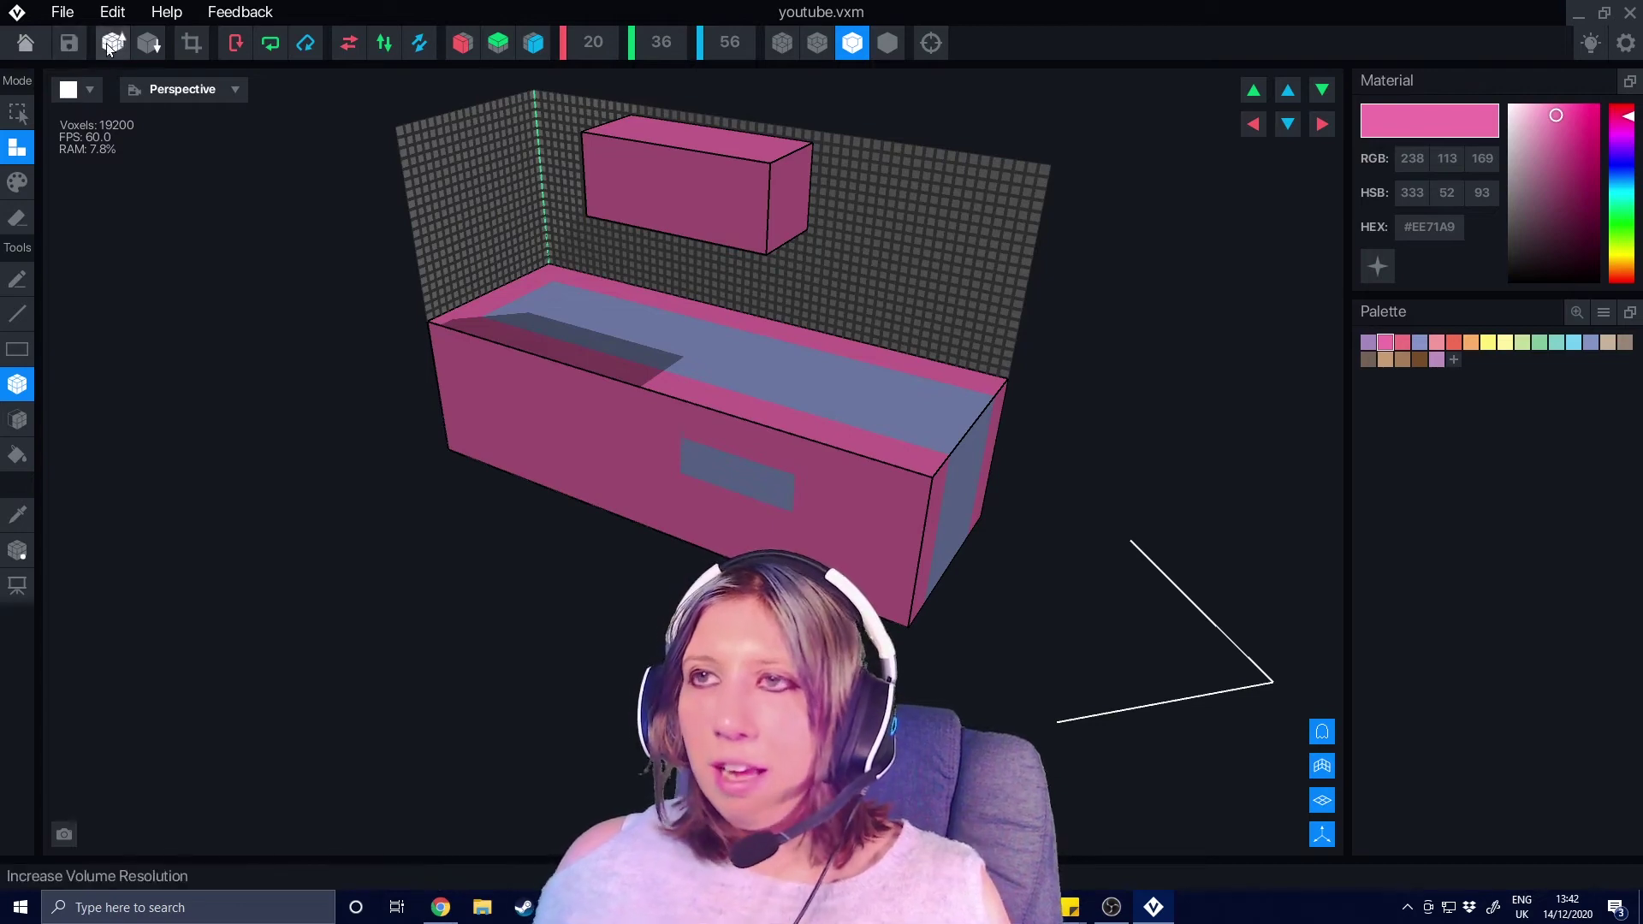
# Step: Paint several rectangles and small single-voxel spots in salmon pink #F4989E on the block's blue top surface
pyautogui.scroll(2, 922, 385)
pyautogui.moveTo(922, 385)
pyautogui.mouseDown(button='right')
pyautogui.moveTo(892, 372)
pyautogui.moveTo(908, 370)
pyautogui.mouseUp(button='right')
pyautogui.click(19, 190)
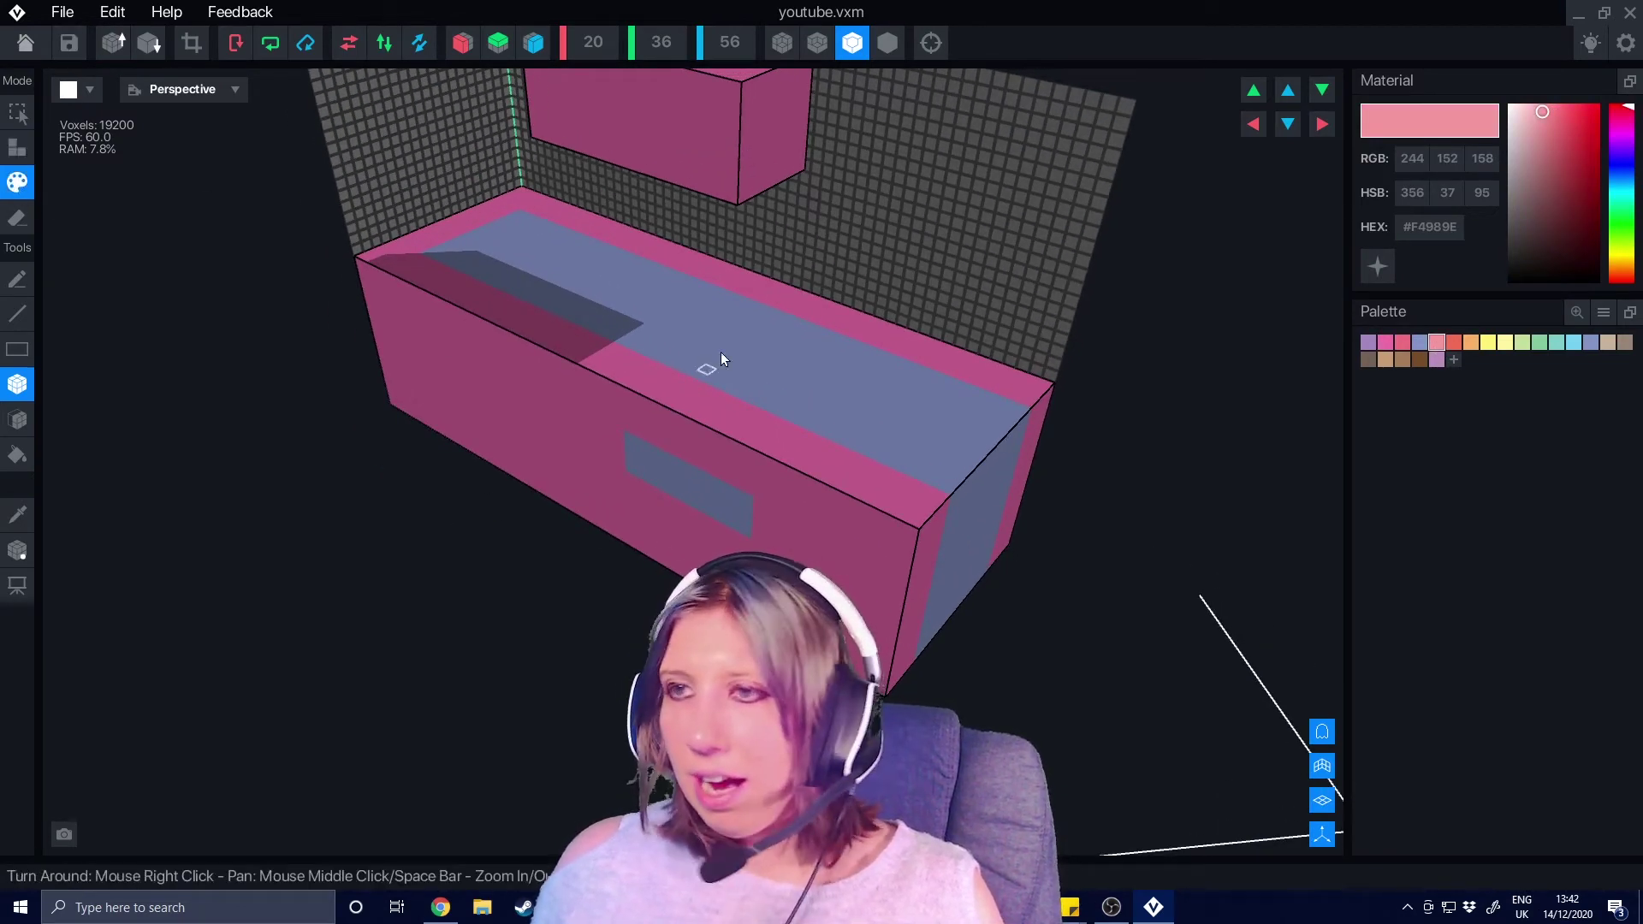
pyautogui.moveTo(739, 326); pyautogui.dragTo(808, 374)
pyautogui.click(865, 398)
pyautogui.click(903, 415)
pyautogui.click(923, 396)
pyautogui.click(954, 412)
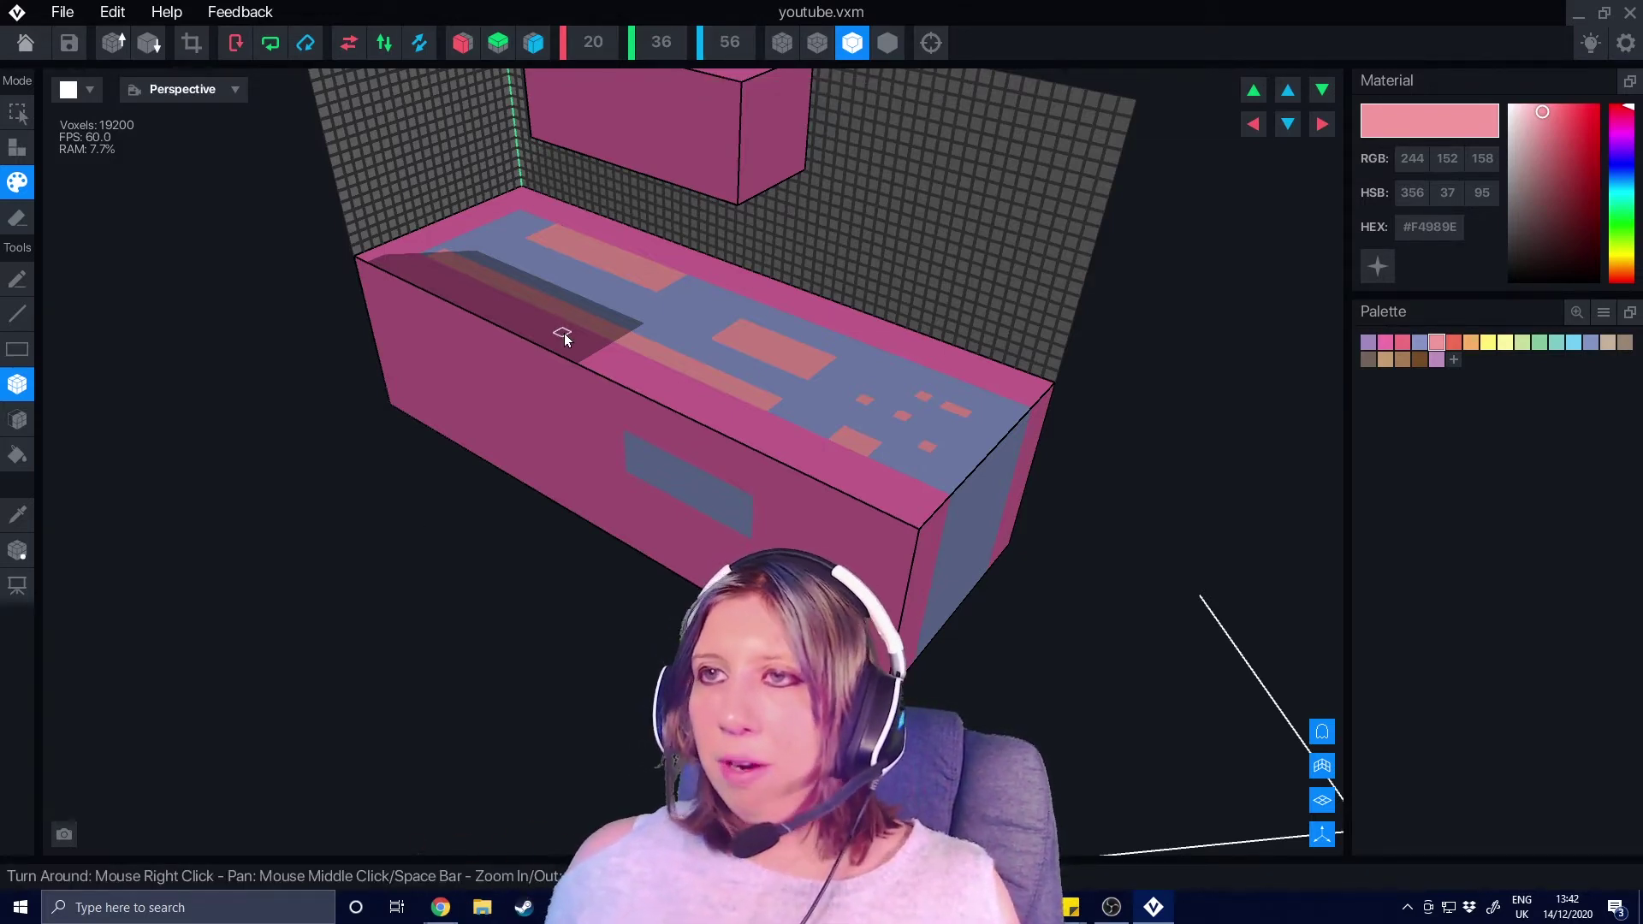
# Step: Set the volume's X width to 120 voxels and its Y height to 200 voxels
pyautogui.moveTo(563, 336); pyautogui.dragTo(472, 440, button='right')
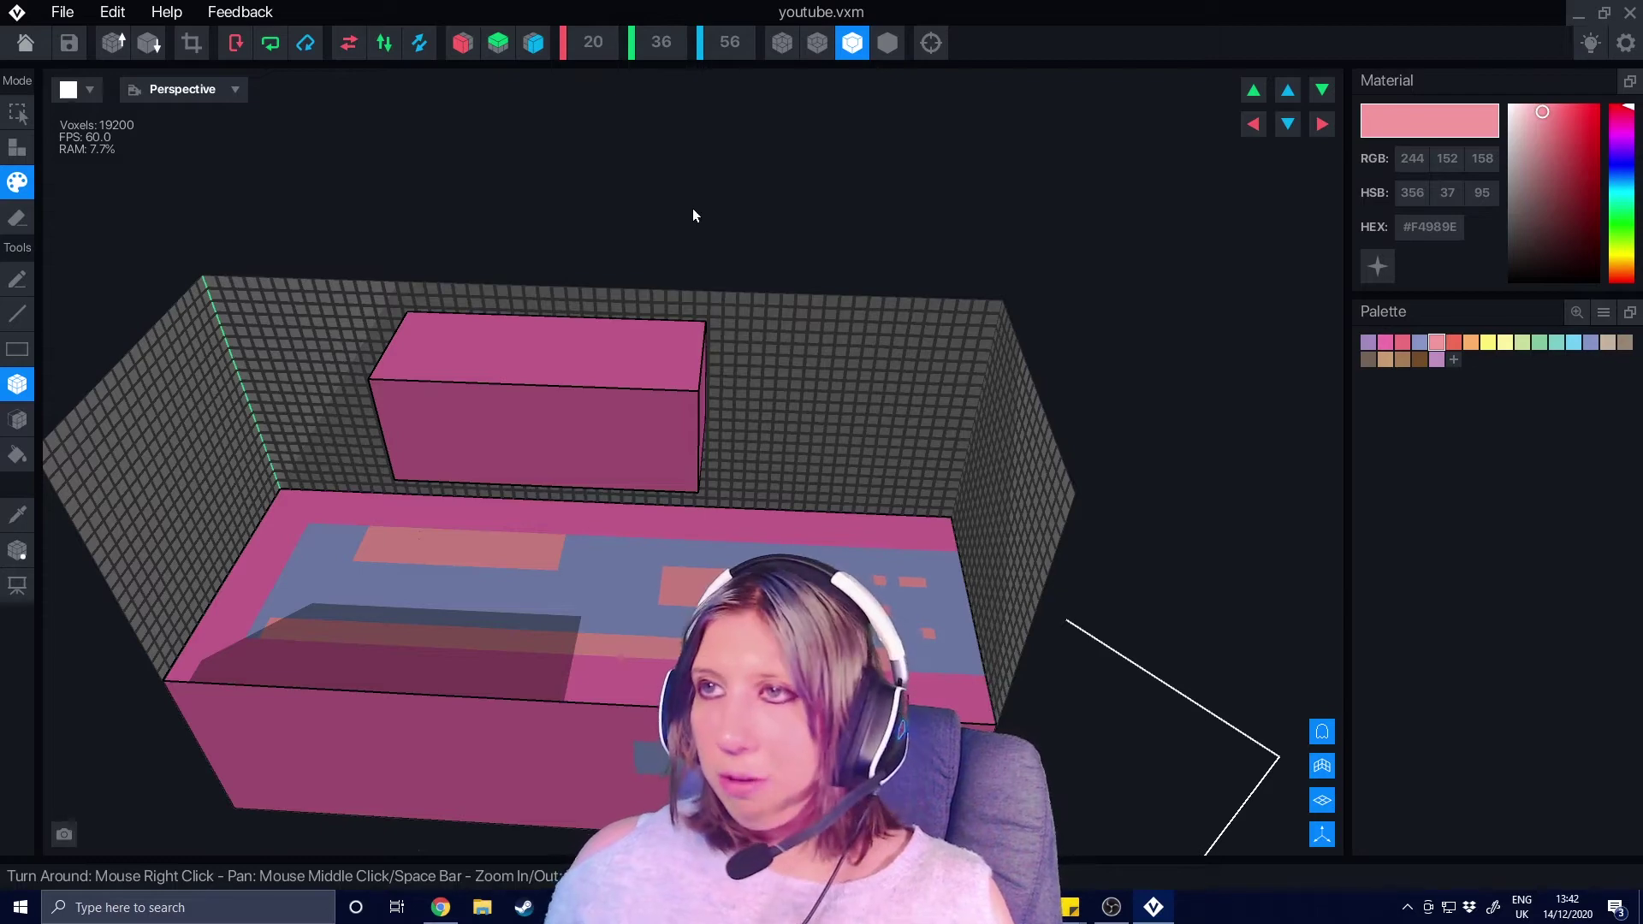
pyautogui.moveTo(671, 496); pyautogui.dragTo(691, 511, button='right')
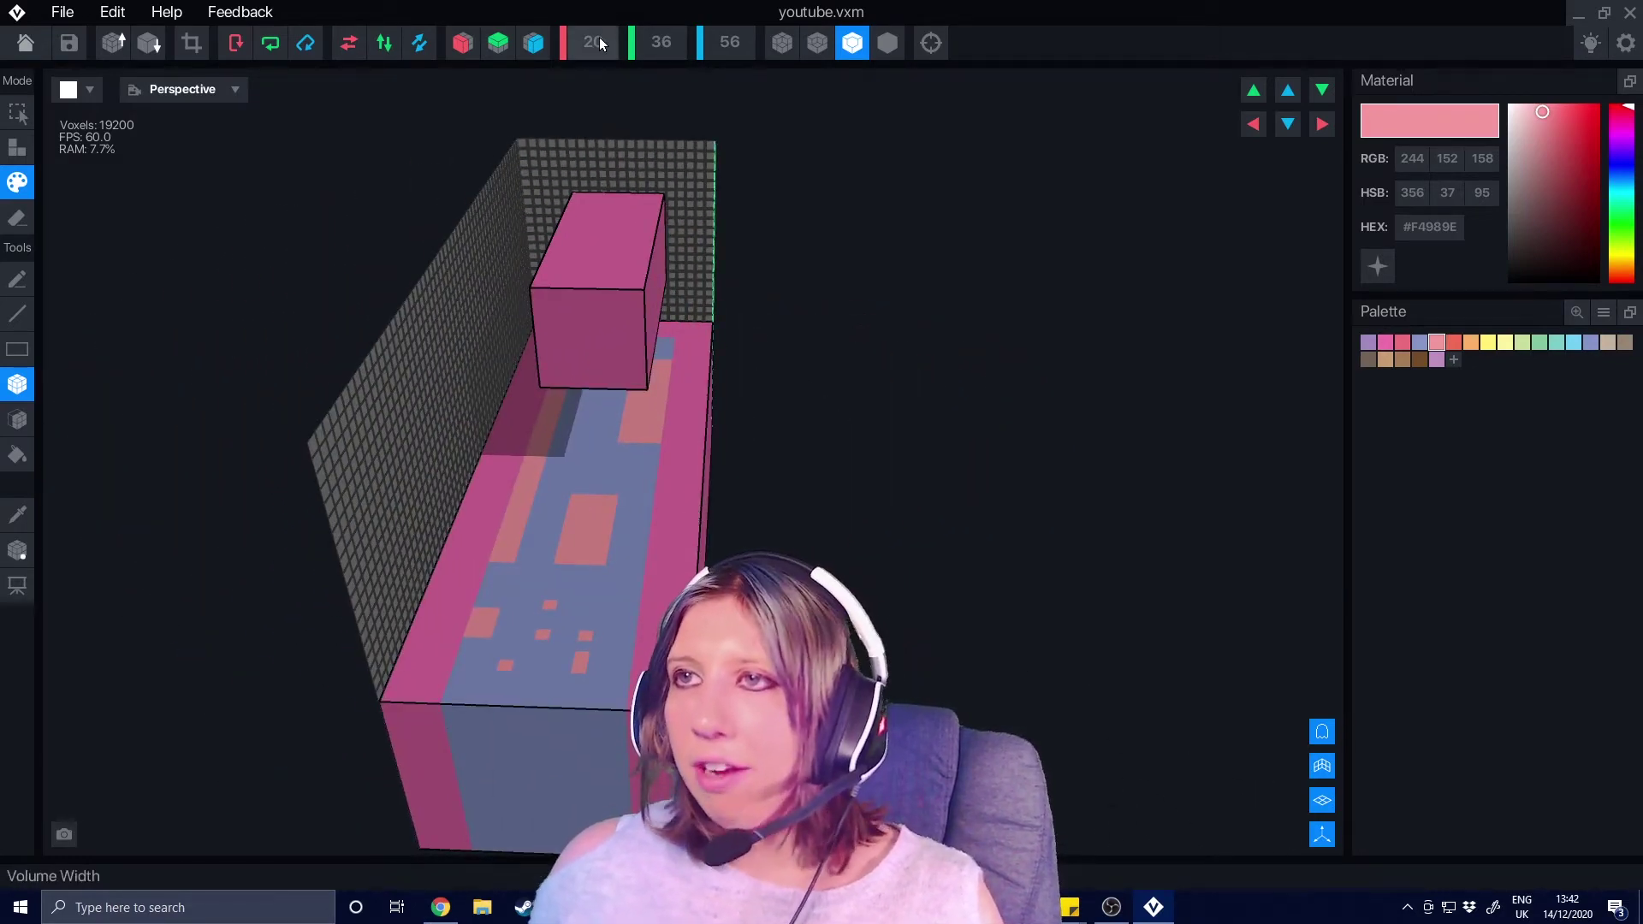
pyautogui.write('120')
pyautogui.press('Return')
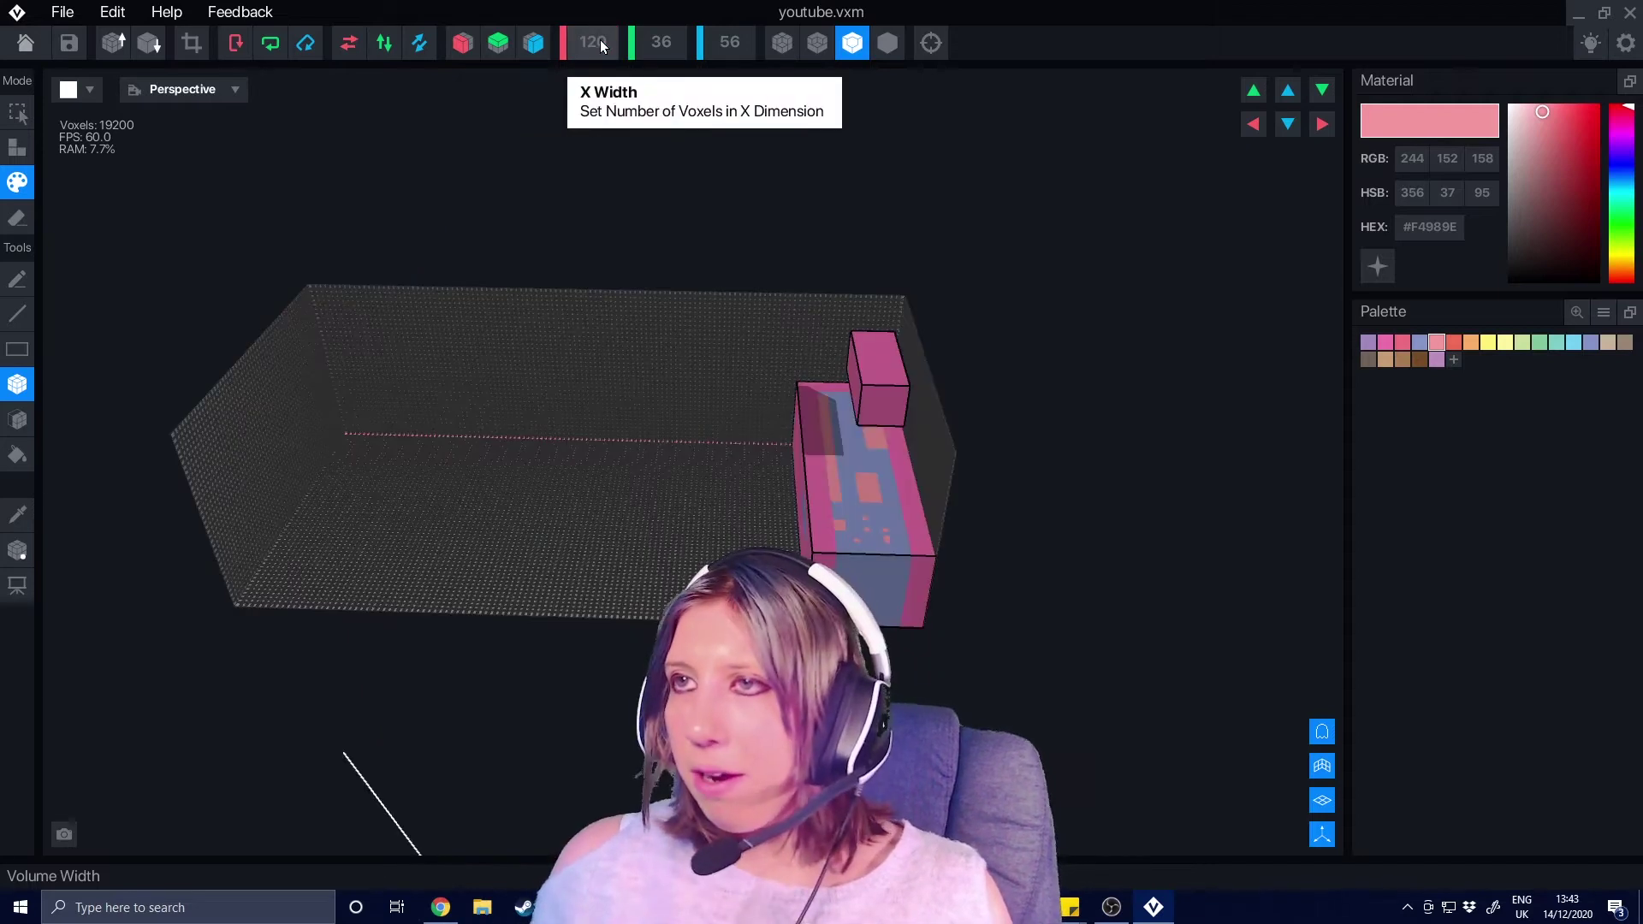
pyautogui.click(666, 42)
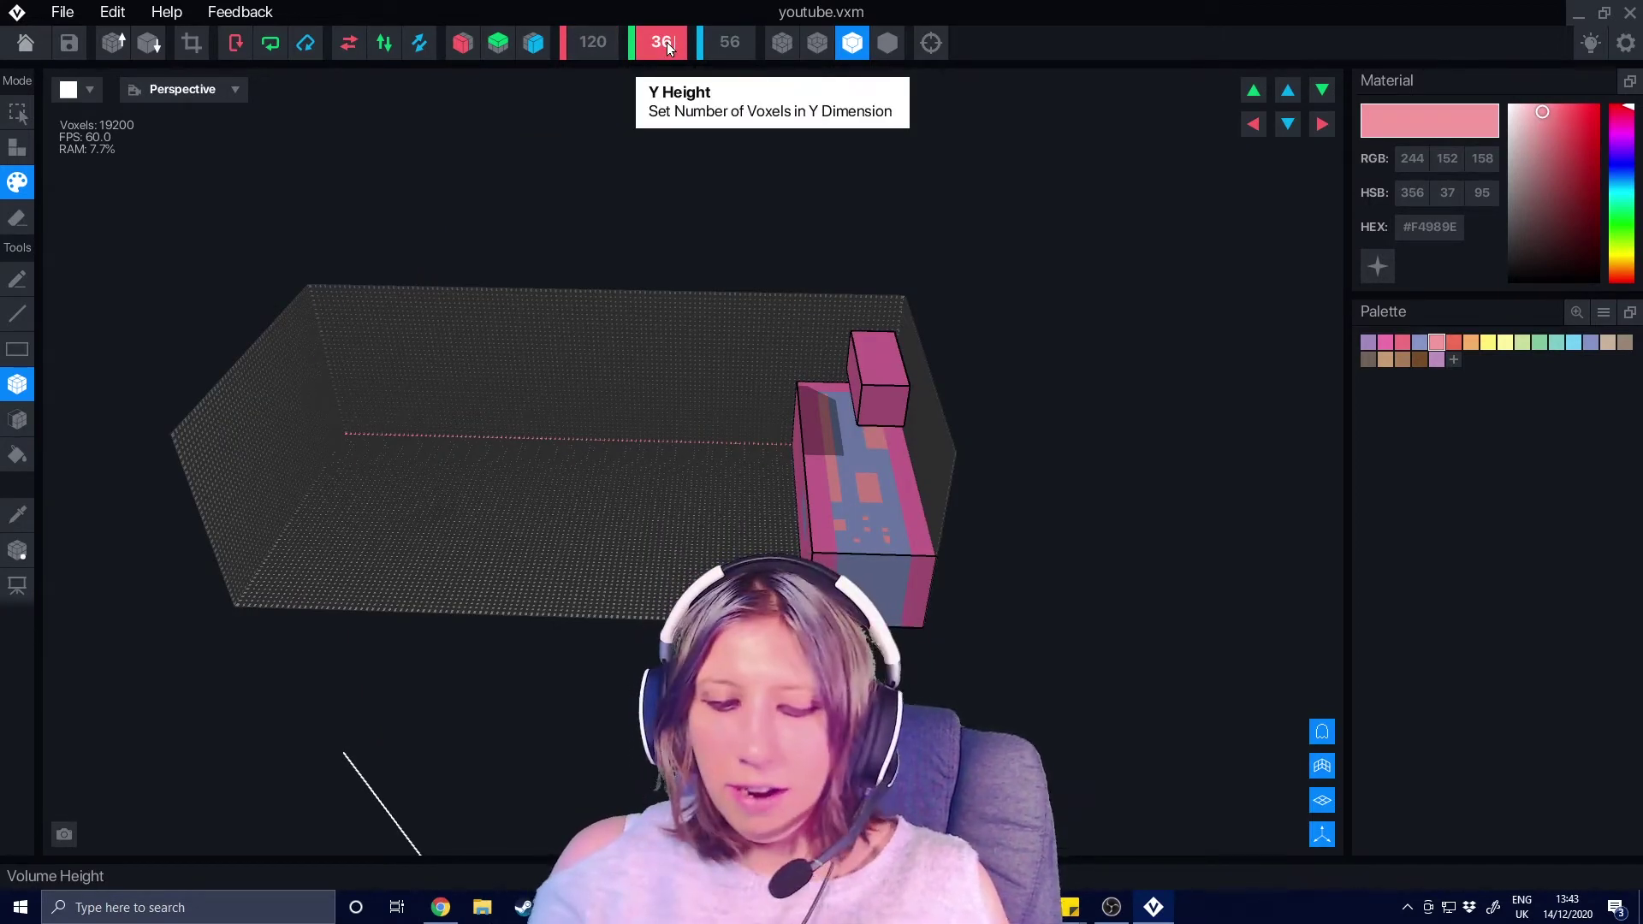
pyautogui.write('200')
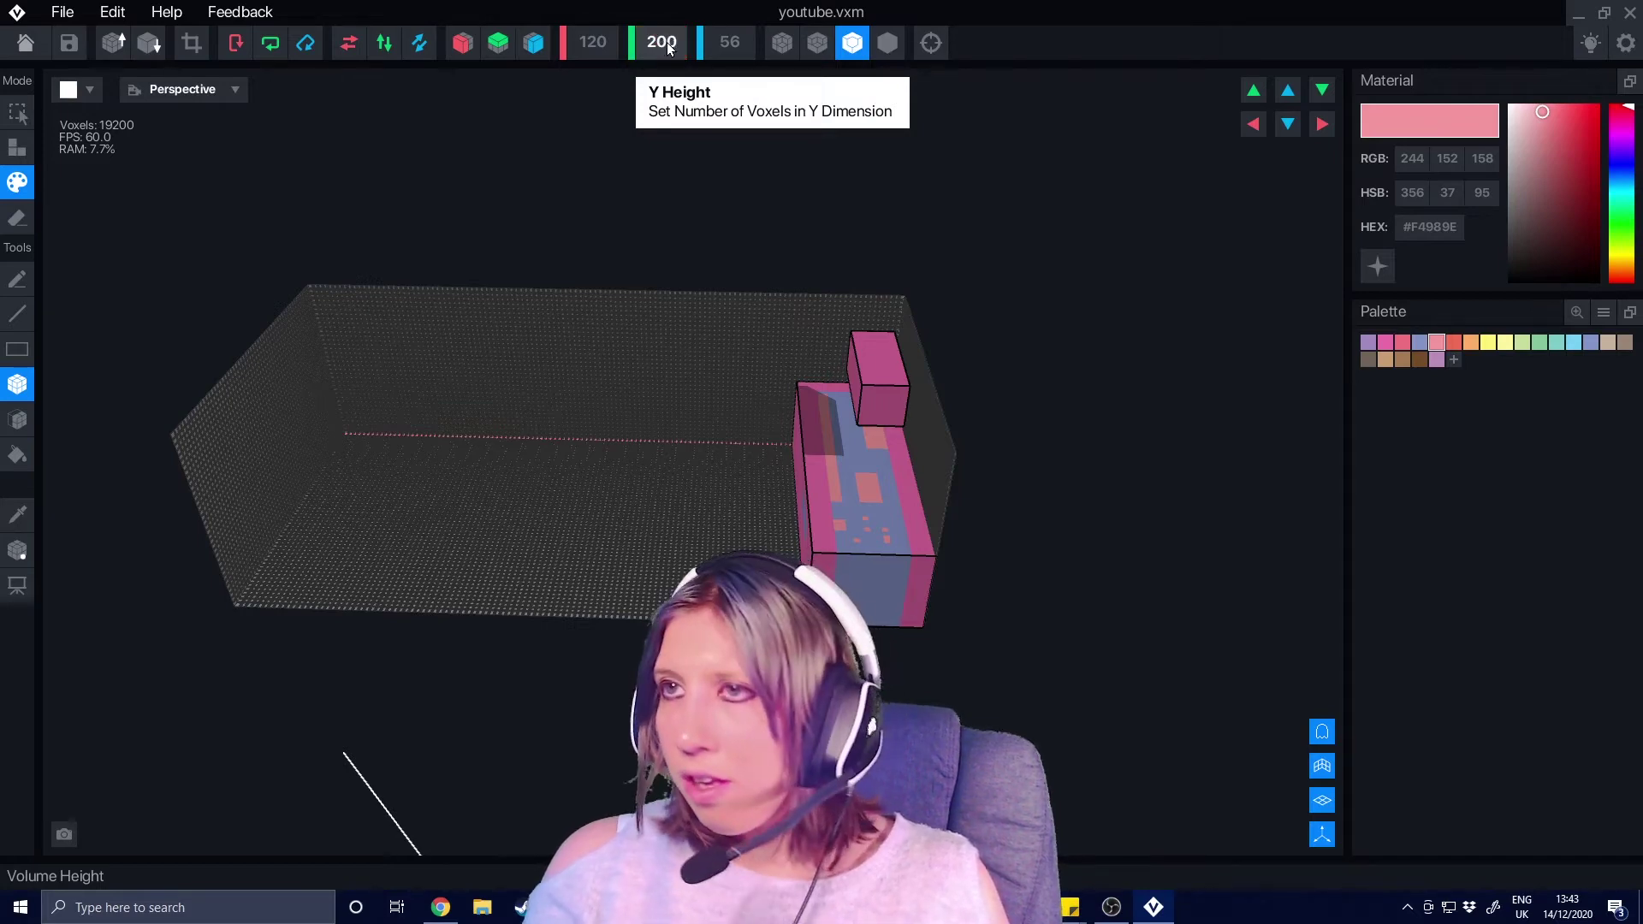
pyautogui.press('Return')
# Step: Switch the voxel appearance to Hide Edges and examine the plain surfaces of the block and floating bar up close
pyautogui.moveTo(694, 510); pyautogui.dragTo(654, 556, button='right')
pyautogui.scroll(4, 668, 403)
pyautogui.moveTo(681, 239); pyautogui.dragTo(676, 248, button='right')
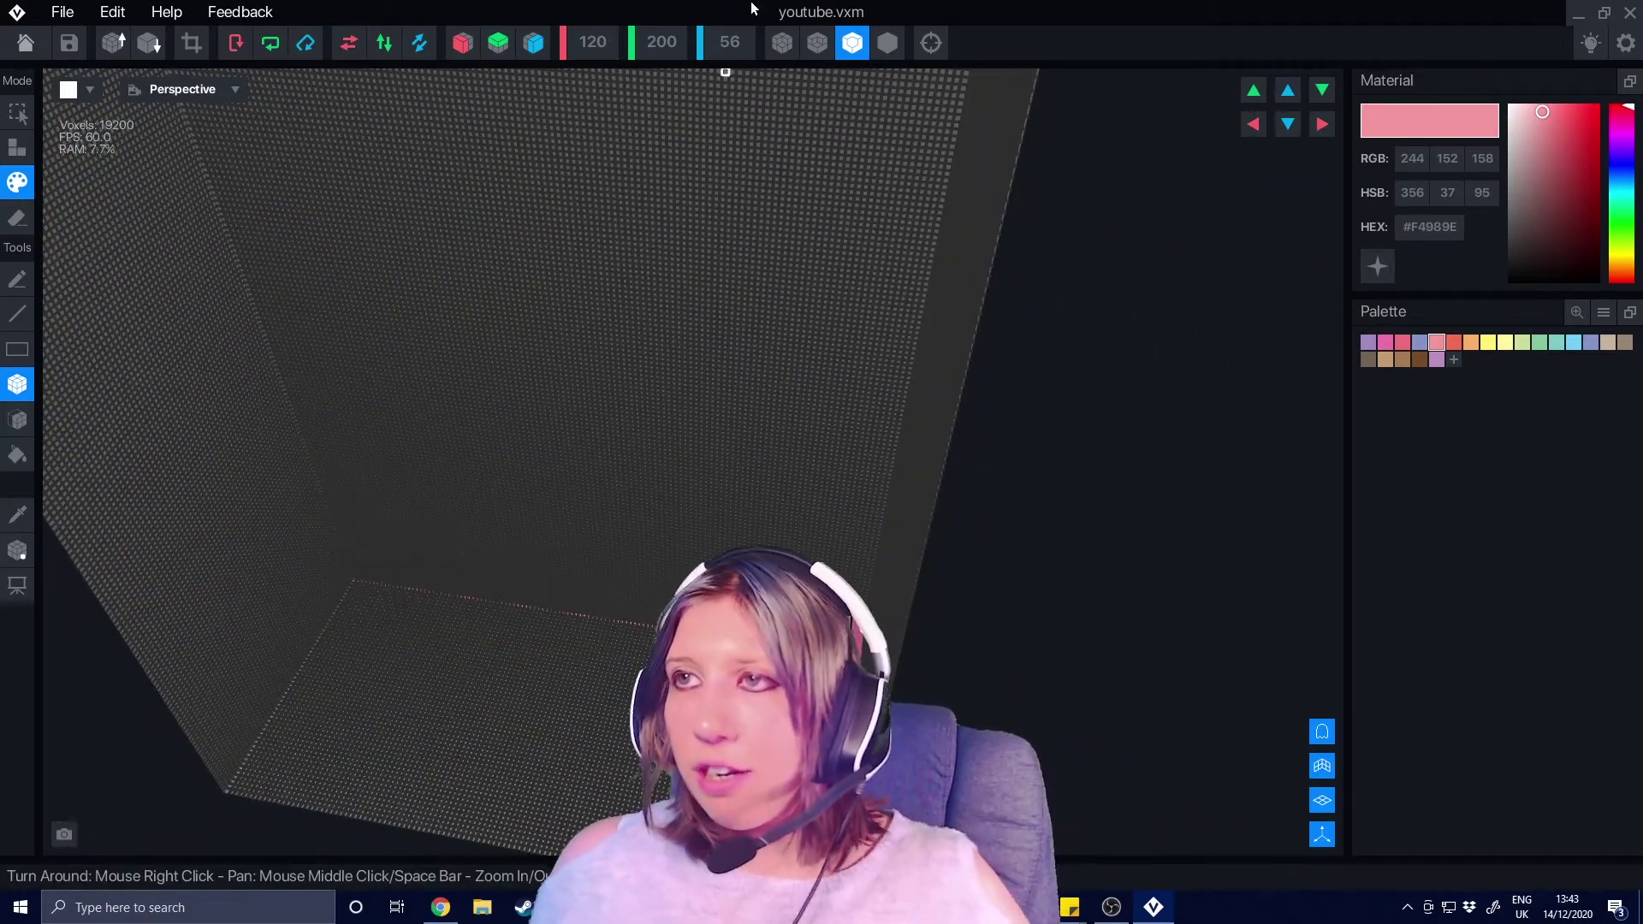
pyautogui.click(888, 43)
pyautogui.moveTo(635, 796); pyautogui.dragTo(685, 564, button='middle')
pyautogui.scroll(1, 684, 591)
pyautogui.moveTo(685, 582); pyautogui.dragTo(745, 556, button='right')
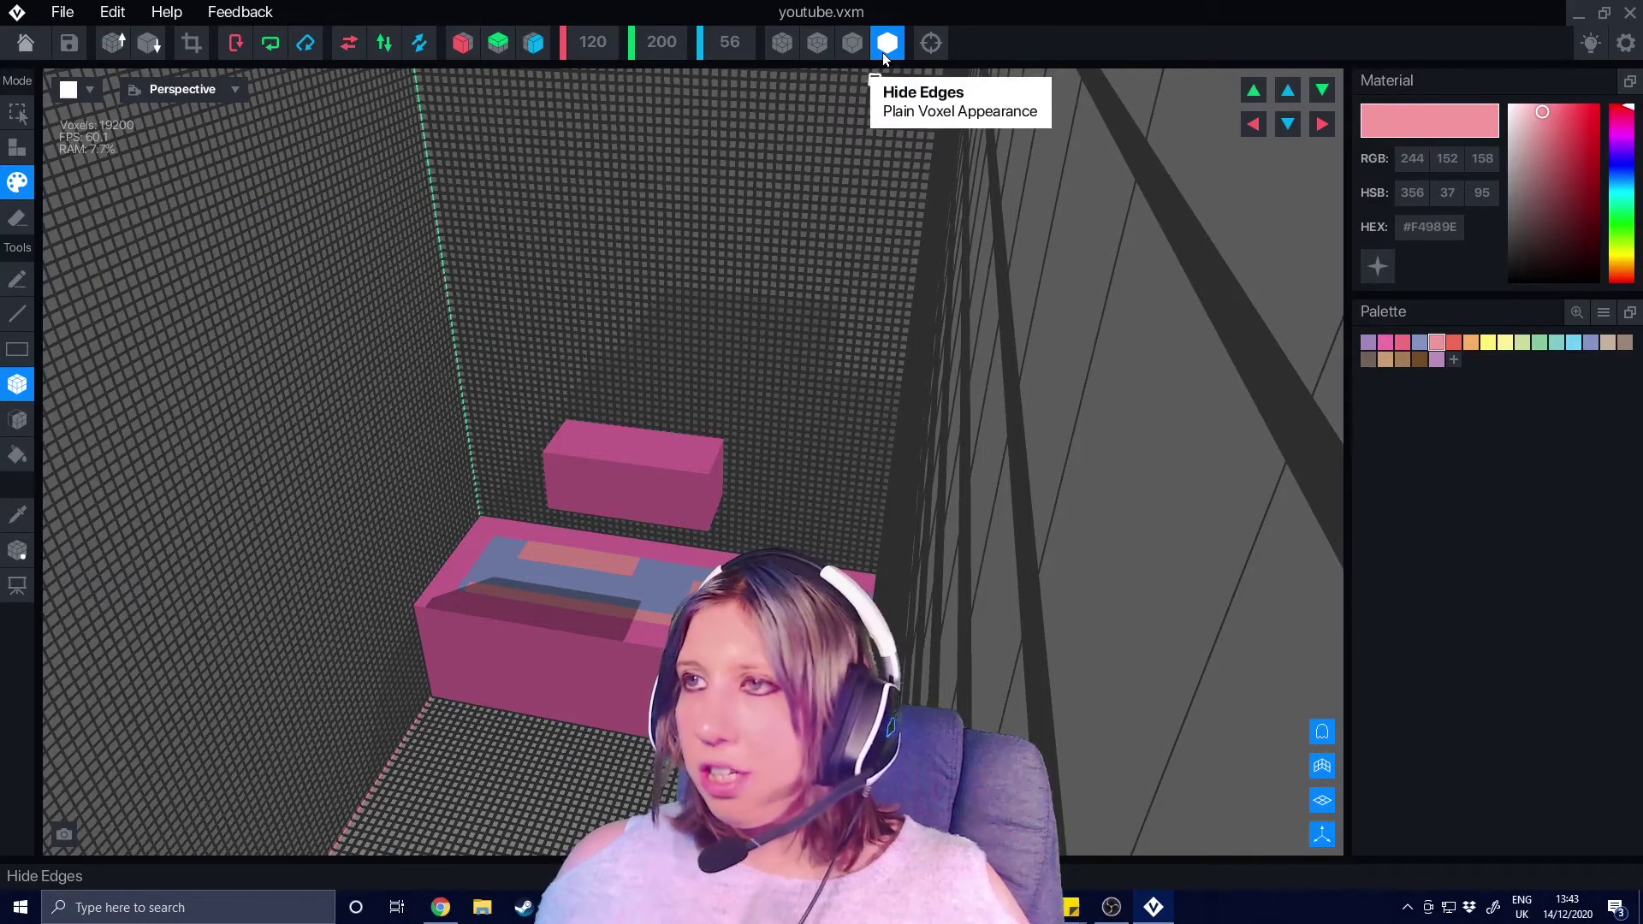
pyautogui.moveTo(599, 599); pyautogui.dragTo(565, 587, button='right')
pyautogui.scroll(3, 557, 642)
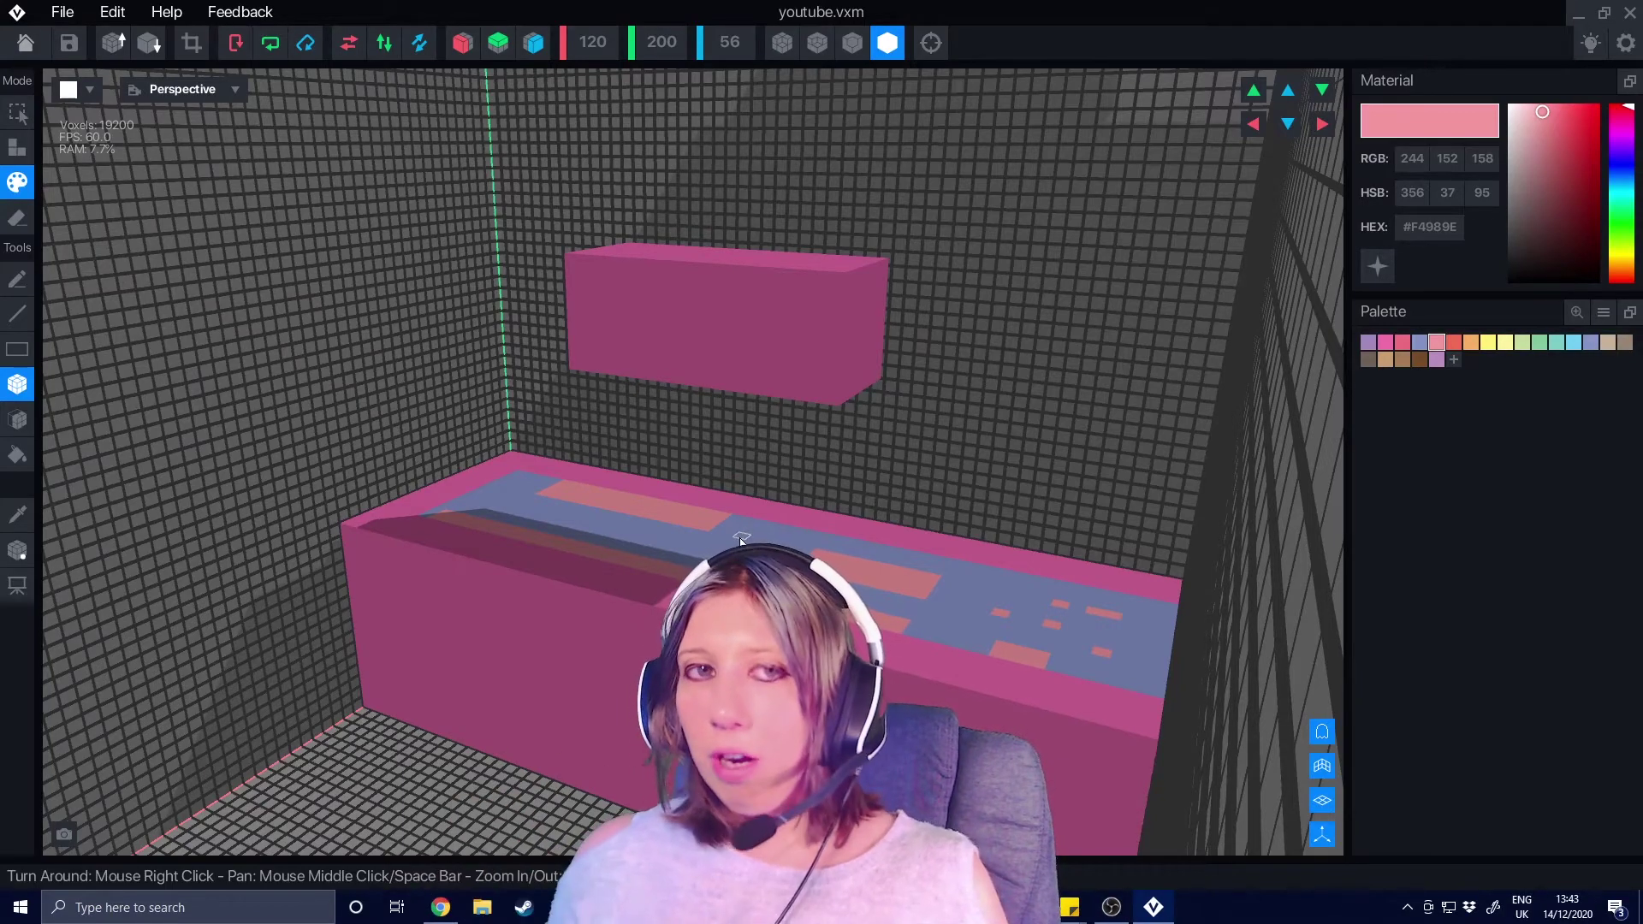
pyautogui.moveTo(706, 505); pyautogui.dragTo(603, 632, button='right')
pyautogui.moveTo(909, 300); pyautogui.dragTo(786, 345, button='right')
# Step: Compare the edge display styles from Nice Edges to the full per-voxel grid, settling on outlines around merged face regions
pyautogui.click(853, 45)
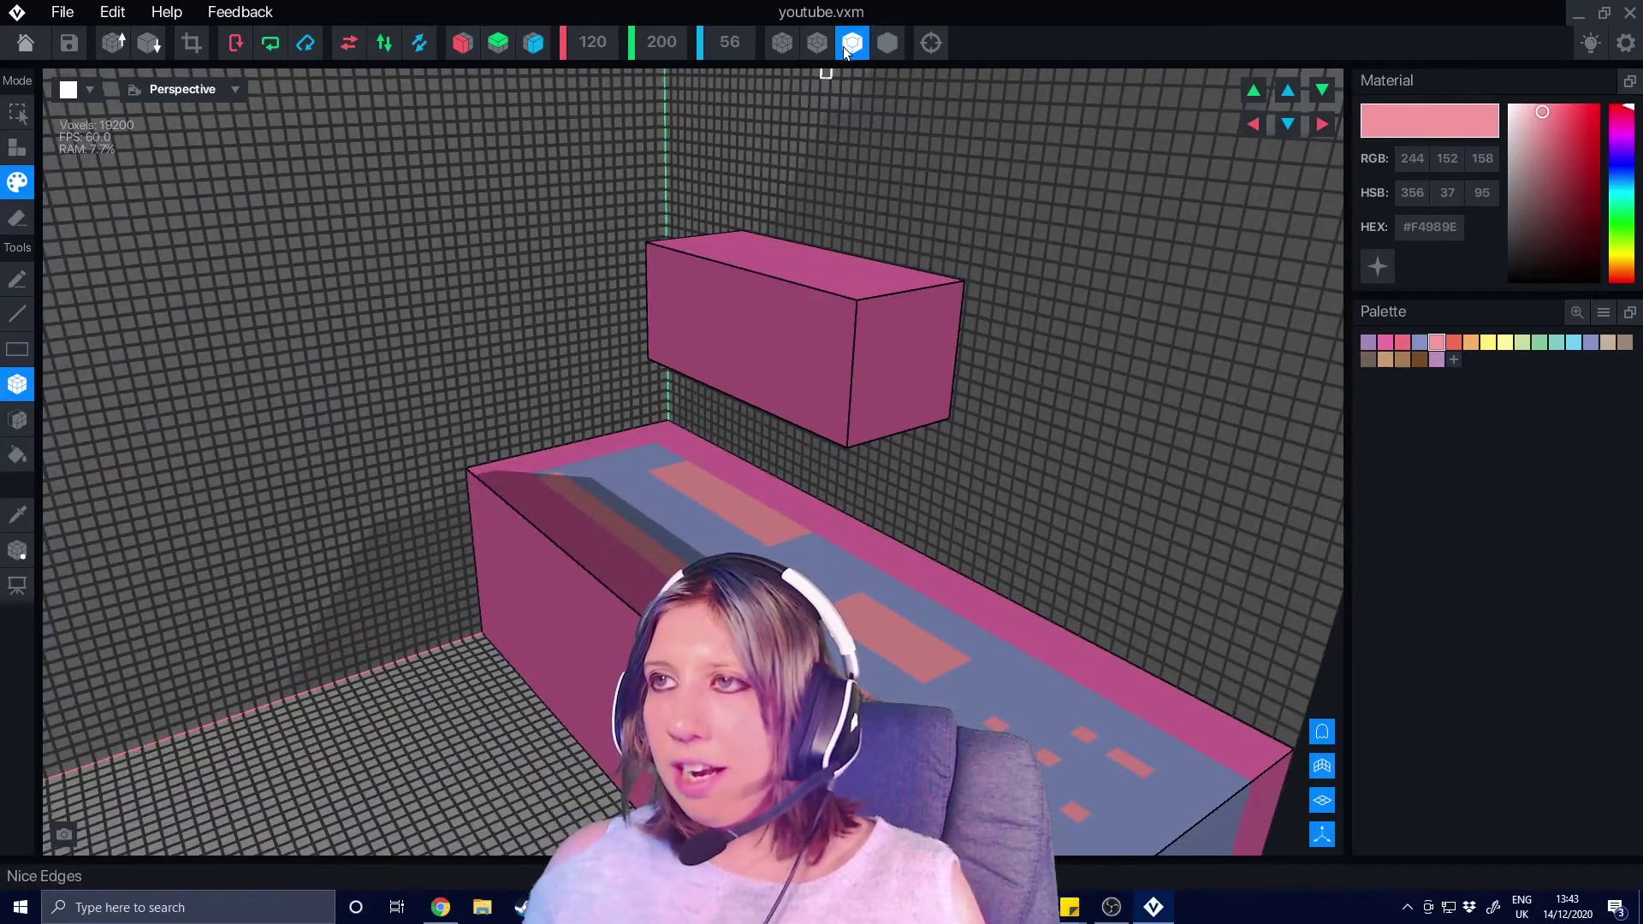
pyautogui.click(819, 46)
pyautogui.moveTo(789, 204); pyautogui.dragTo(907, 223, button='right')
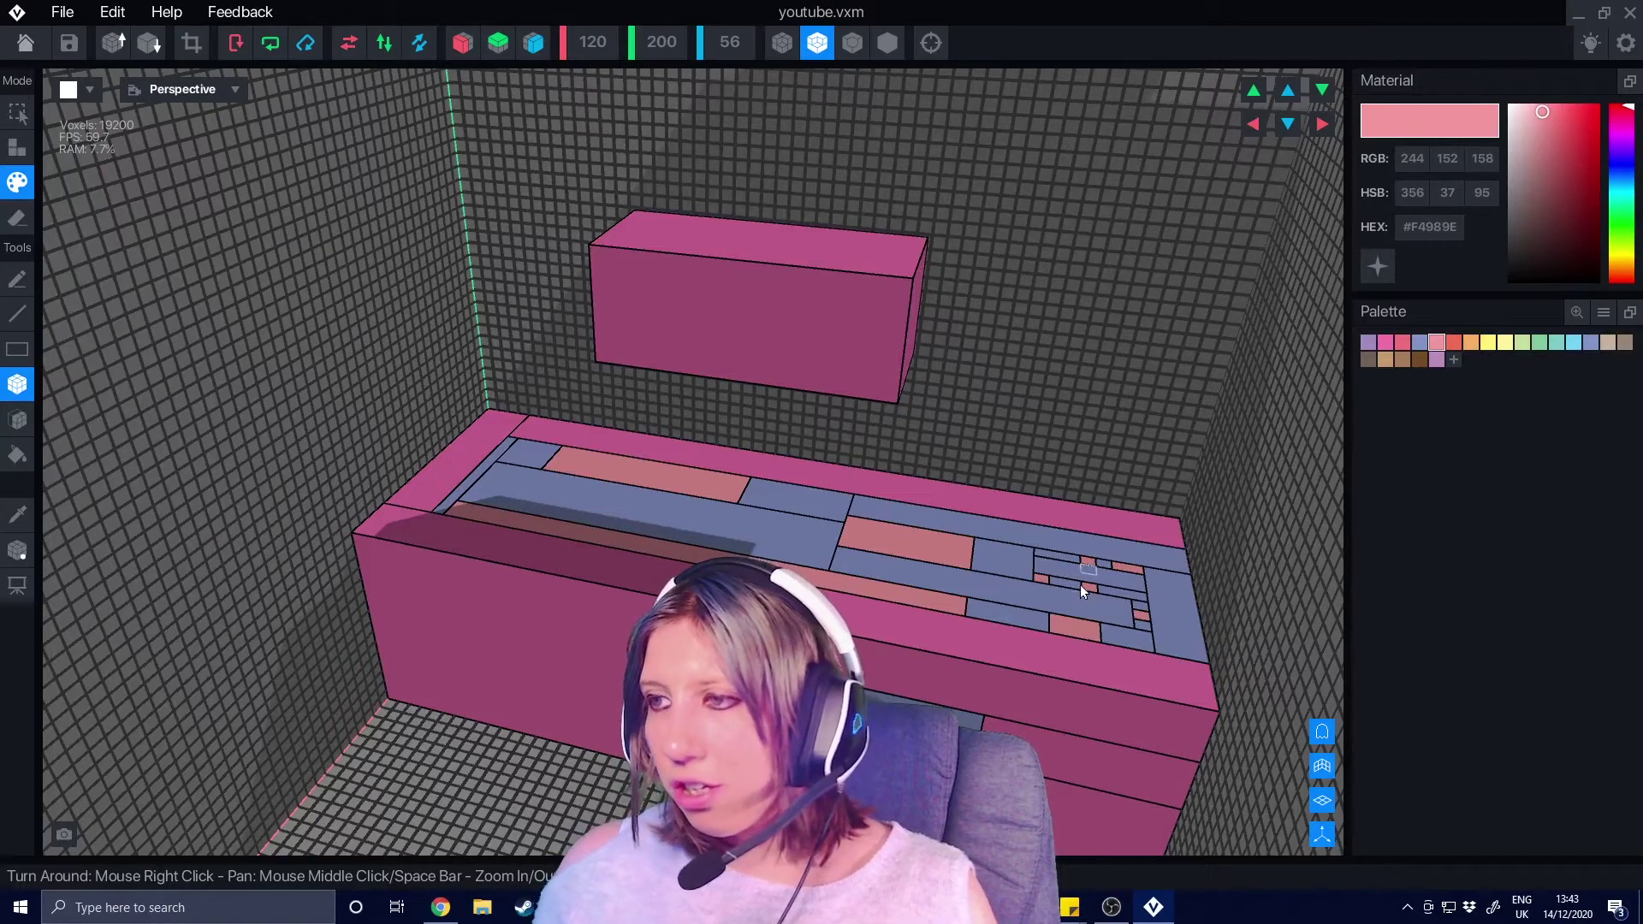
pyautogui.click(782, 43)
pyautogui.moveTo(785, 213); pyautogui.dragTo(890, 218, button='right')
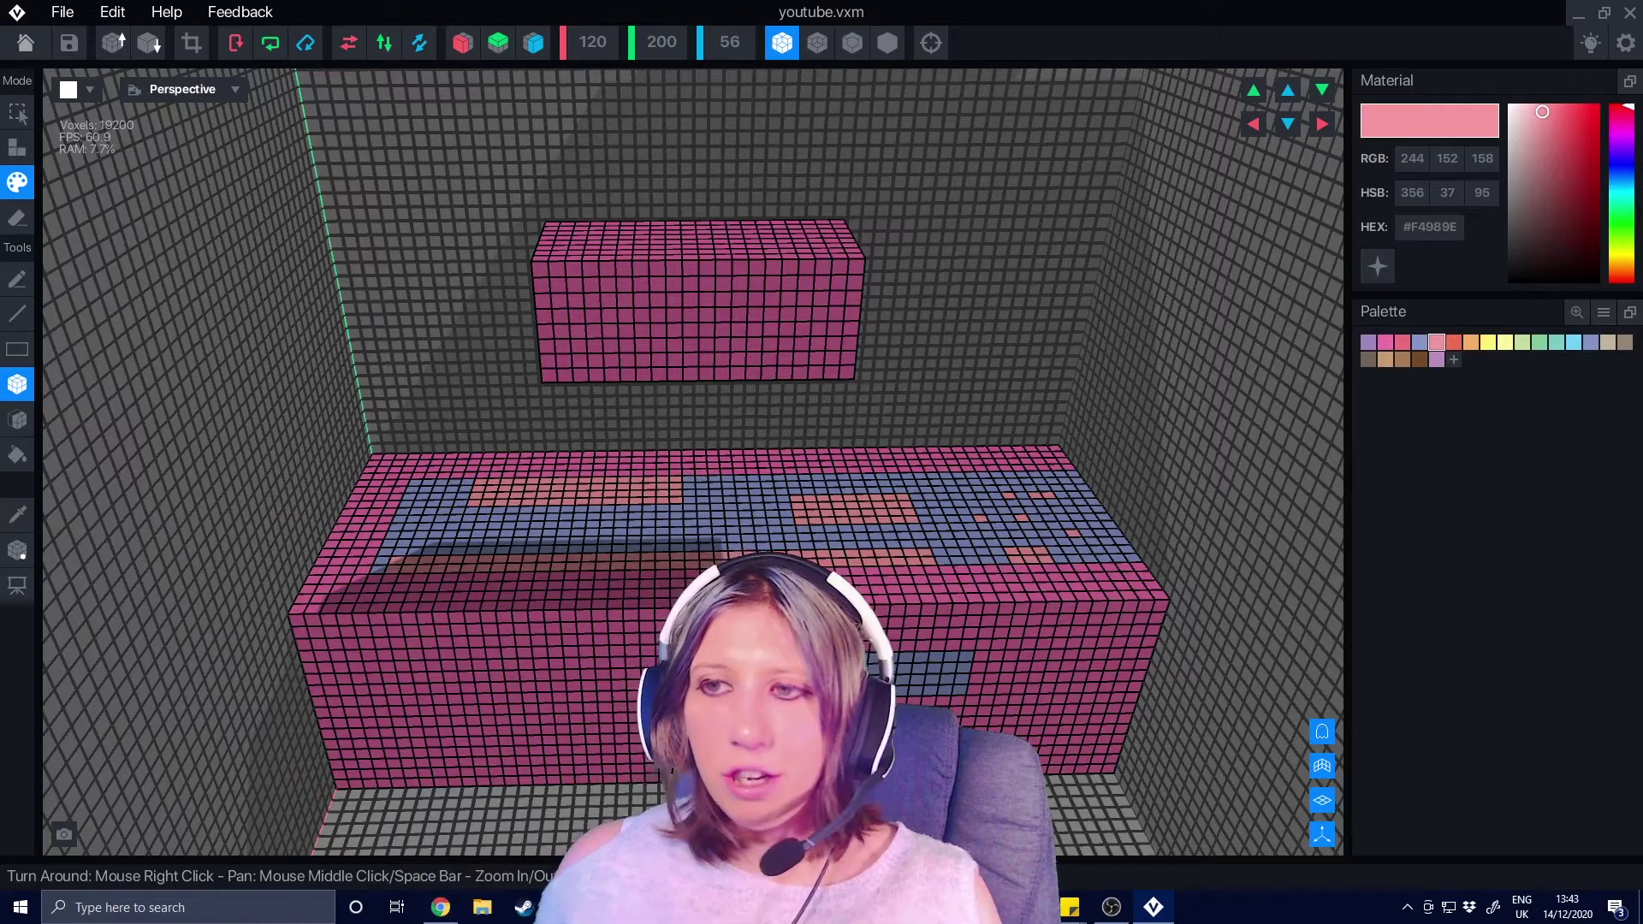
pyautogui.click(817, 43)
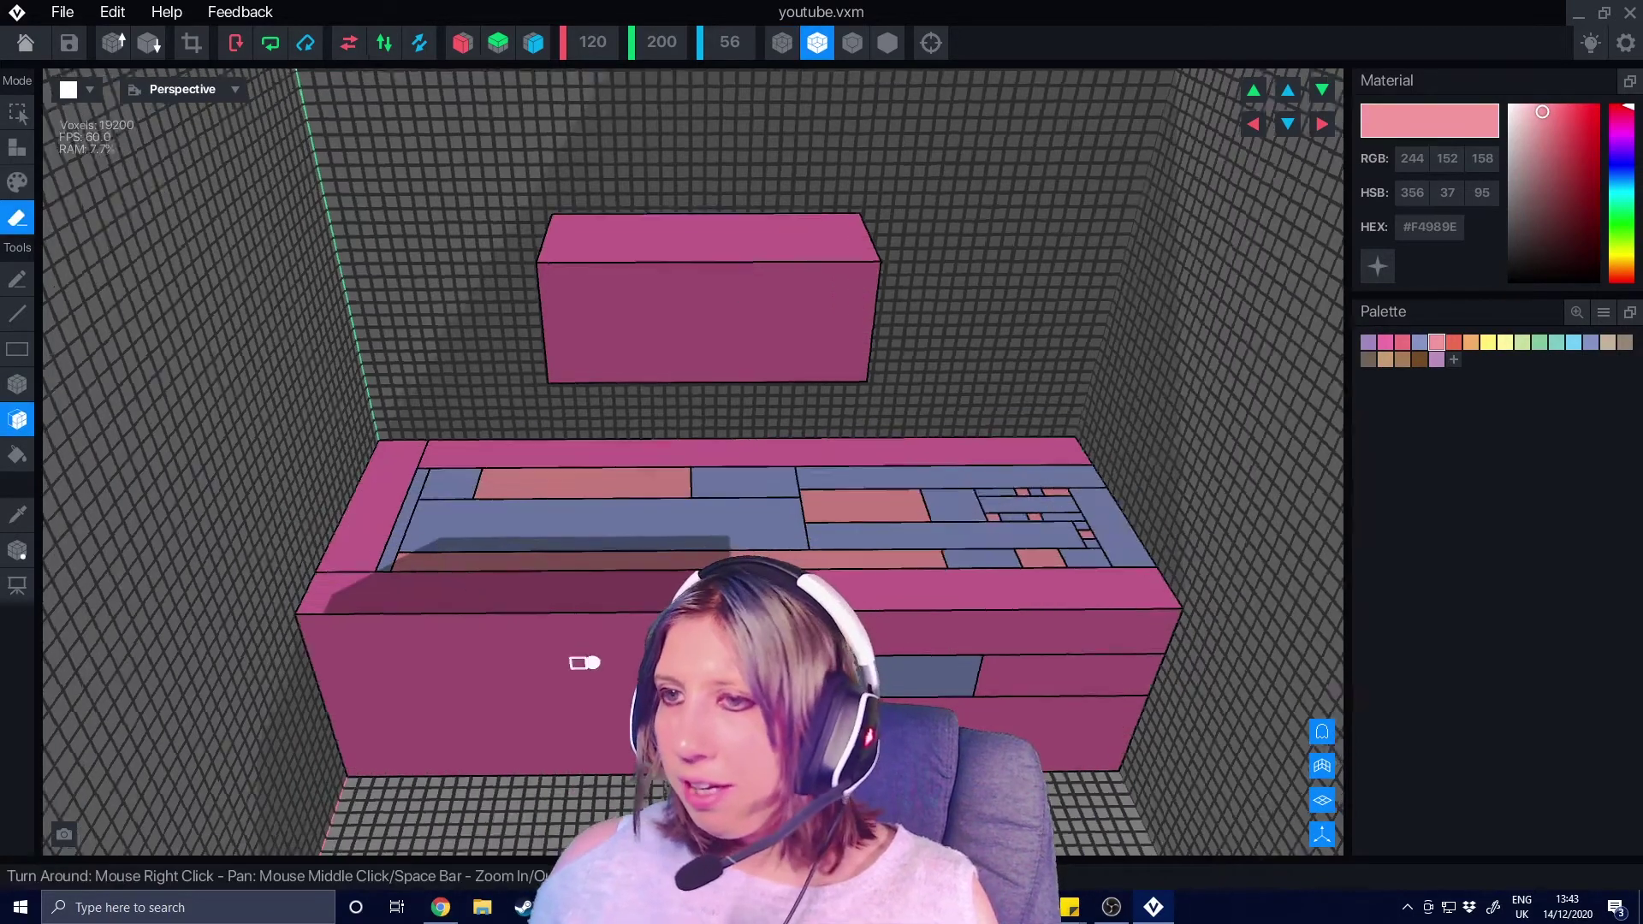
# Step: Erase the front salmon strip and several layers of the block's blue top surface around the salmon shapes with the Face Tool
pyautogui.moveTo(585, 663); pyautogui.dragTo(612, 543, button='right')
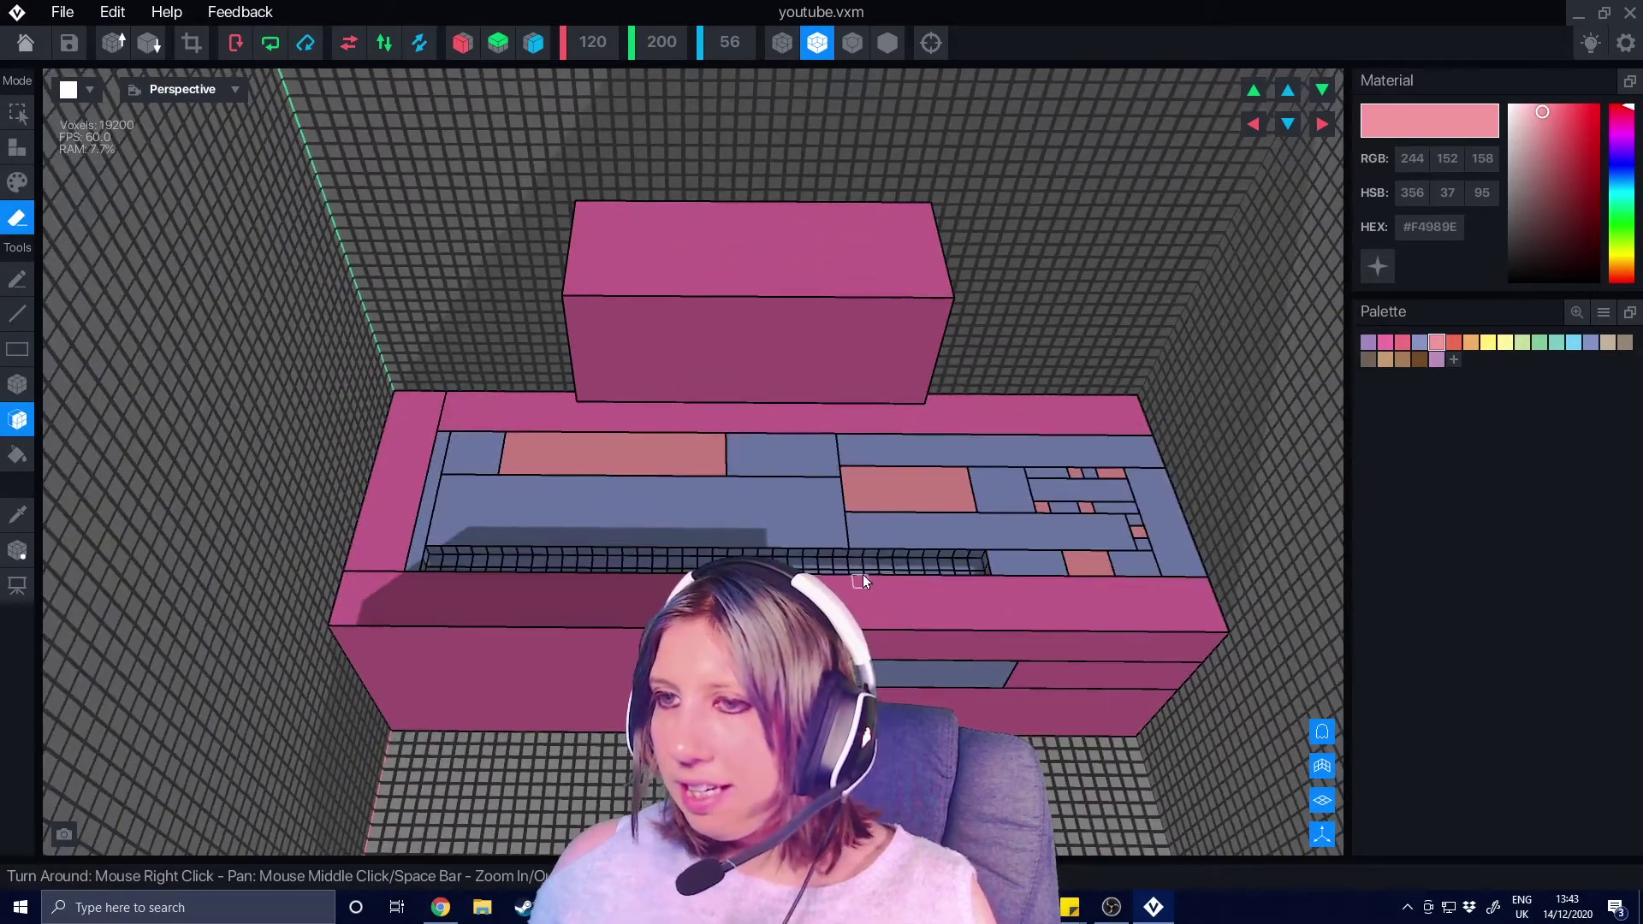
pyautogui.click(794, 544)
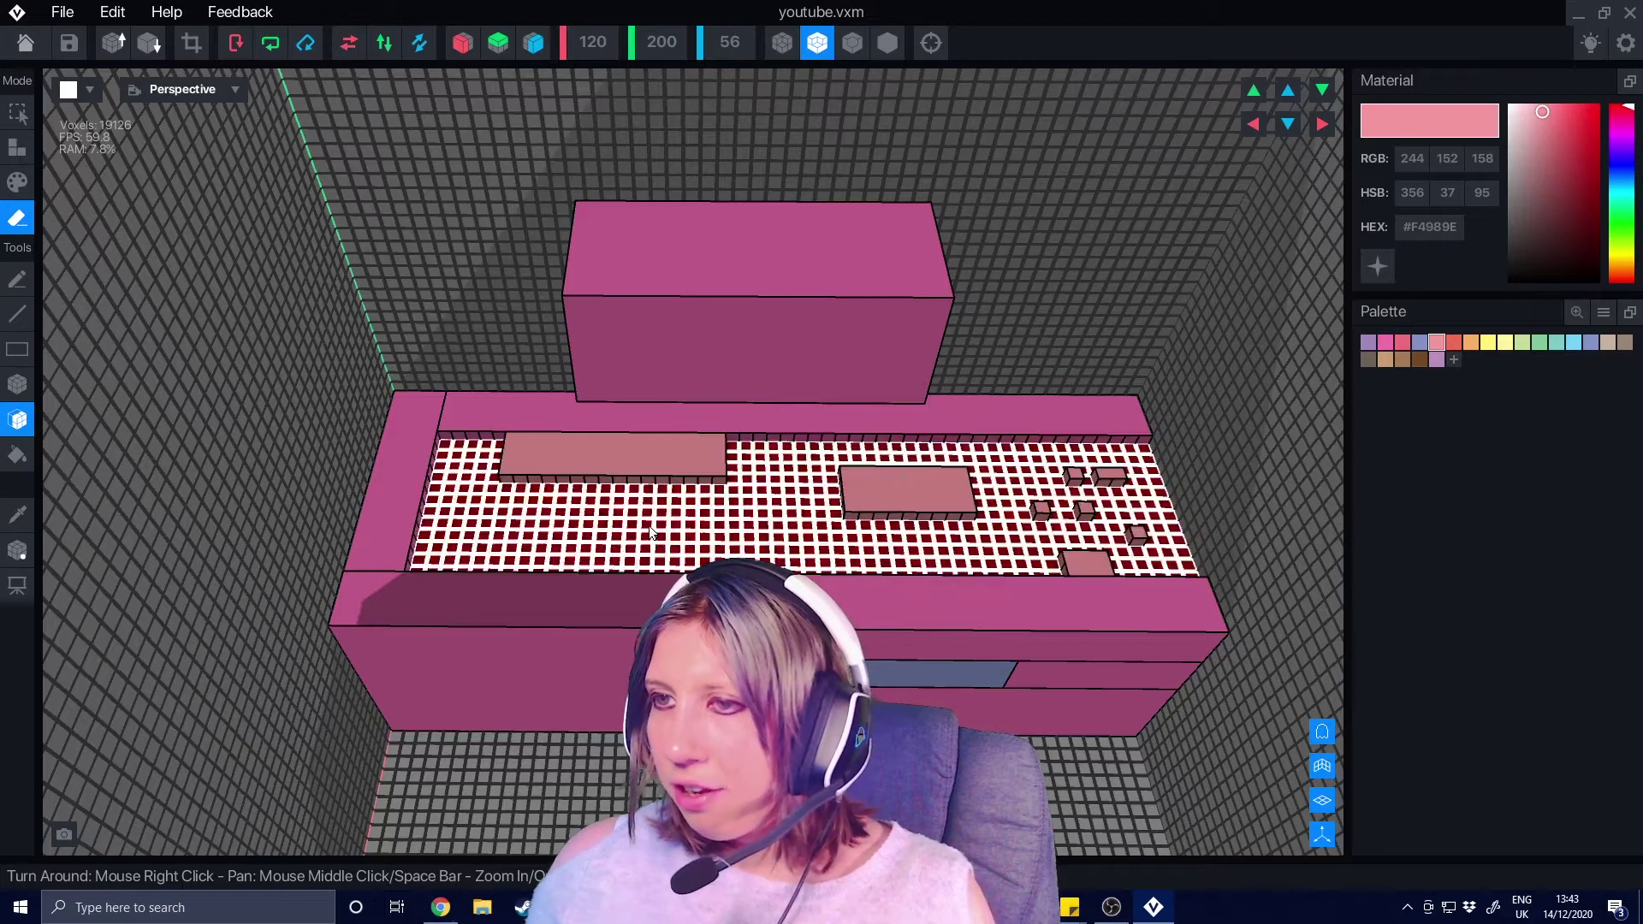
pyautogui.click(789, 529)
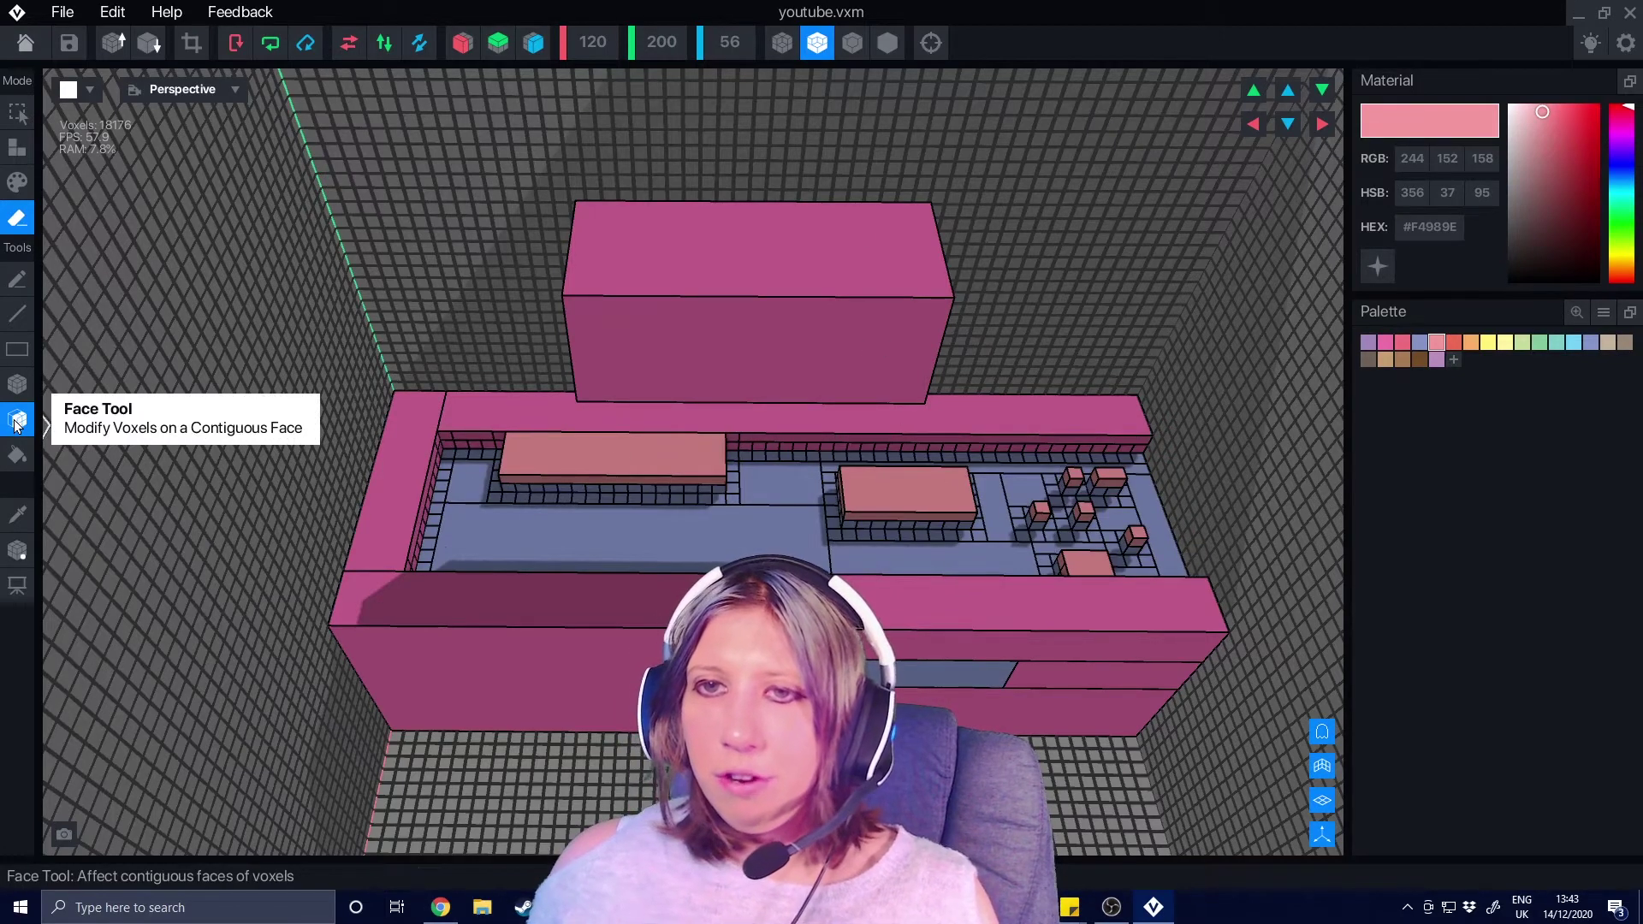
pyautogui.click(629, 548)
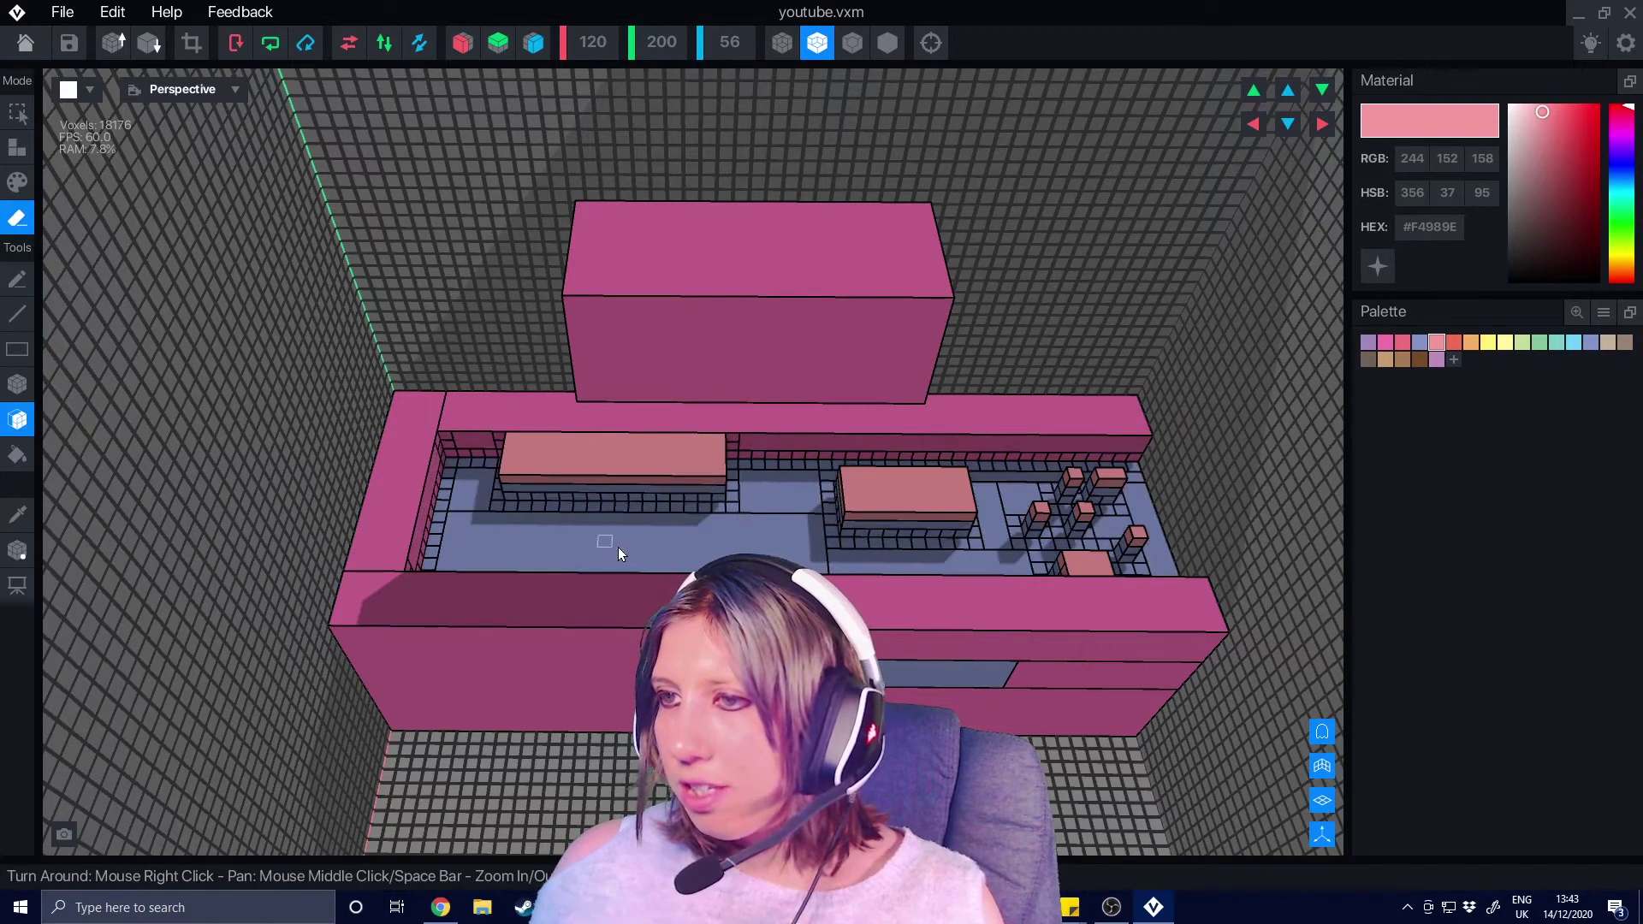
pyautogui.moveTo(664, 522); pyautogui.dragTo(696, 411, button='right')
pyautogui.click(624, 558)
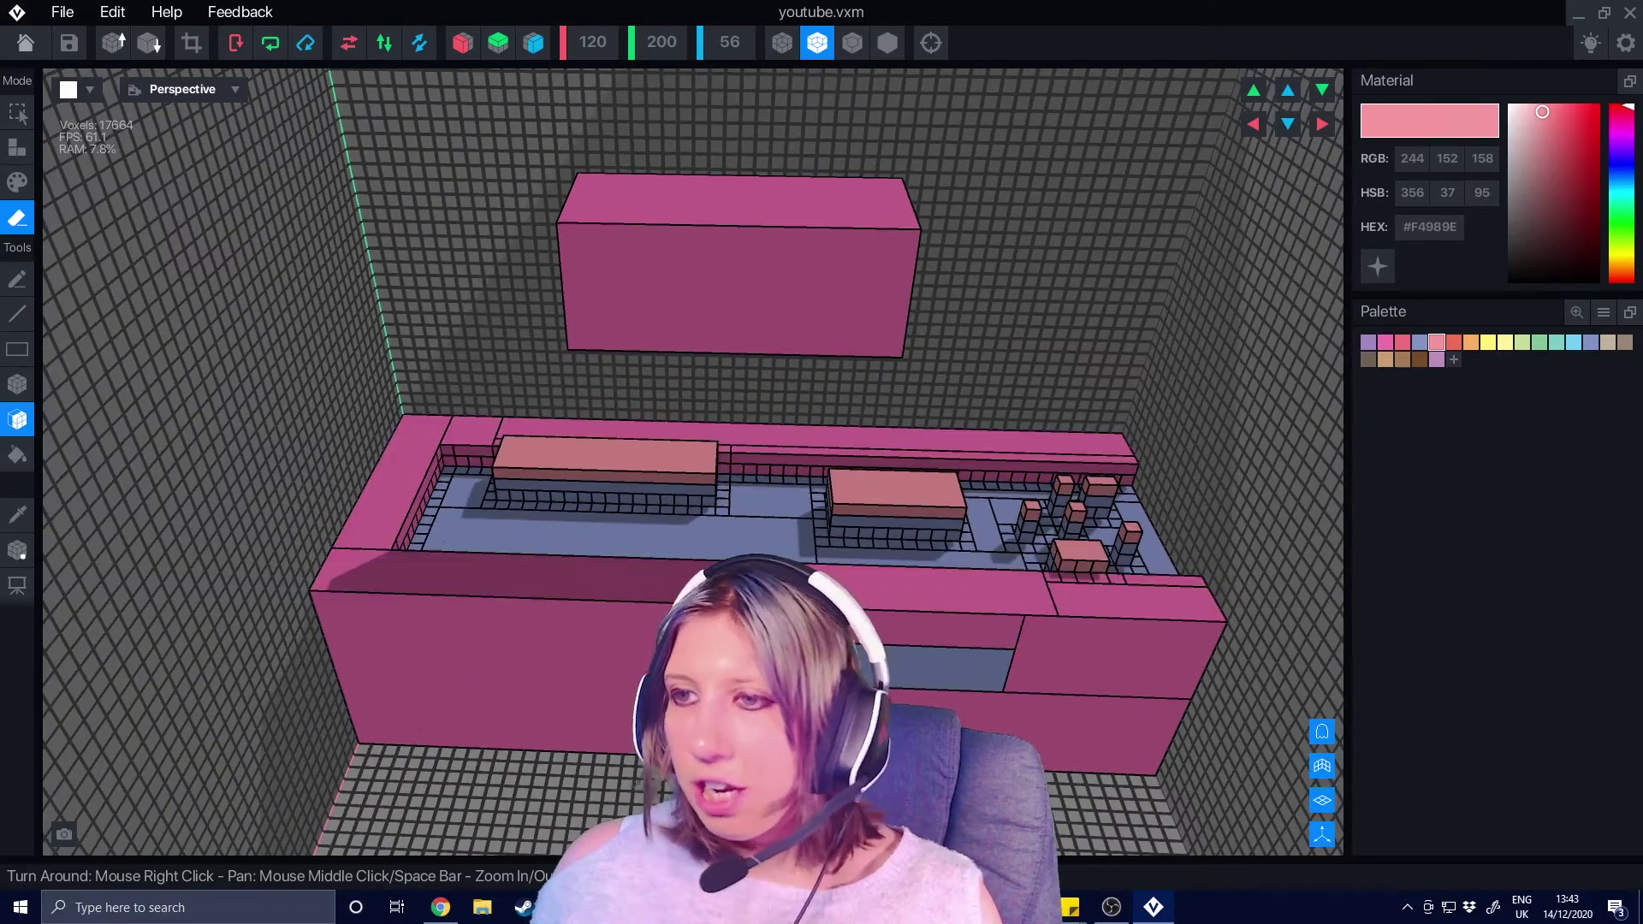
# Step: Erase the blue rectangle on the block's front face with the Face Tool to form a recess
pyautogui.moveTo(890, 753)
pyautogui.mouseDown(button='right')
pyautogui.moveTo(972, 648)
pyautogui.moveTo(949, 616)
pyautogui.mouseUp(button='right')
pyautogui.click(972, 648)
pyautogui.moveTo(882, 800); pyautogui.dragTo(619, 611, button='middle')
pyautogui.moveTo(620, 610); pyautogui.dragTo(528, 473, button='right')
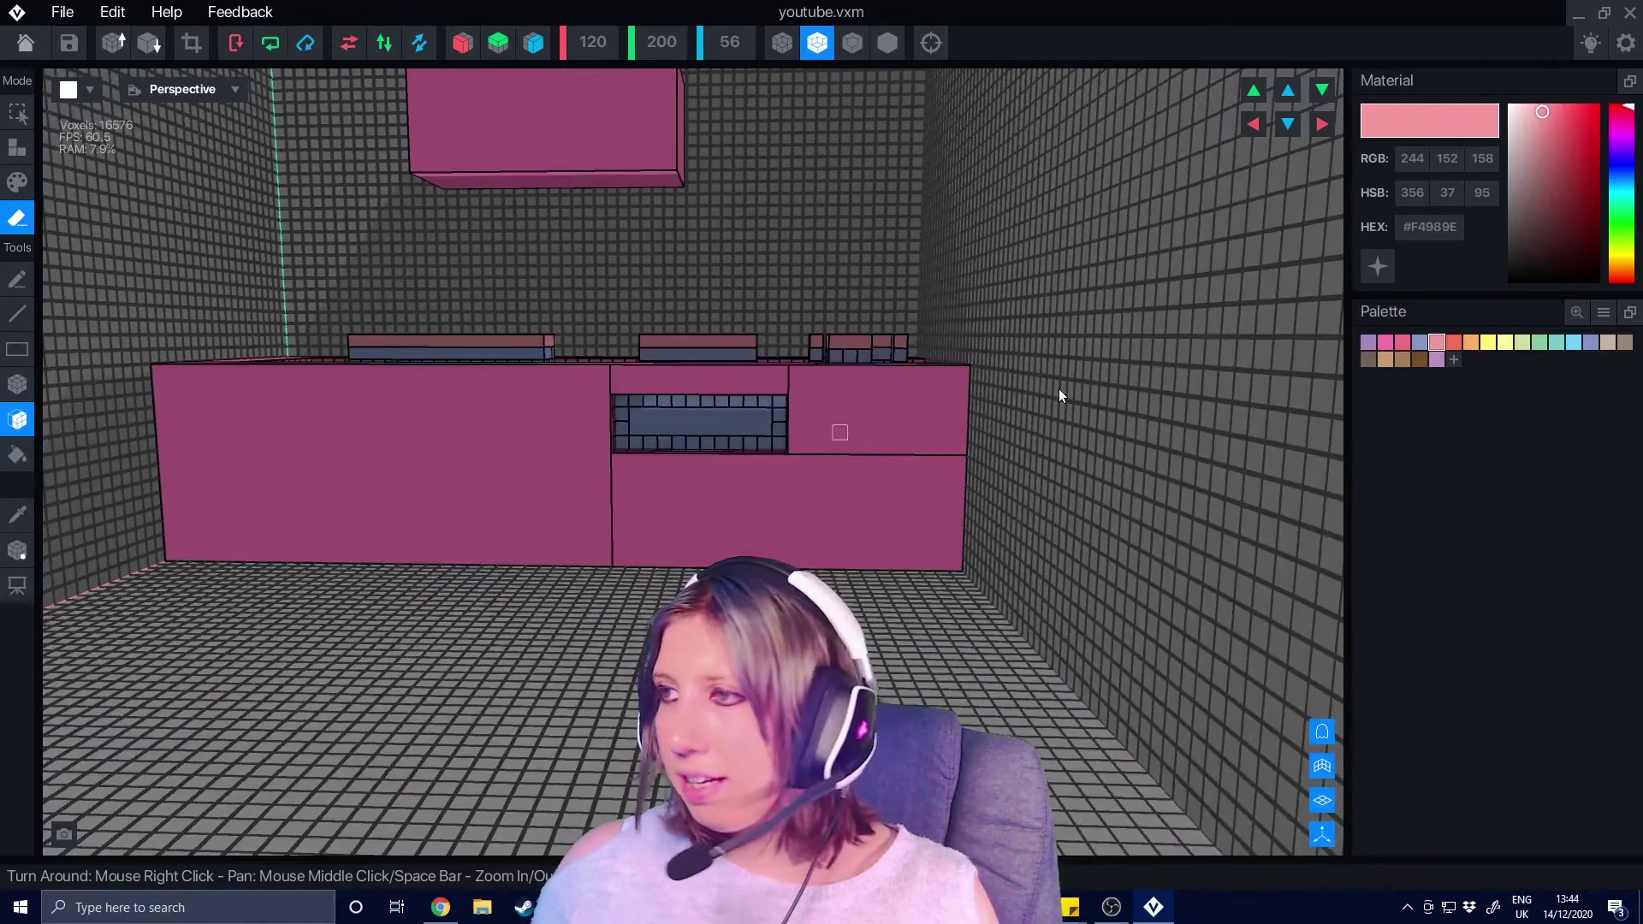
# Step: Add a brown-grey #726258 layer to the recess's back wall with the Face Tool and hide the voxel edges
pyautogui.click(1367, 361)
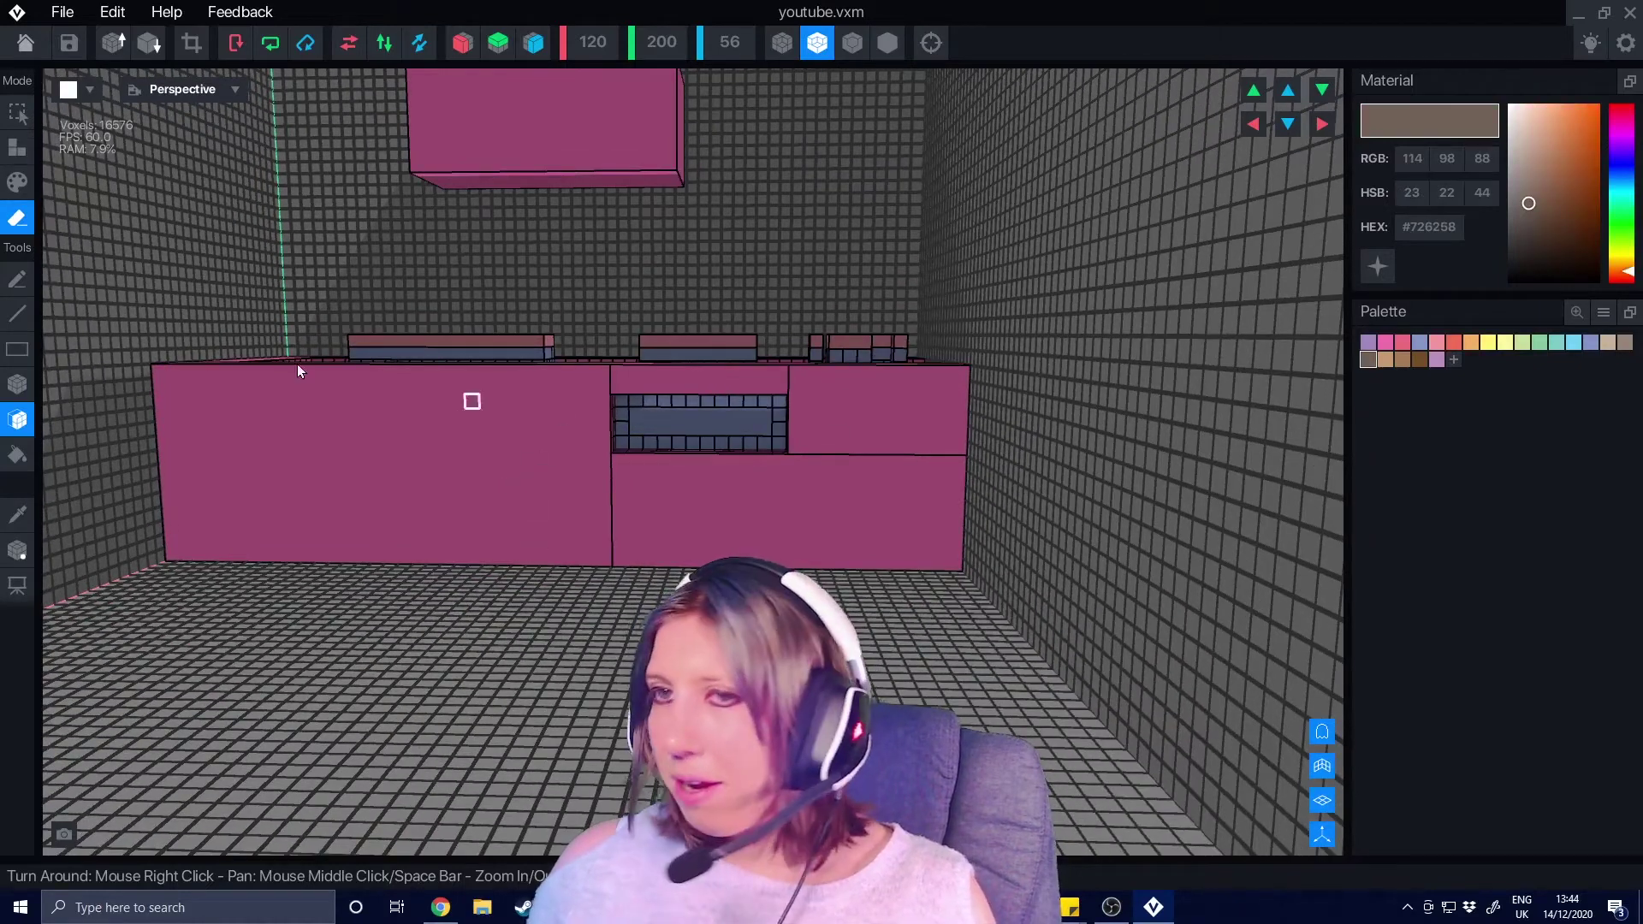
pyautogui.click(17, 148)
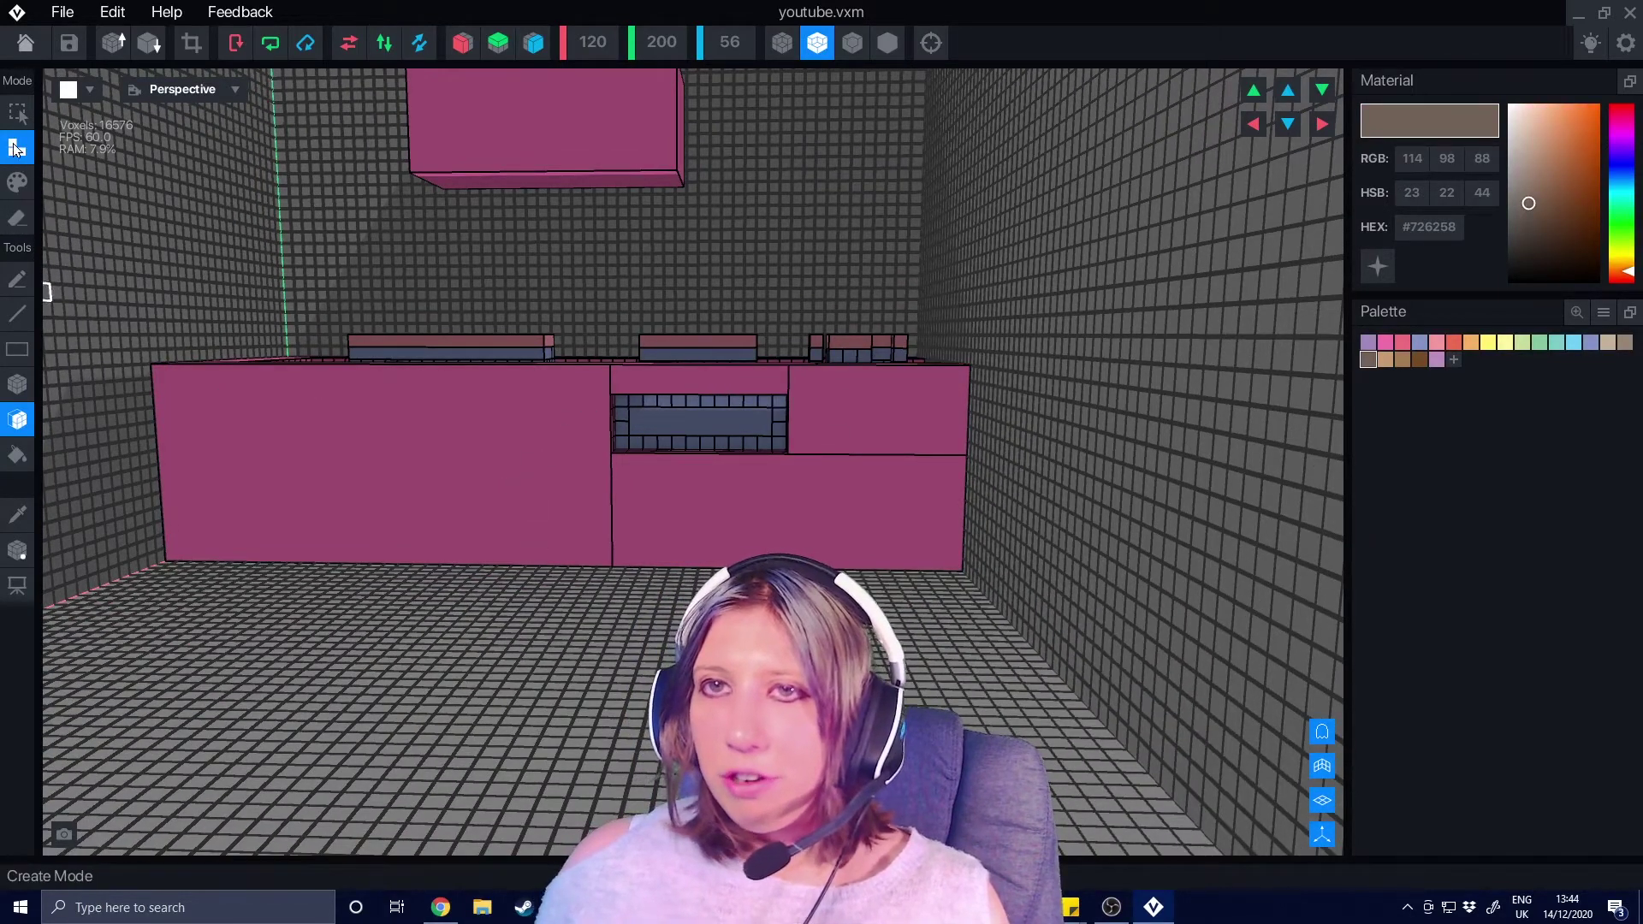
pyautogui.click(681, 421)
pyautogui.moveTo(628, 409); pyautogui.dragTo(479, 431, button='right')
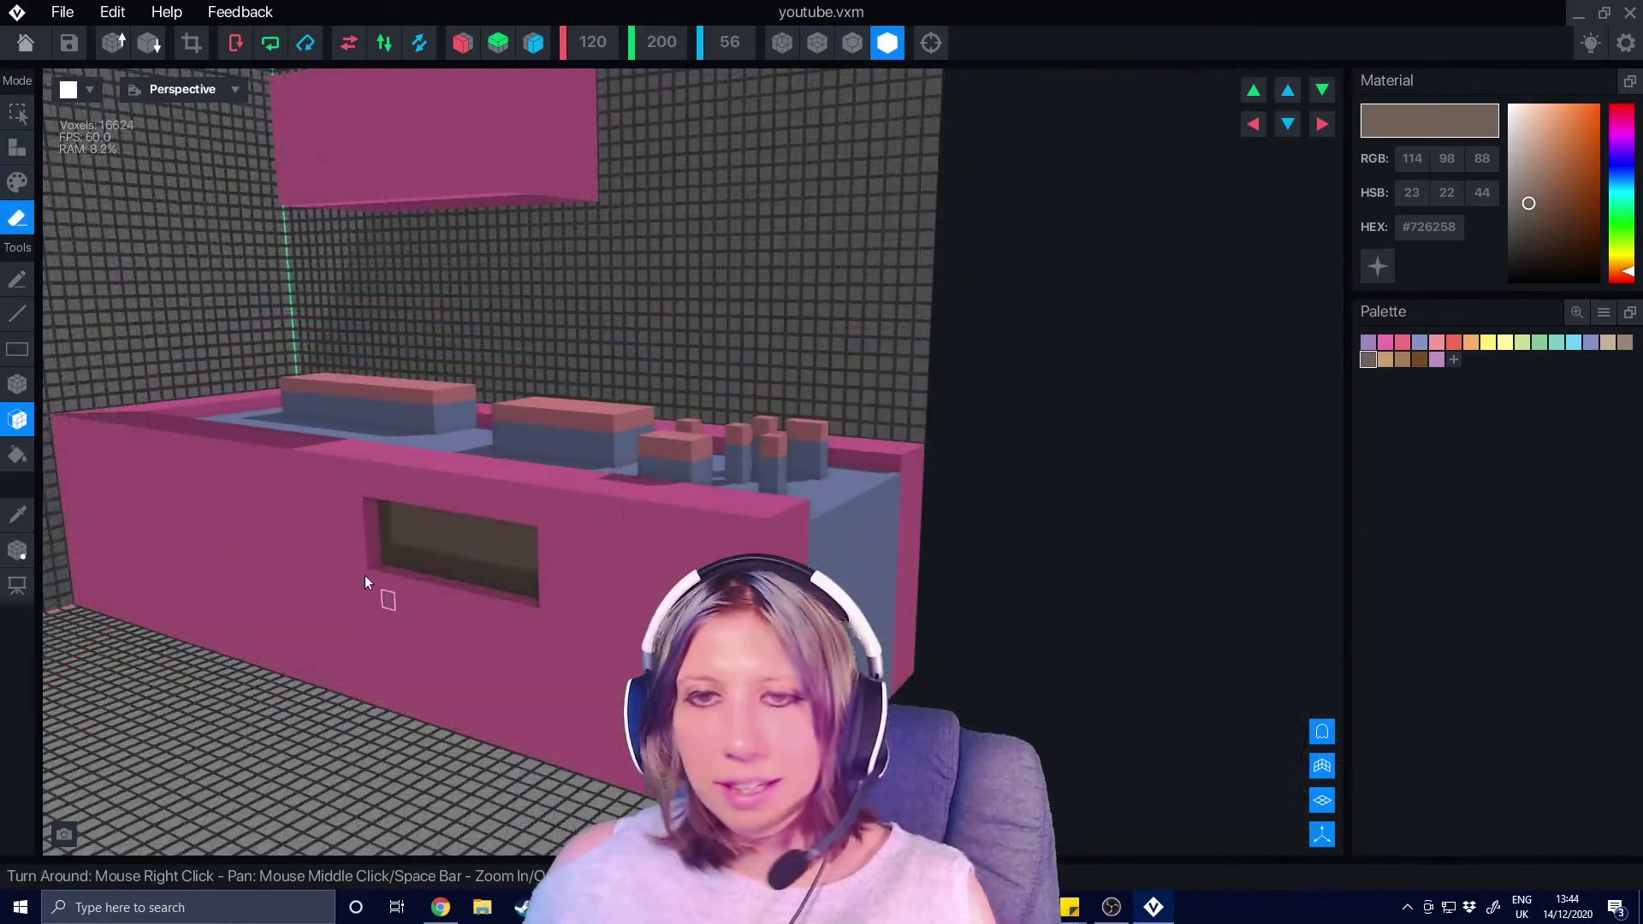
pyautogui.moveTo(356, 539); pyautogui.dragTo(437, 759, button='right')
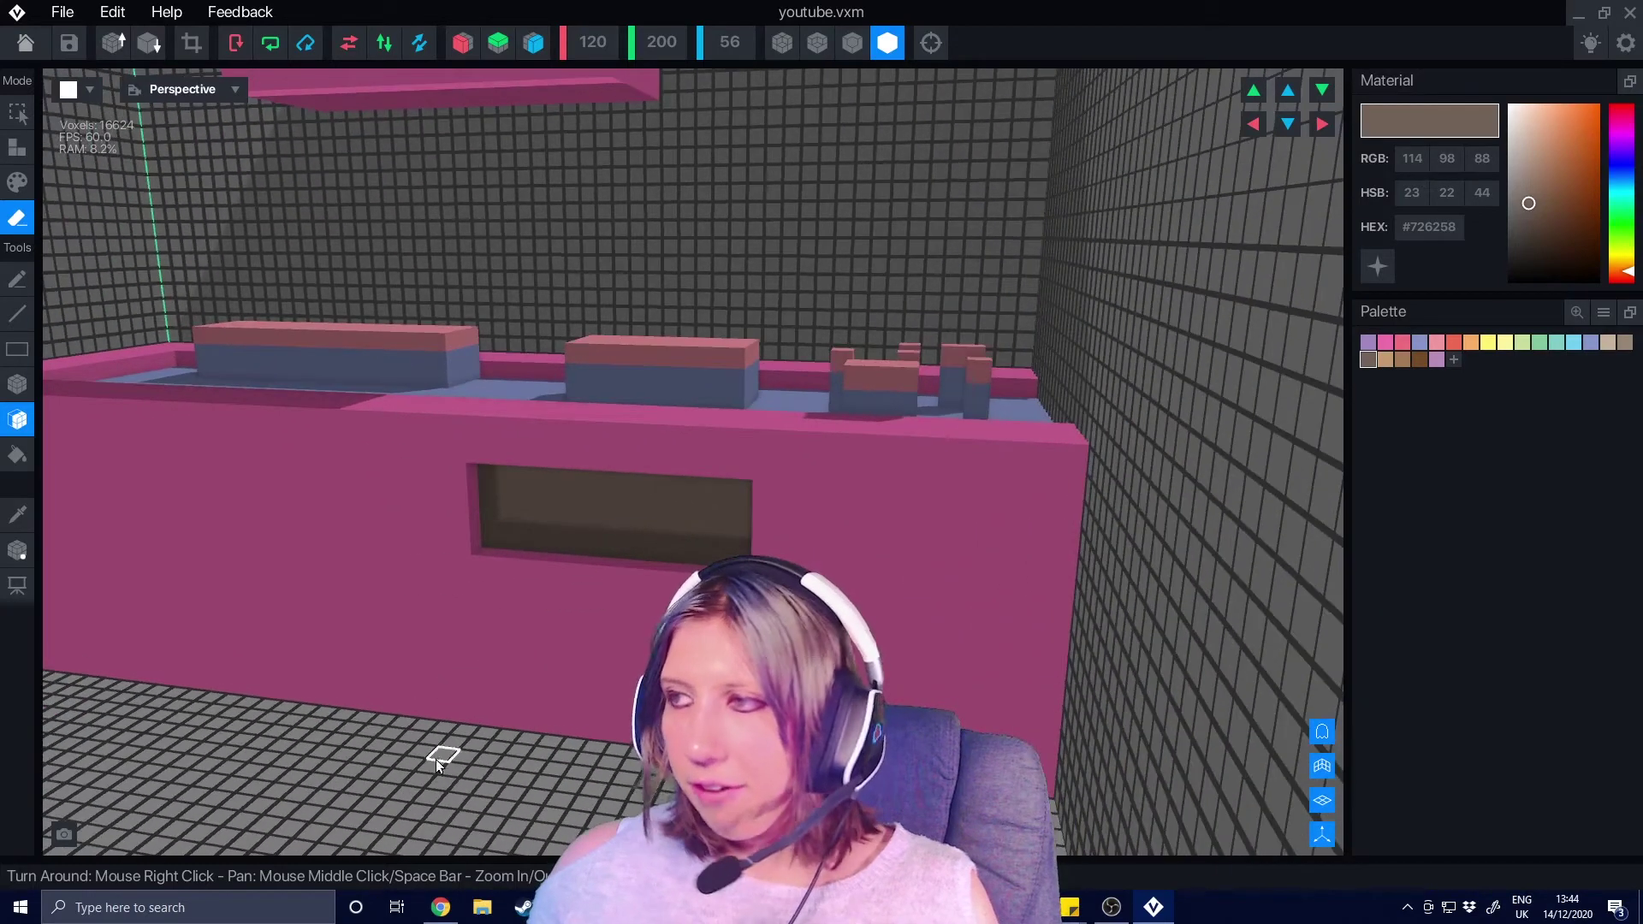
# Step: Add three new palette colours: dark brown #312721, darker brown #21160F and muted purple #695883
pyautogui.click(1454, 363)
pyautogui.click(1527, 249)
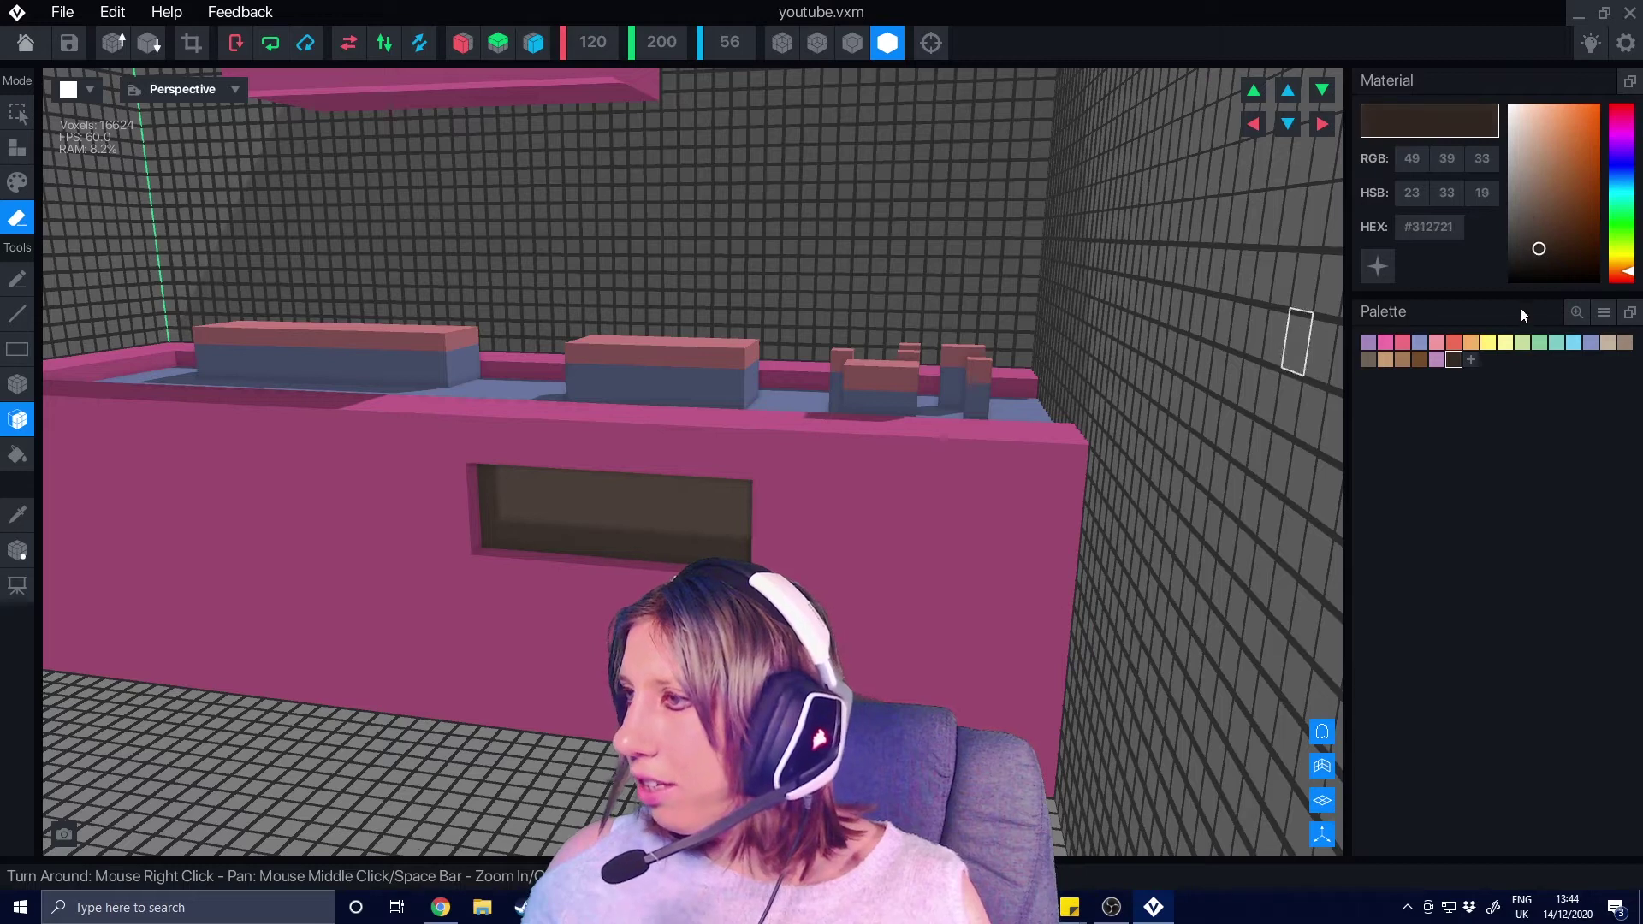
pyautogui.click(1551, 233)
pyautogui.click(1541, 253)
pyautogui.click(1560, 260)
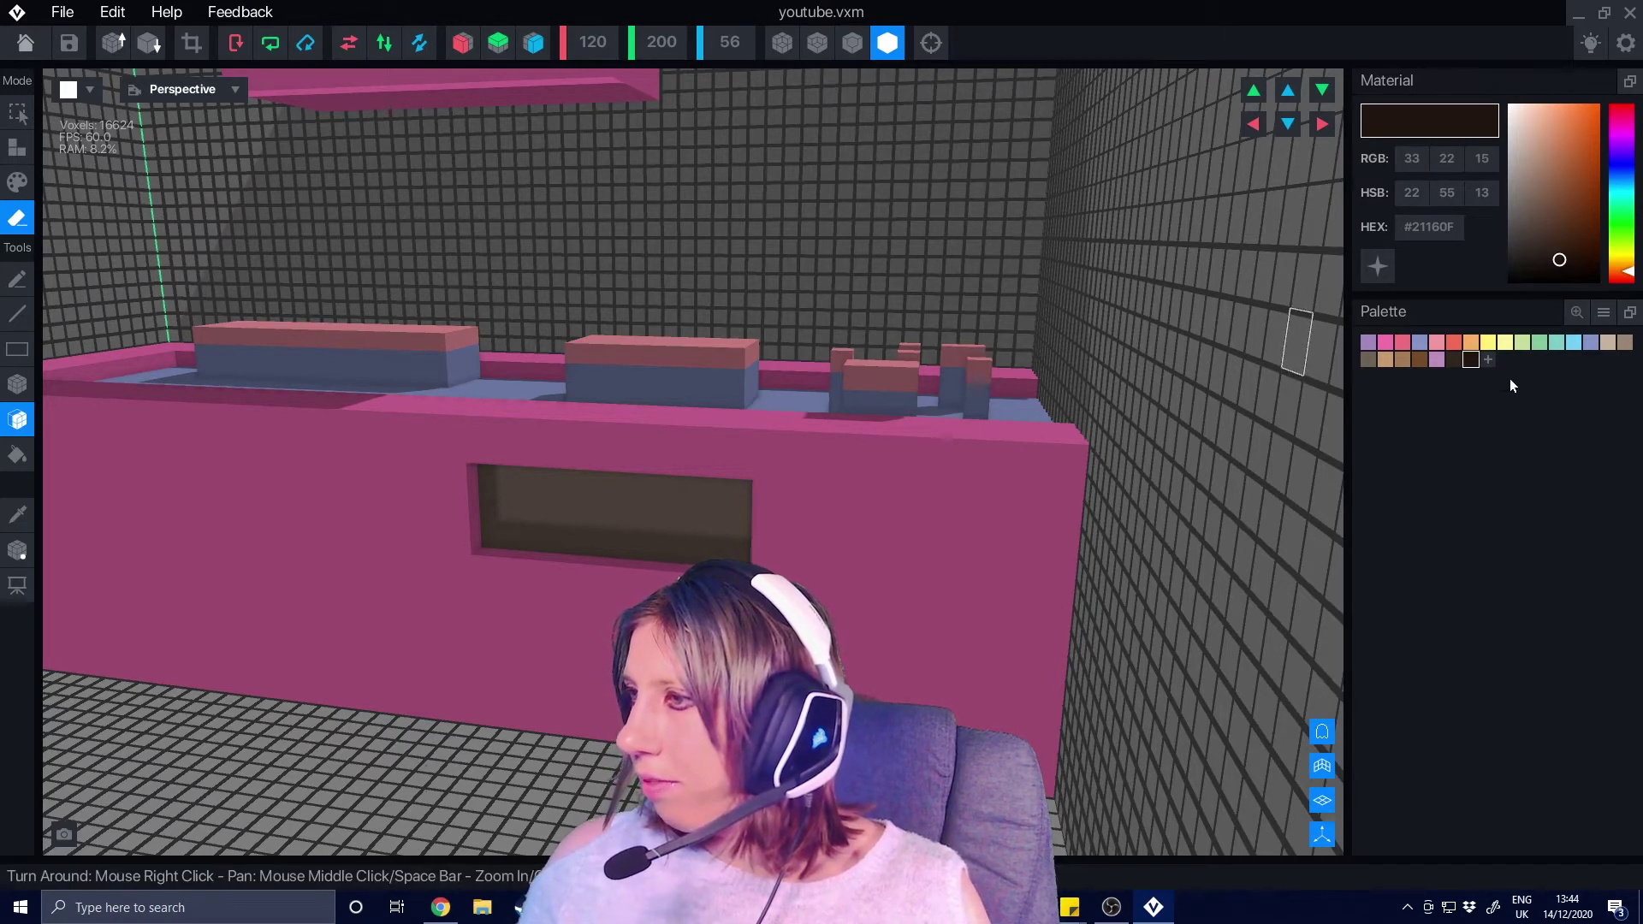
pyautogui.click(1576, 221)
pyautogui.moveTo(1617, 240)
pyautogui.mouseDown()
pyautogui.moveTo(1628, 118)
pyautogui.moveTo(1625, 203)
pyautogui.moveTo(1624, 151)
pyautogui.moveTo(1555, 156)
pyautogui.moveTo(1563, 223)
pyautogui.moveTo(1522, 161)
pyautogui.moveTo(1544, 183)
pyautogui.mouseUp()
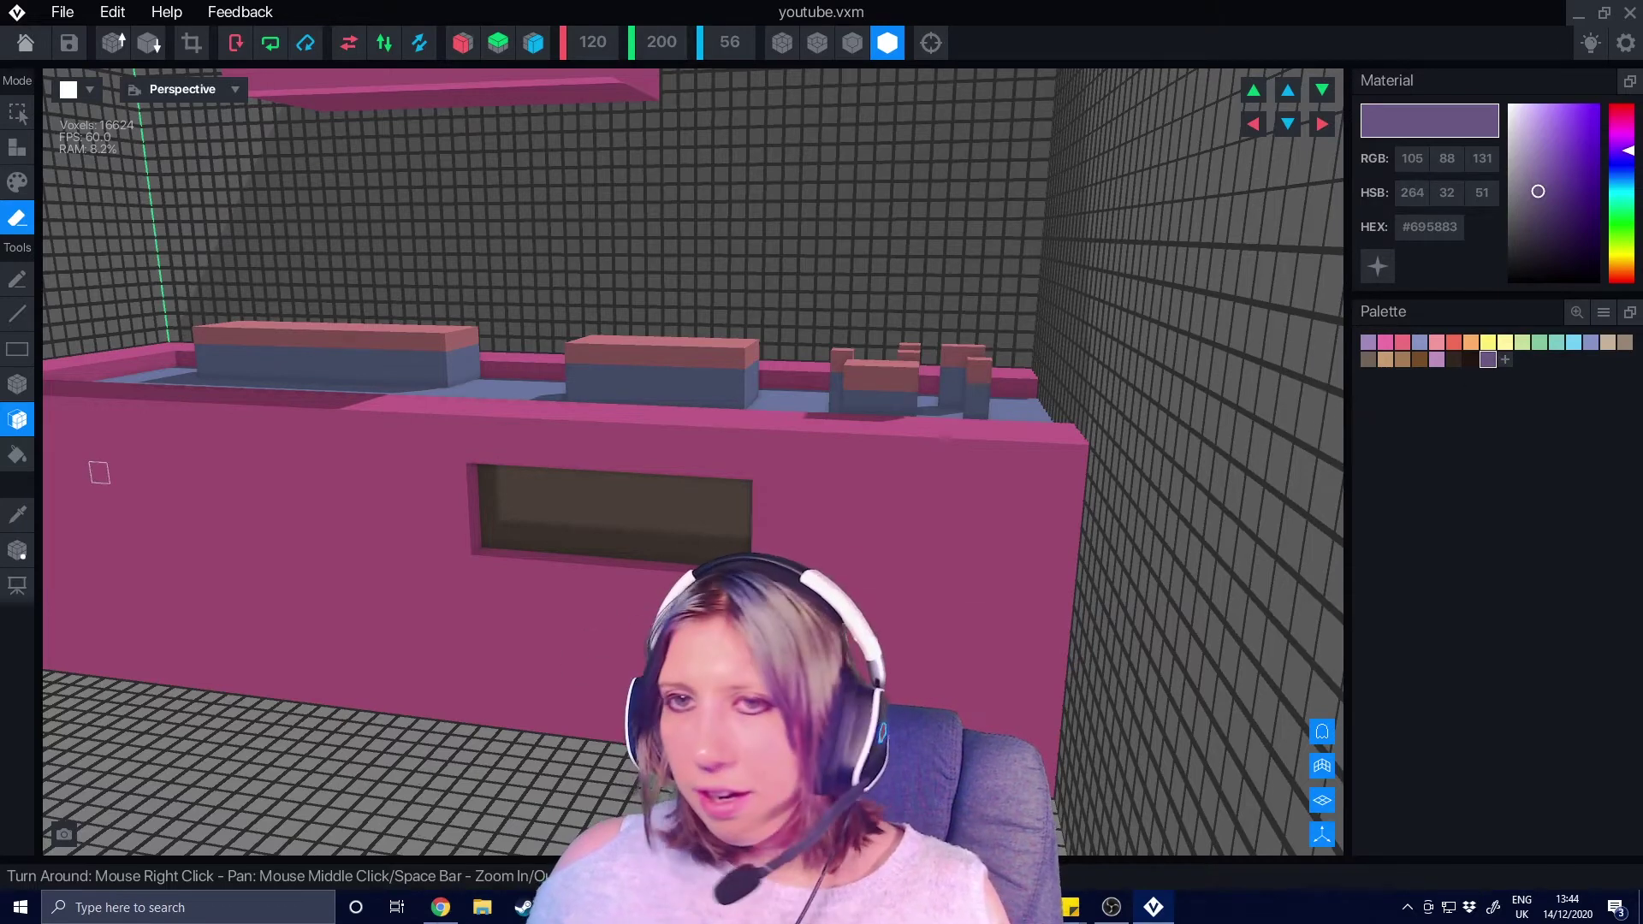
# Step: Make the purple #695883 emissive and paint two squares with it on the block's front face beside the recess
pyautogui.click(1374, 270)
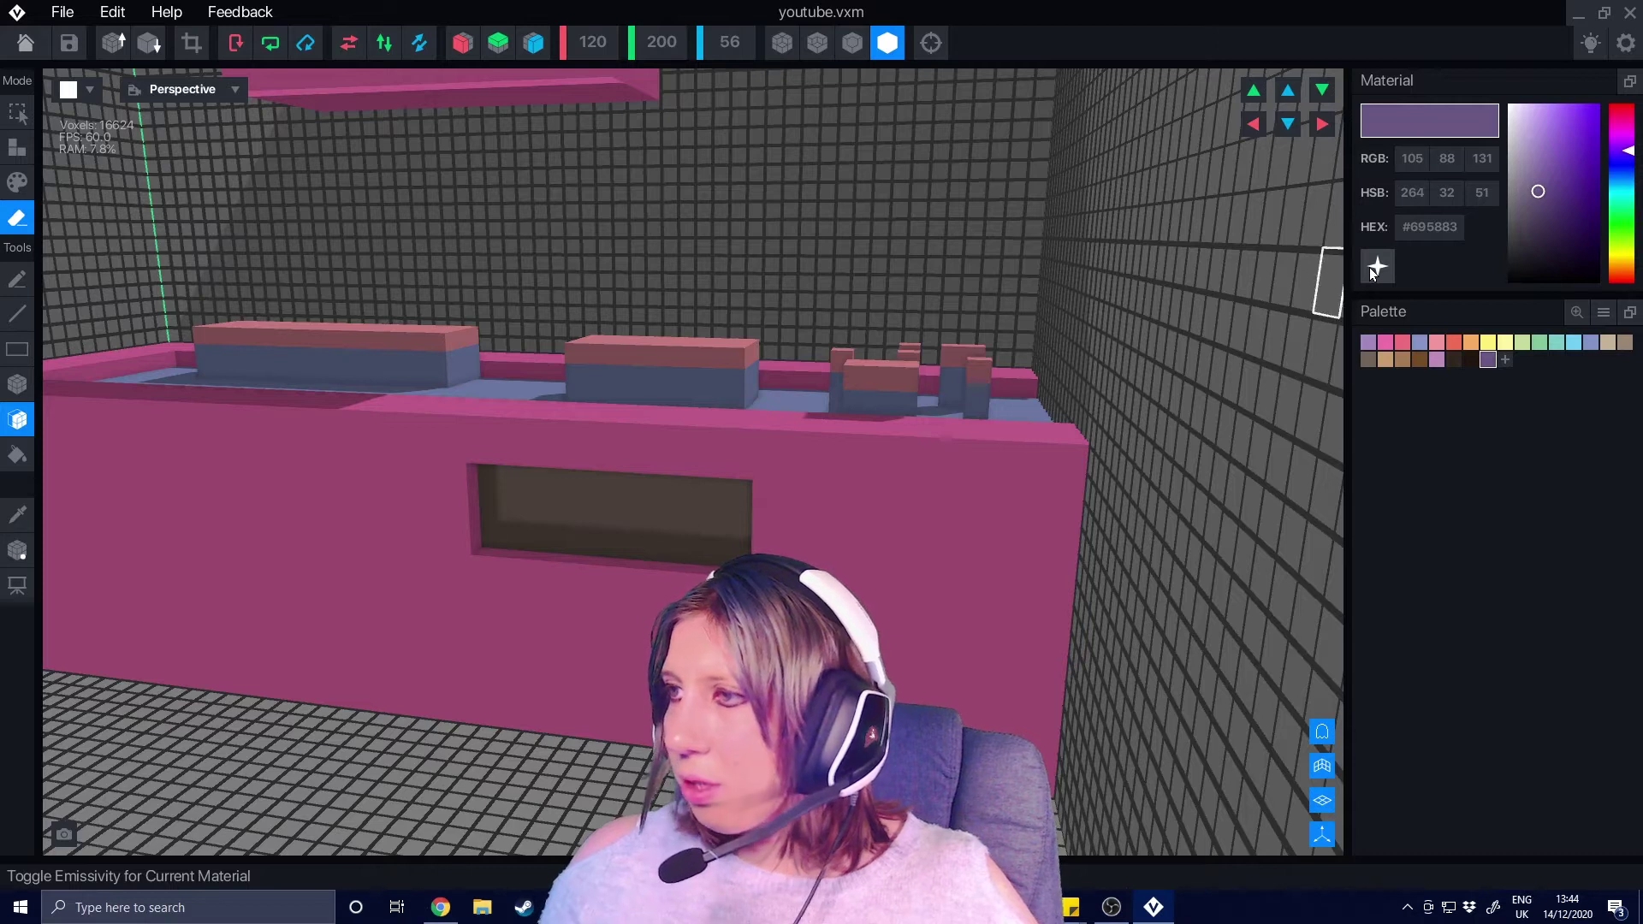
pyautogui.click(1377, 265)
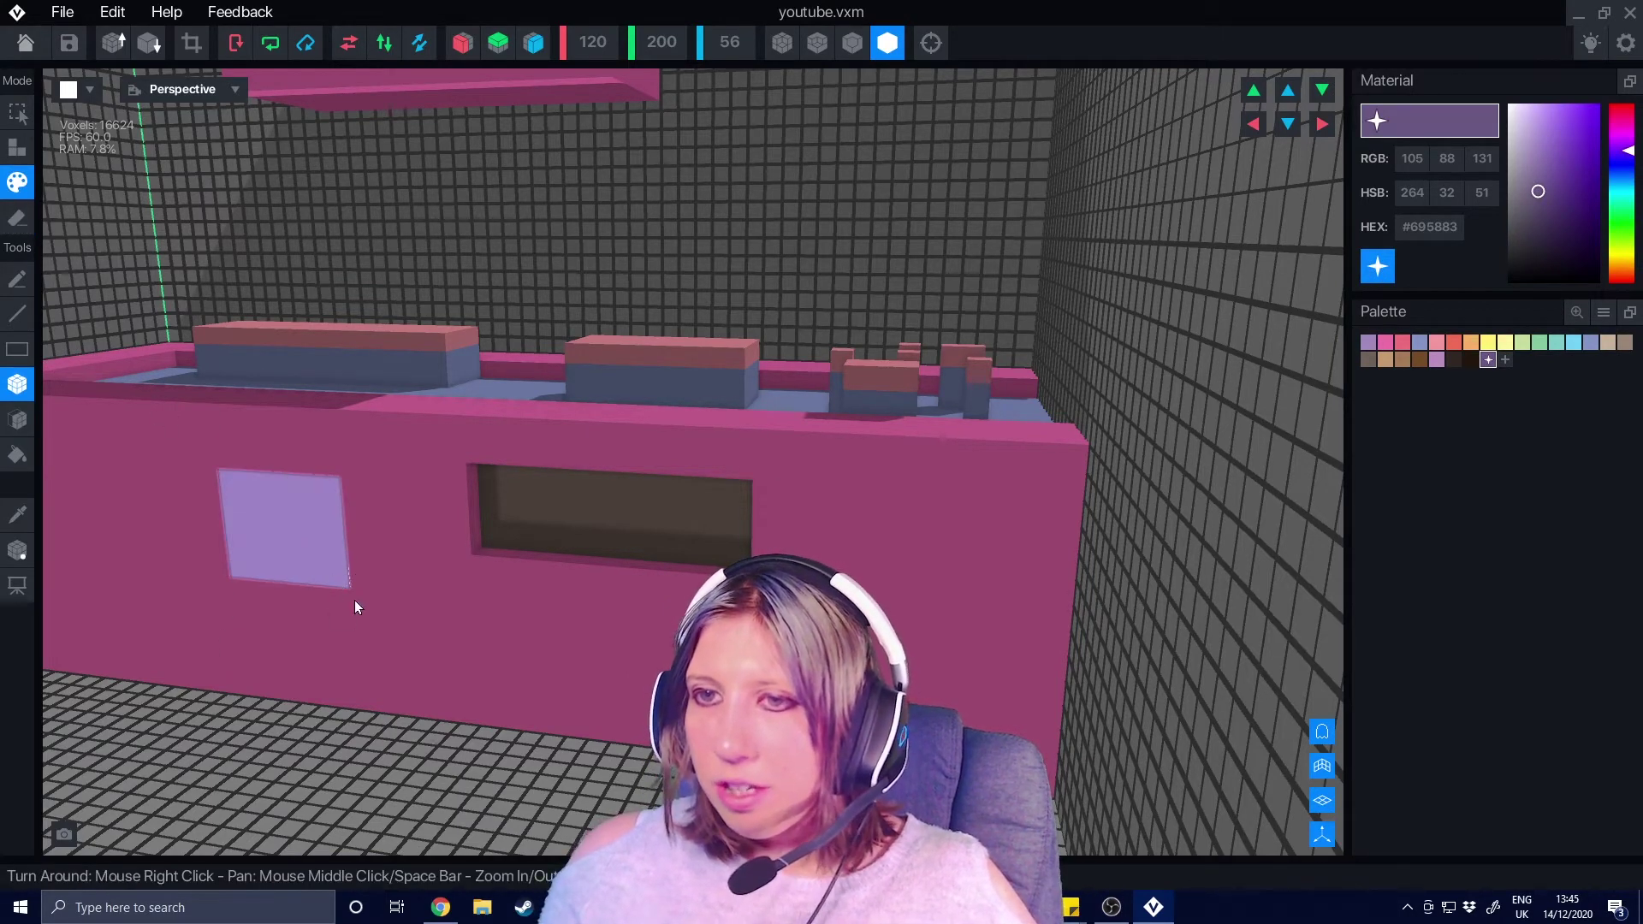
pyautogui.moveTo(374, 633); pyautogui.dragTo(507, 673, button='middle')
pyautogui.scroll(2, 531, 663)
pyautogui.moveTo(557, 657); pyautogui.dragTo(590, 660, button='right')
pyautogui.moveTo(291, 412); pyautogui.dragTo(372, 532)
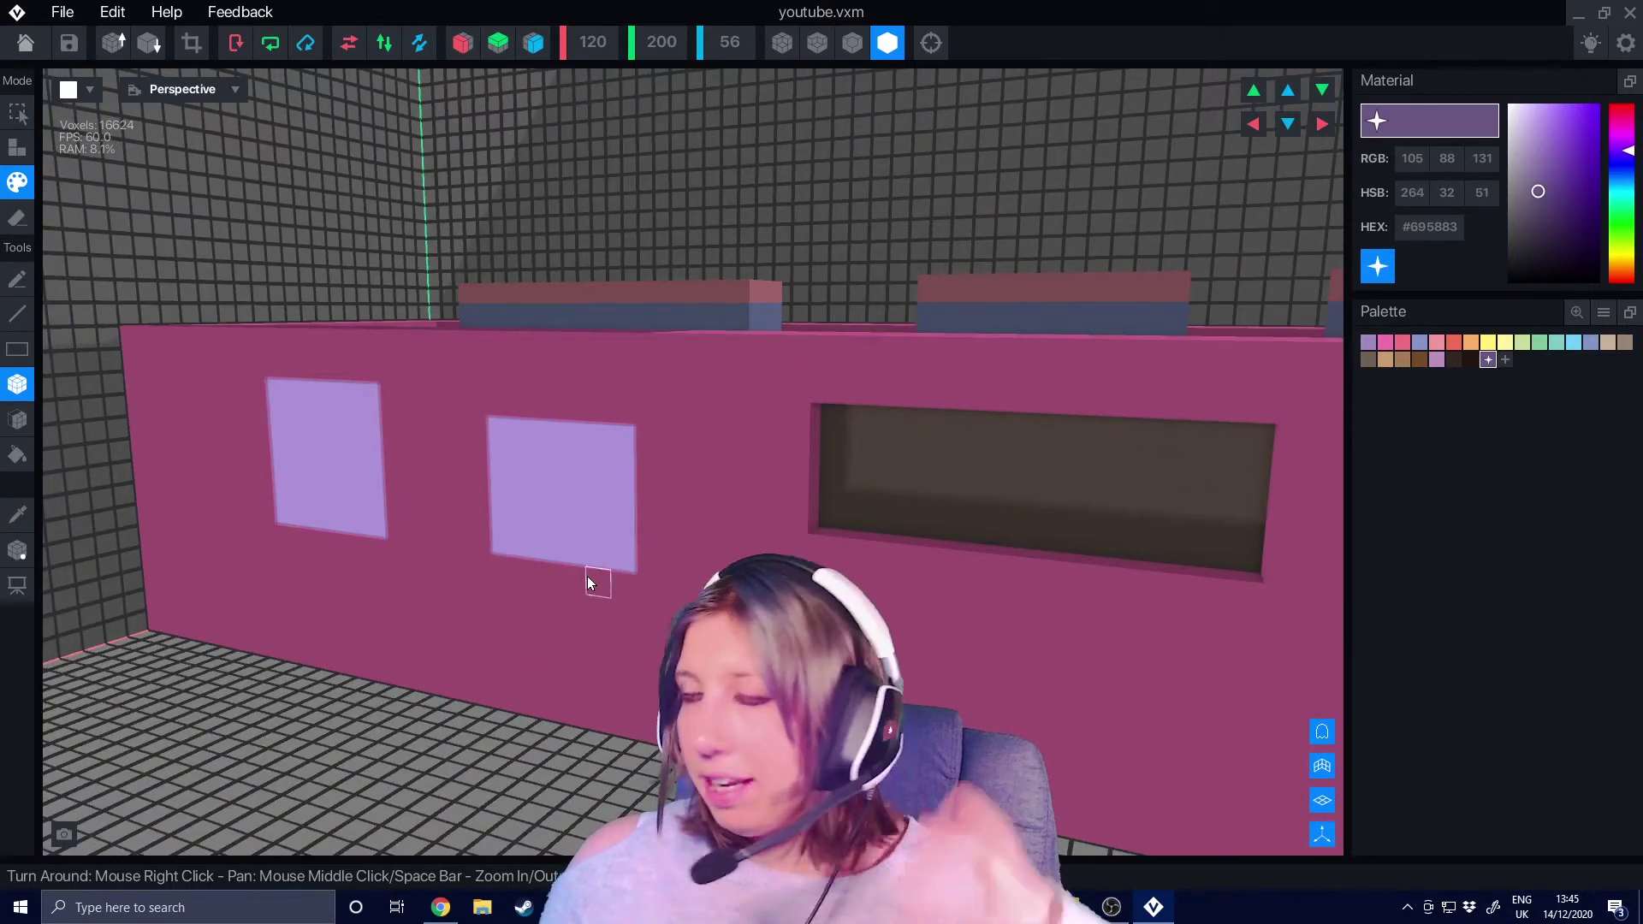
# Step: Brighten the emissive purple to #9A6DDE and add an emissive light blue #61B3EA to the palette
pyautogui.moveTo(1556, 181); pyautogui.dragTo(1555, 126)
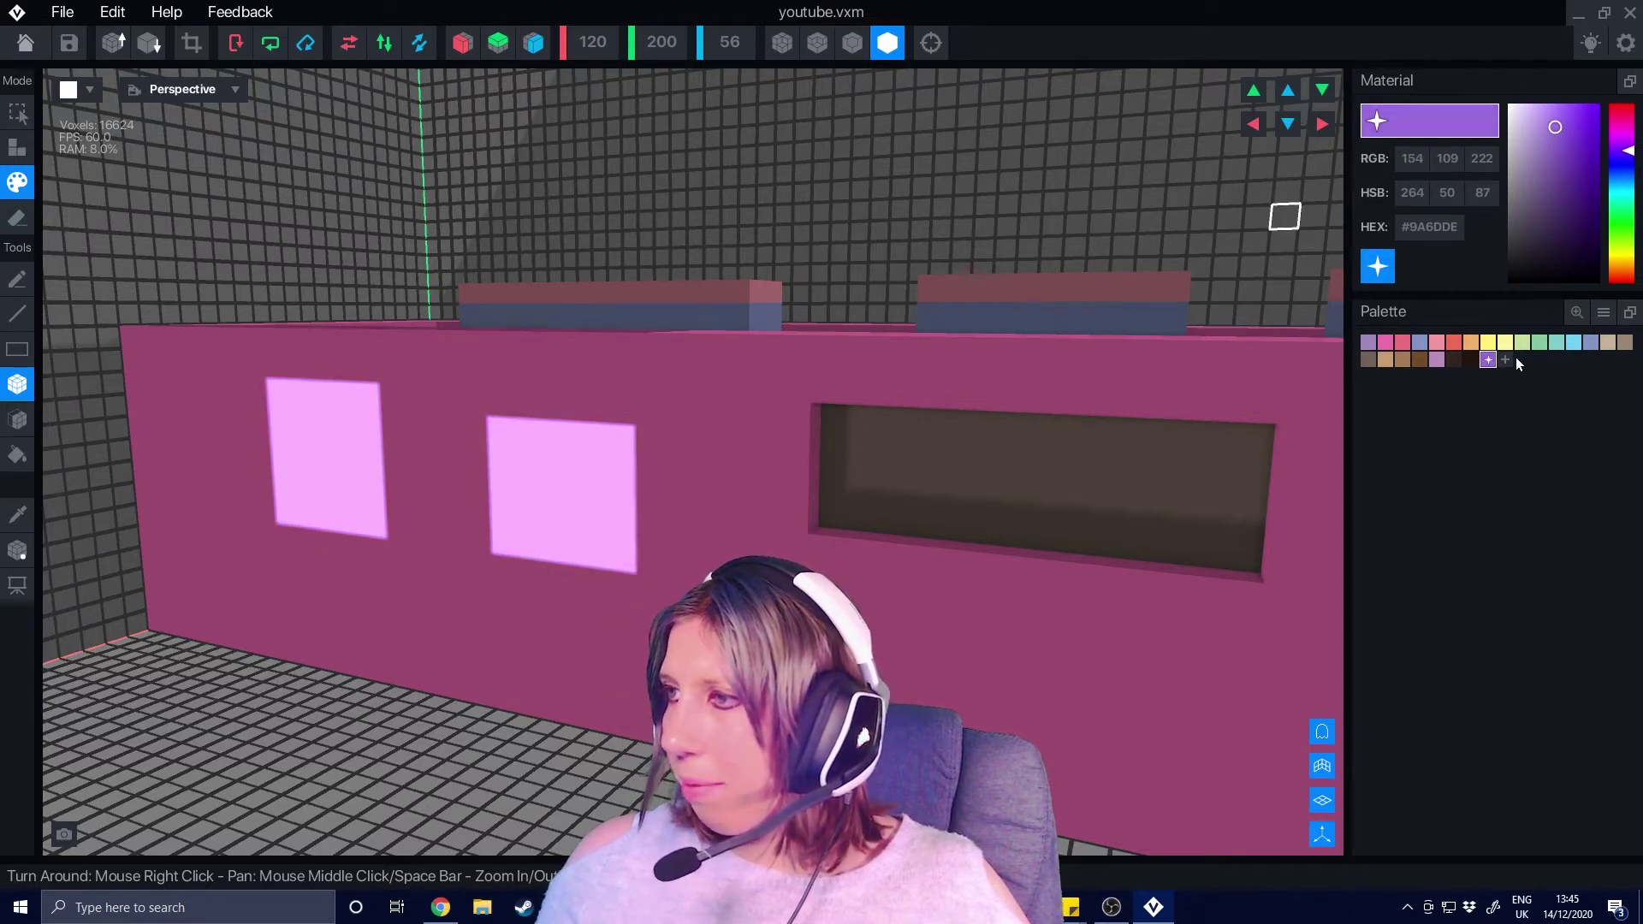
pyautogui.click(1623, 181)
pyautogui.moveTo(1555, 190); pyautogui.dragTo(1558, 120)
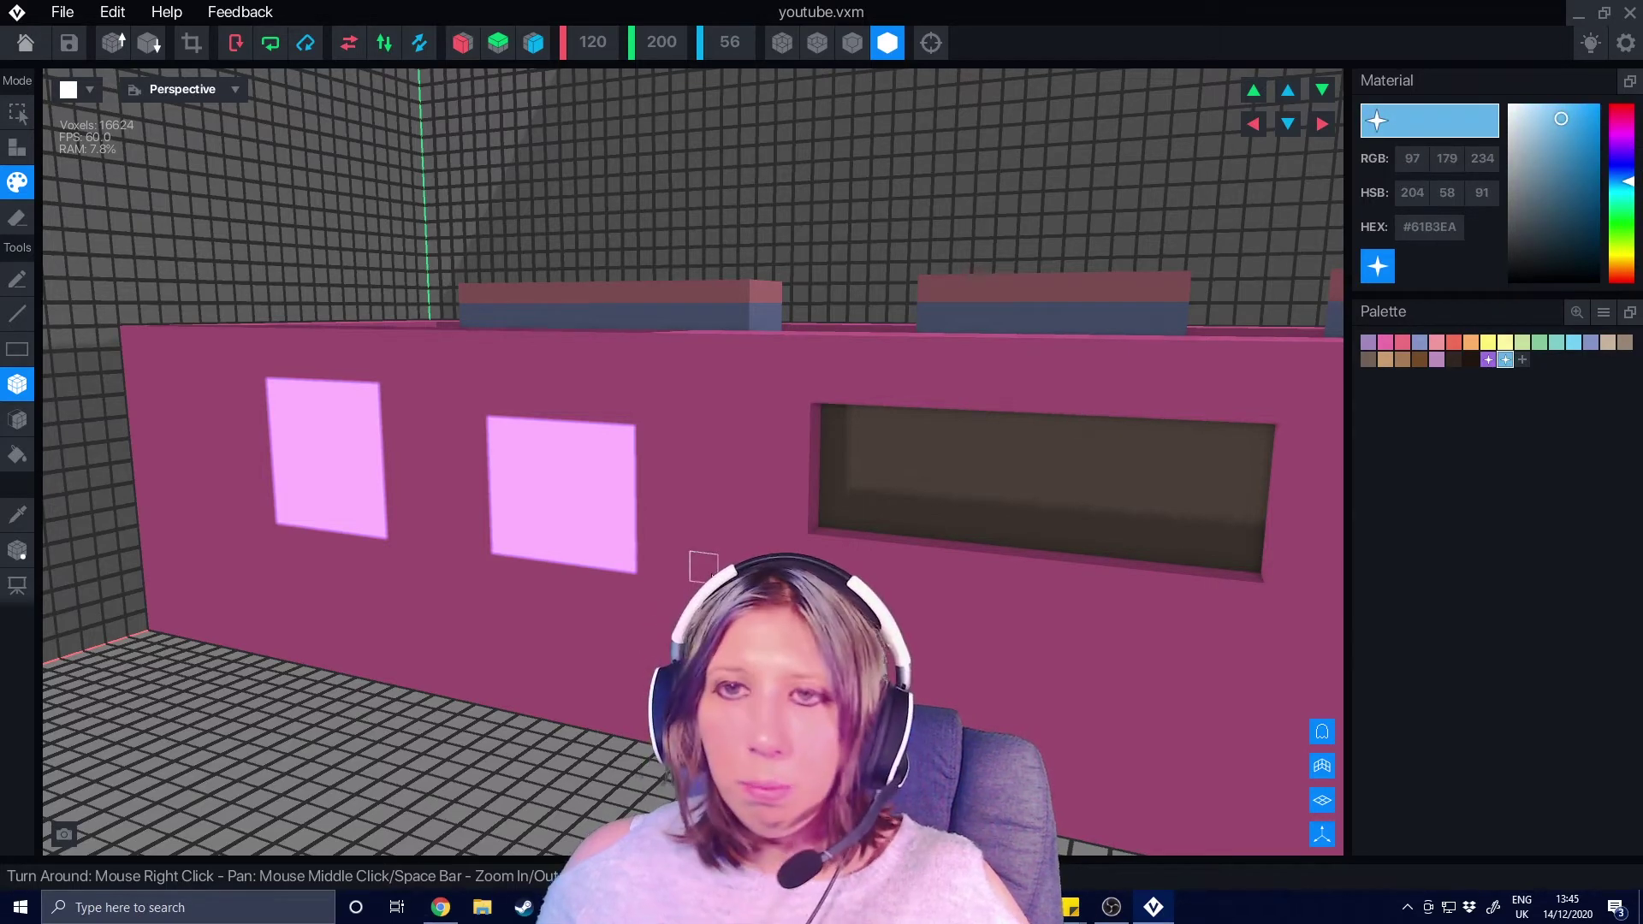
# Step: Paint an emissive blue square and a thin horizontal blue bar on the front face below the recess
pyautogui.moveTo(784, 566); pyautogui.dragTo(903, 710)
pyautogui.moveTo(902, 710); pyautogui.dragTo(663, 577, button='middle')
pyautogui.moveTo(942, 428); pyautogui.dragTo(657, 425, button='right')
pyautogui.moveTo(657, 425); pyautogui.dragTo(873, 471)
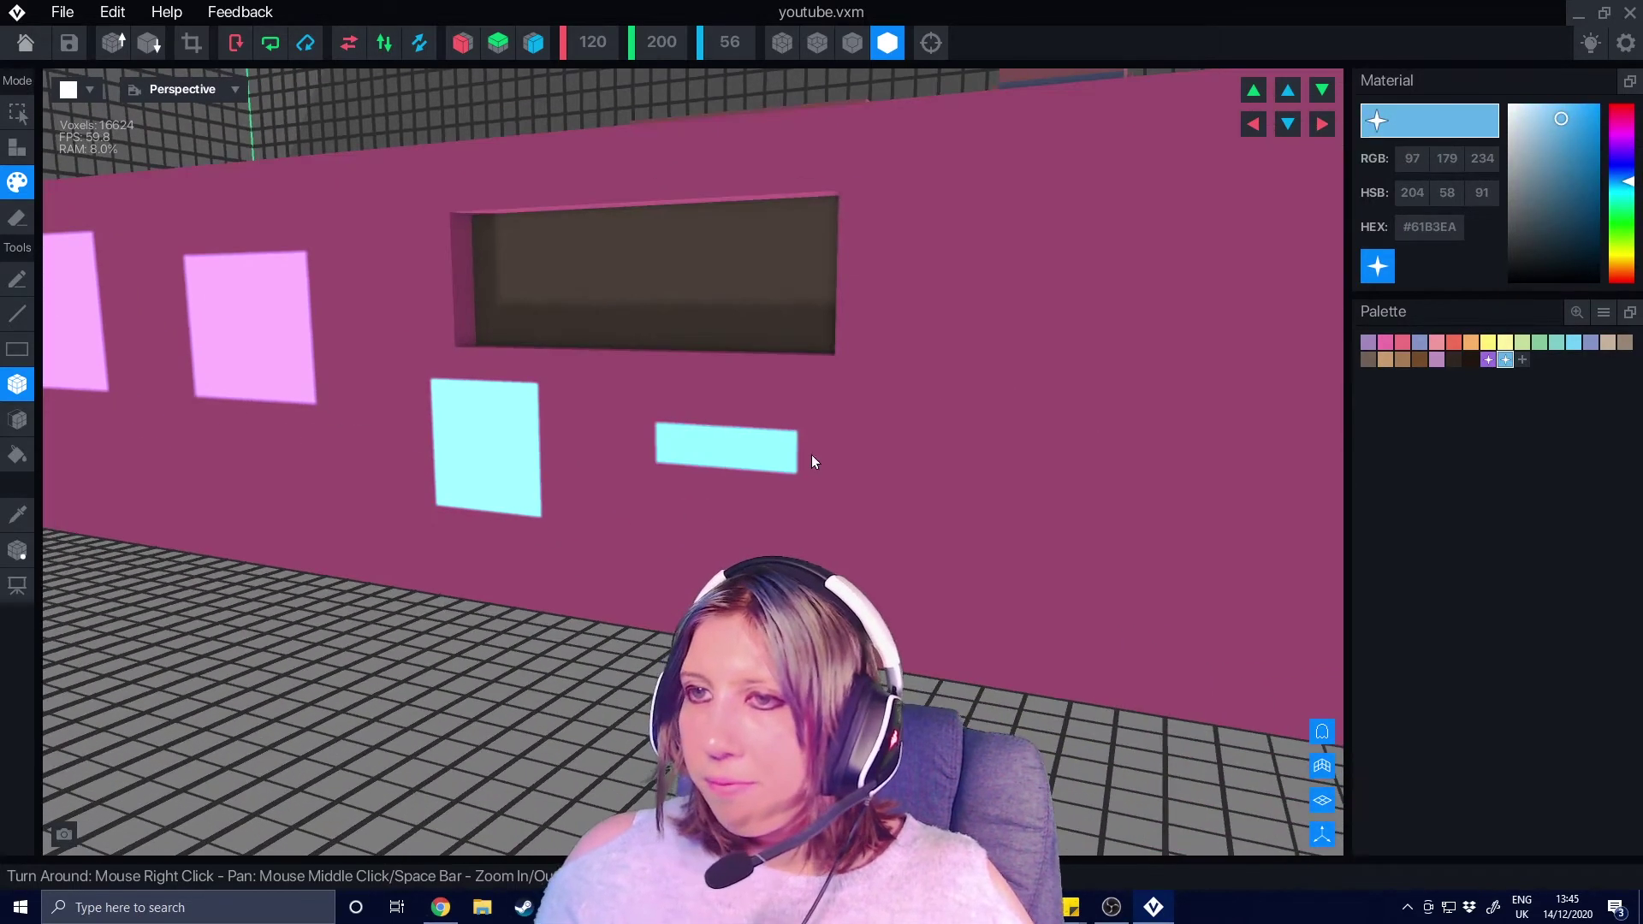
# Step: Darken the emissive blue to #205578 and paint two small squares with it on the recess's back wall
pyautogui.moveTo(1526, 210); pyautogui.dragTo(1576, 199)
pyautogui.scroll(-4, 556, 479)
pyautogui.moveTo(565, 454); pyautogui.dragTo(633, 629, button='right')
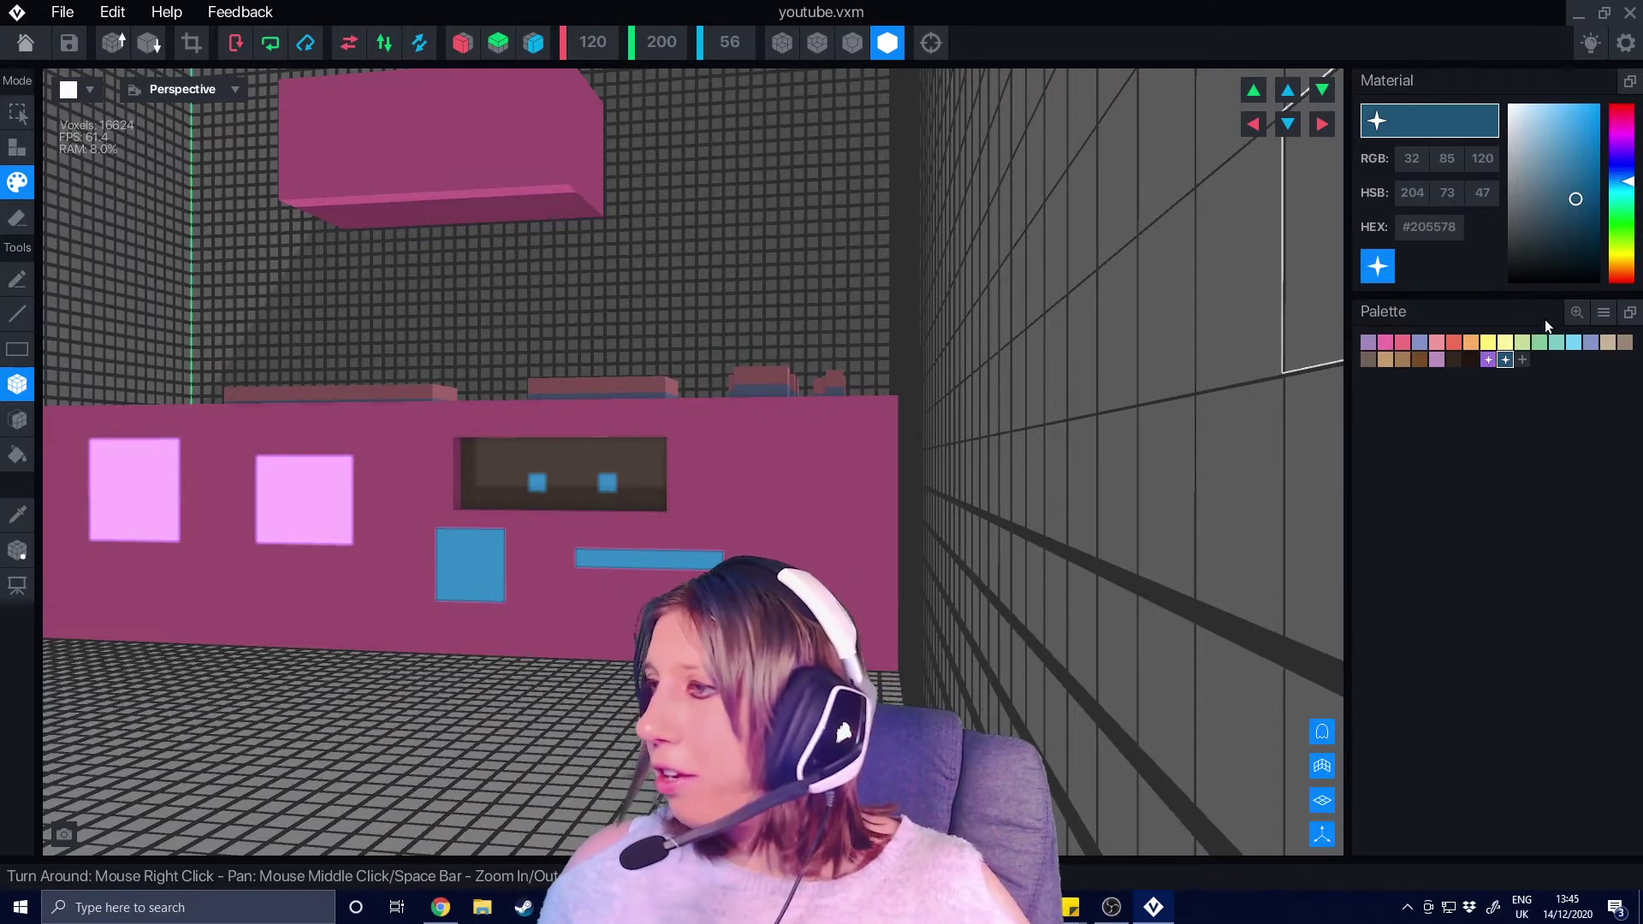
# Step: Add an emissive red #E52121 to the palette and paint two small squares on the front face beside the recess
pyautogui.click(1525, 360)
pyautogui.click(1622, 113)
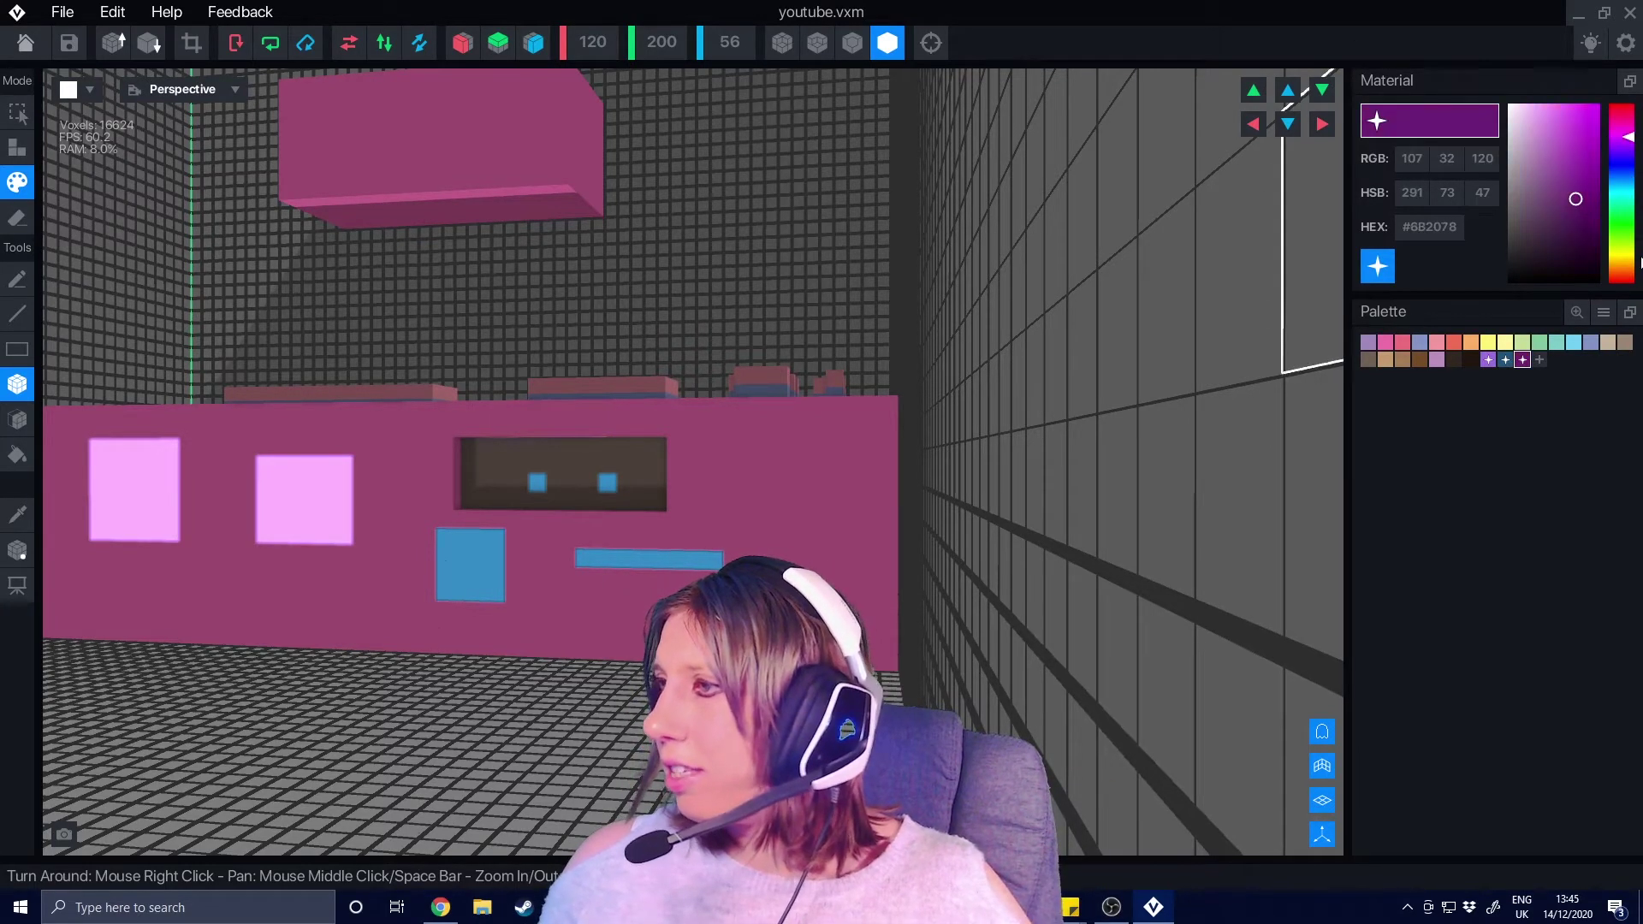
pyautogui.click(1631, 263)
pyautogui.moveTo(1632, 202)
pyautogui.mouseDown()
pyautogui.moveTo(1626, 128)
pyautogui.moveTo(1630, 281)
pyautogui.mouseUp()
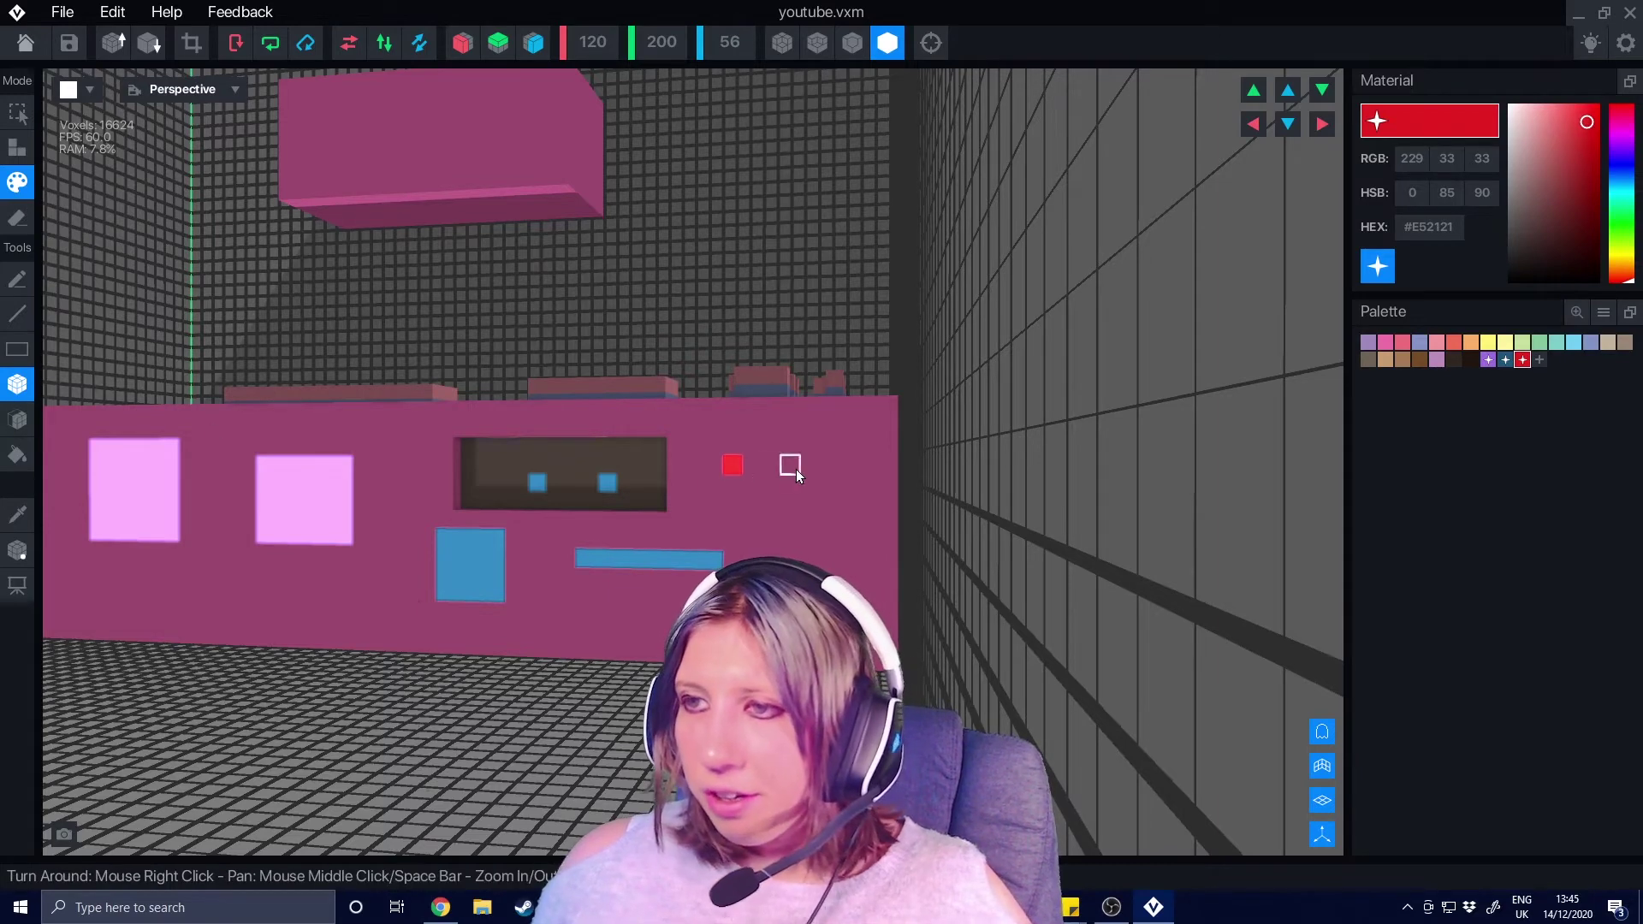
pyautogui.click(797, 468)
# Step: Examine the glowing purple, blue and red shapes on the block from several angles
pyautogui.scroll(4, 796, 469)
pyautogui.moveTo(797, 468)
pyautogui.mouseDown(button='right')
pyautogui.moveTo(743, 462)
pyautogui.moveTo(530, 522)
pyautogui.moveTo(462, 505)
pyautogui.mouseUp(button='right')
pyautogui.scroll(-3, 721, 510)
pyautogui.moveTo(380, 443); pyautogui.dragTo(385, 433, button='right')
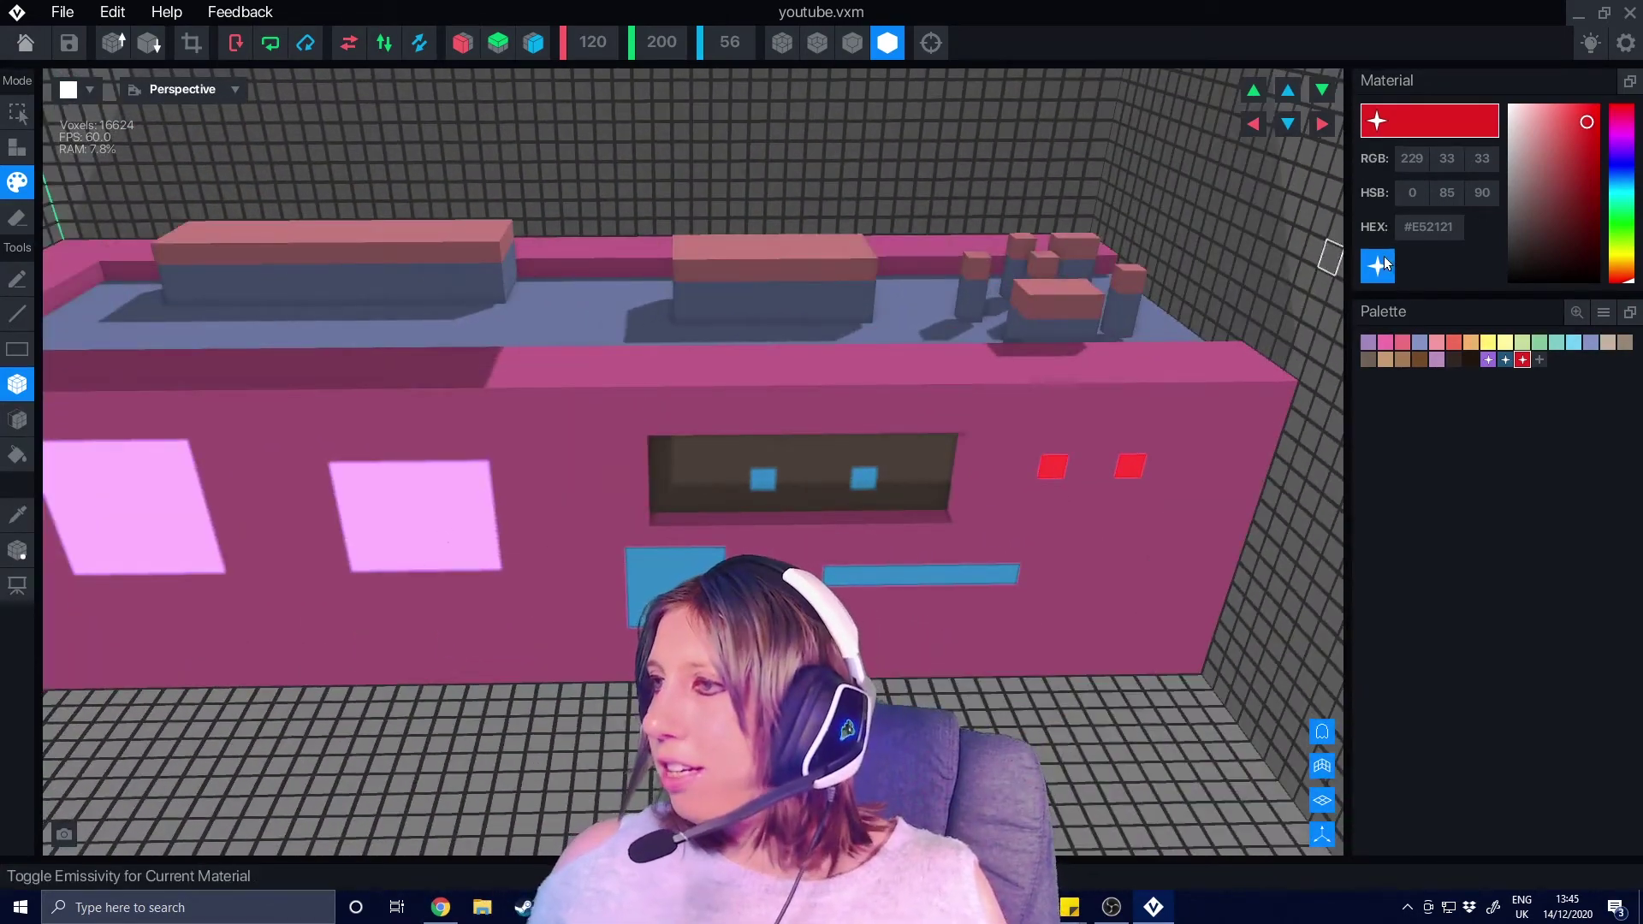
pyautogui.moveTo(1027, 338); pyautogui.dragTo(736, 377, button='right')
pyautogui.moveTo(561, 347); pyautogui.dragTo(650, 347, button='right')
pyautogui.moveTo(1206, 478); pyautogui.dragTo(1051, 278, button='right')
# Step: Add a non-emissive version of the red and paint a band above the recess and around the nearer red square
pyautogui.click(1378, 272)
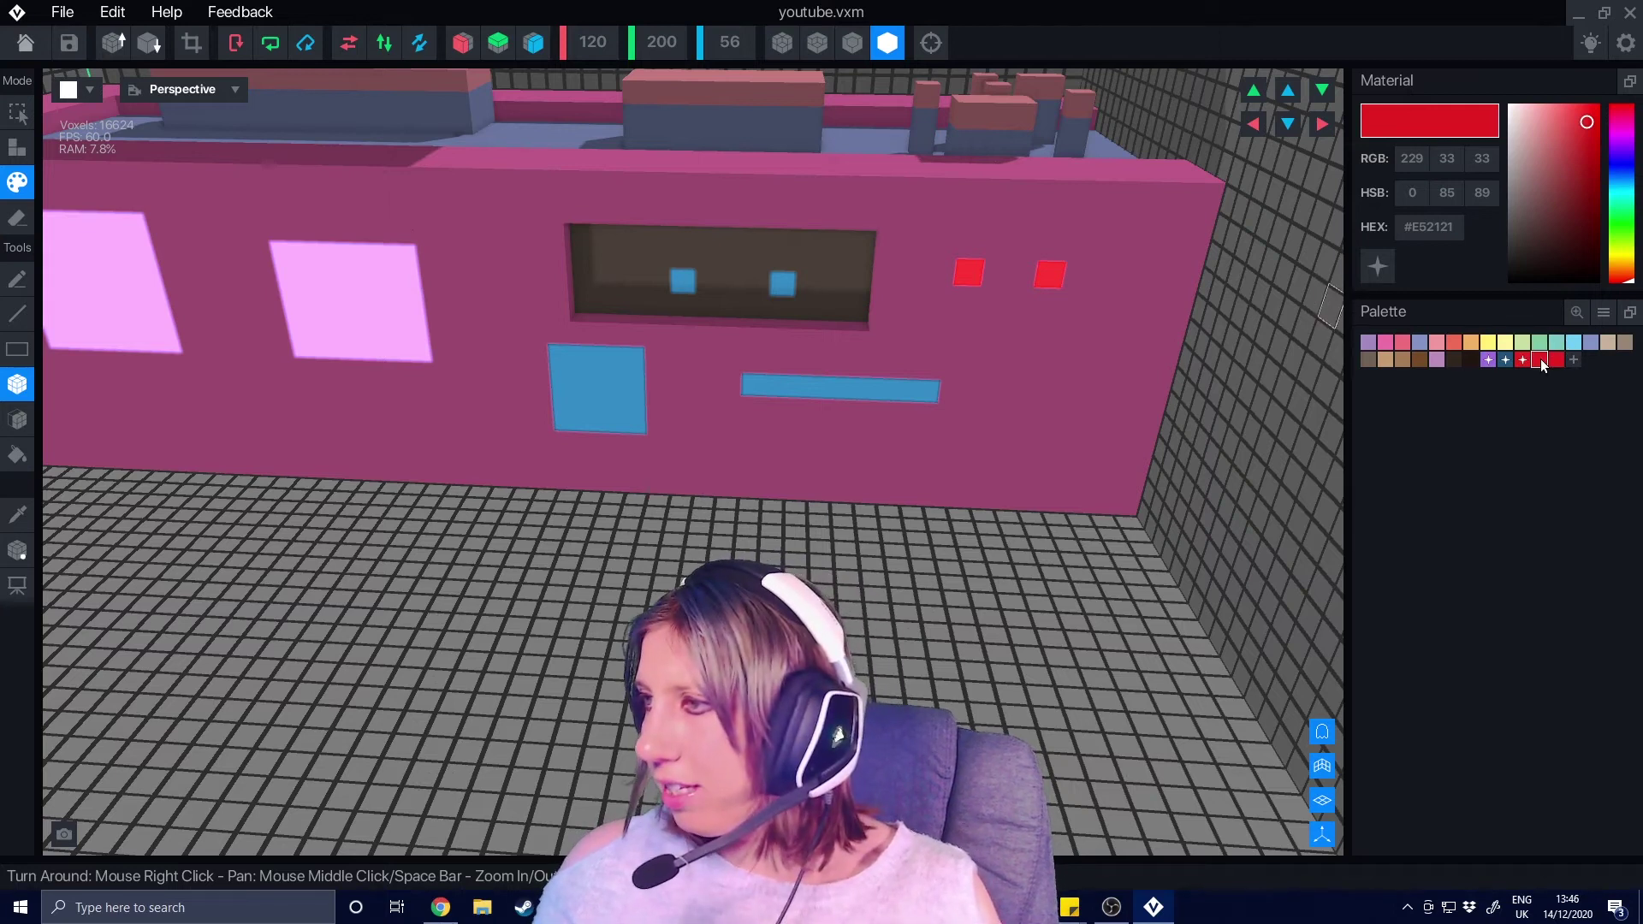
pyautogui.moveTo(791, 226); pyautogui.dragTo(1003, 244)
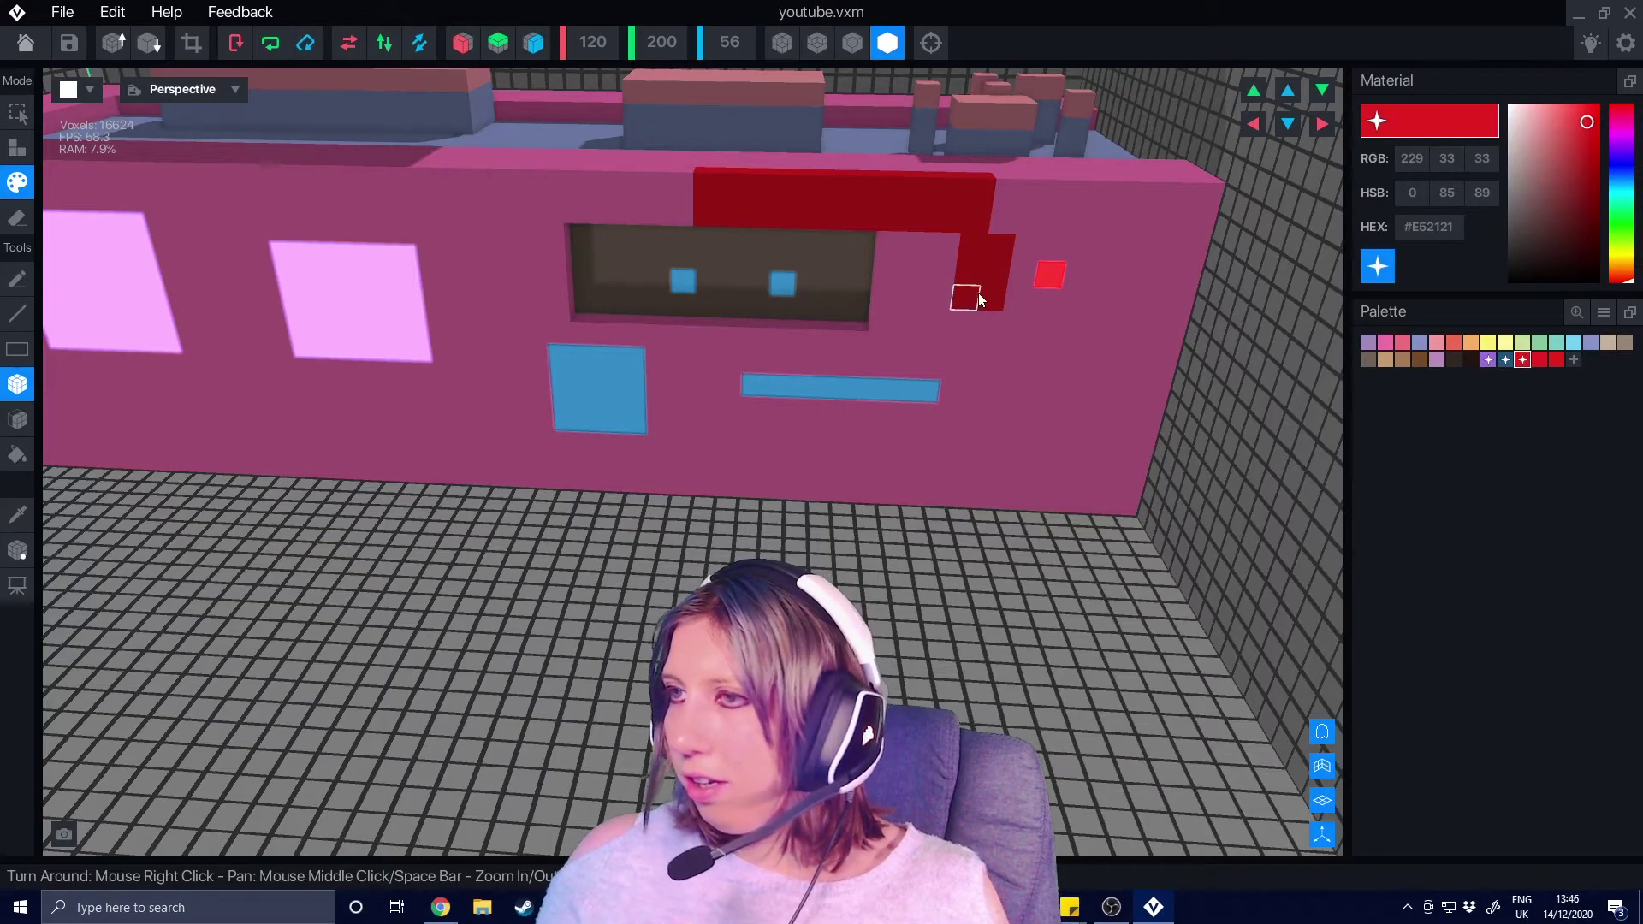
pyautogui.moveTo(1034, 436); pyautogui.dragTo(996, 438, button='right')
pyautogui.scroll(-4, 1010, 445)
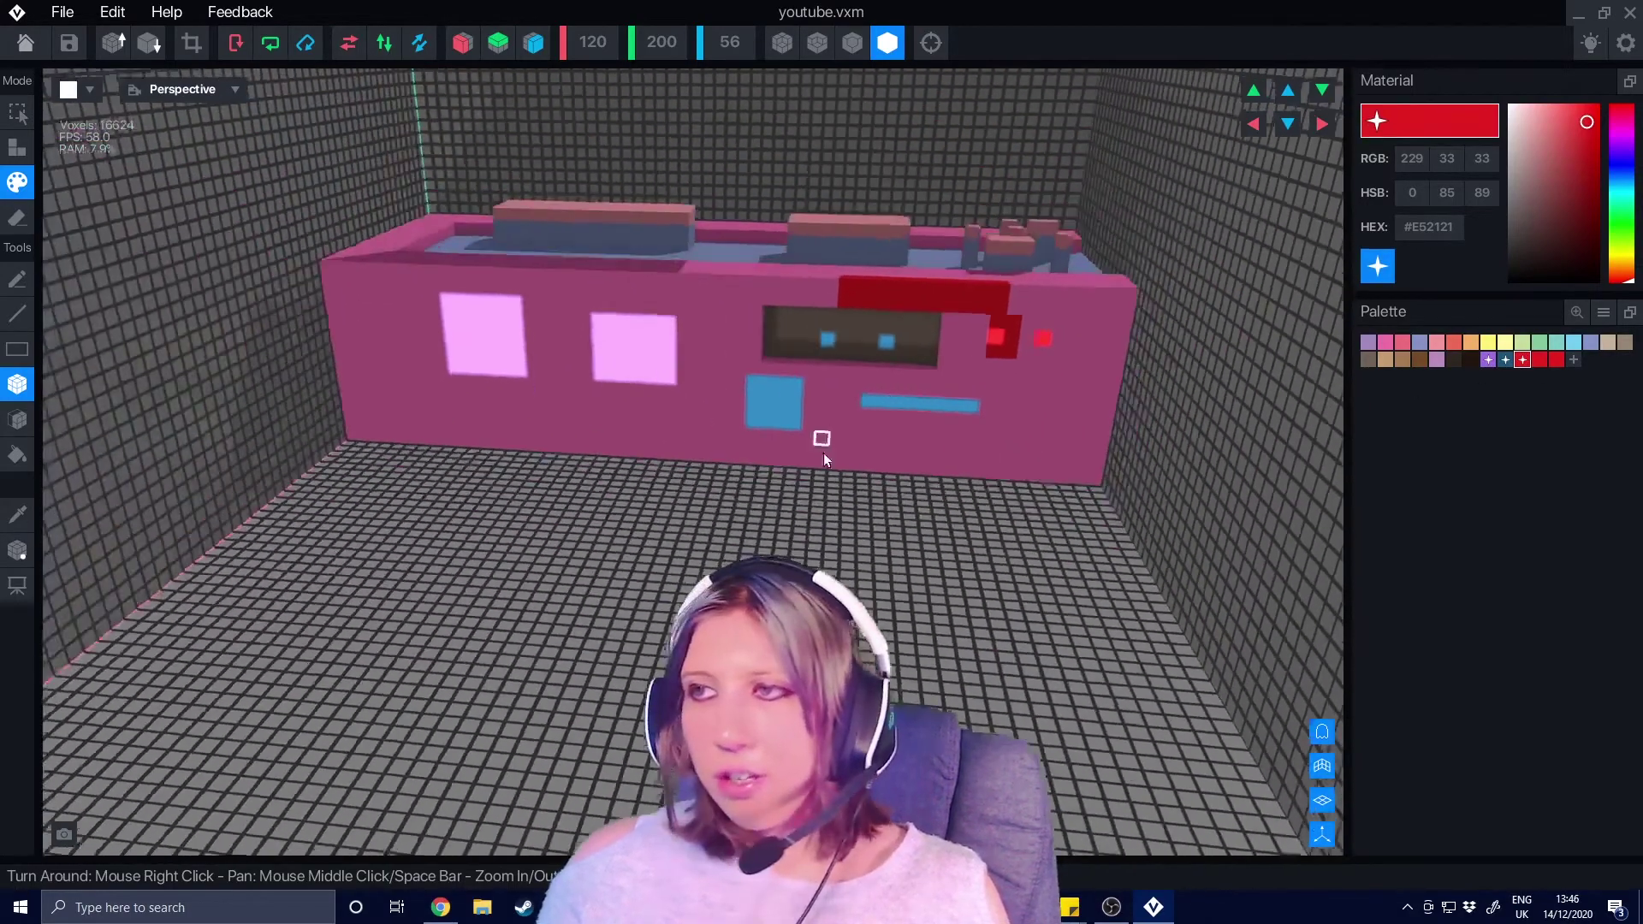
# Step: Reset the view to the default start position, move close inside the model, and reset the view again
pyautogui.moveTo(823, 459); pyautogui.dragTo(803, 459, button='right')
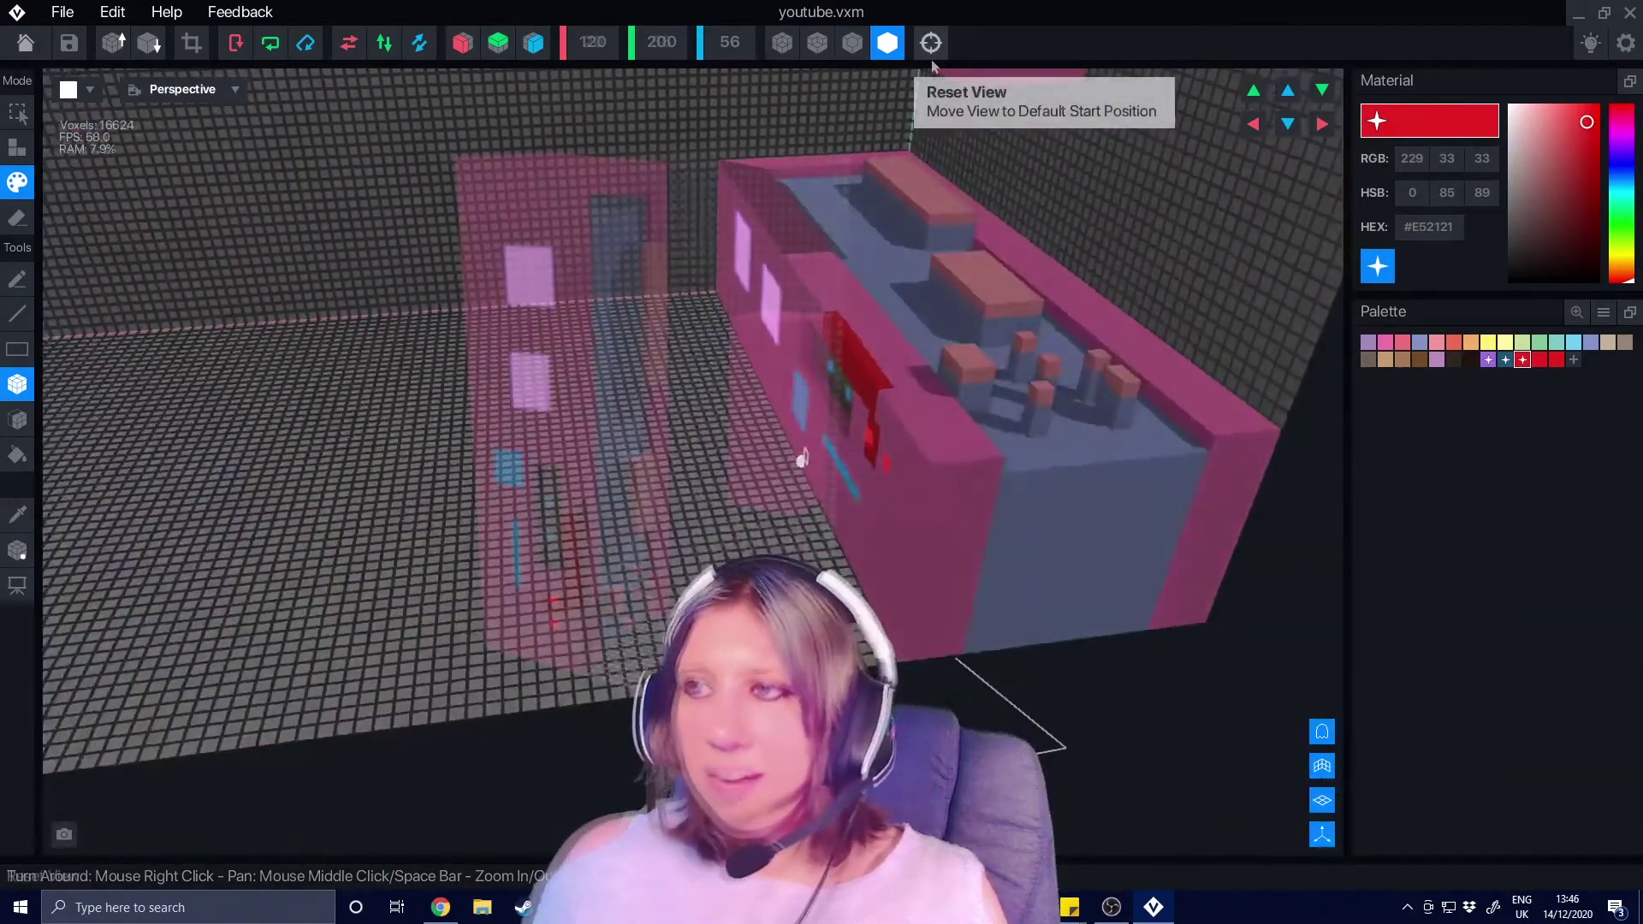
pyautogui.click(931, 56)
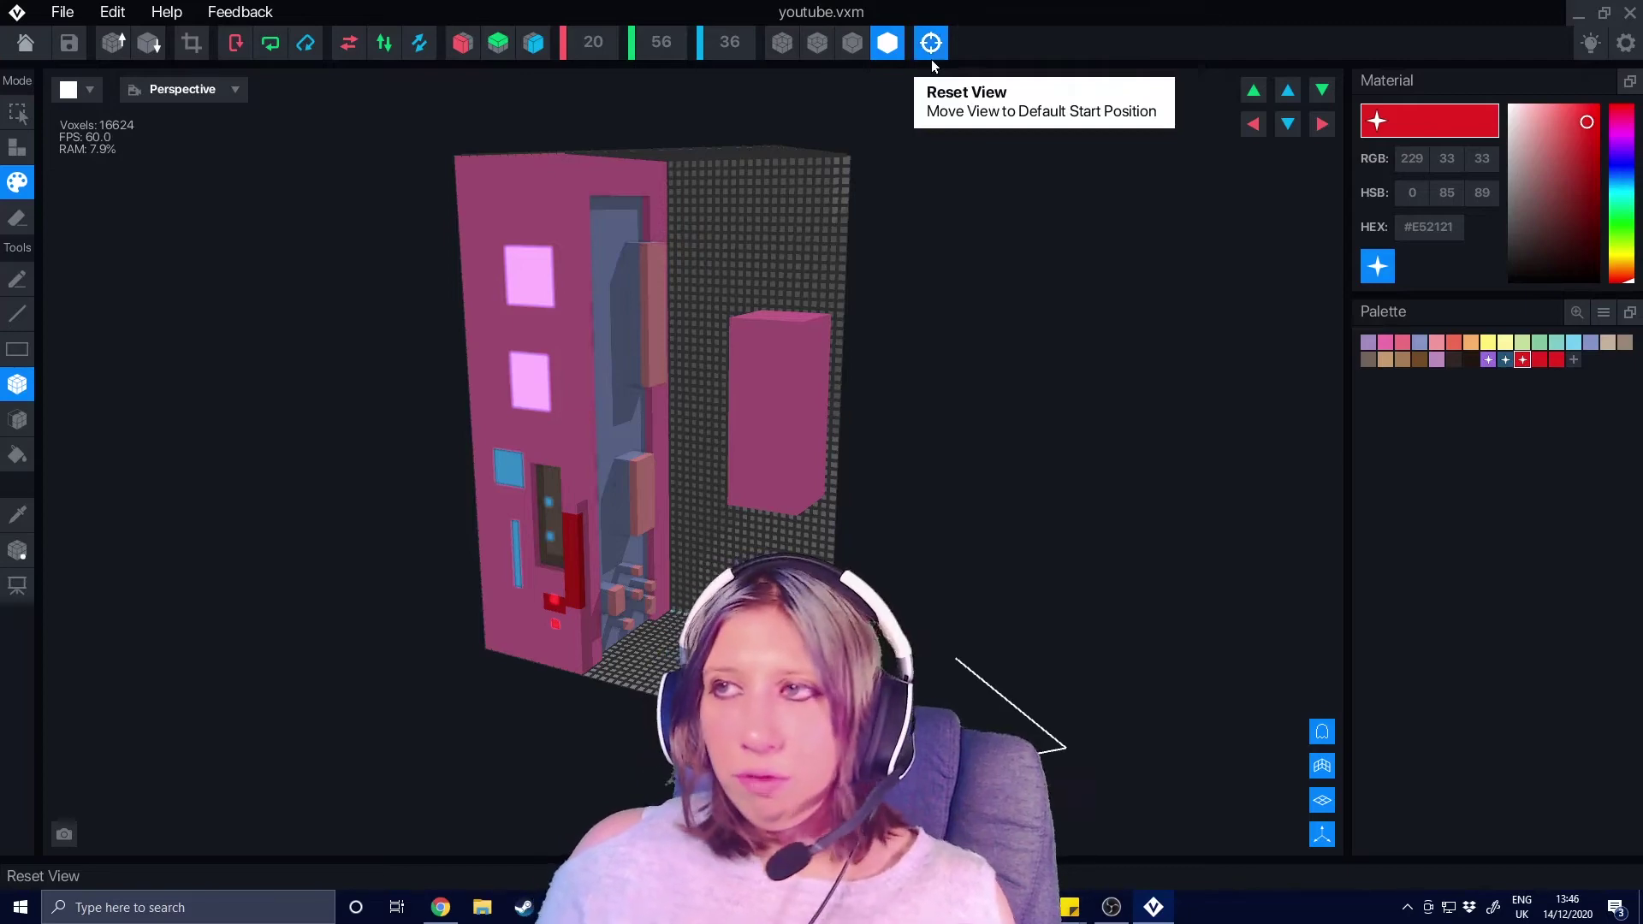
pyautogui.moveTo(895, 367); pyautogui.dragTo(732, 385, button='right')
pyautogui.scroll(5, 731, 380)
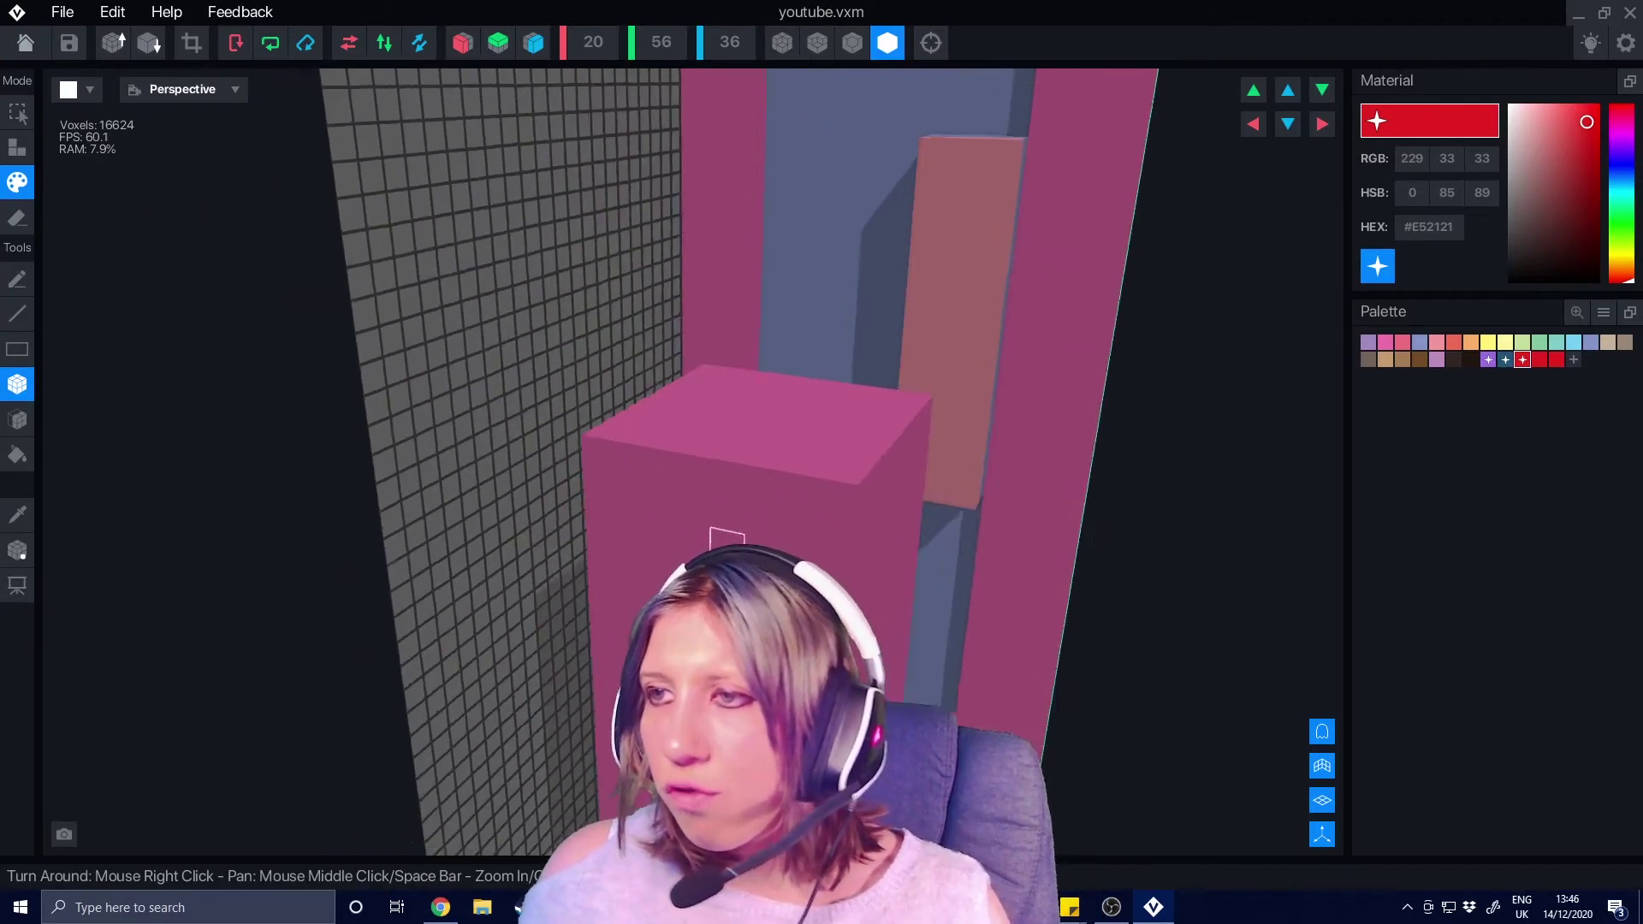
pyautogui.scroll(3, 727, 546)
pyautogui.moveTo(939, 591); pyautogui.dragTo(820, 560, button='right')
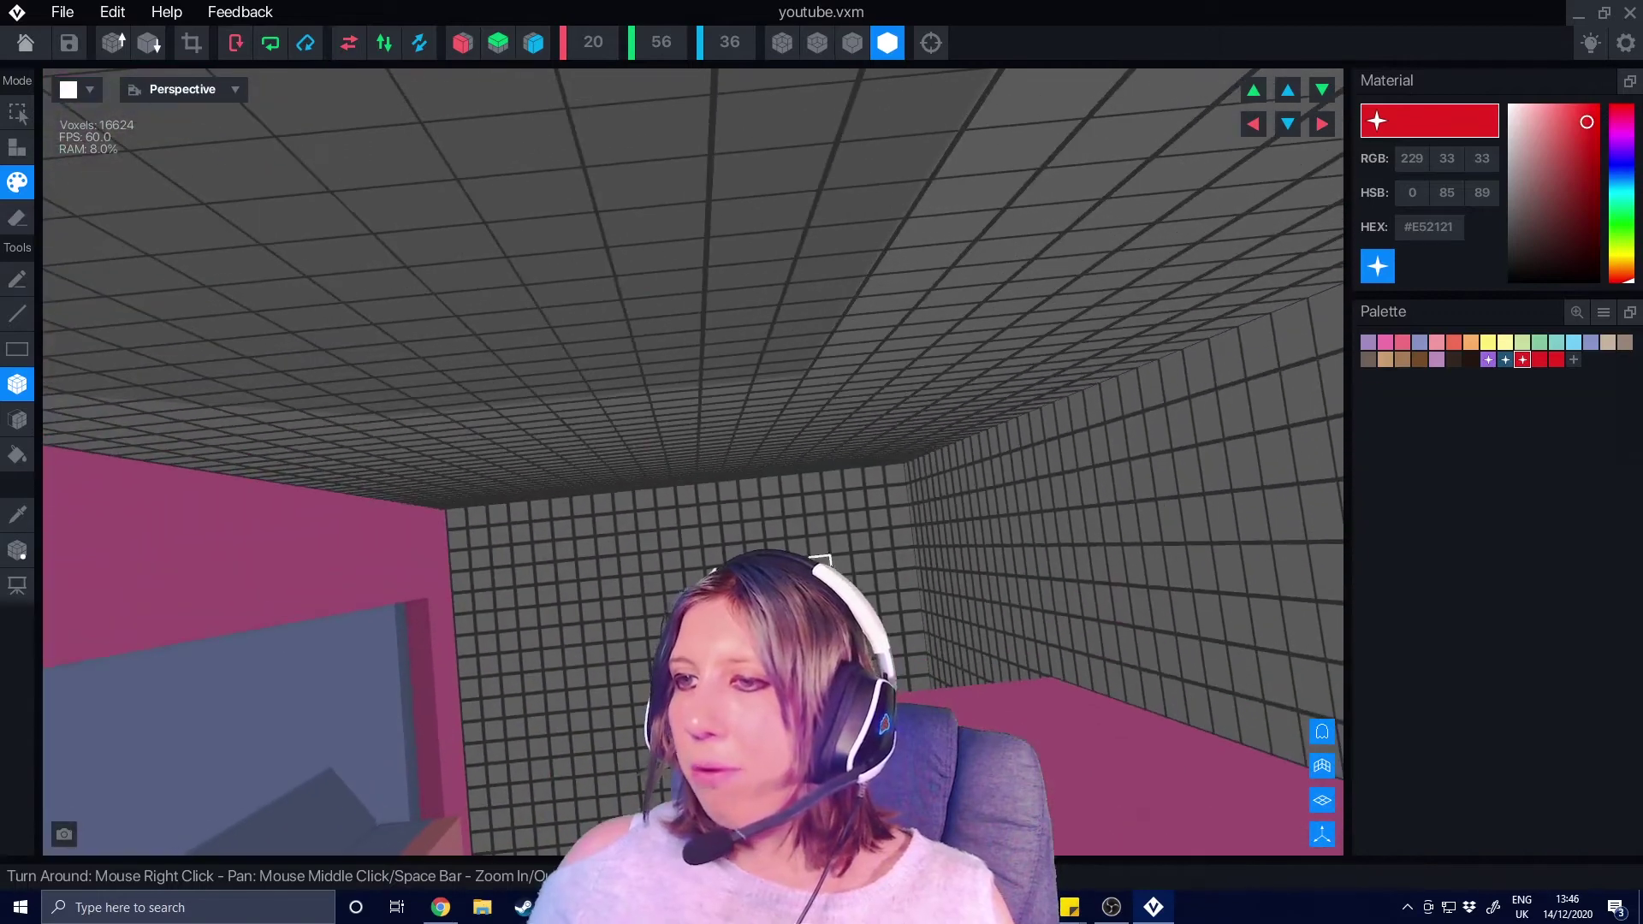
pyautogui.click(925, 51)
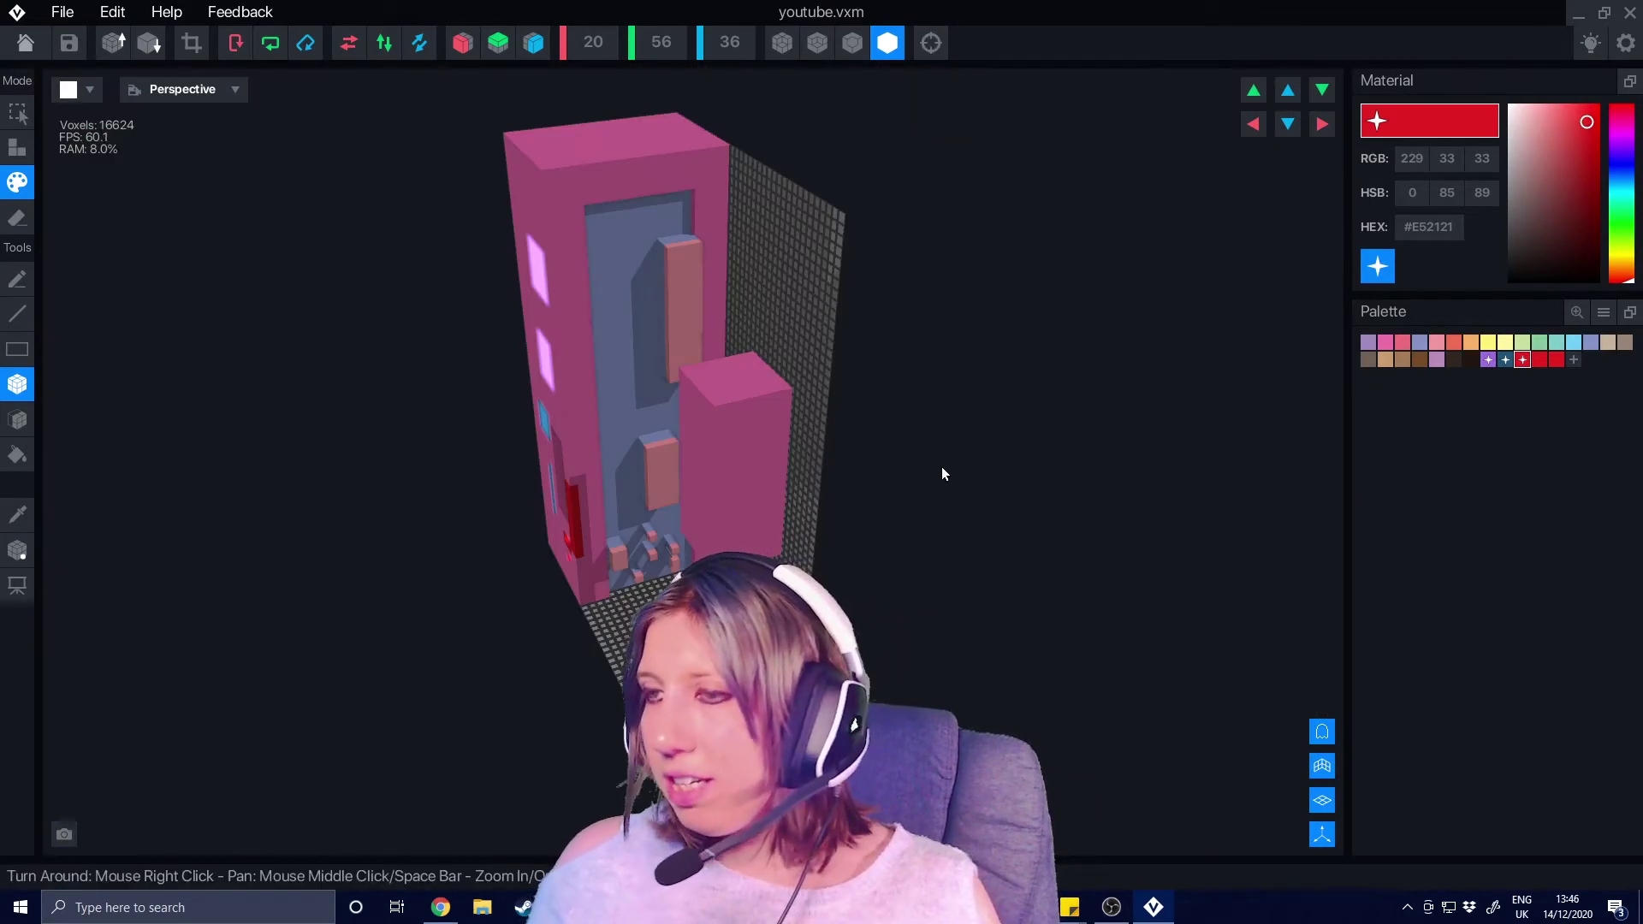
# Step: Paint several emissive red patches on the floating pink box and a salmon block
pyautogui.moveTo(1183, 831); pyautogui.dragTo(981, 538, button='right')
pyautogui.scroll(5, 954, 568)
pyautogui.scroll(-5, 911, 581)
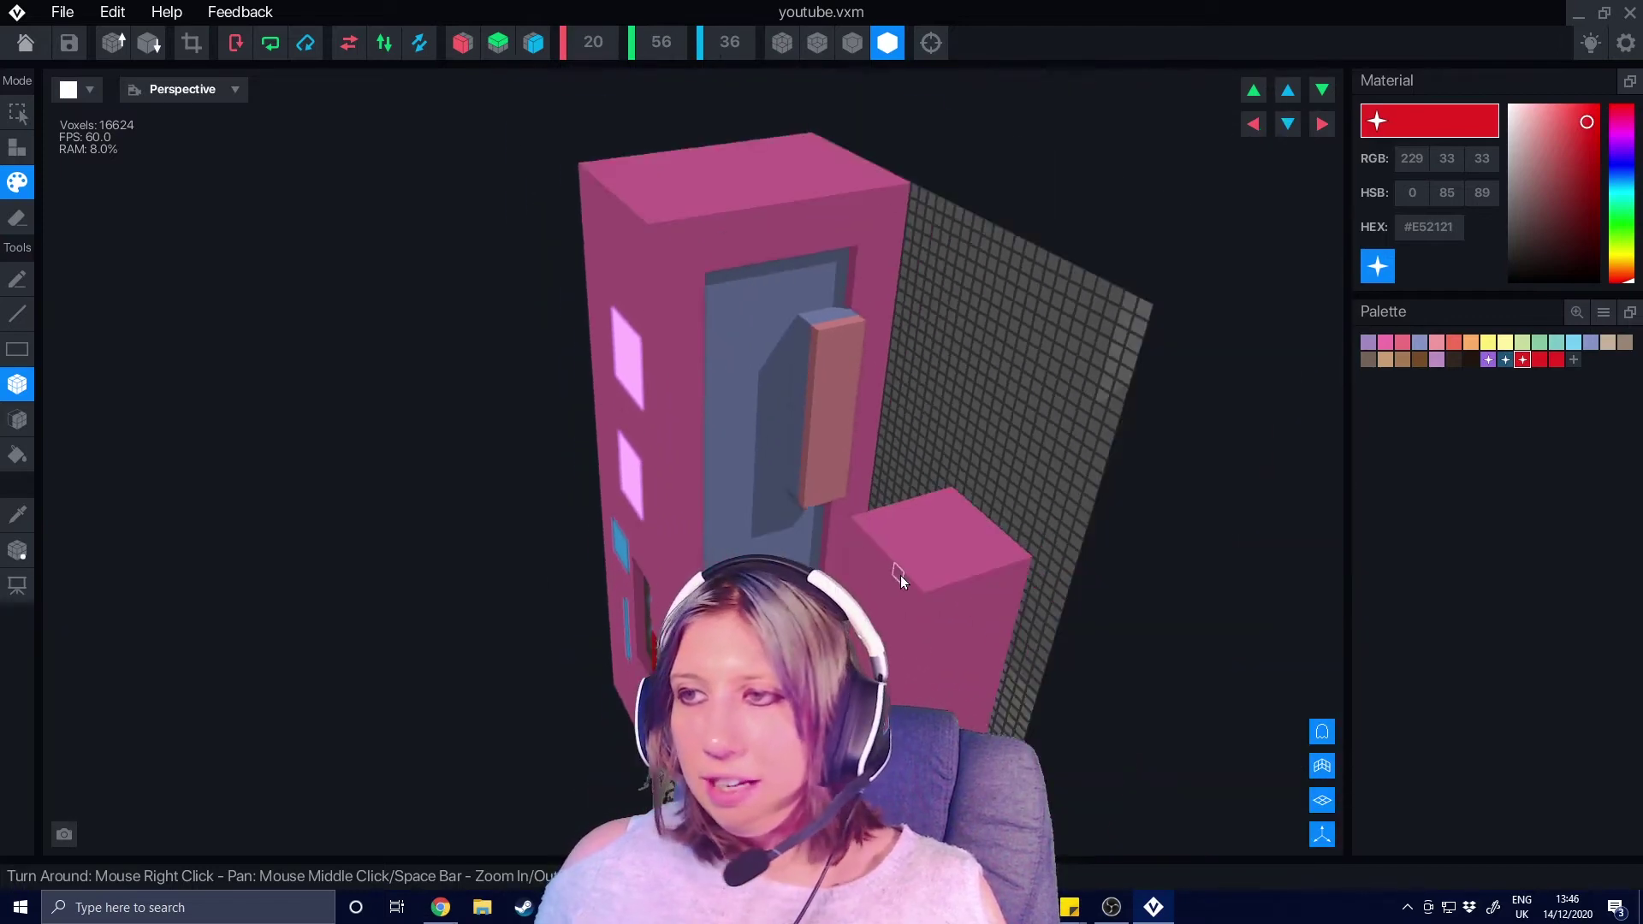
pyautogui.scroll(2, 897, 575)
pyautogui.moveTo(895, 575)
pyautogui.mouseDown(button='right')
pyautogui.moveTo(841, 580)
pyautogui.moveTo(943, 598)
pyautogui.mouseUp(button='right')
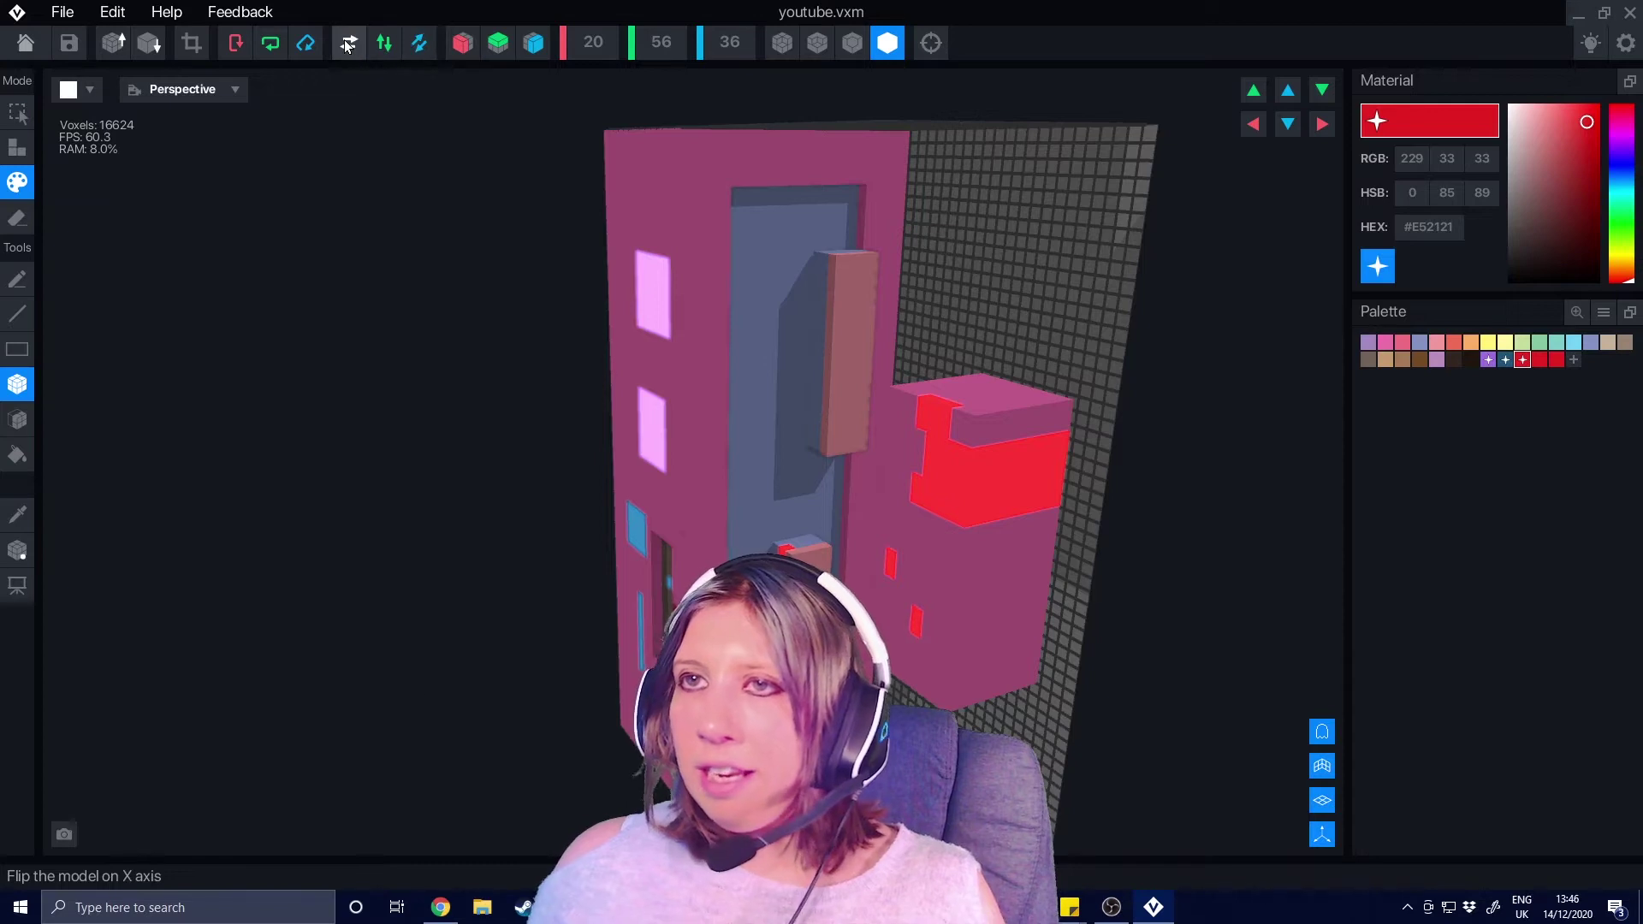
# Step: Flip the model back and forth on the X axis, and flip it once on the Y axis
pyautogui.click(347, 45)
pyautogui.click(348, 45)
pyautogui.click(348, 45)
pyautogui.click(347, 46)
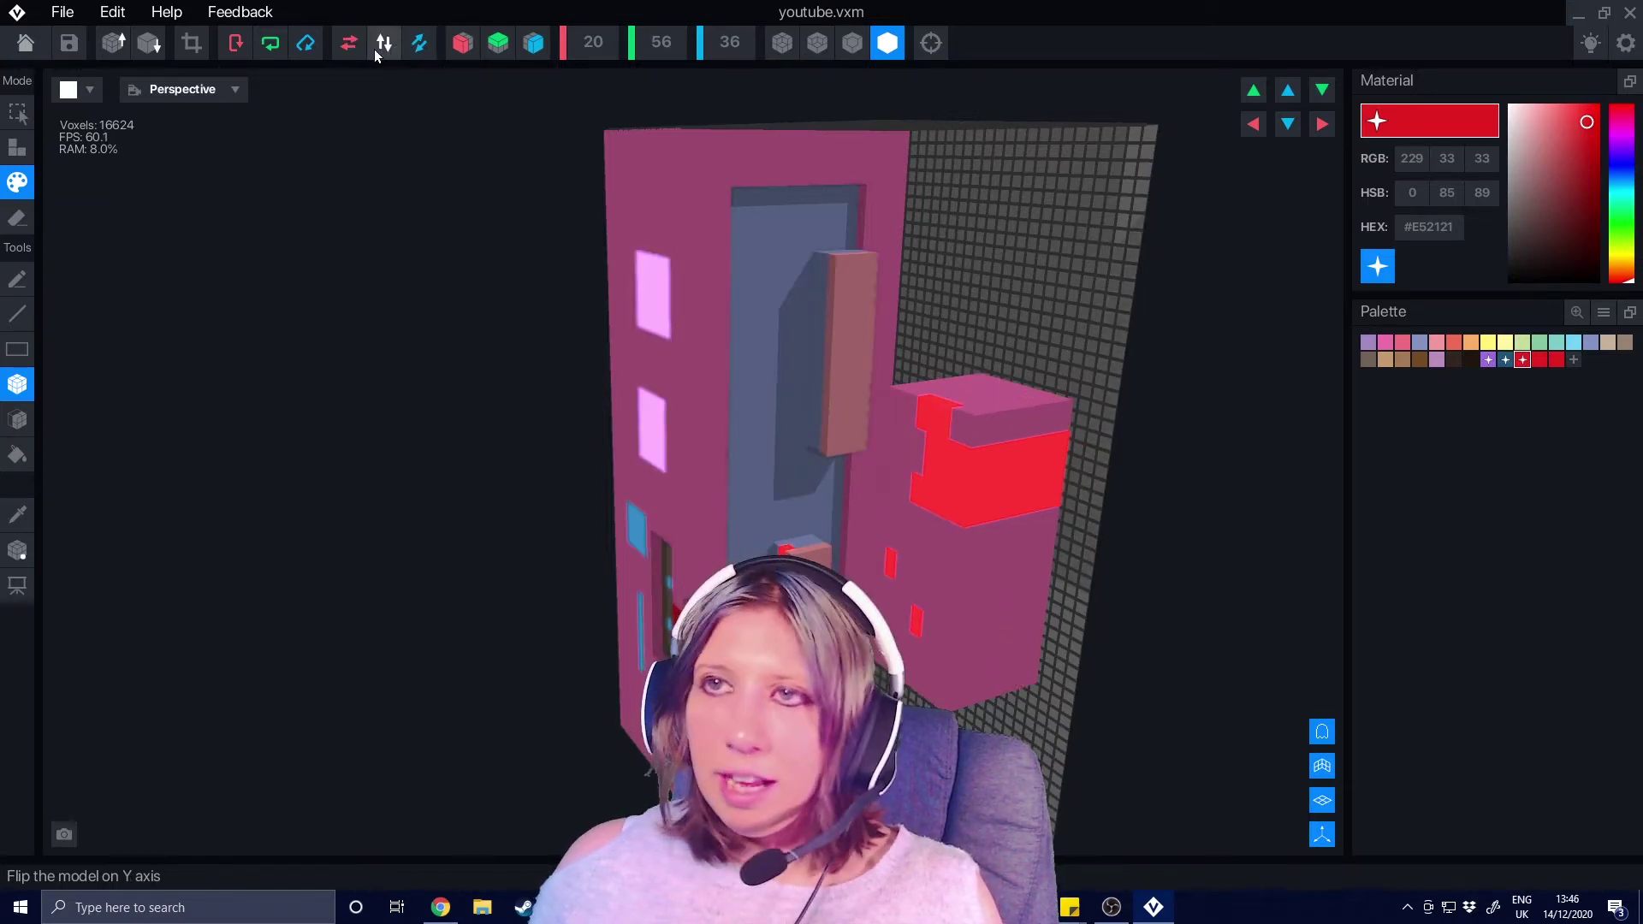
pyautogui.click(374, 49)
pyautogui.moveTo(676, 300); pyautogui.dragTo(924, 553, button='right')
pyautogui.moveTo(485, 591); pyautogui.dragTo(481, 457, button='middle')
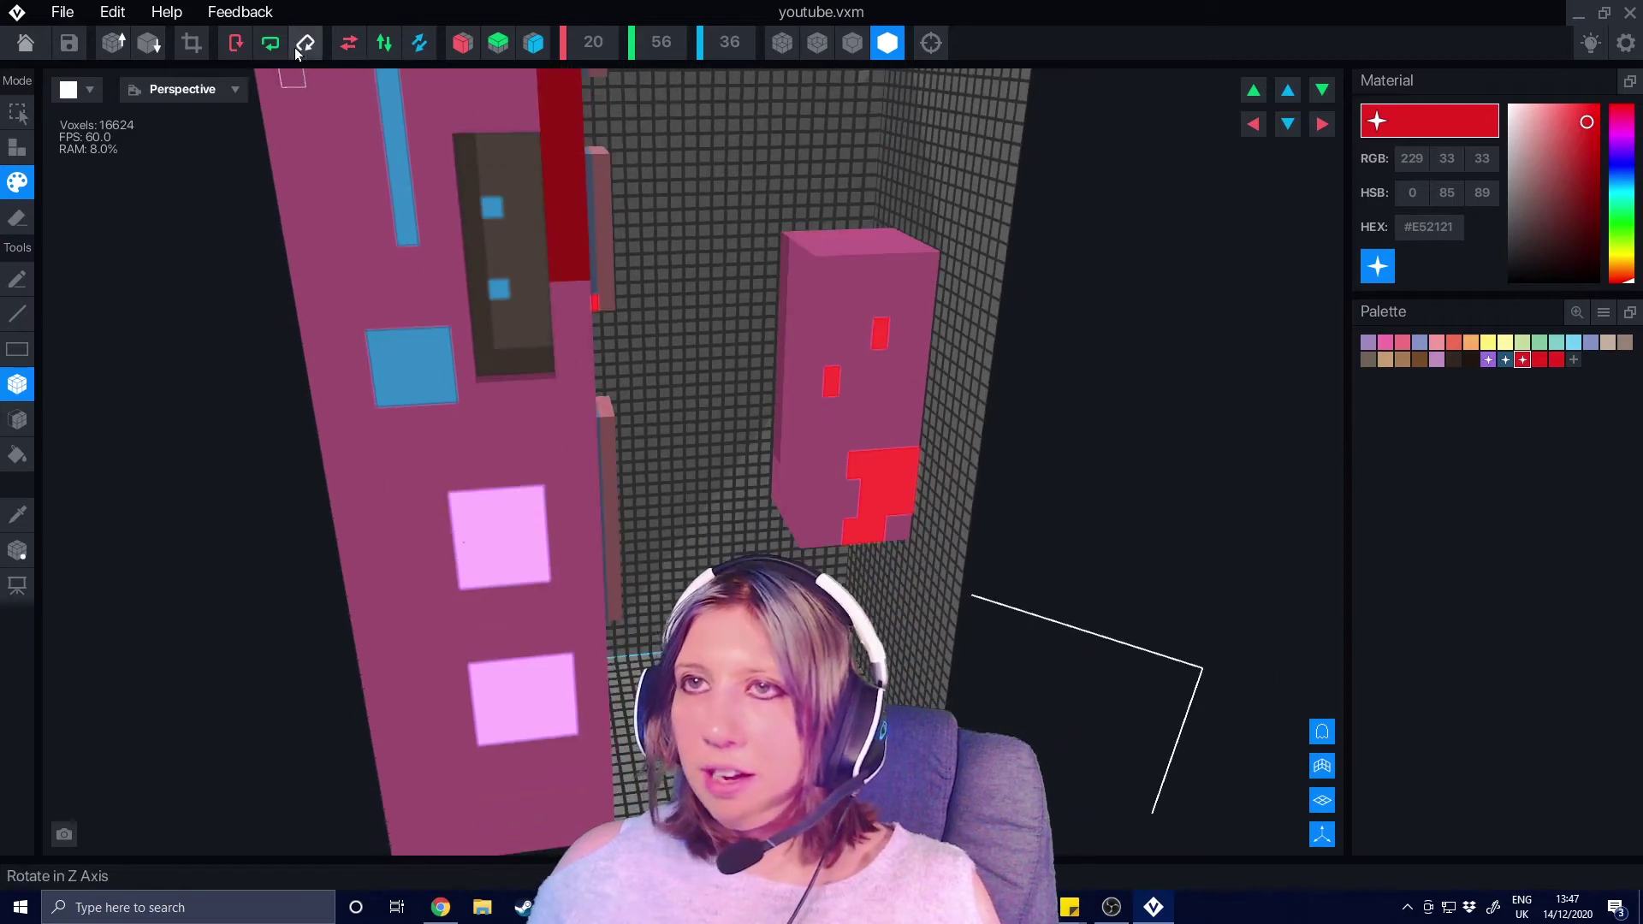
# Step: Rotate the model a quarter turn about the Z axis and flip it on the X and Z axes
pyautogui.click(347, 46)
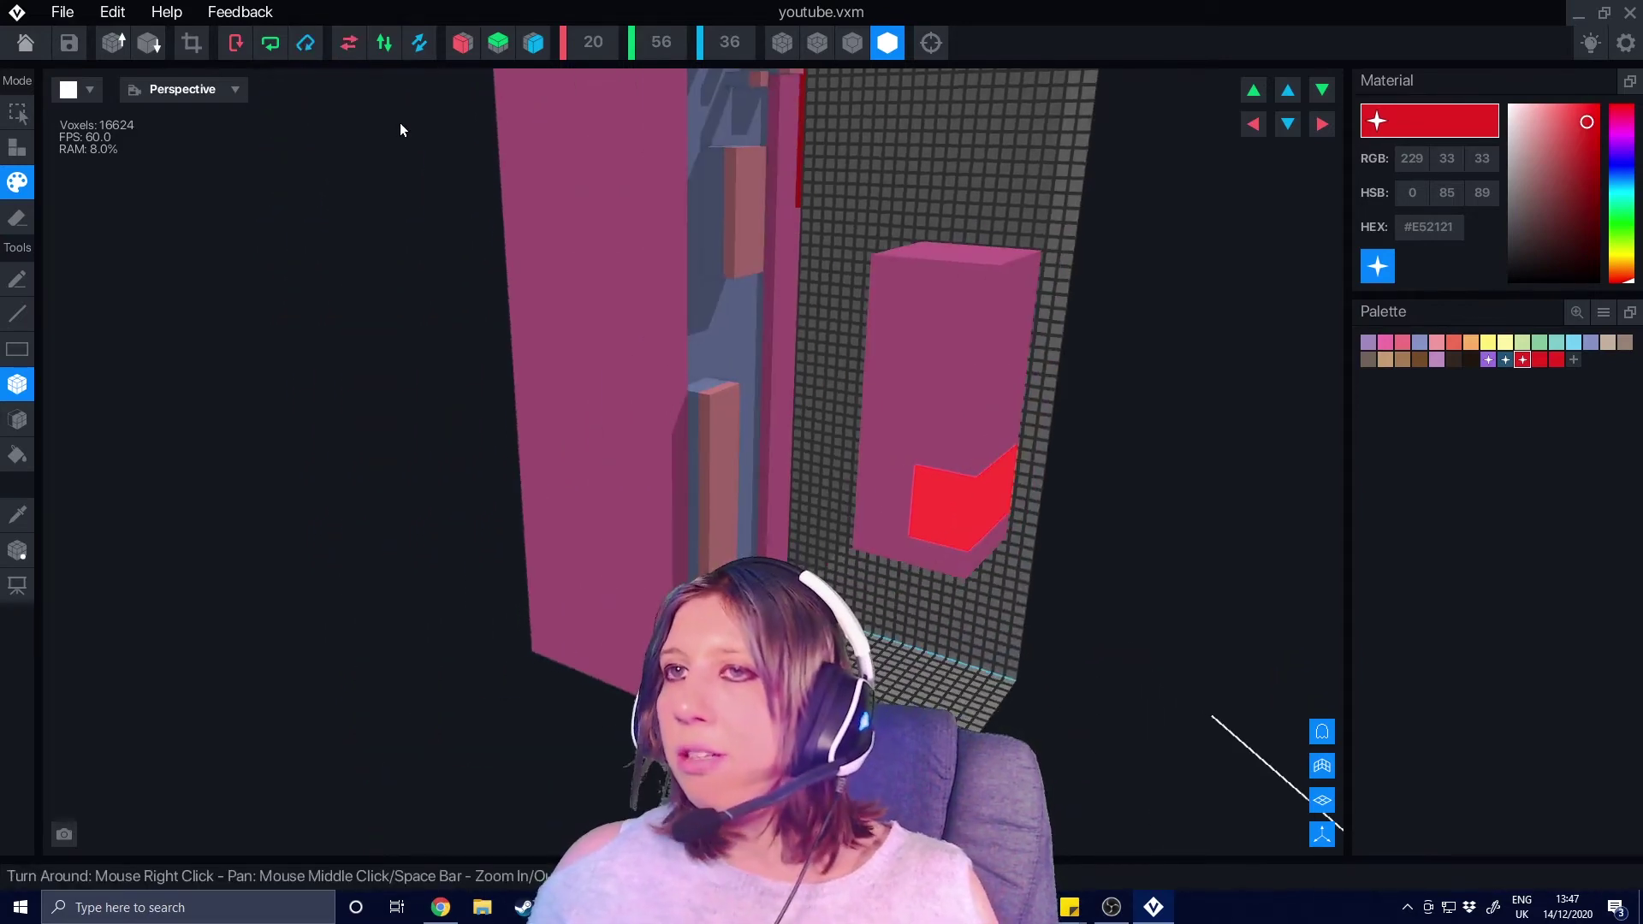
pyautogui.click(349, 45)
pyautogui.click(351, 46)
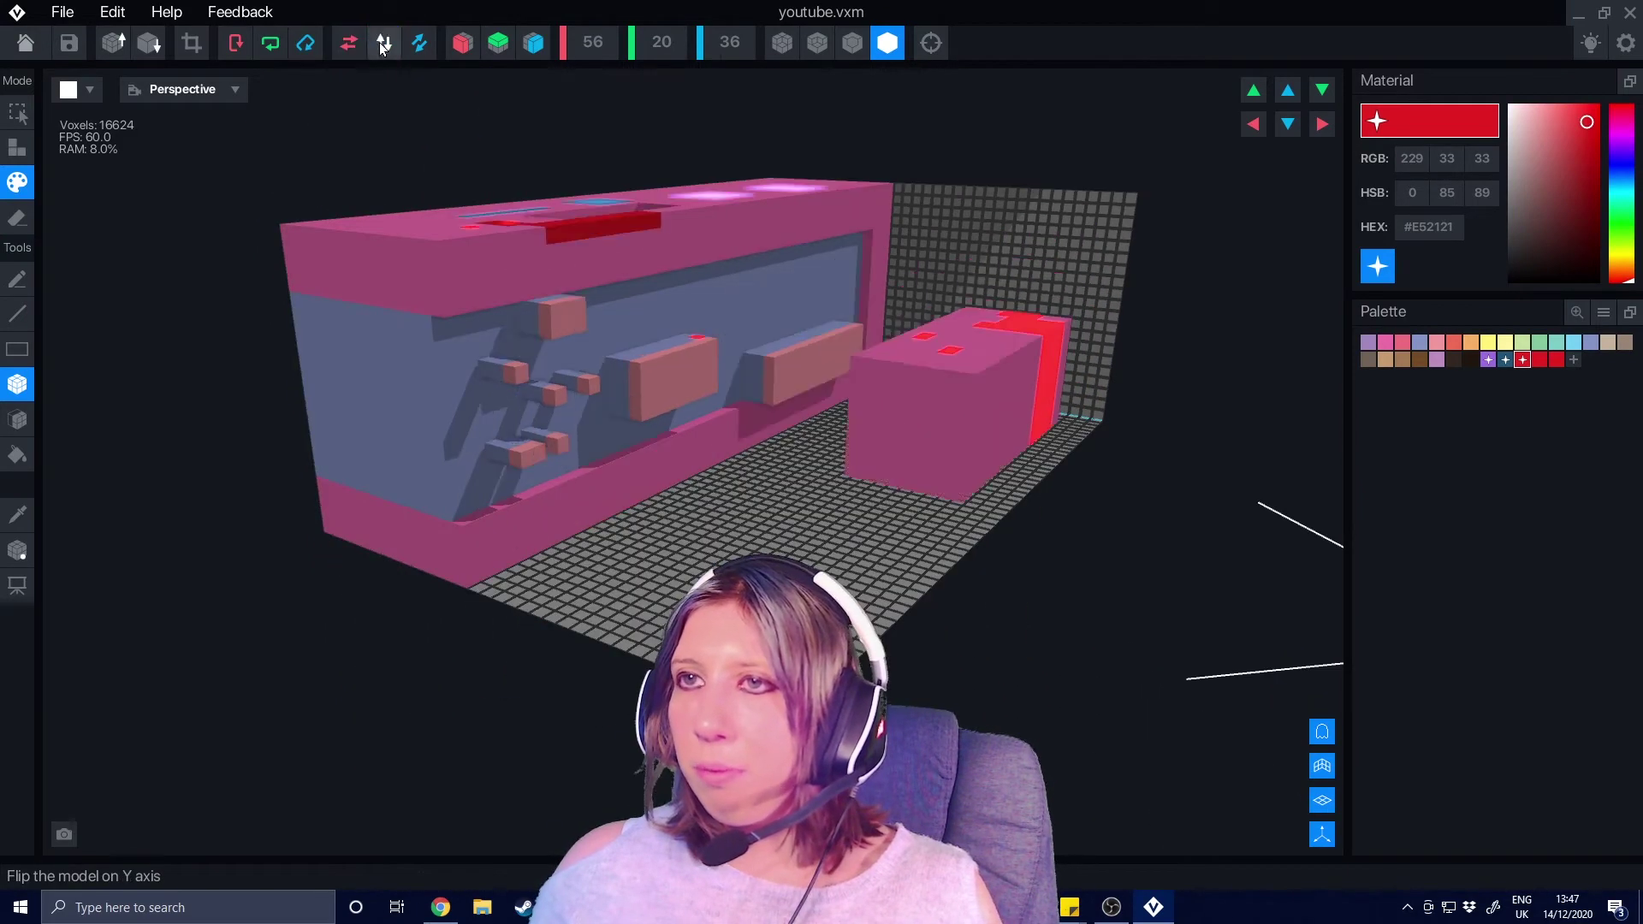
pyautogui.click(419, 44)
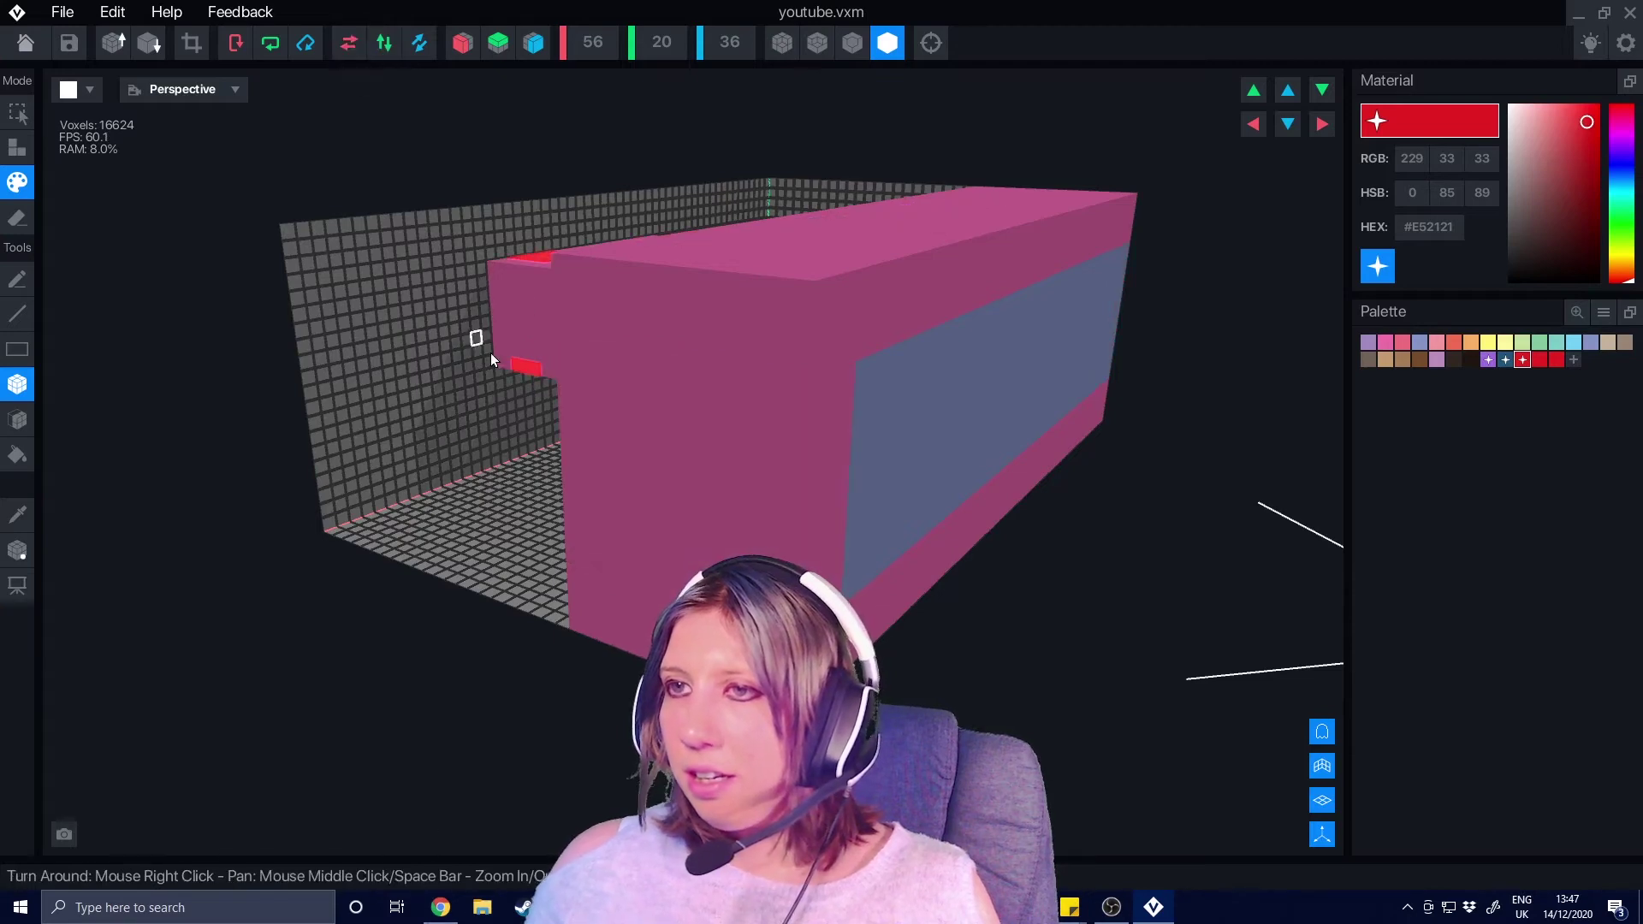
# Step: Erase a face layer of the large pink wall block with the Face tool in Erase mode
pyautogui.moveTo(514, 370); pyautogui.dragTo(528, 393, button='right')
pyautogui.moveTo(528, 393); pyautogui.dragTo(404, 311, button='middle')
pyautogui.moveTo(404, 311); pyautogui.dragTo(849, 345, button='right')
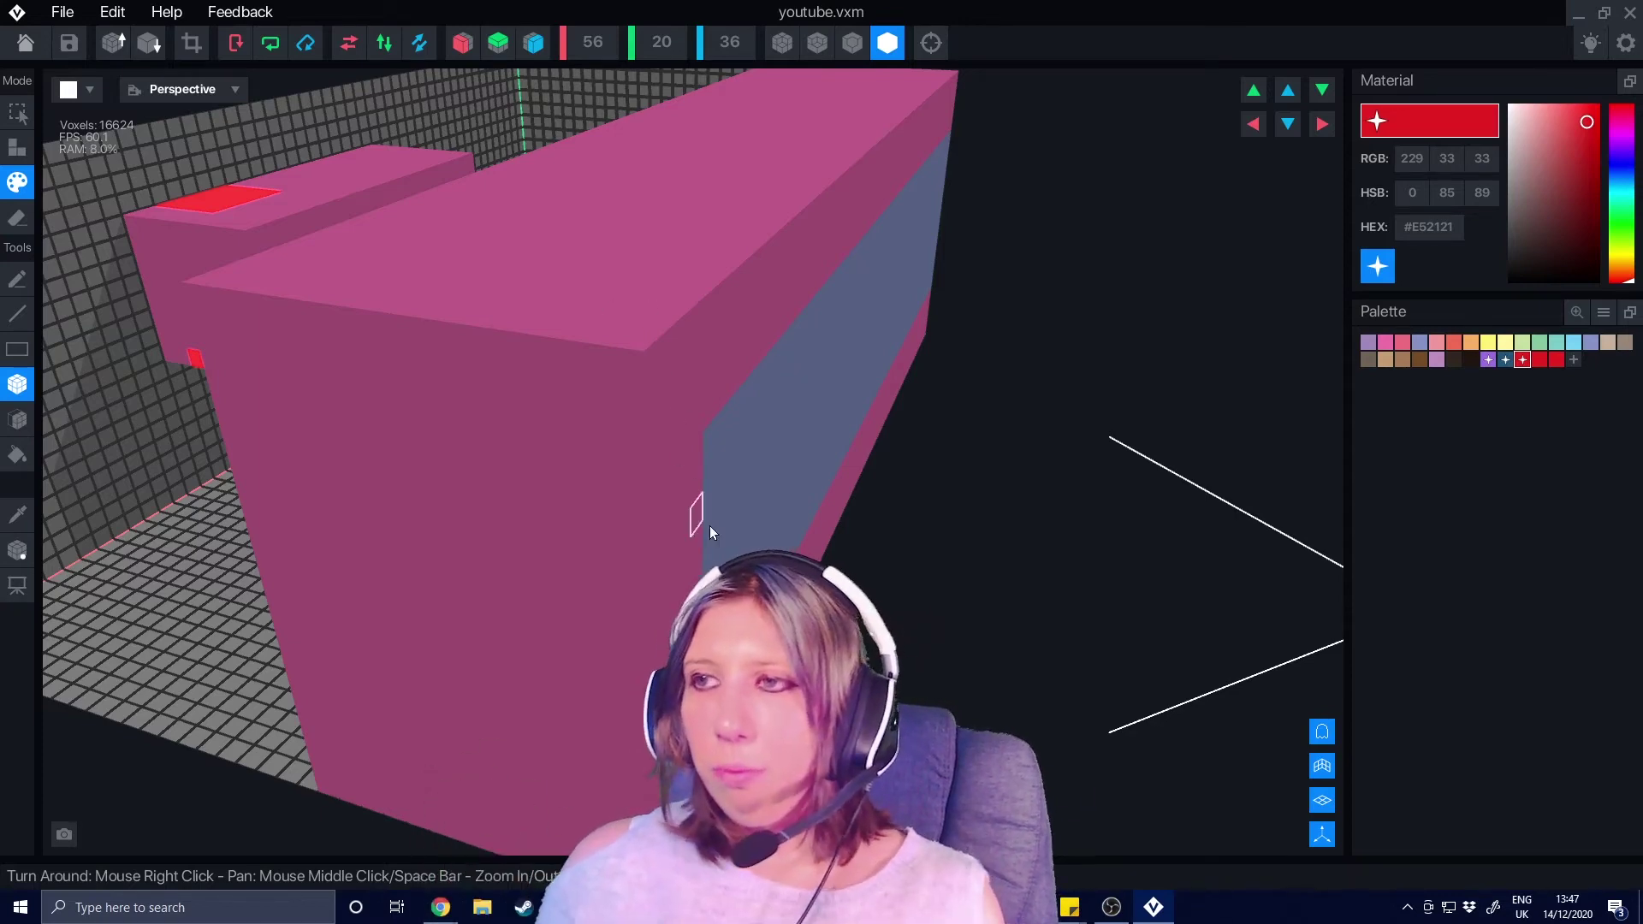
pyautogui.moveTo(717, 546); pyautogui.dragTo(642, 493, button='right')
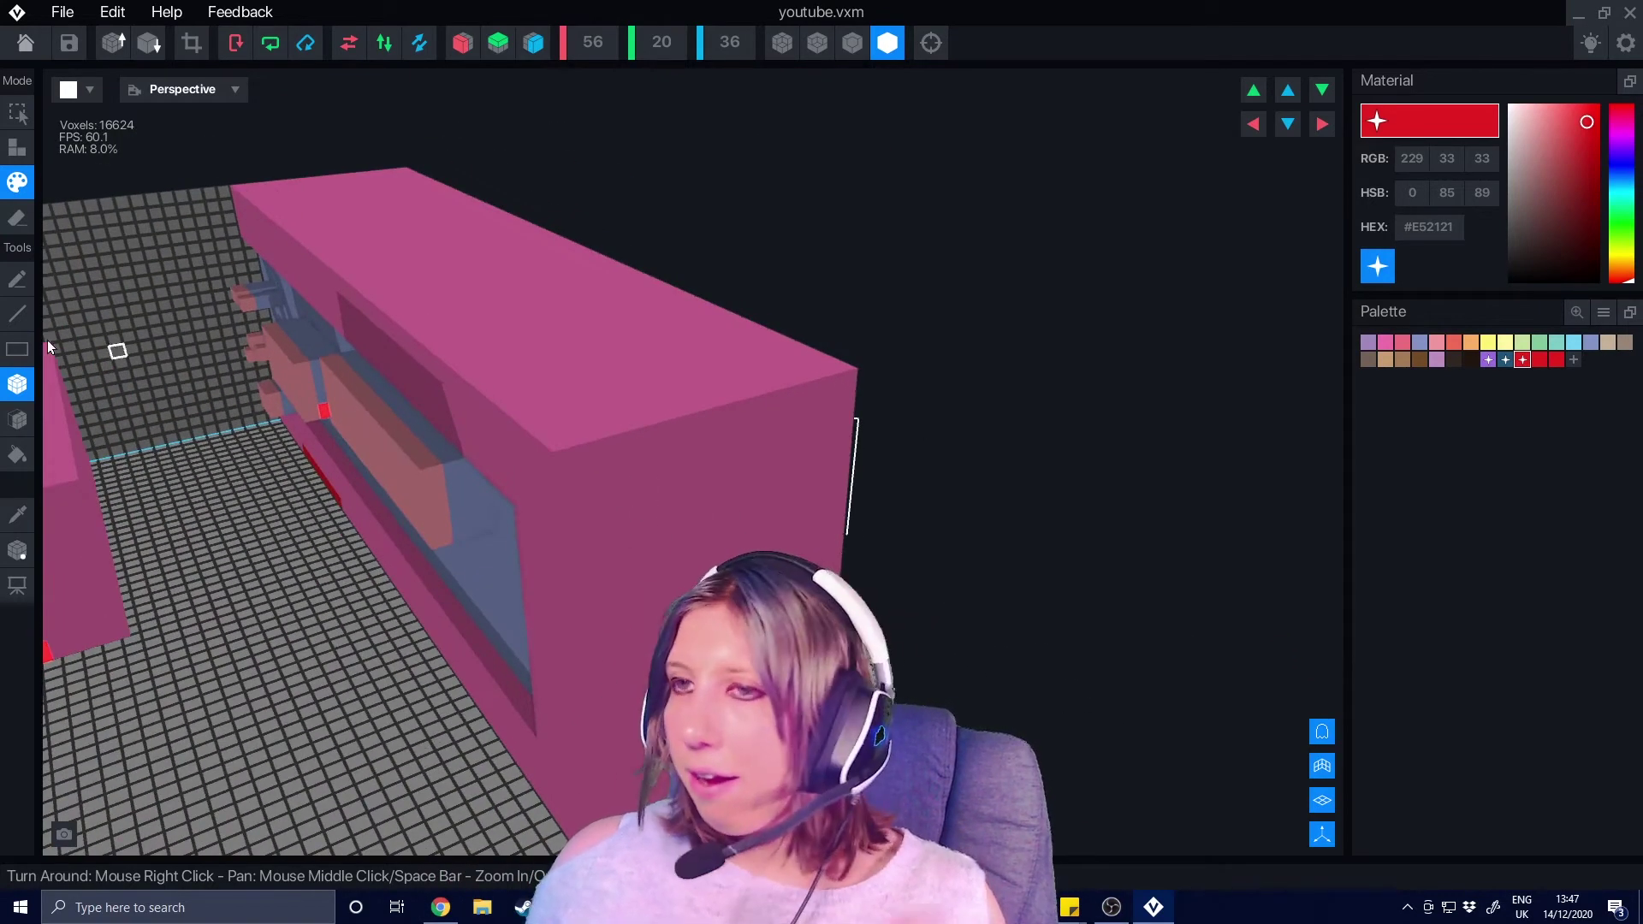
pyautogui.click(18, 421)
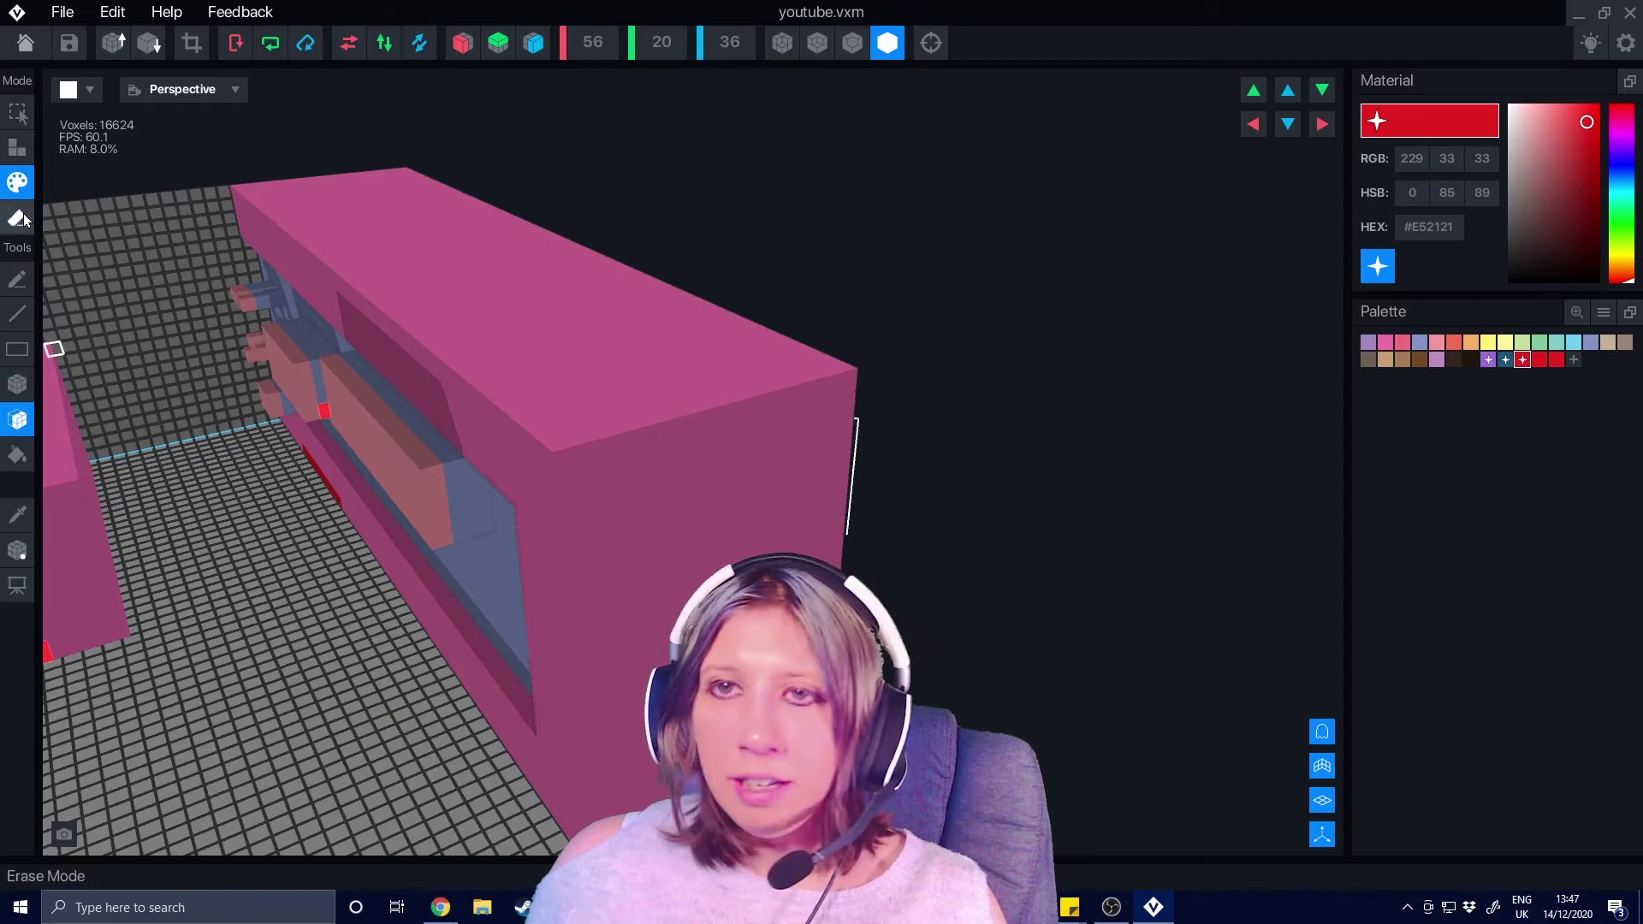
pyautogui.click(731, 462)
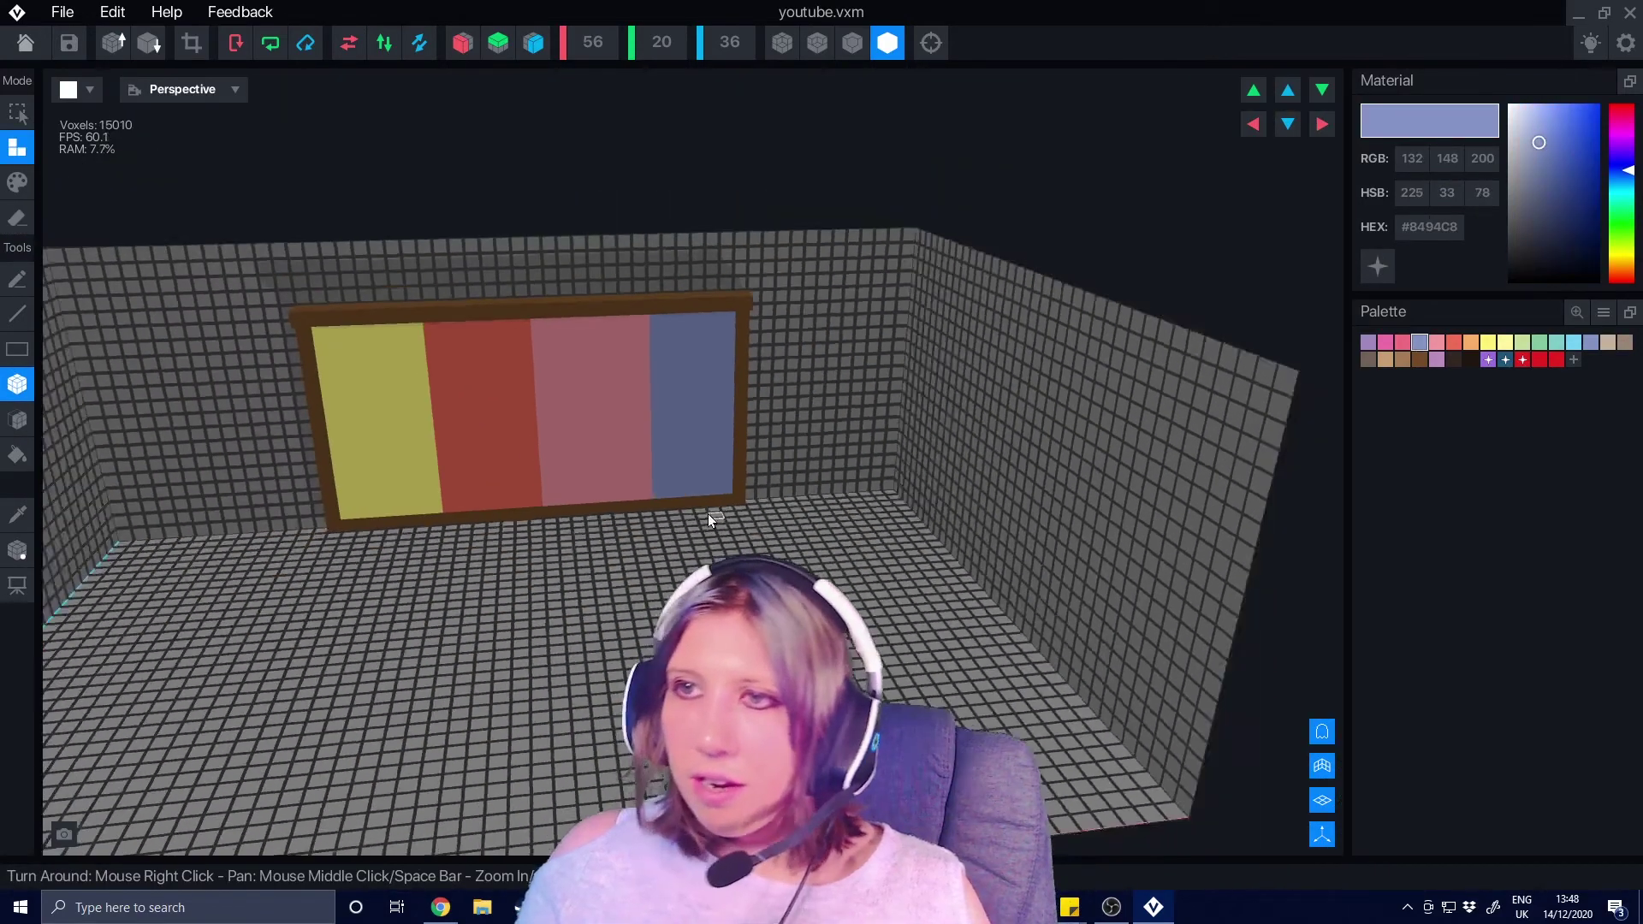
# Step: Crop the volume to the framed striped panel and set the volume depth to 3 voxels
pyautogui.moveTo(707, 513); pyautogui.dragTo(698, 516, button='right')
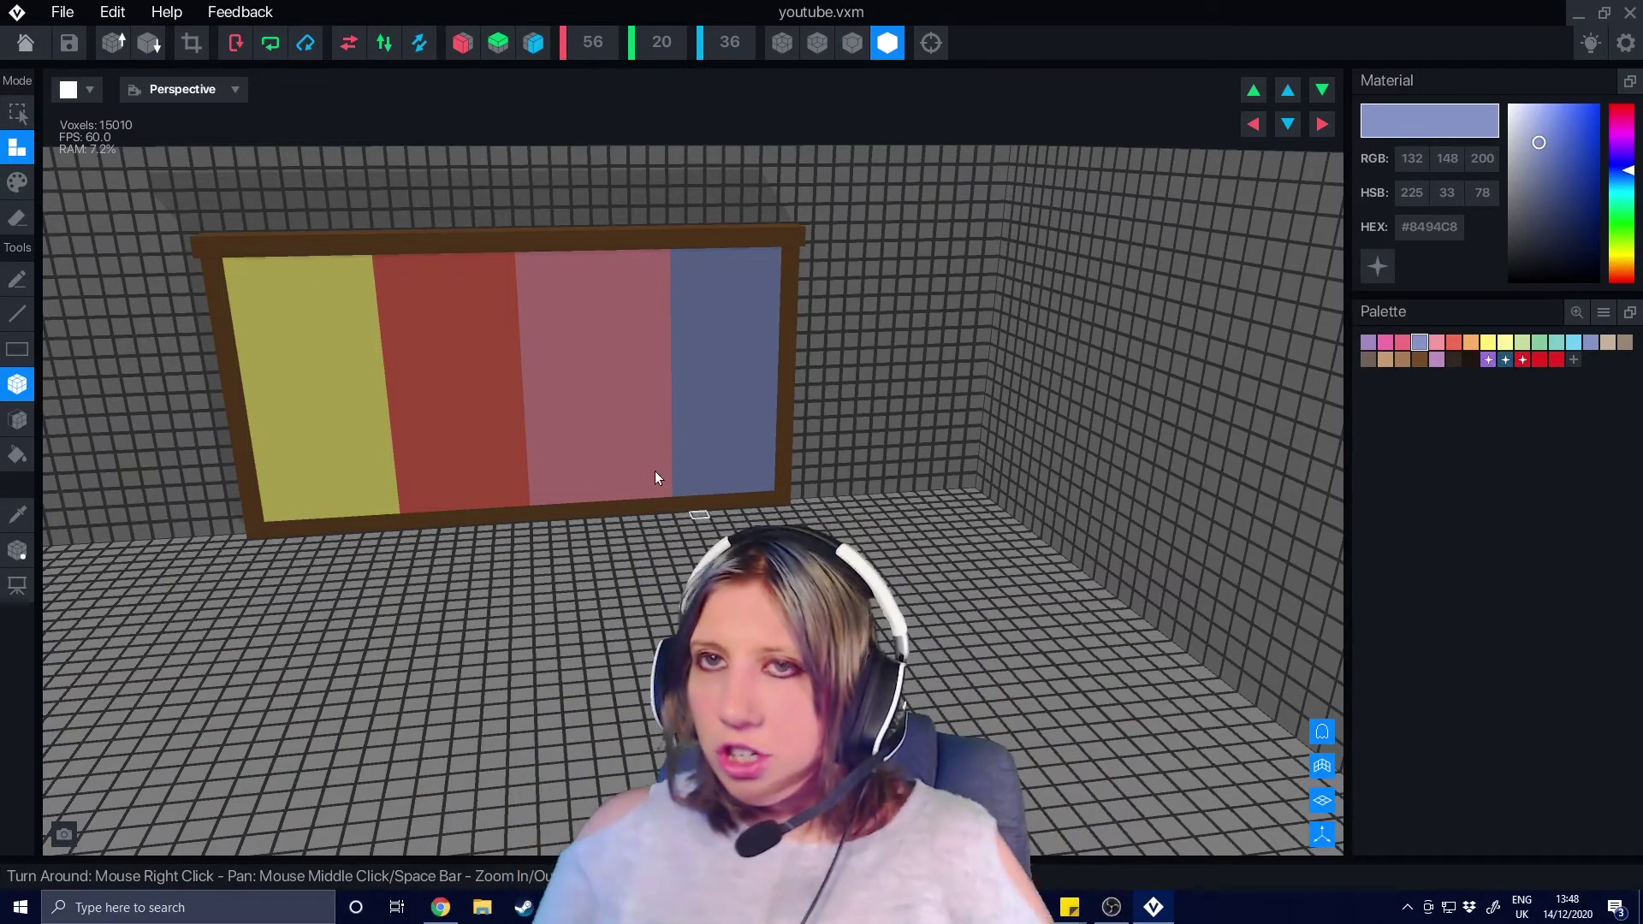
pyautogui.click(191, 43)
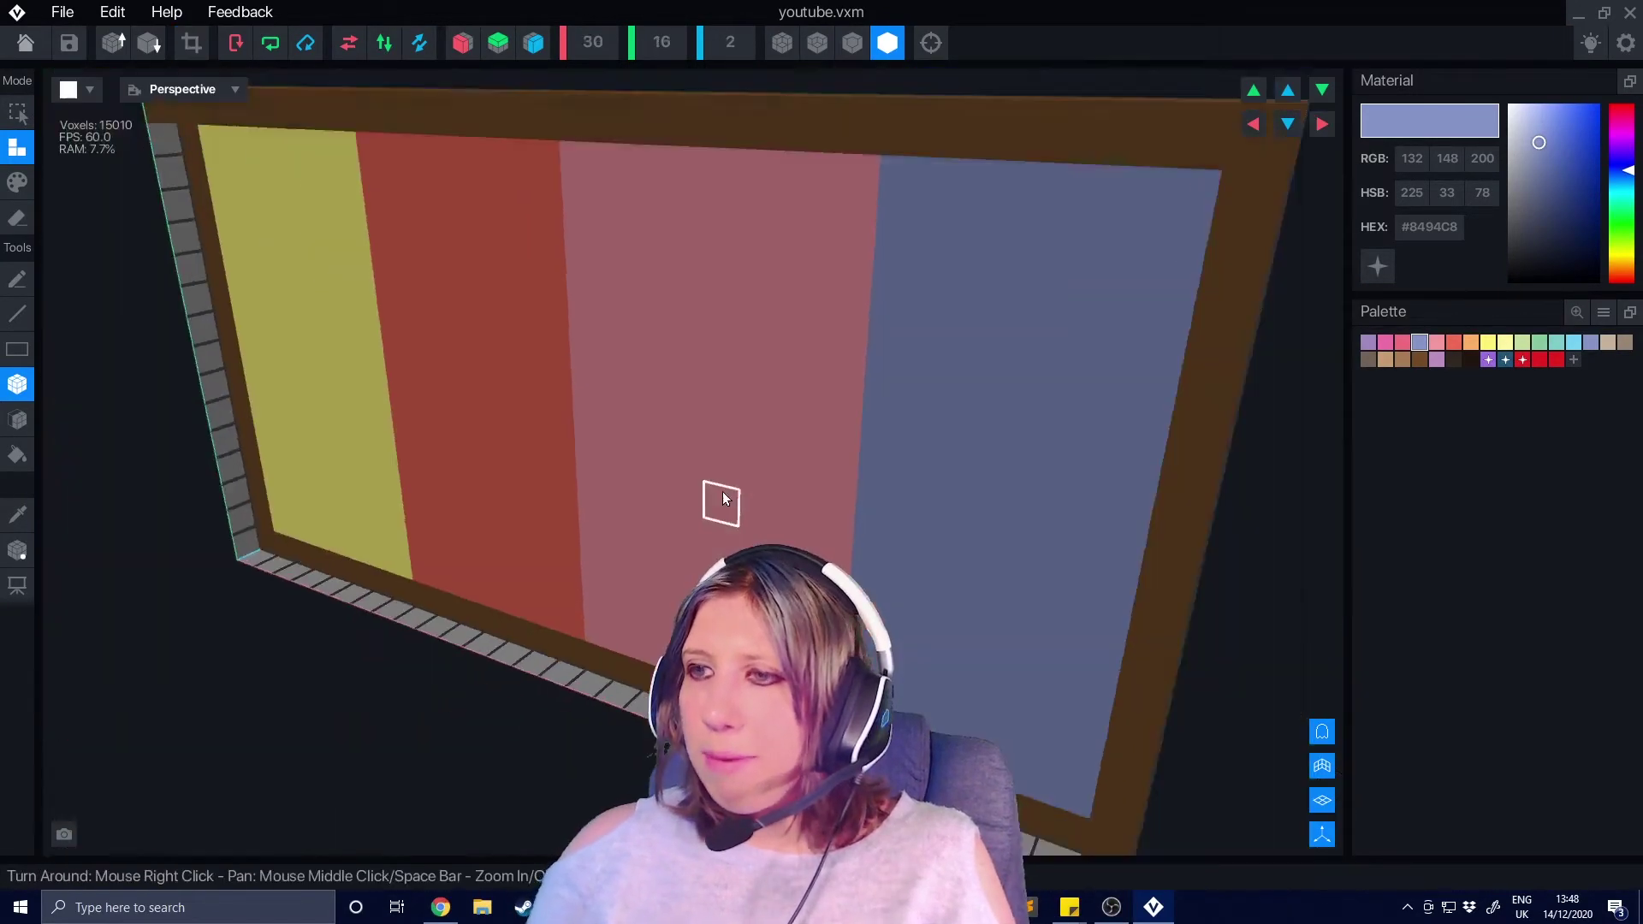
pyautogui.moveTo(729, 535); pyautogui.dragTo(959, 522, button='right')
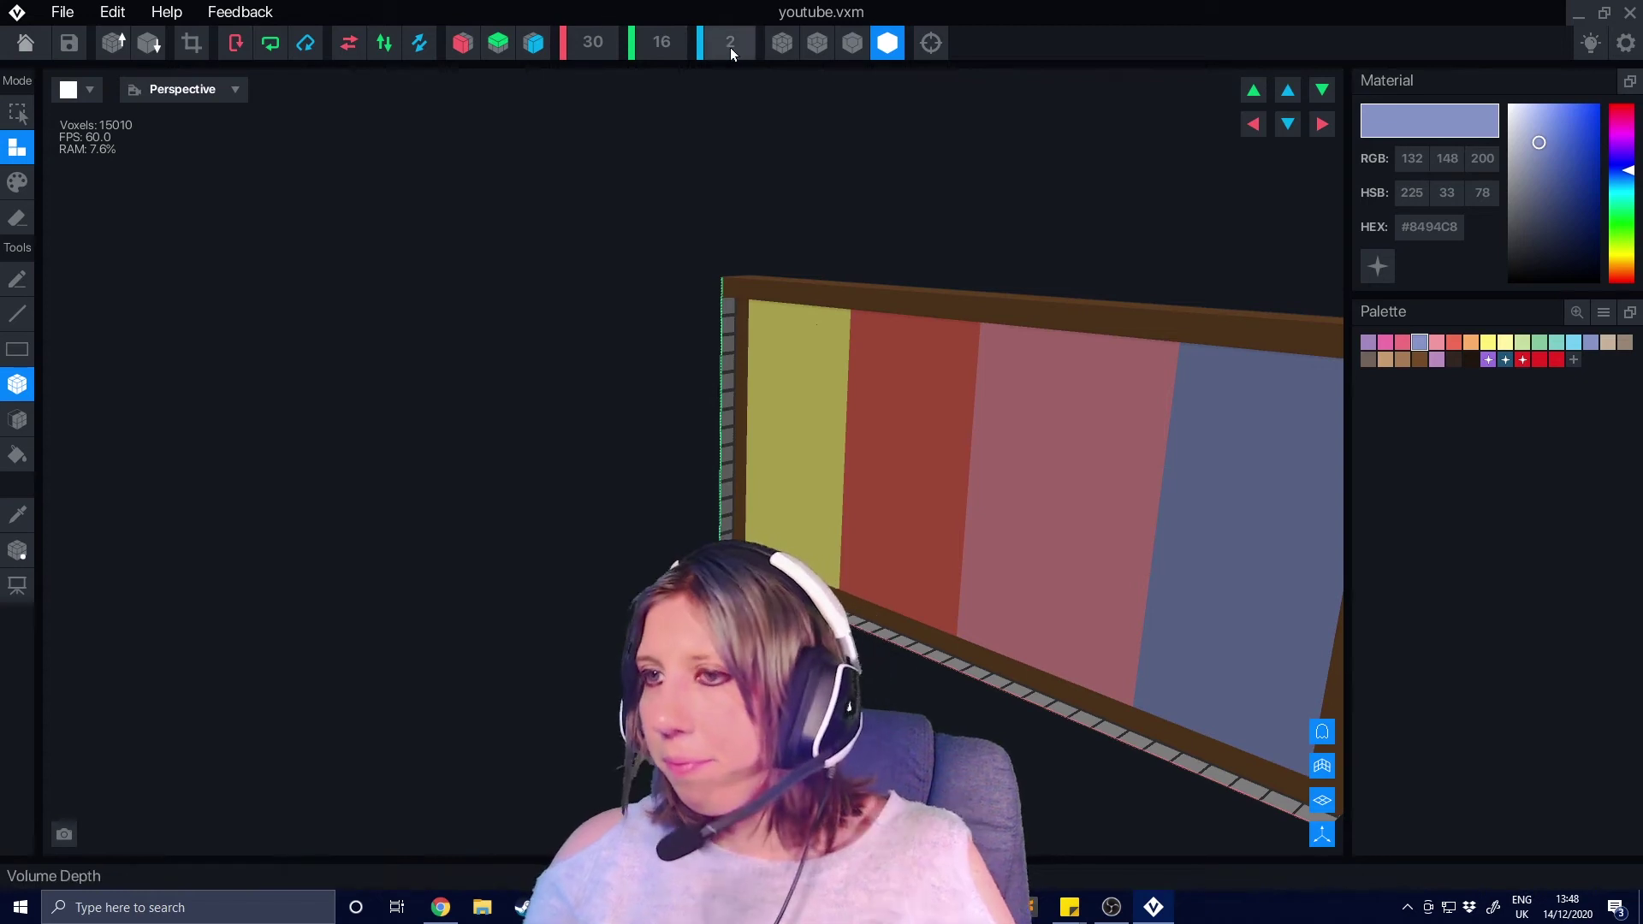
pyautogui.press('BackSpace')
pyautogui.write('3')
pyautogui.press('Return')
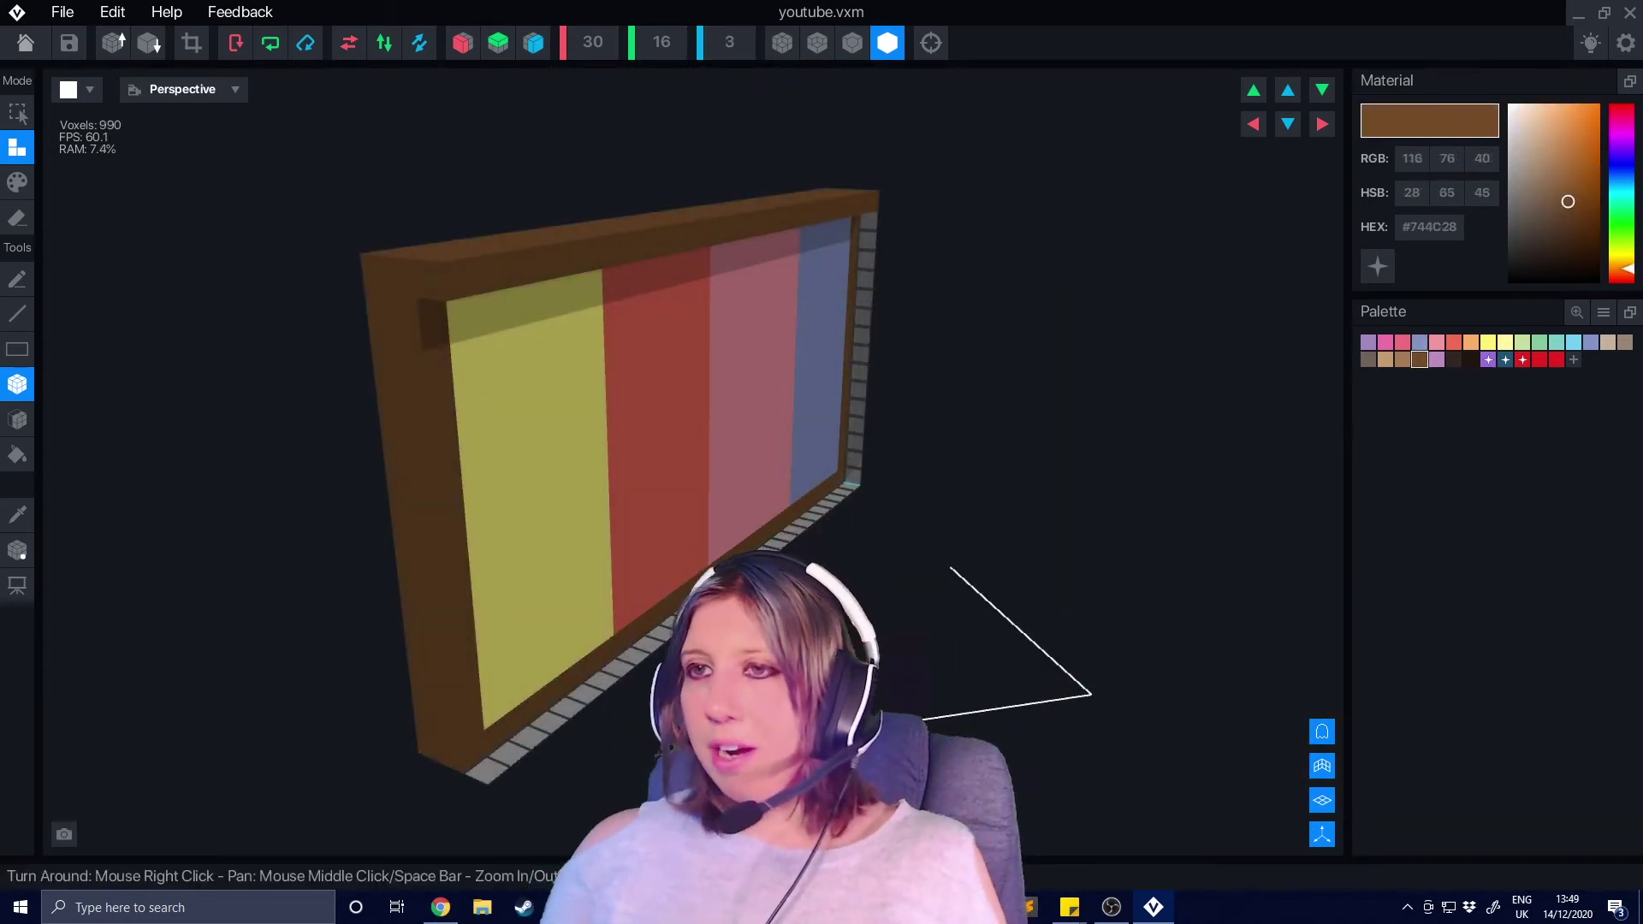
# Step: Move the framed panel's pivot down to its base and shift it along the Z axis to the back face
pyautogui.moveTo(602, 616); pyautogui.dragTo(608, 536, button='right')
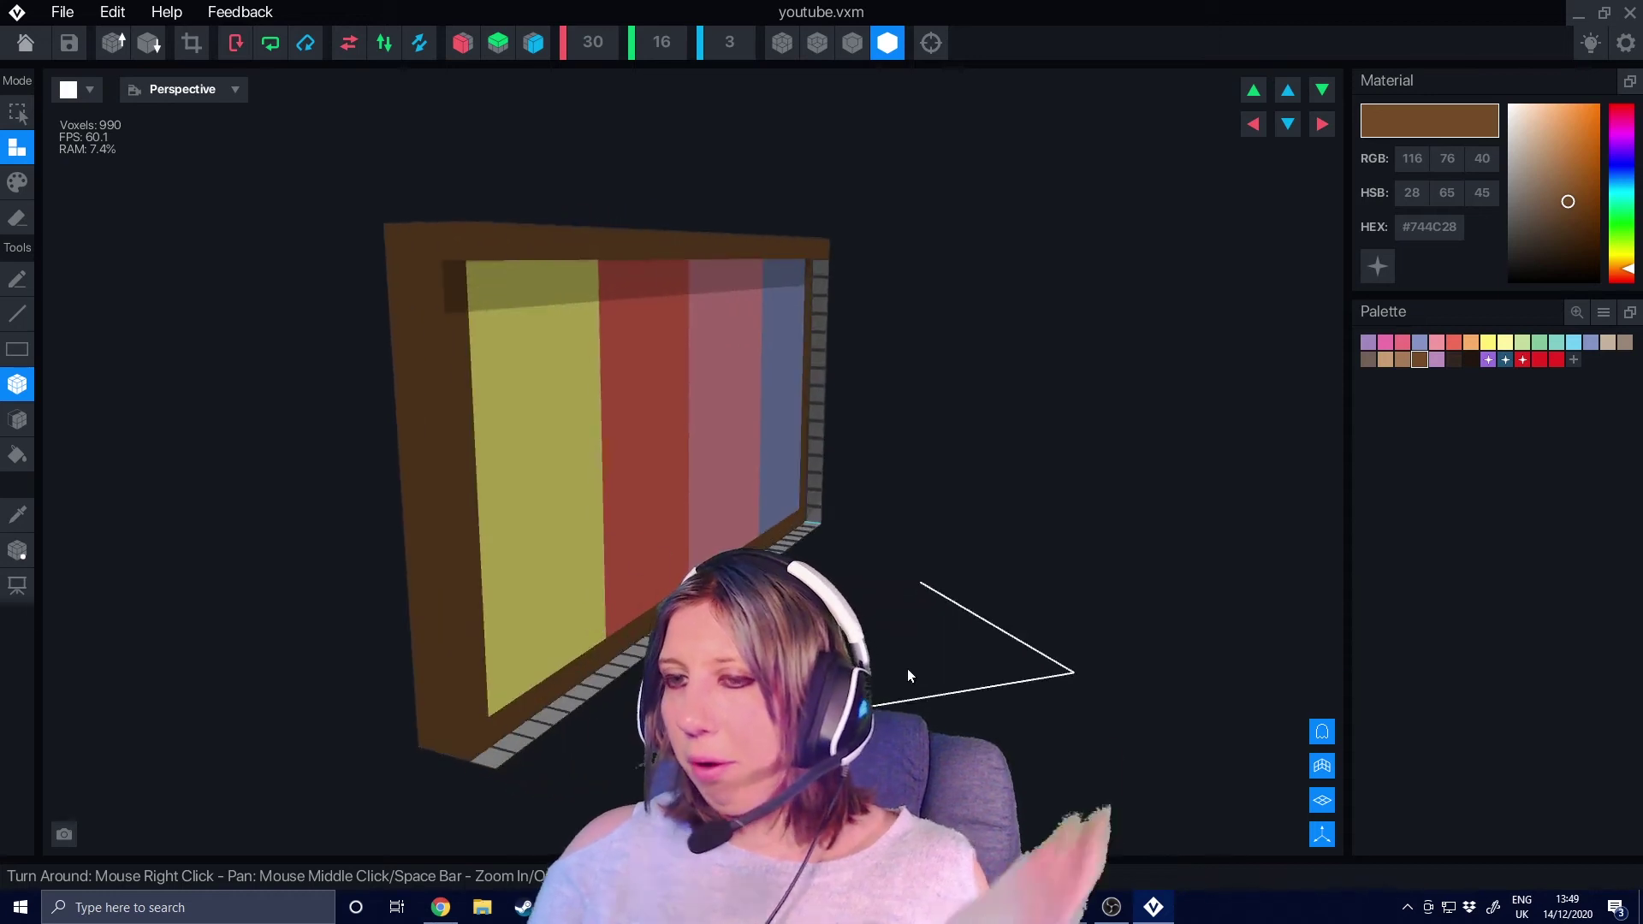
pyautogui.moveTo(603, 618); pyautogui.dragTo(480, 591, button='right')
pyautogui.click(22, 555)
pyautogui.moveTo(283, 599); pyautogui.dragTo(548, 702, button='right')
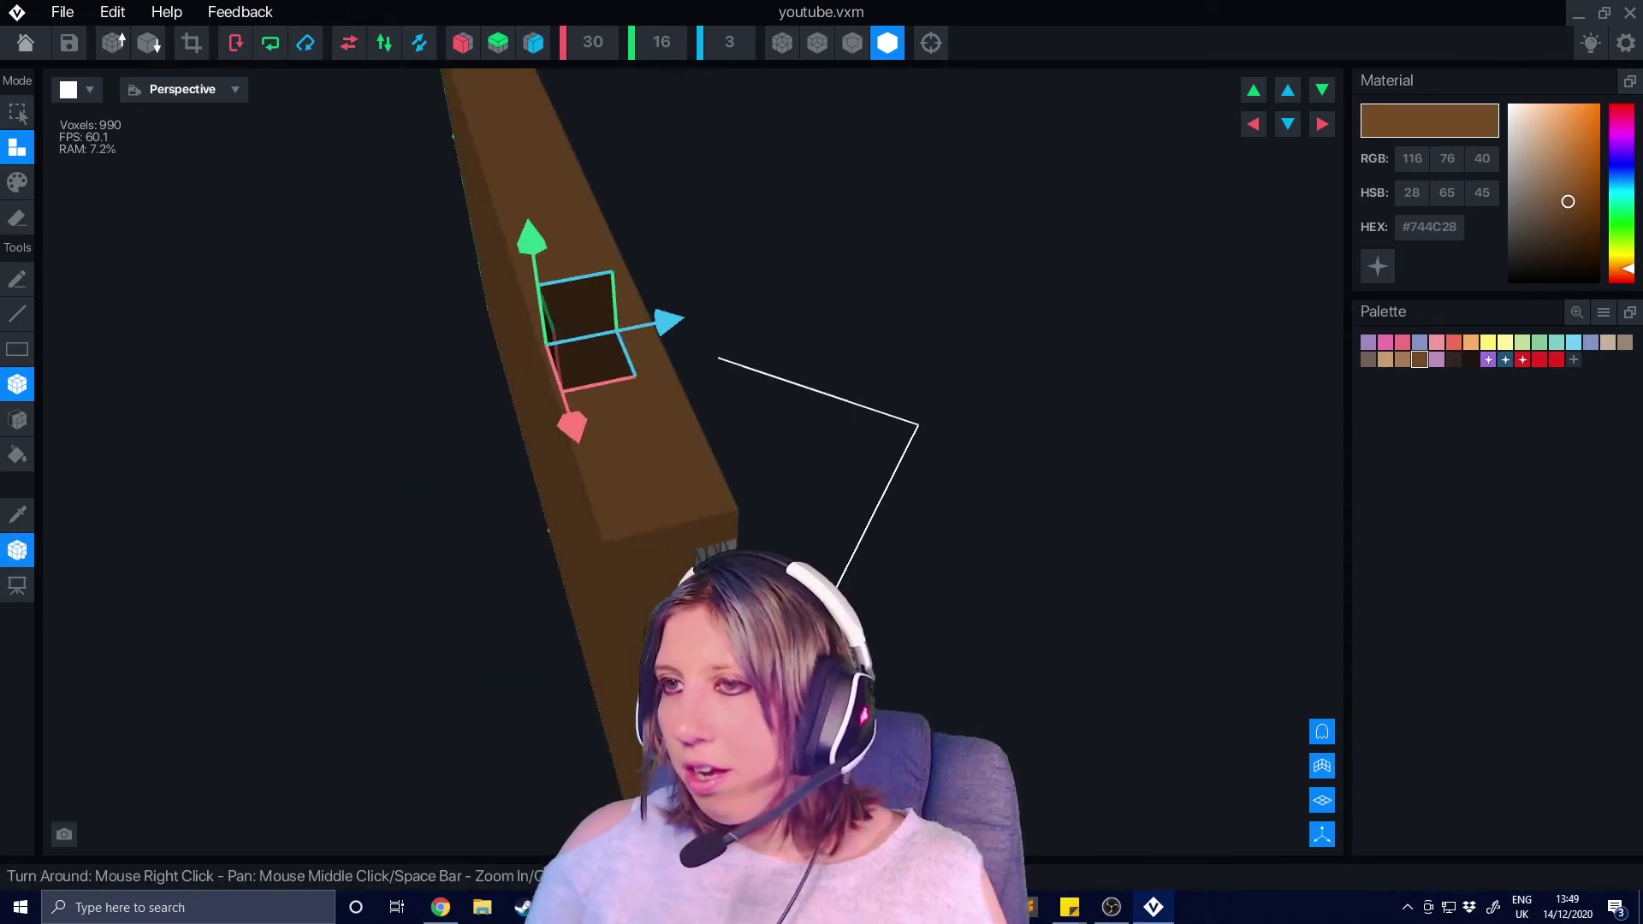
pyautogui.moveTo(342, 513); pyautogui.dragTo(504, 733, button='right')
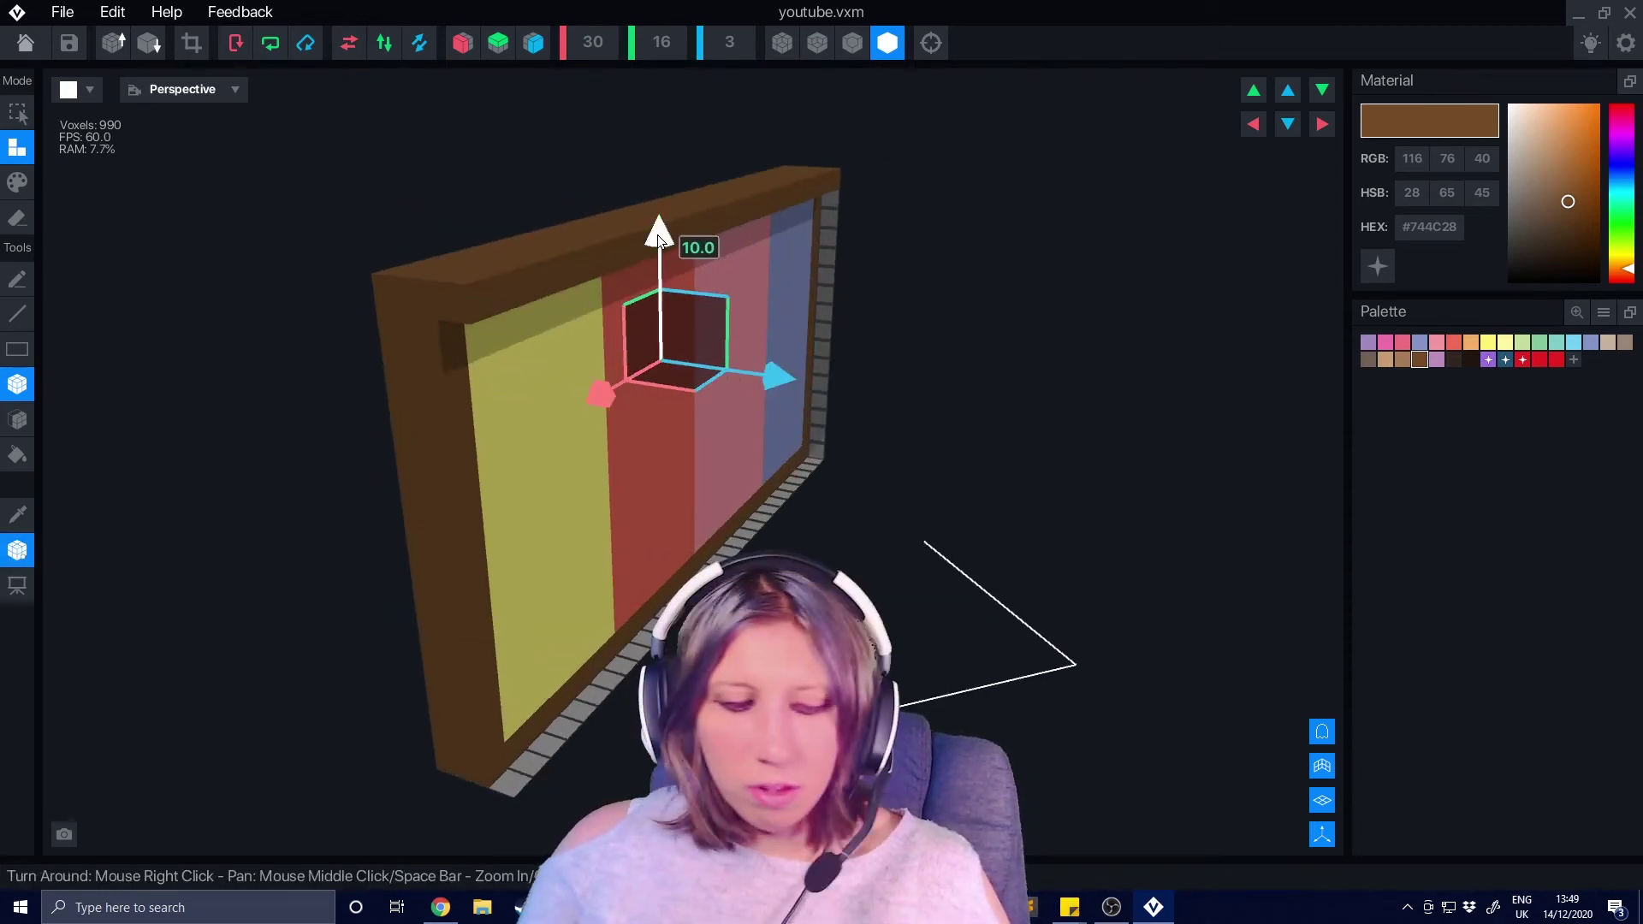
pyautogui.moveTo(654, 245); pyautogui.dragTo(684, 481)
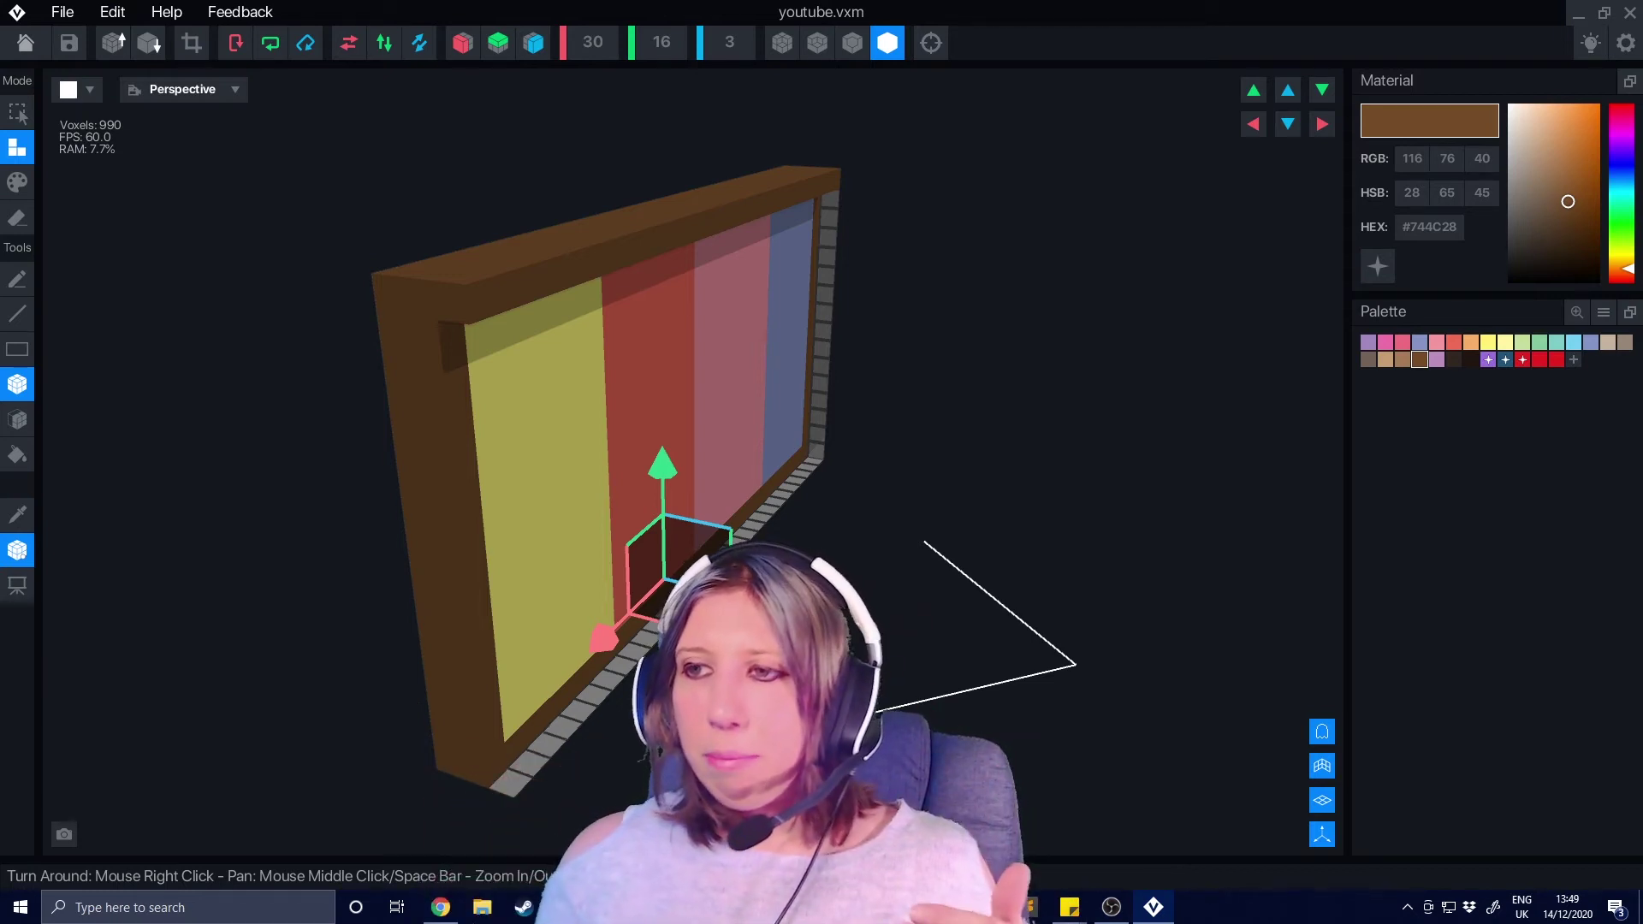
pyautogui.moveTo(942, 428); pyautogui.dragTo(1121, 428, button='right')
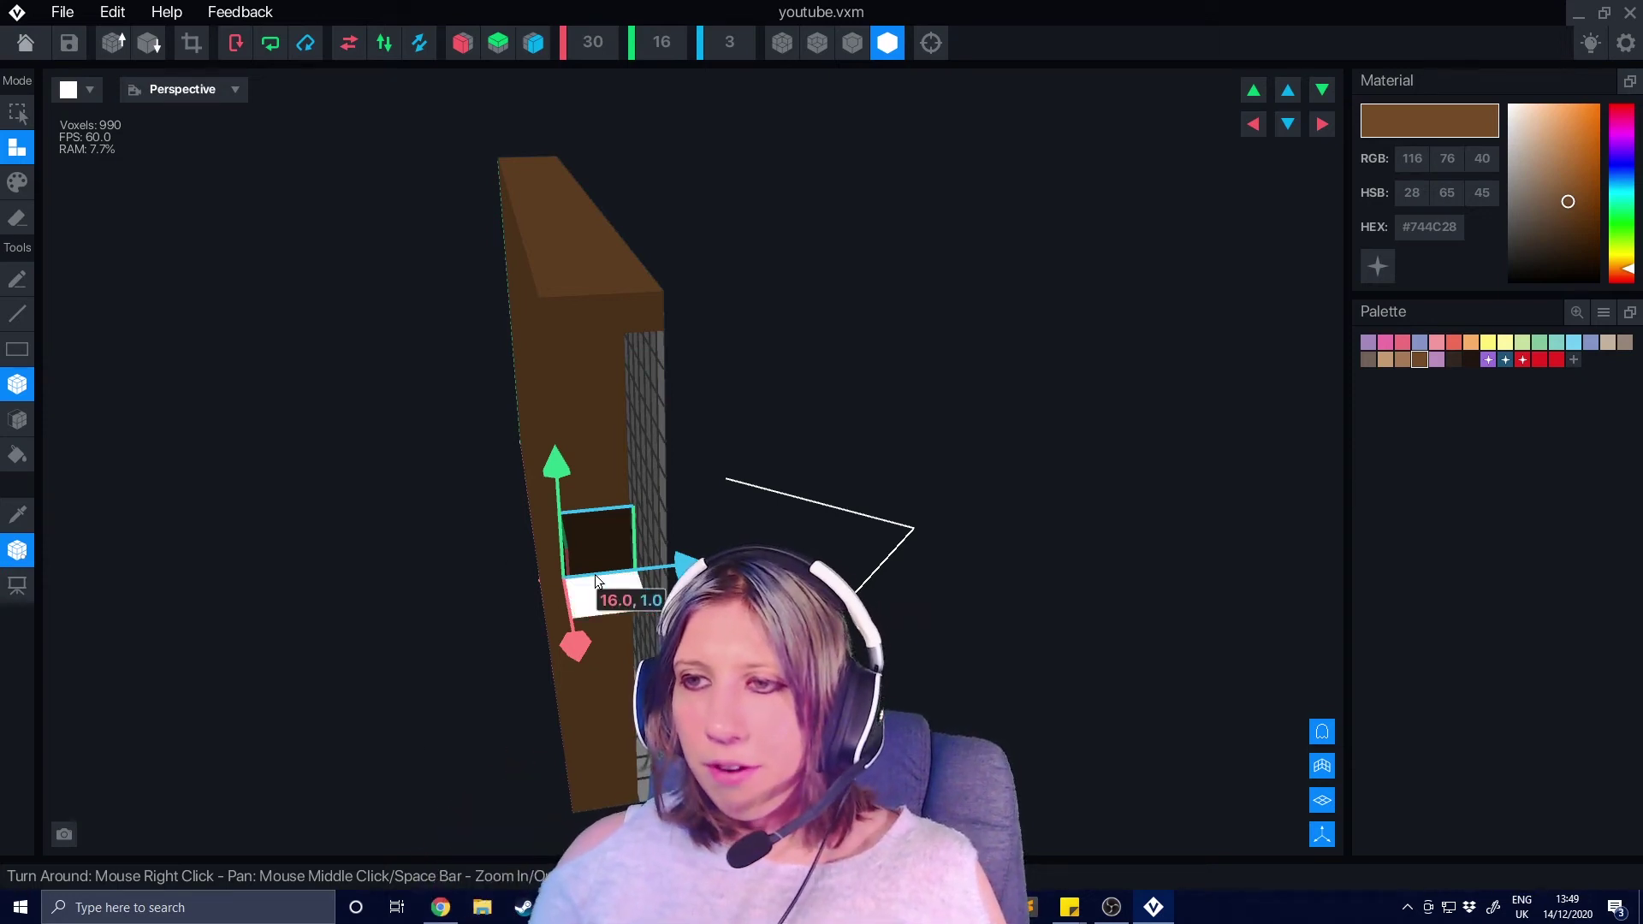
pyautogui.moveTo(651, 571); pyautogui.dragTo(674, 565)
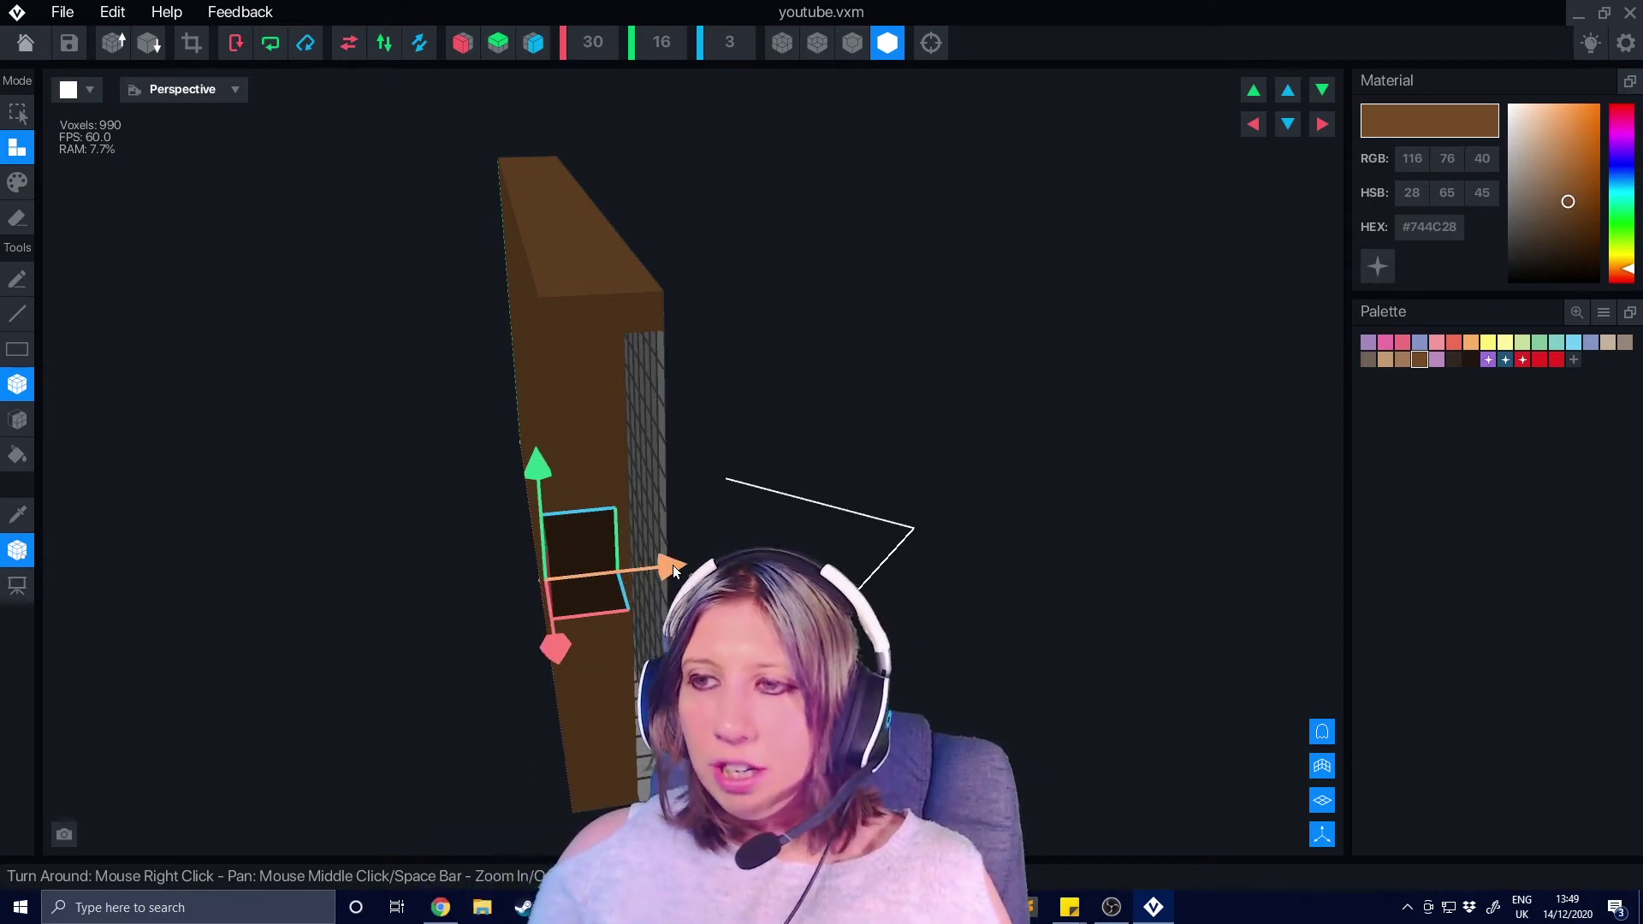
pyautogui.moveTo(651, 599); pyautogui.dragTo(496, 597, button='right')
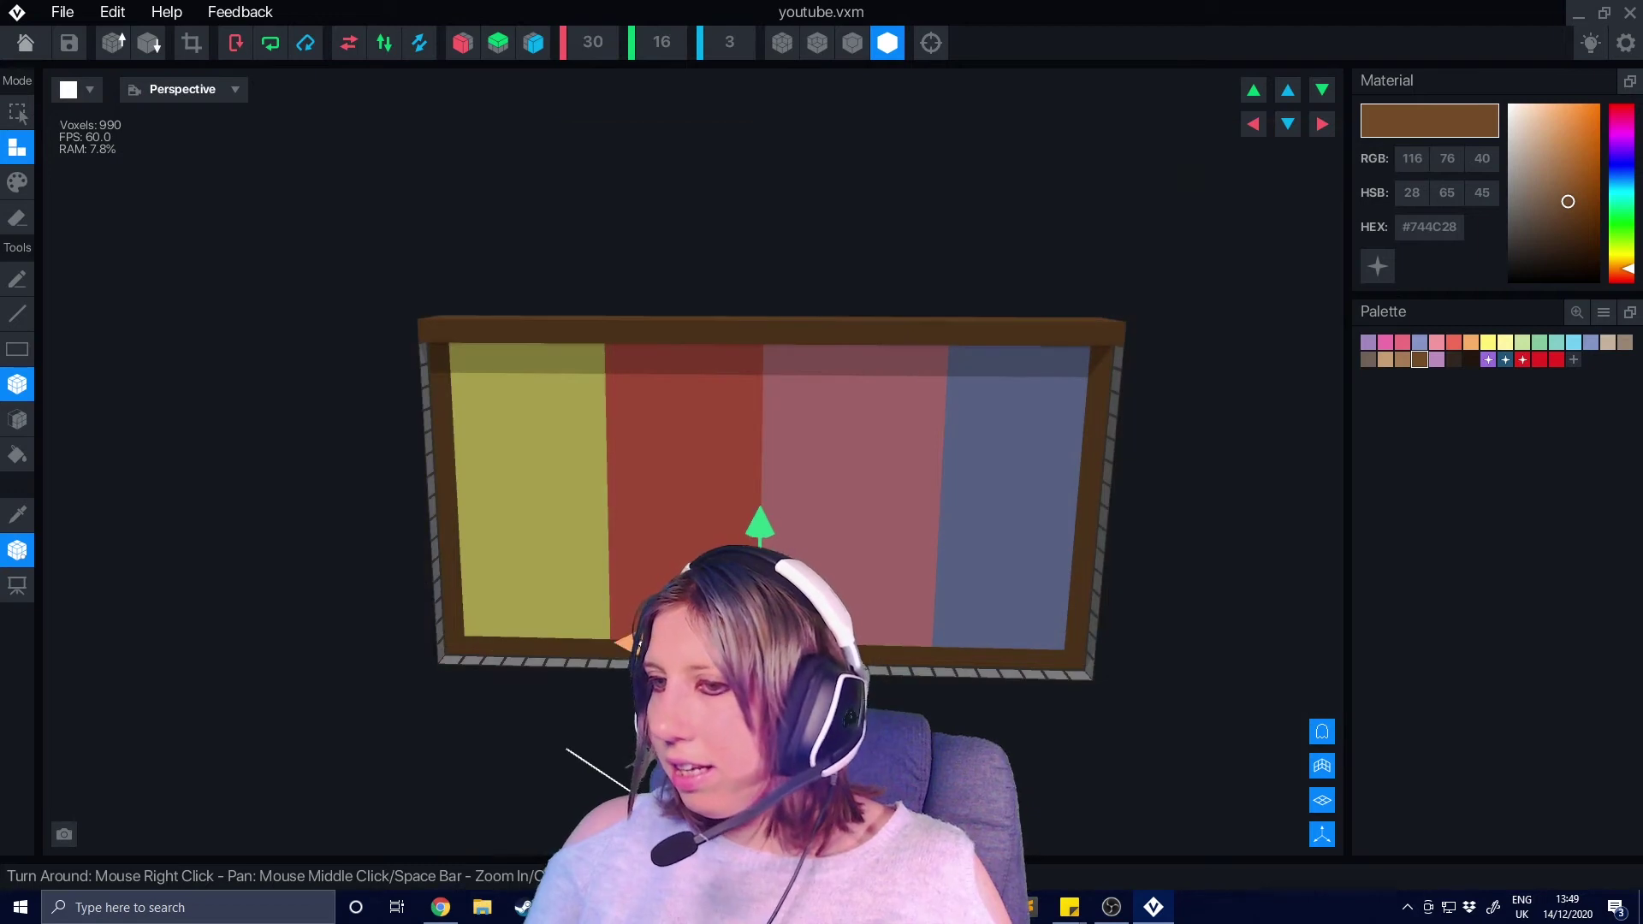
pyautogui.moveTo(587, 616); pyautogui.dragTo(870, 623, button='right')
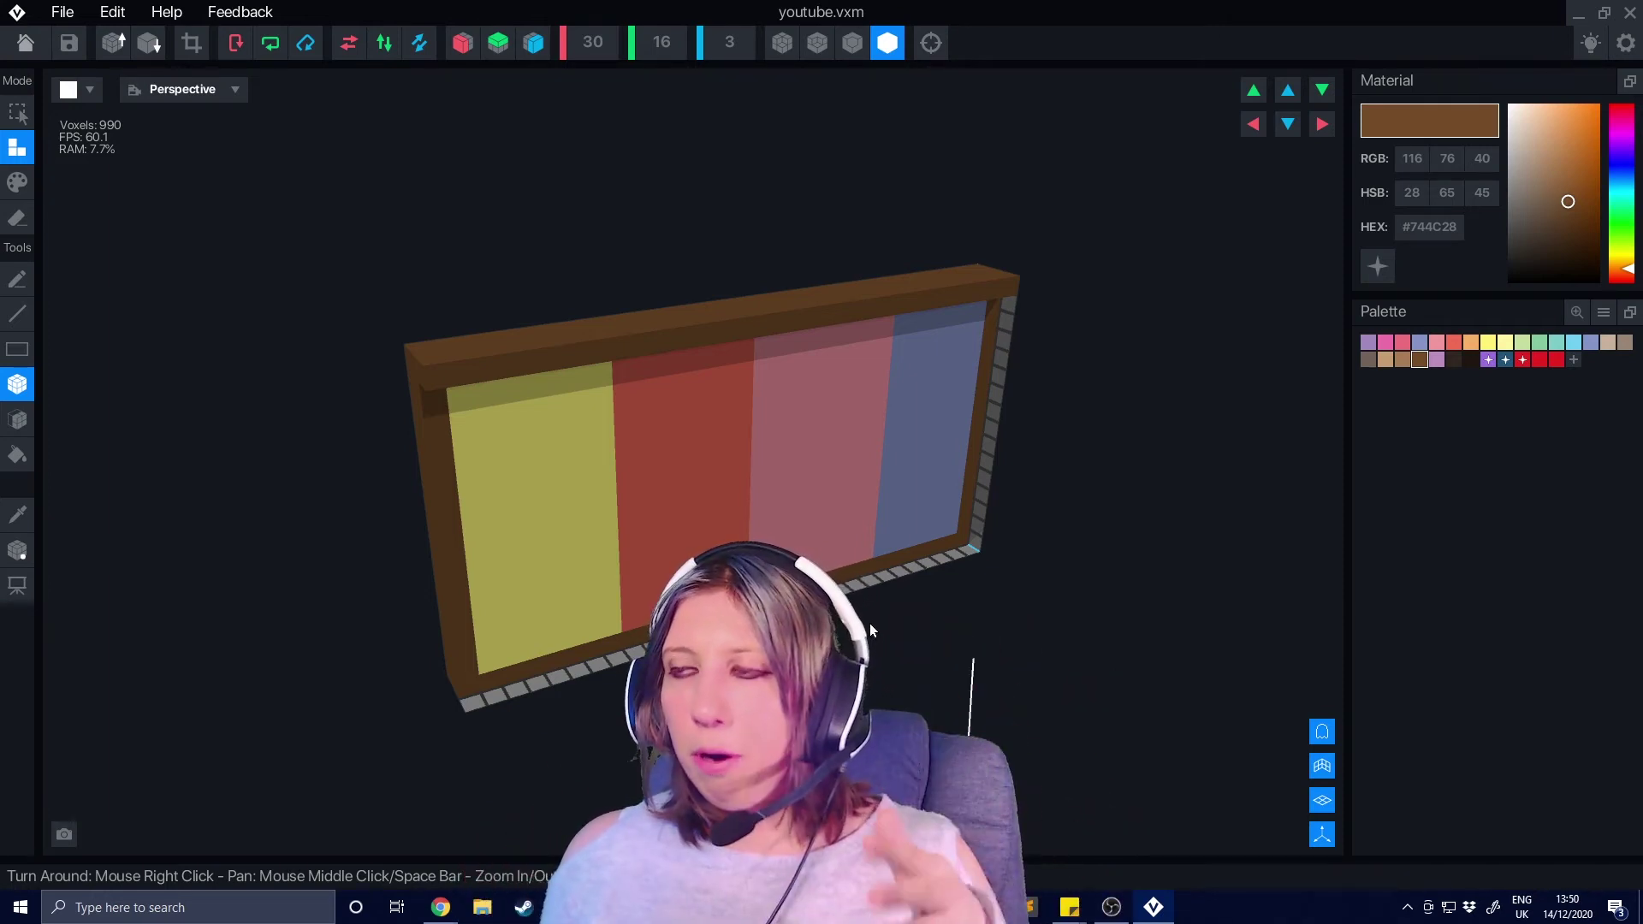
# Step: Enlarge the volume around the framed panel to 35 voxels wide, 29 high and 5 deep
pyautogui.moveTo(610, 618); pyautogui.dragTo(591, 613, button='right')
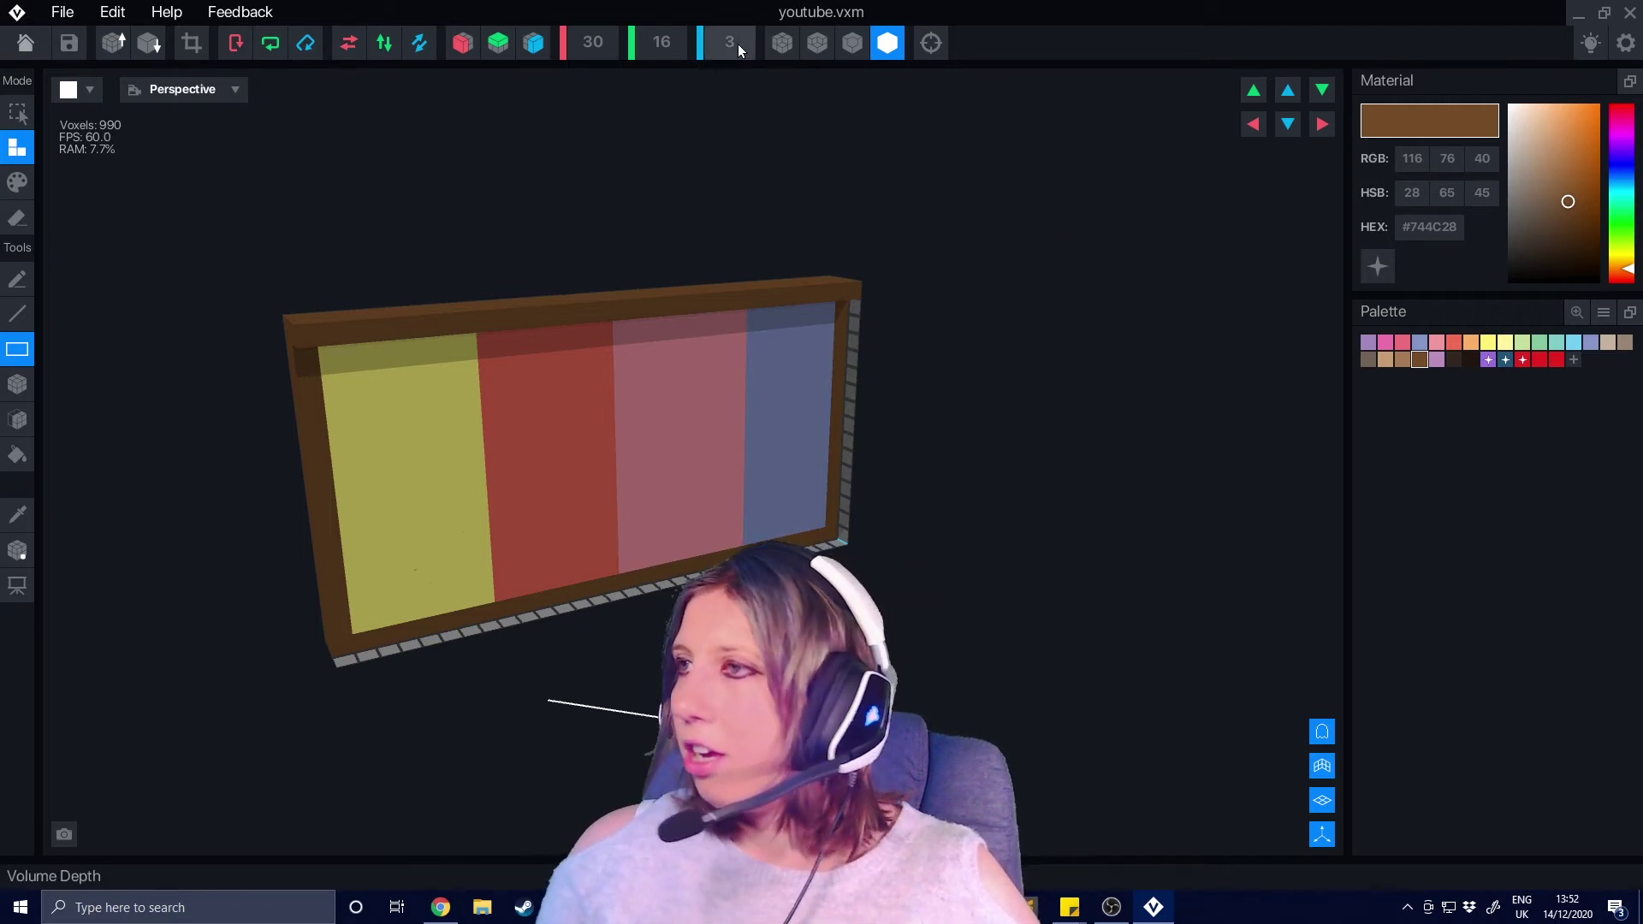
pyautogui.click(591, 43)
pyautogui.write('35')
pyautogui.press('Tab')
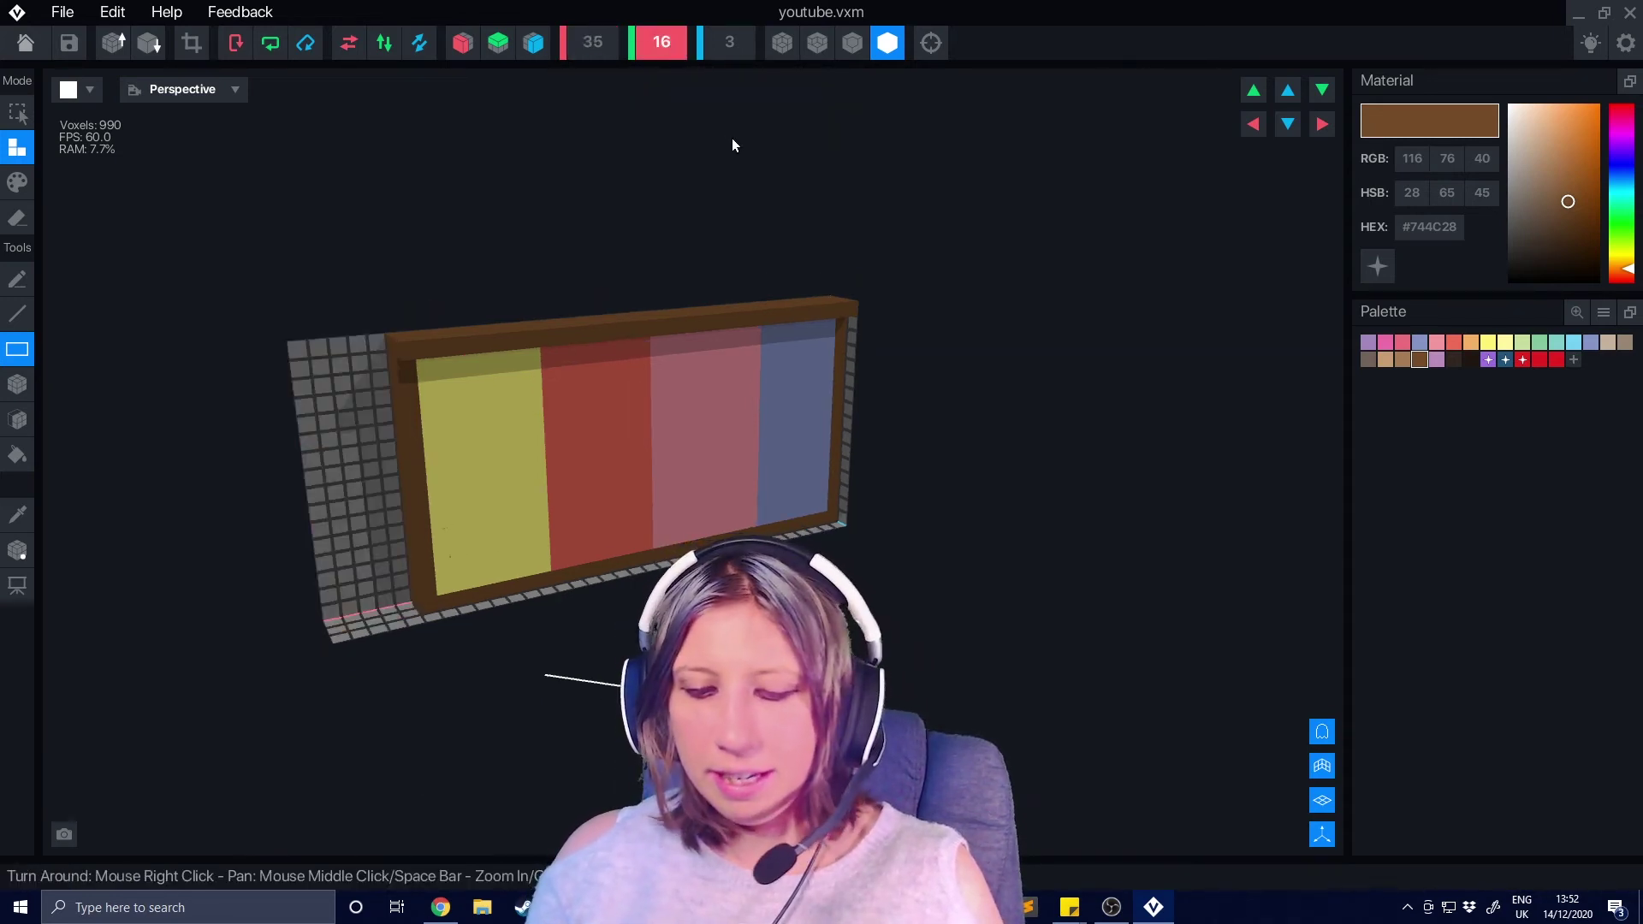
pyautogui.write('29')
pyautogui.press('Return')
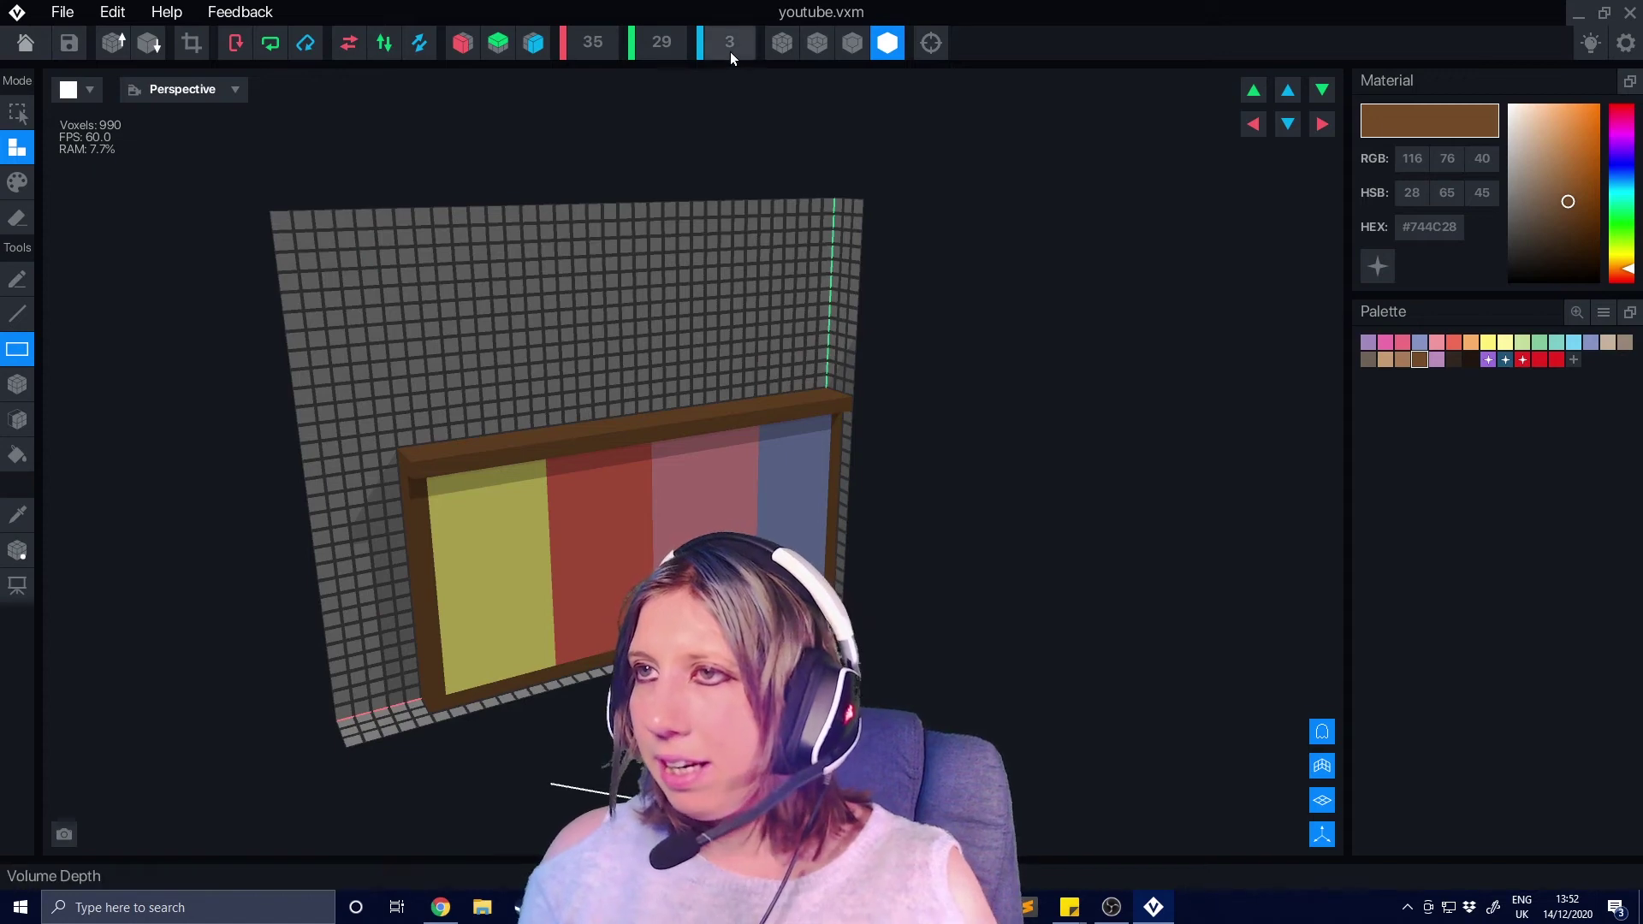
pyautogui.click(730, 47)
pyautogui.write('5')
pyautogui.moveTo(770, 214); pyautogui.dragTo(969, 521, button='right')
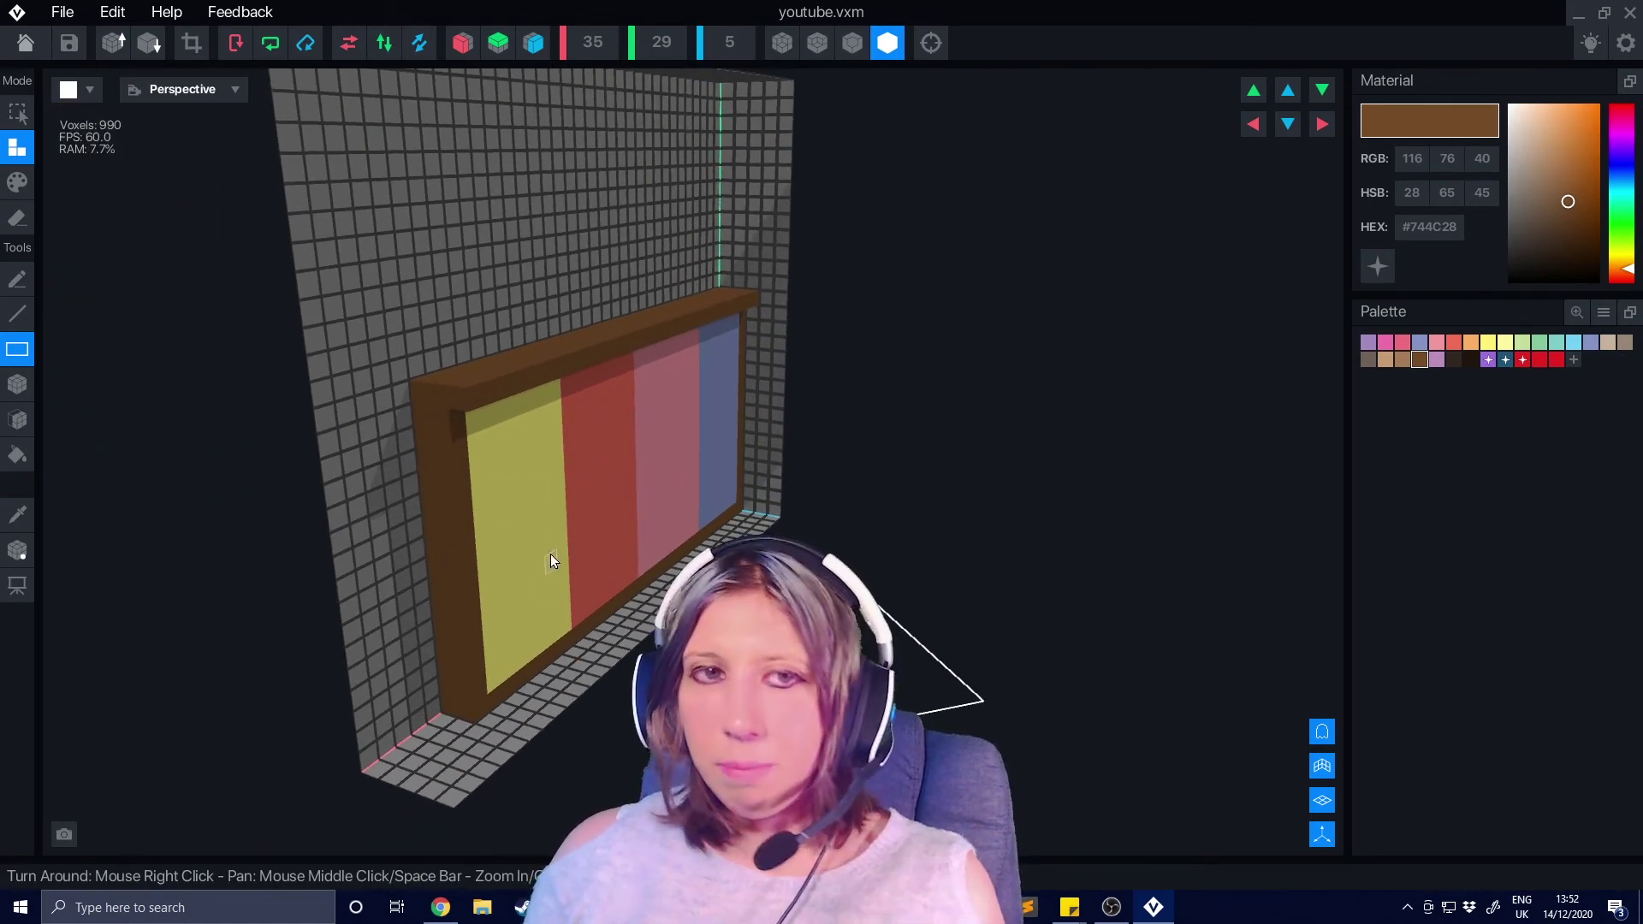
pyautogui.moveTo(470, 655); pyautogui.dragTo(504, 660, button='right')
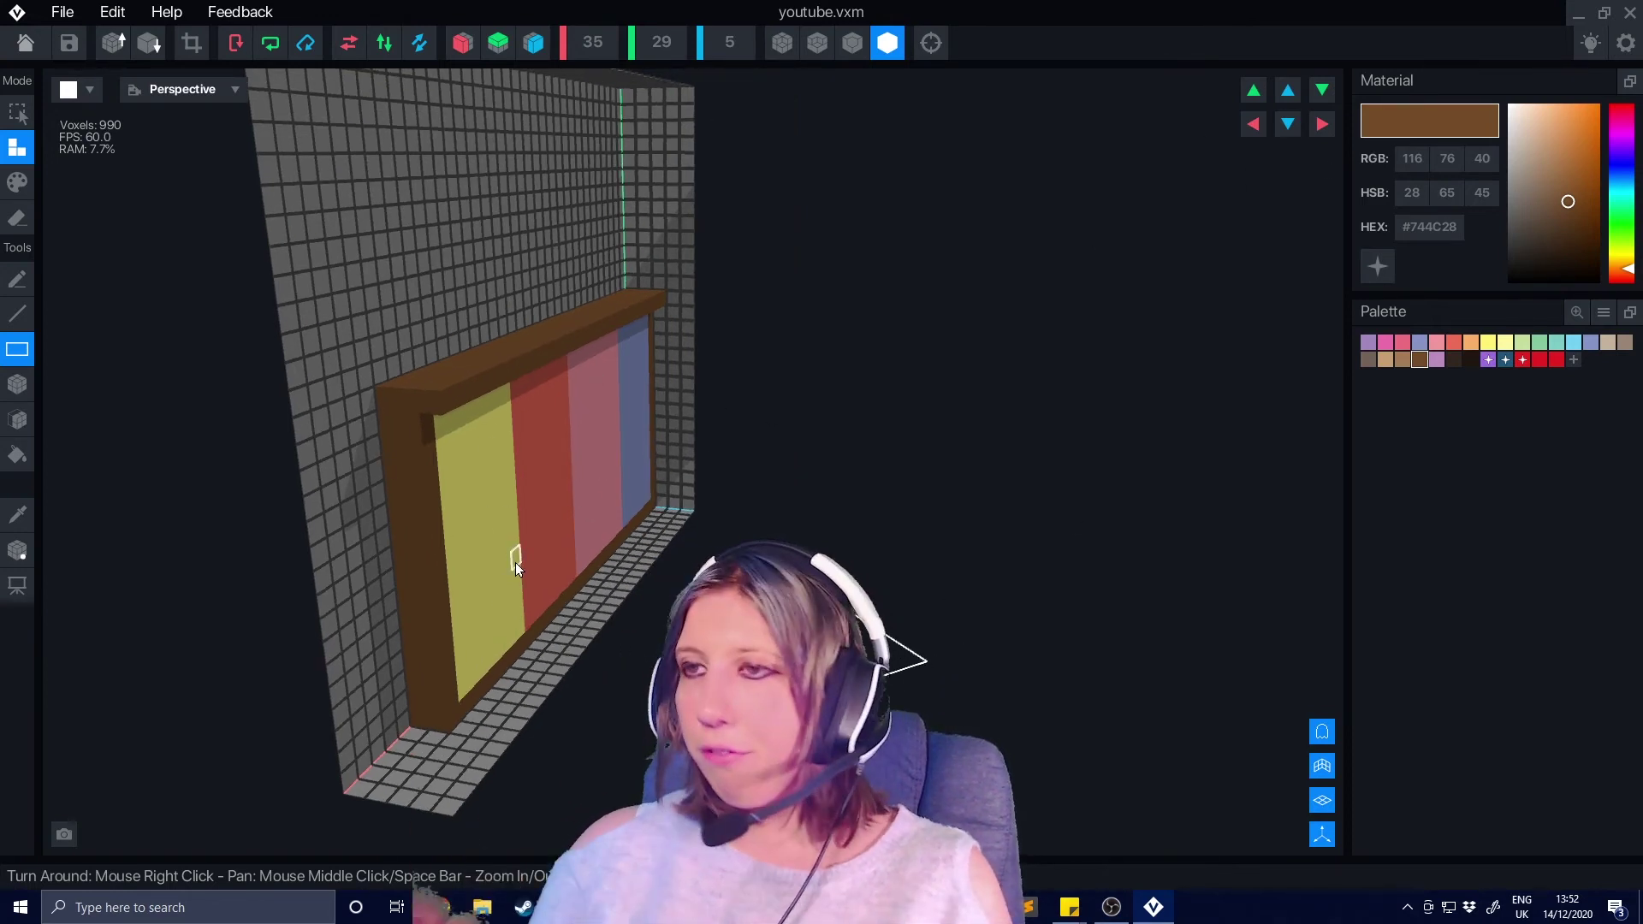
# Step: Scroll the framed panel back and forth along the Z axis inside the enlarged volume
pyautogui.moveTo(984, 425); pyautogui.dragTo(1067, 454, button='right')
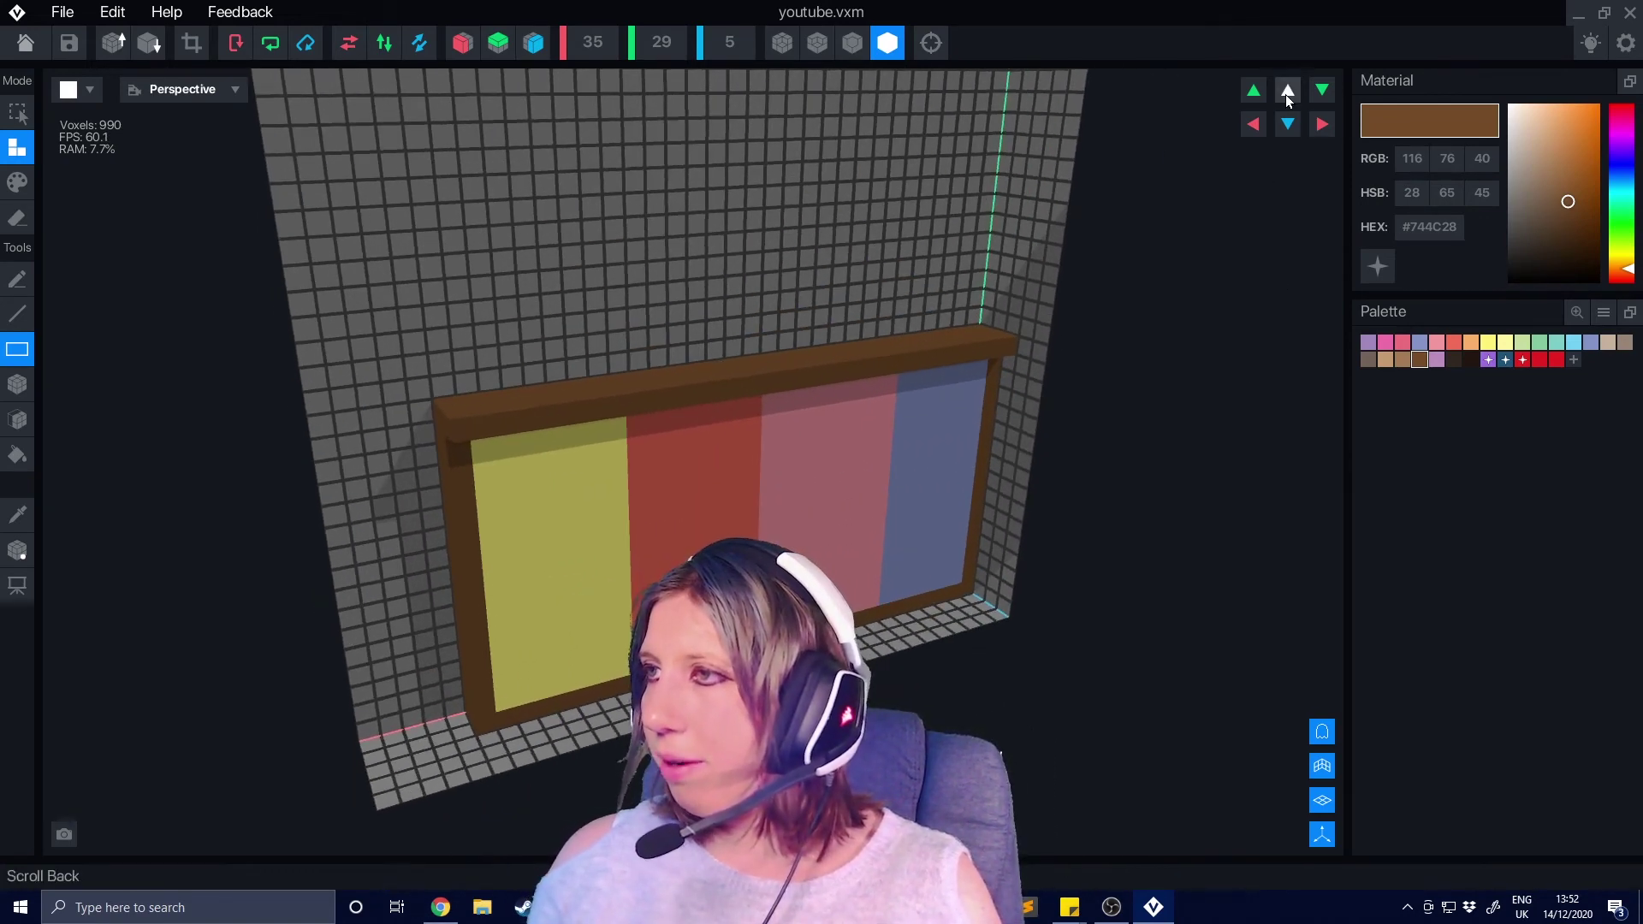
pyautogui.click(1286, 92)
pyautogui.click(1287, 99)
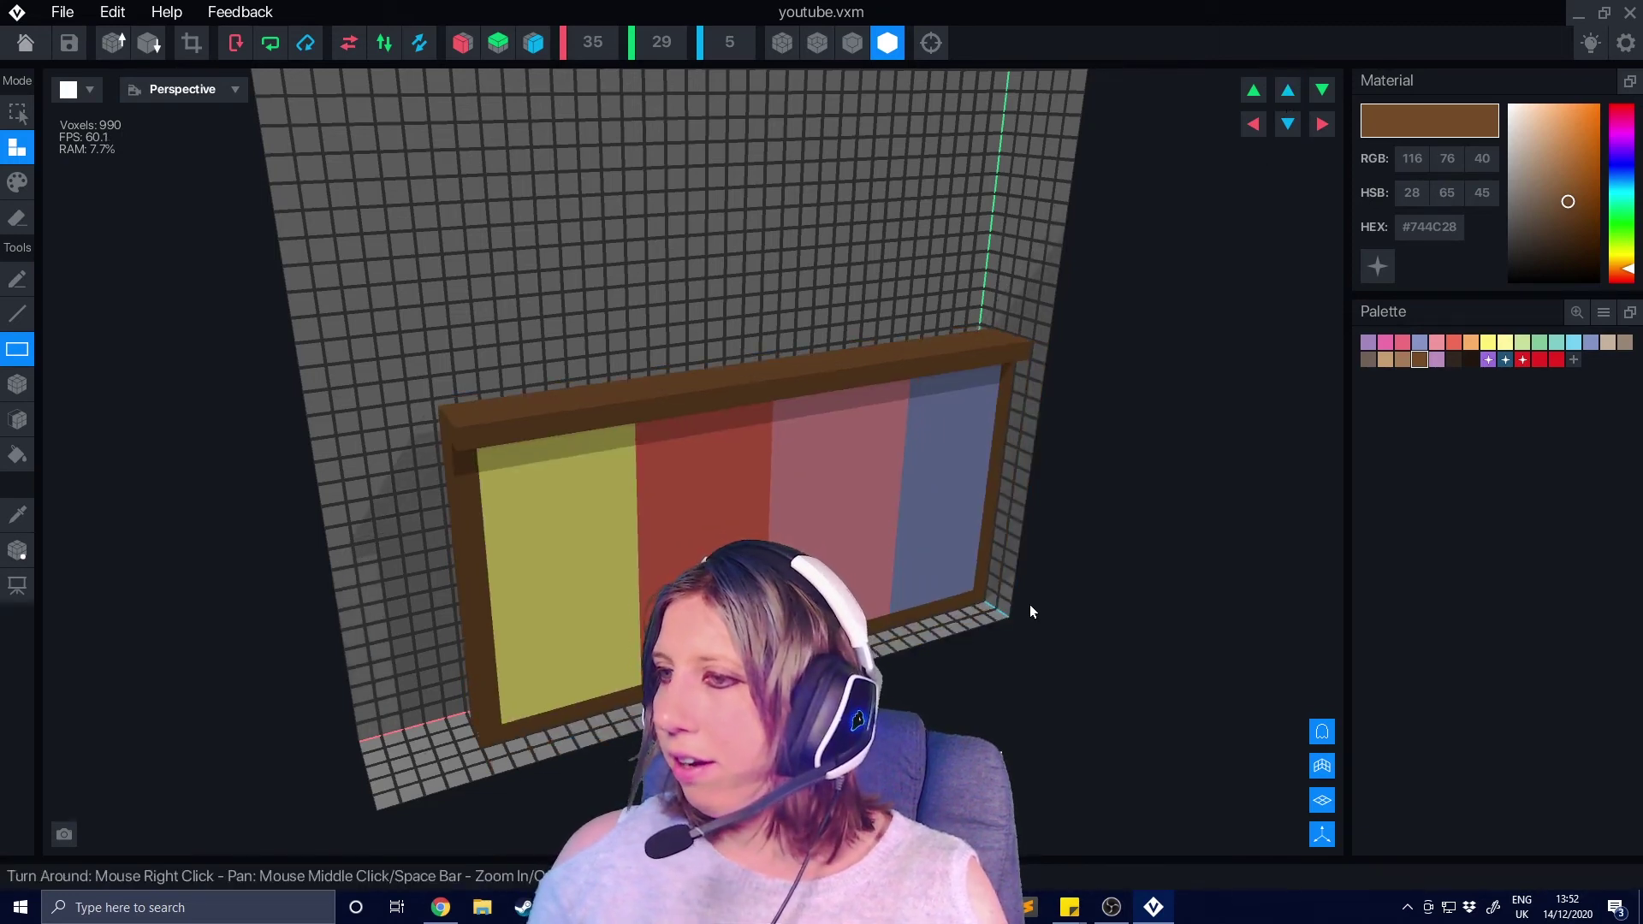
pyautogui.moveTo(1029, 604); pyautogui.dragTo(921, 521, button='right')
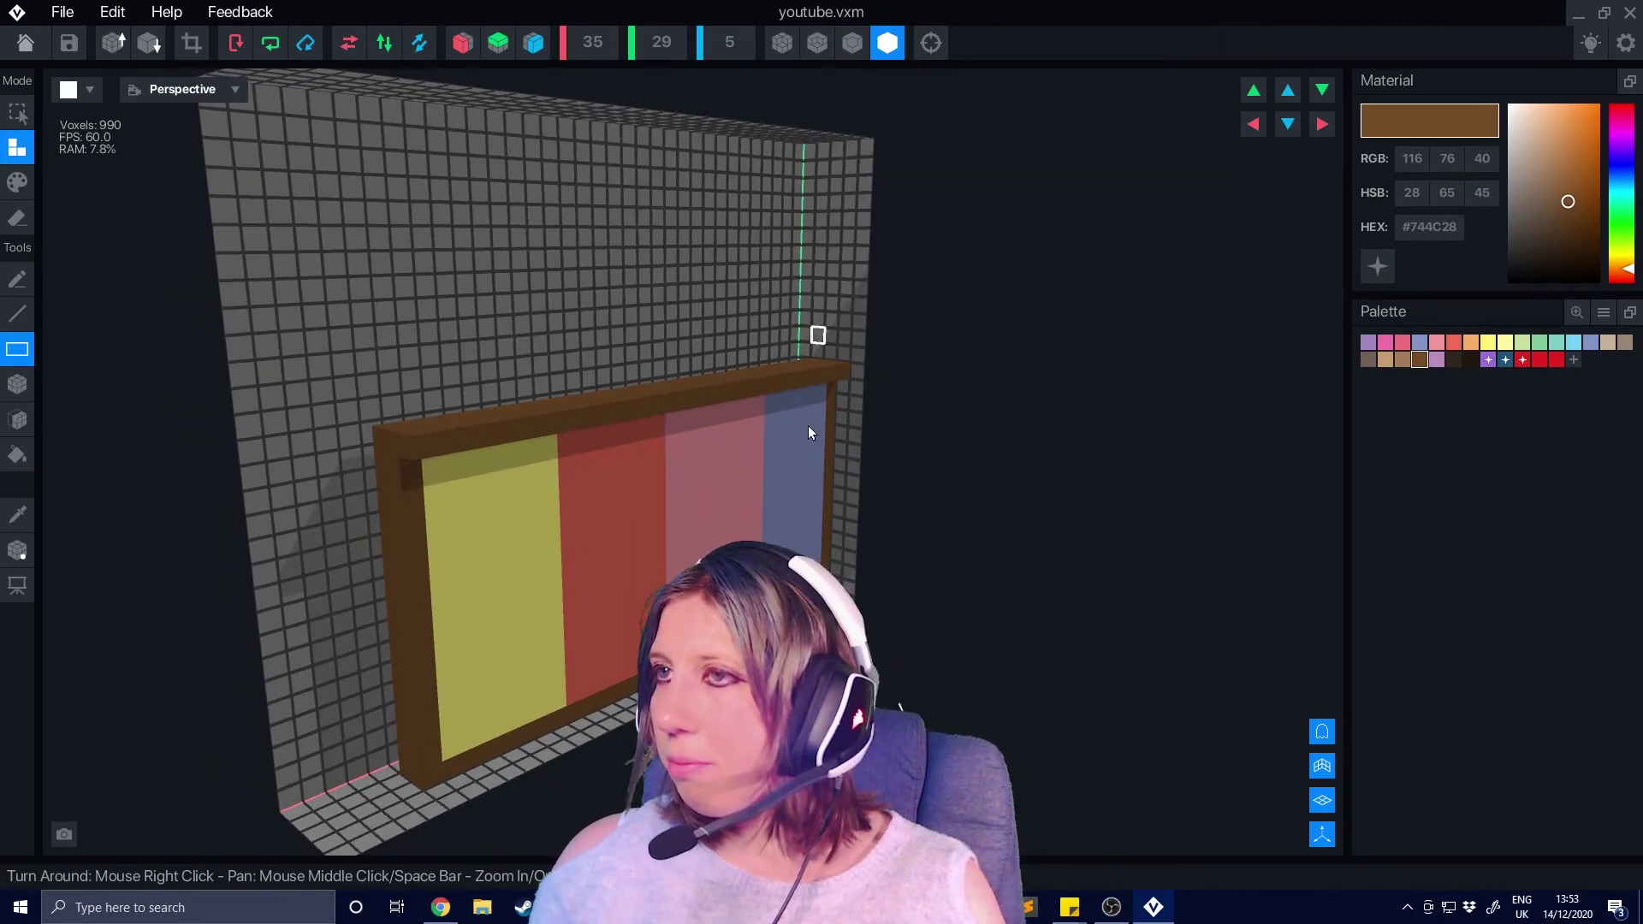
pyautogui.click(1288, 125)
pyautogui.click(1287, 92)
pyautogui.click(1291, 127)
pyautogui.click(1288, 92)
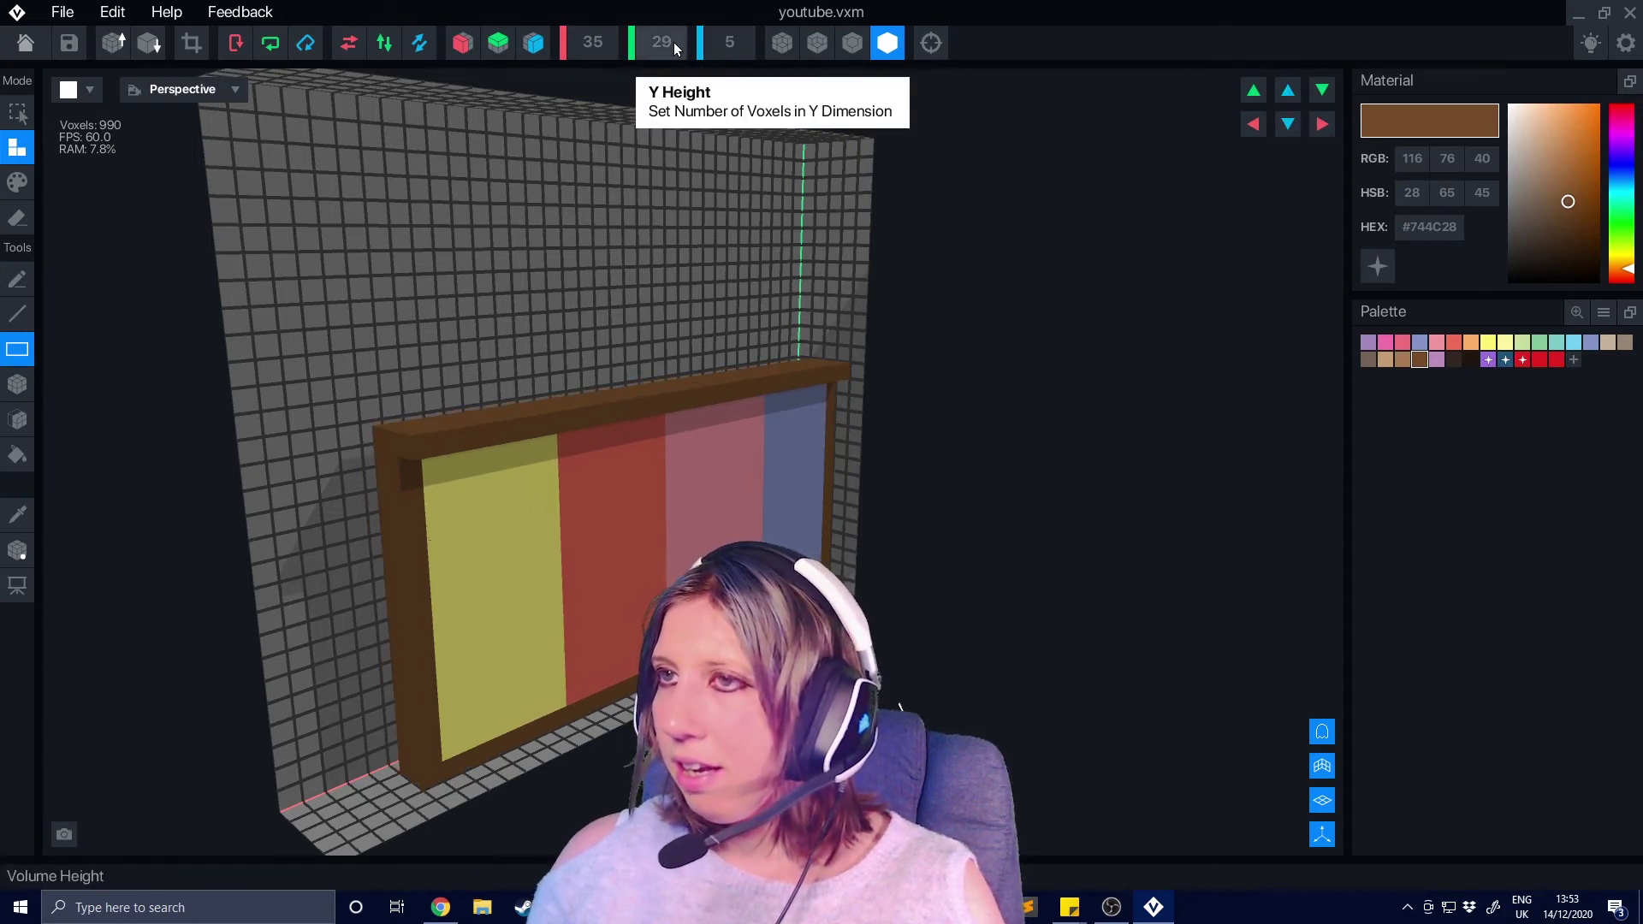
# Step: Scroll the framed panel up and down along the Y axis, leaving it raised above the volume's floor
pyautogui.click(1255, 91)
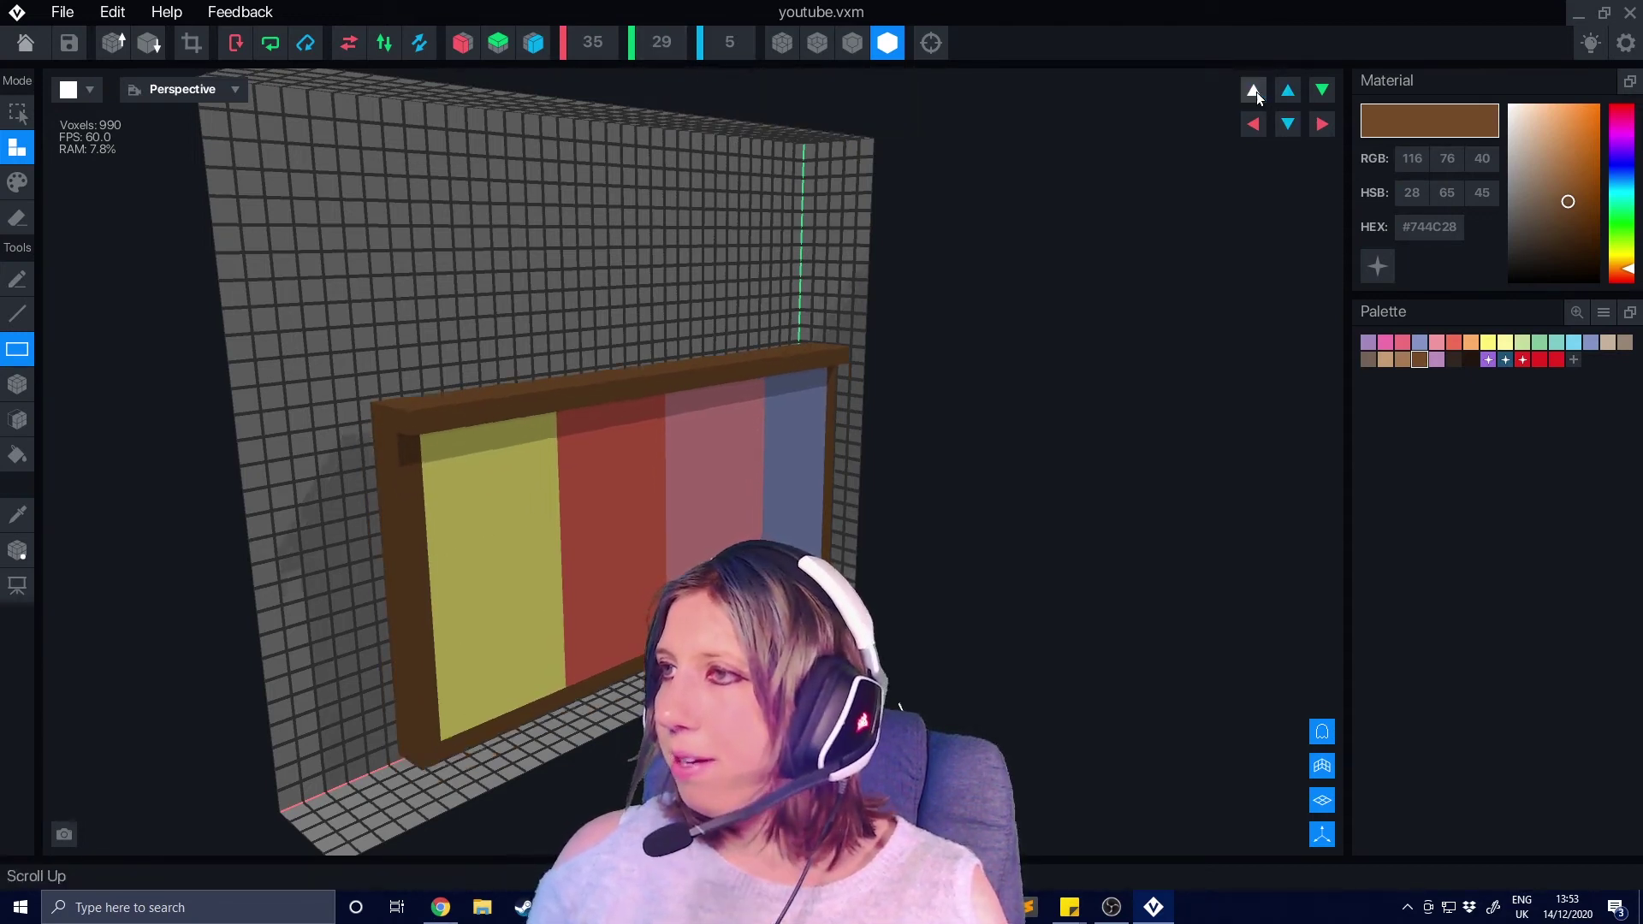
pyautogui.click(1254, 90)
pyautogui.click(1255, 91)
pyautogui.click(1255, 90)
pyautogui.click(1255, 90)
pyautogui.click(1255, 90)
pyautogui.click(1256, 90)
pyautogui.click(1256, 89)
pyautogui.click(1319, 90)
pyautogui.click(1319, 90)
pyautogui.click(1316, 90)
pyautogui.click(1320, 91)
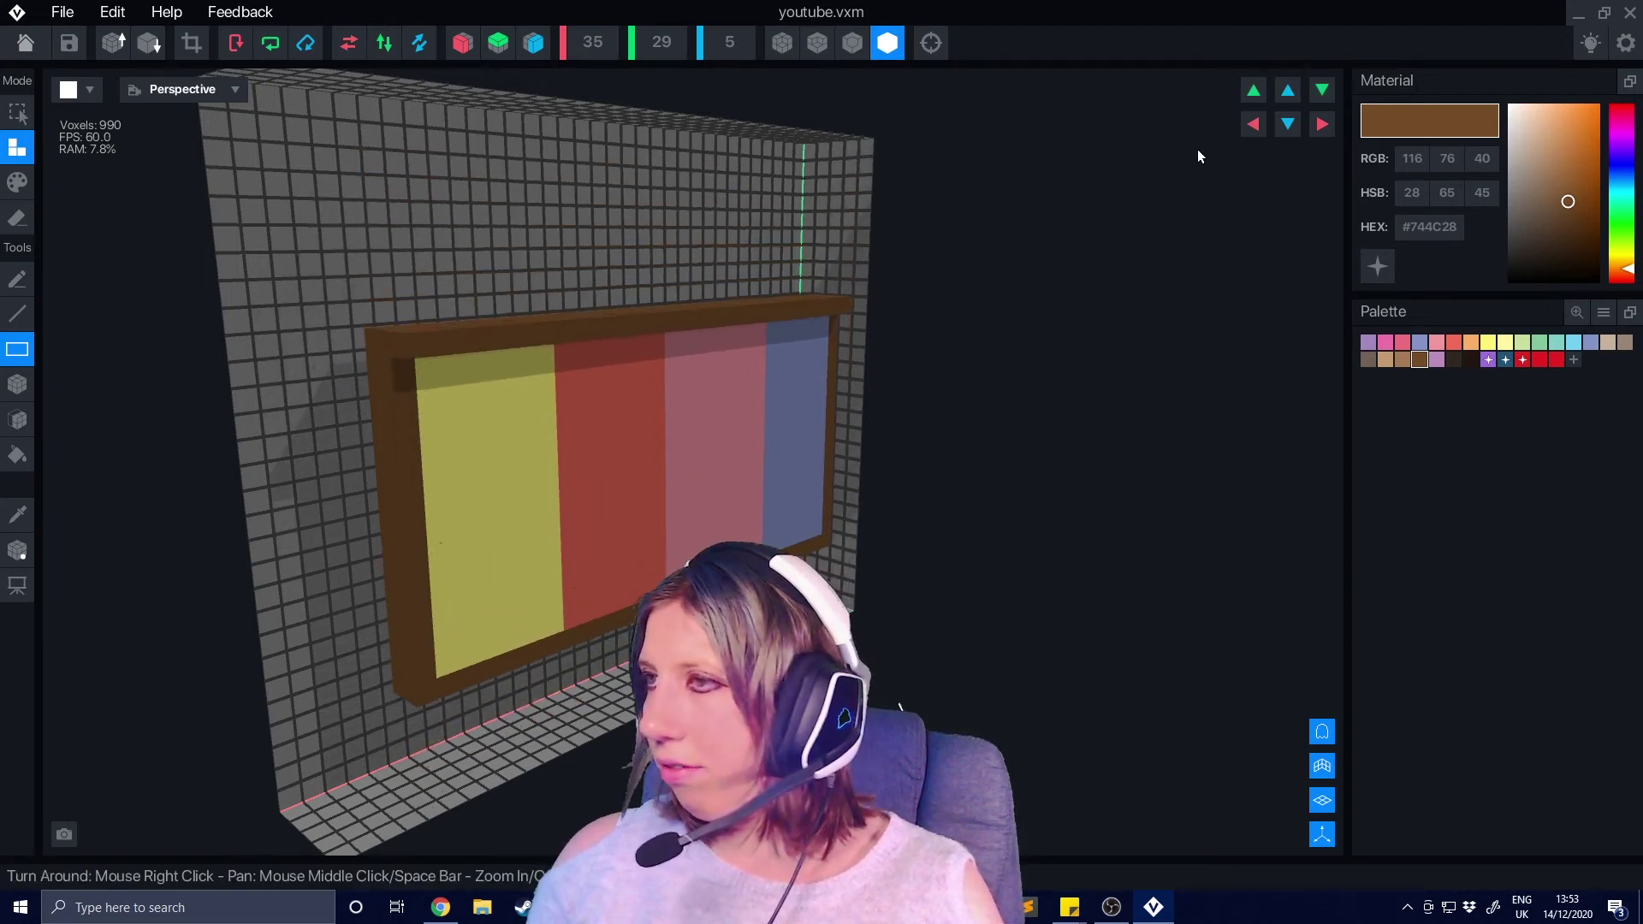
pyautogui.click(1255, 91)
pyautogui.click(1254, 91)
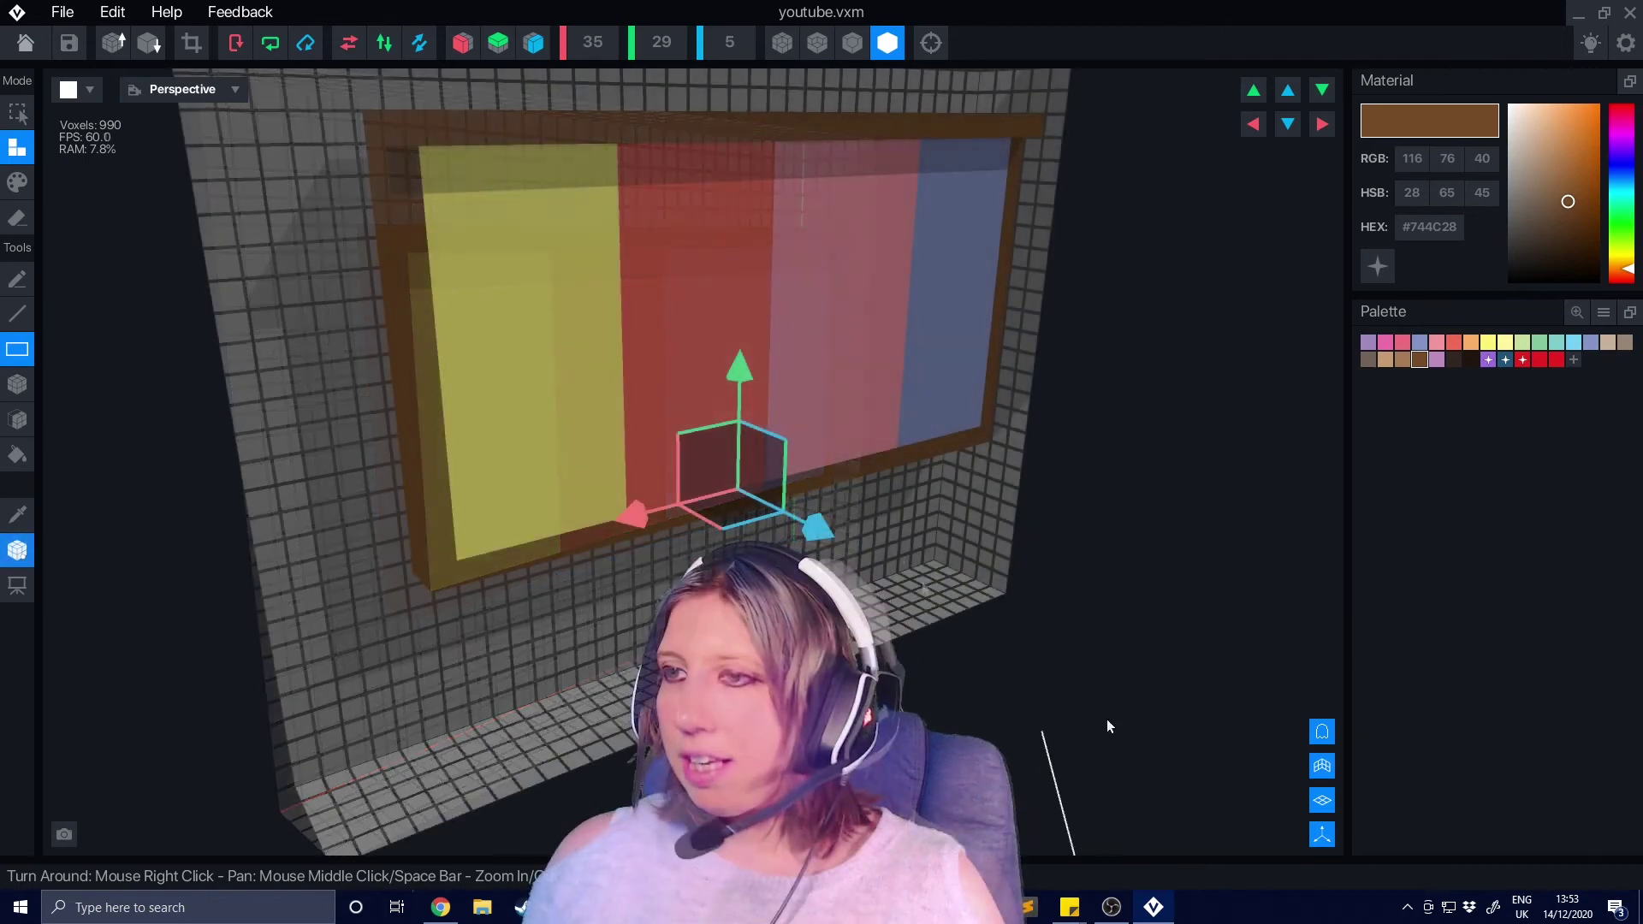
# Step: Extend the frame's bottom edge downward by two voxels with the Face tool in Attach mode and crop the volume to the model
pyautogui.moveTo(1108, 722); pyautogui.dragTo(341, 614, button='right')
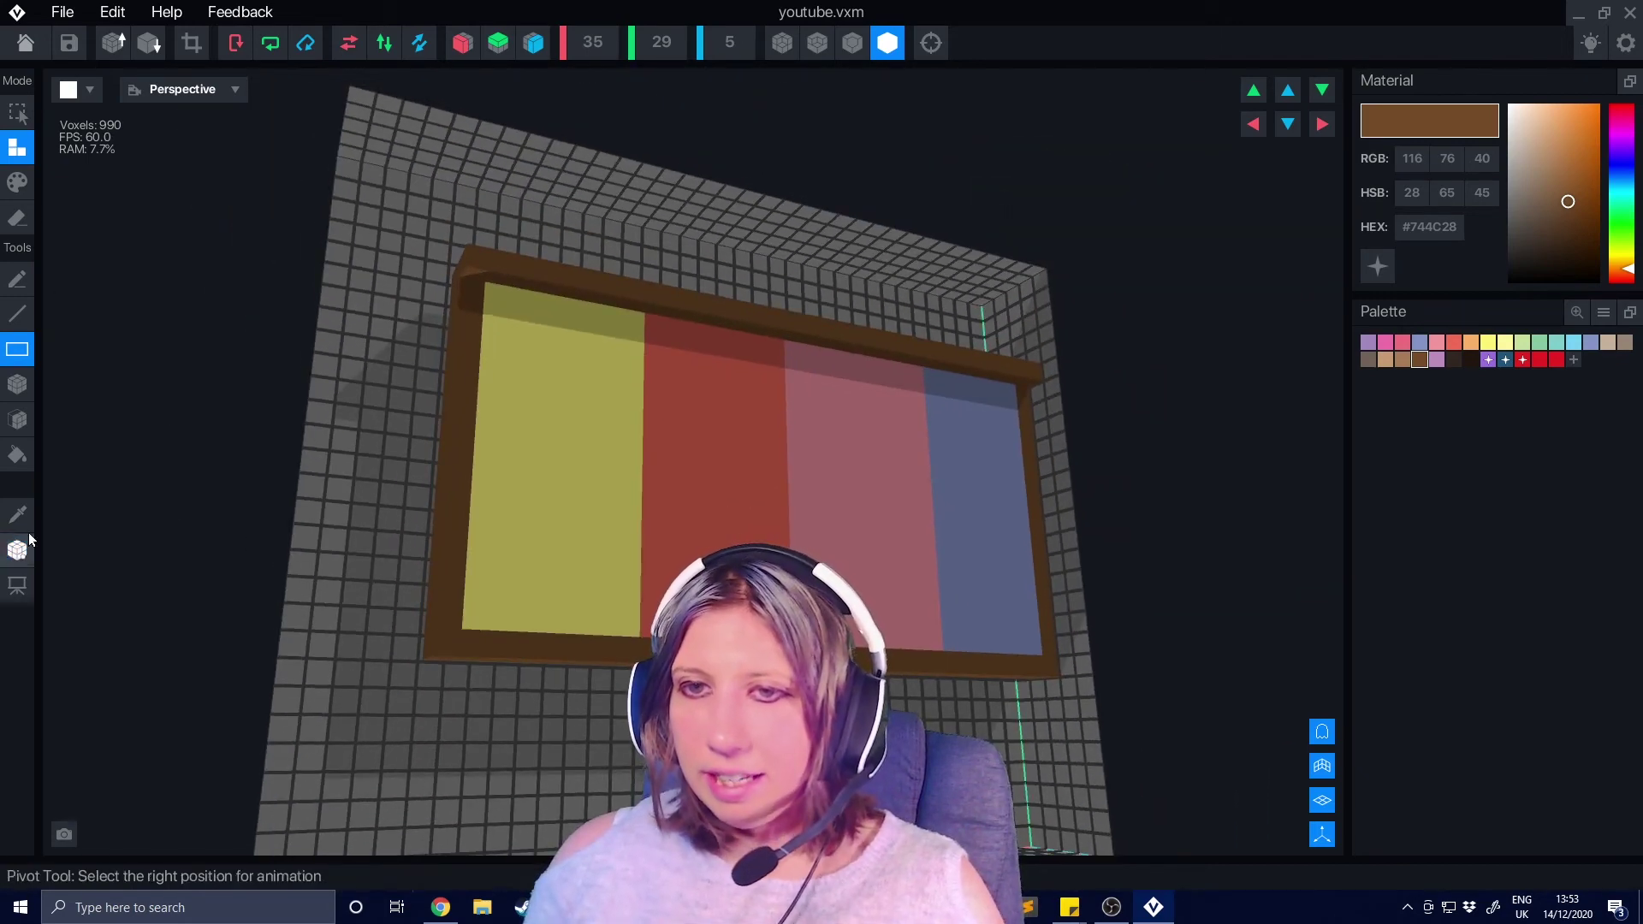
pyautogui.click(17, 419)
pyautogui.click(22, 192)
pyautogui.click(19, 150)
pyautogui.moveTo(428, 591)
pyautogui.mouseDown(button='right')
pyautogui.moveTo(493, 640)
pyautogui.moveTo(505, 597)
pyautogui.moveTo(701, 710)
pyautogui.moveTo(603, 757)
pyautogui.mouseUp(button='right')
pyautogui.click(188, 43)
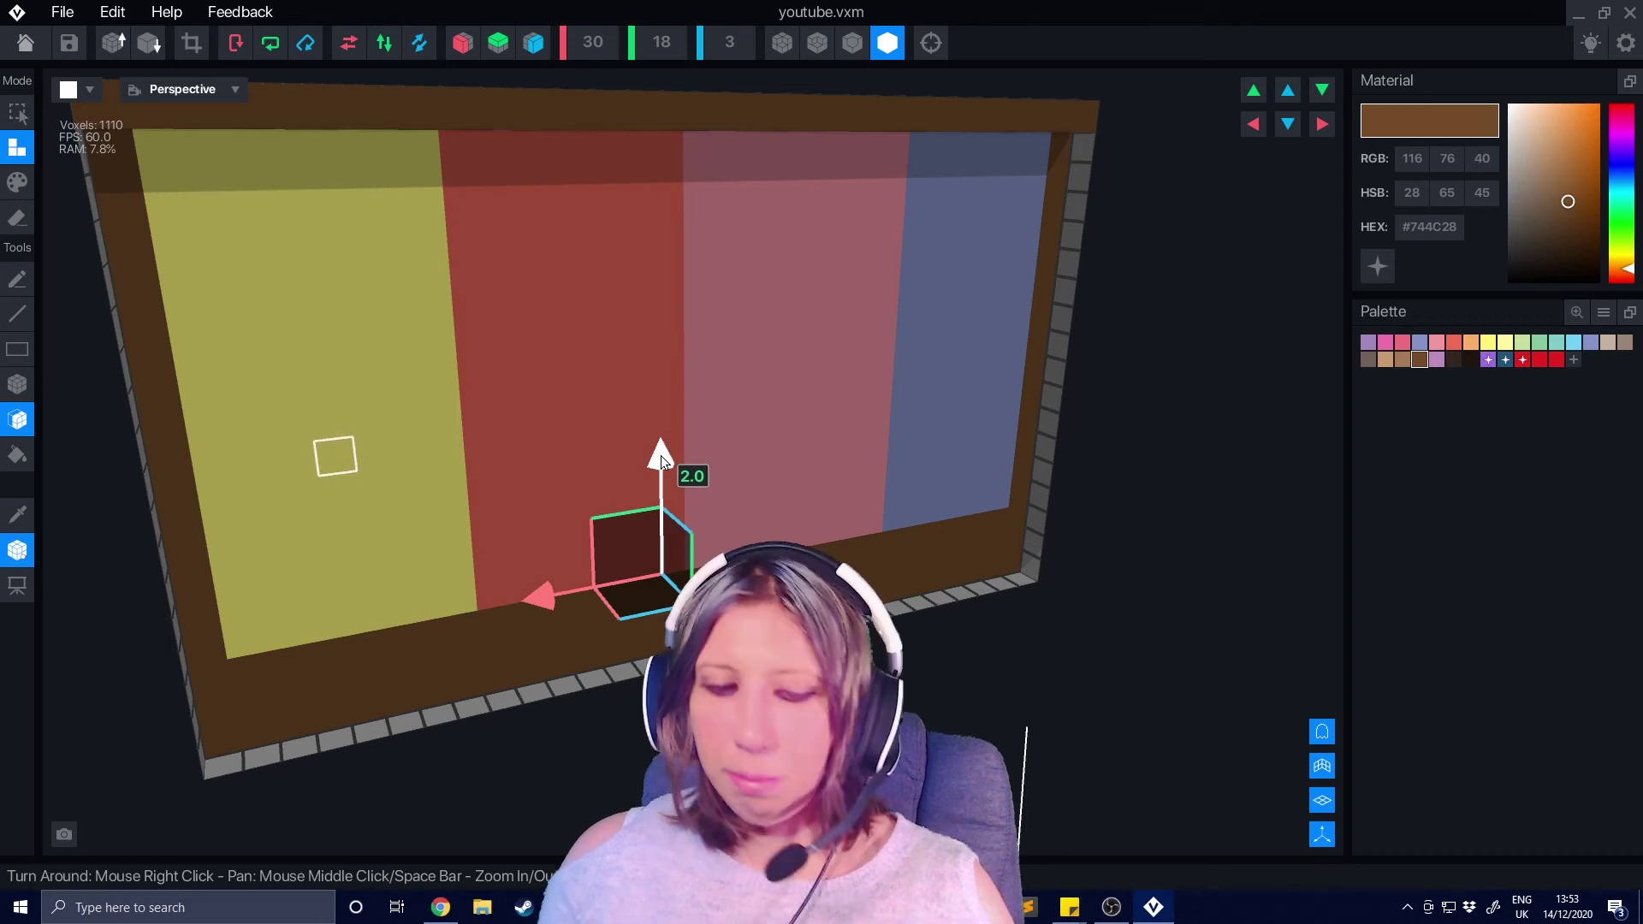
pyautogui.moveTo(660, 456); pyautogui.dragTo(661, 455)
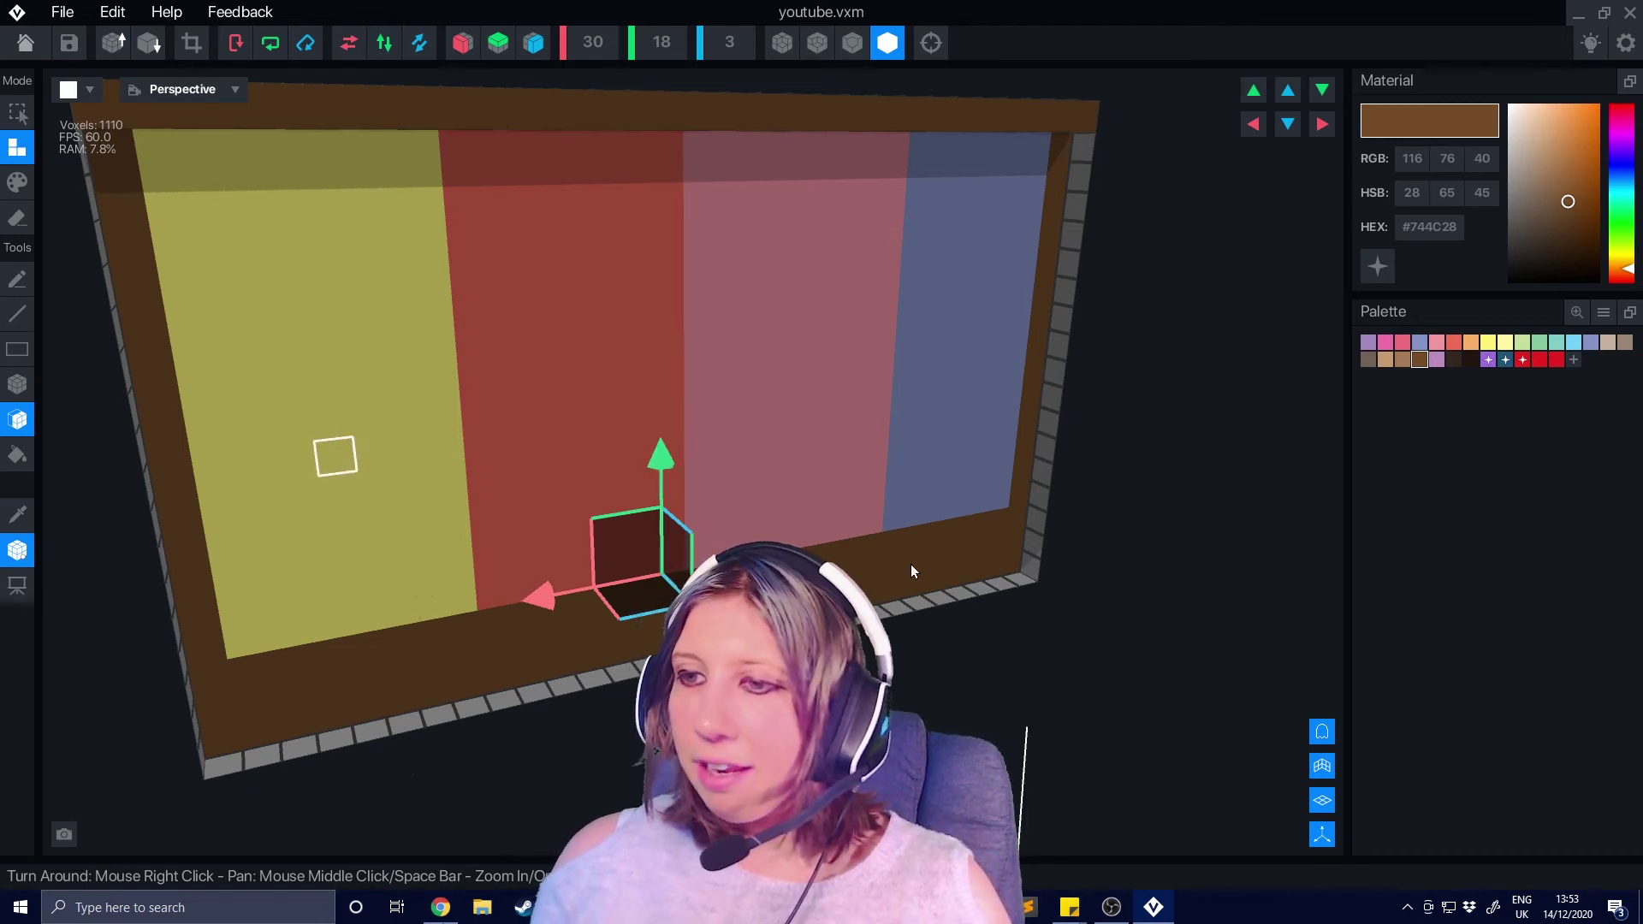